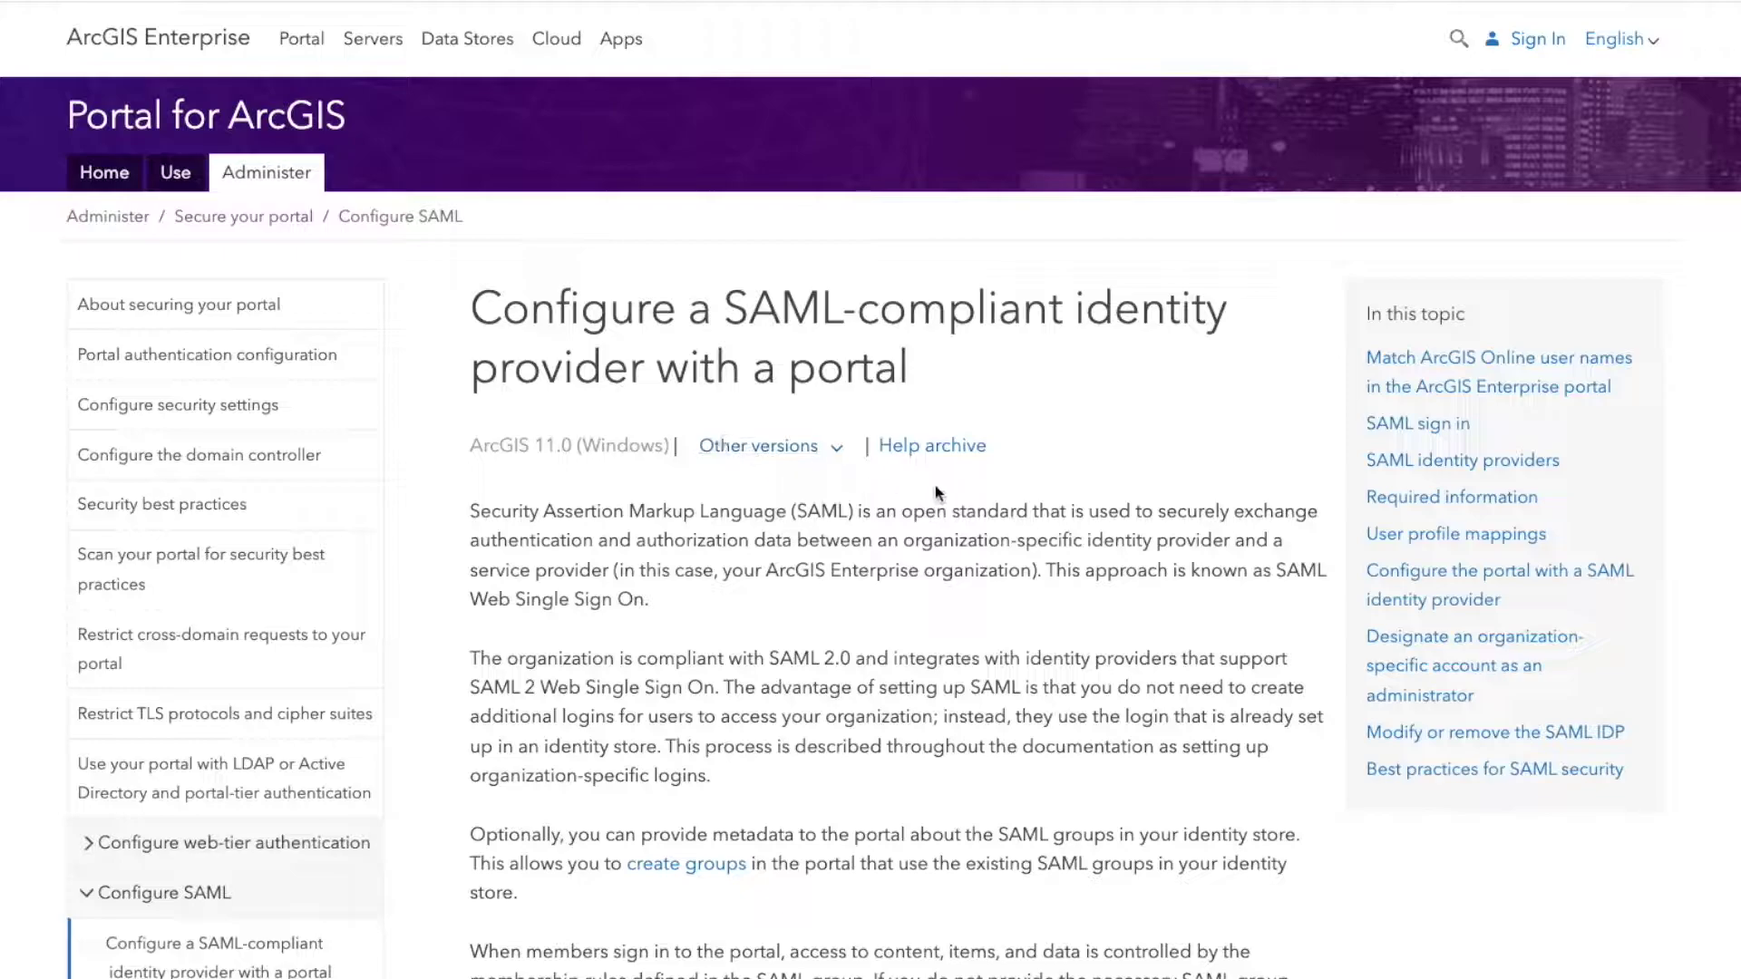
pyautogui.scroll(-4, 952, 515)
pyautogui.scroll(4, 952, 515)
pyautogui.moveTo(472, 452); pyautogui.dragTo(640, 450)
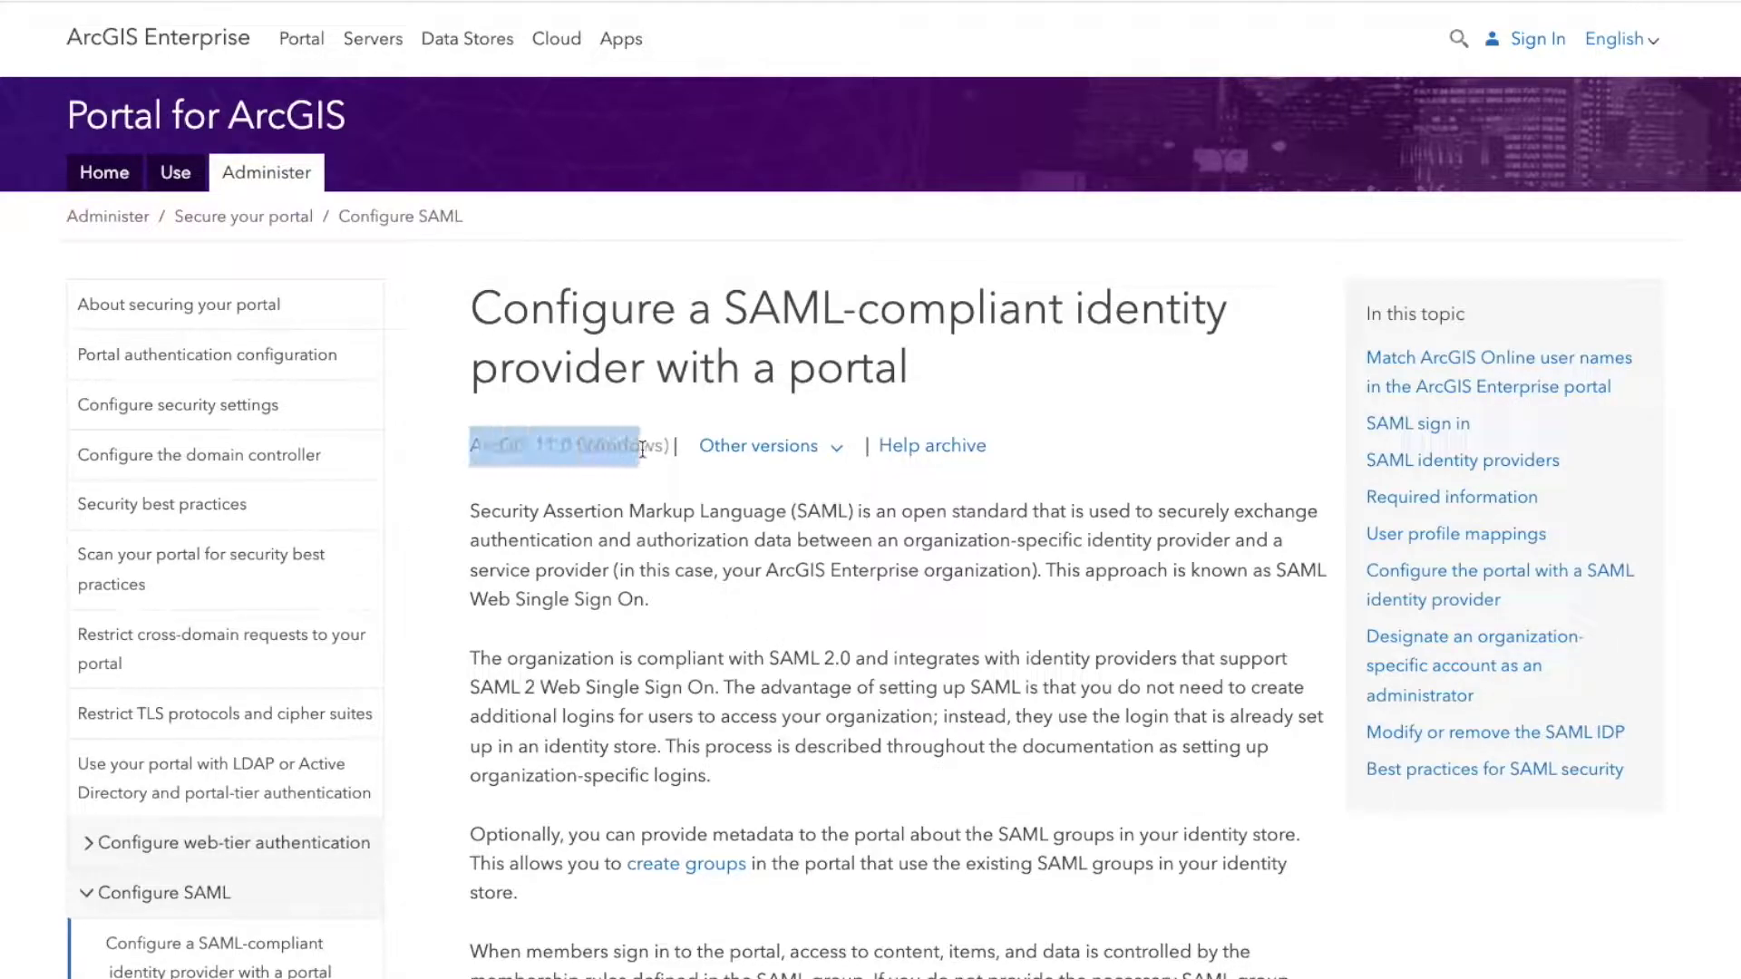
pyautogui.click(583, 447)
pyautogui.click(739, 447)
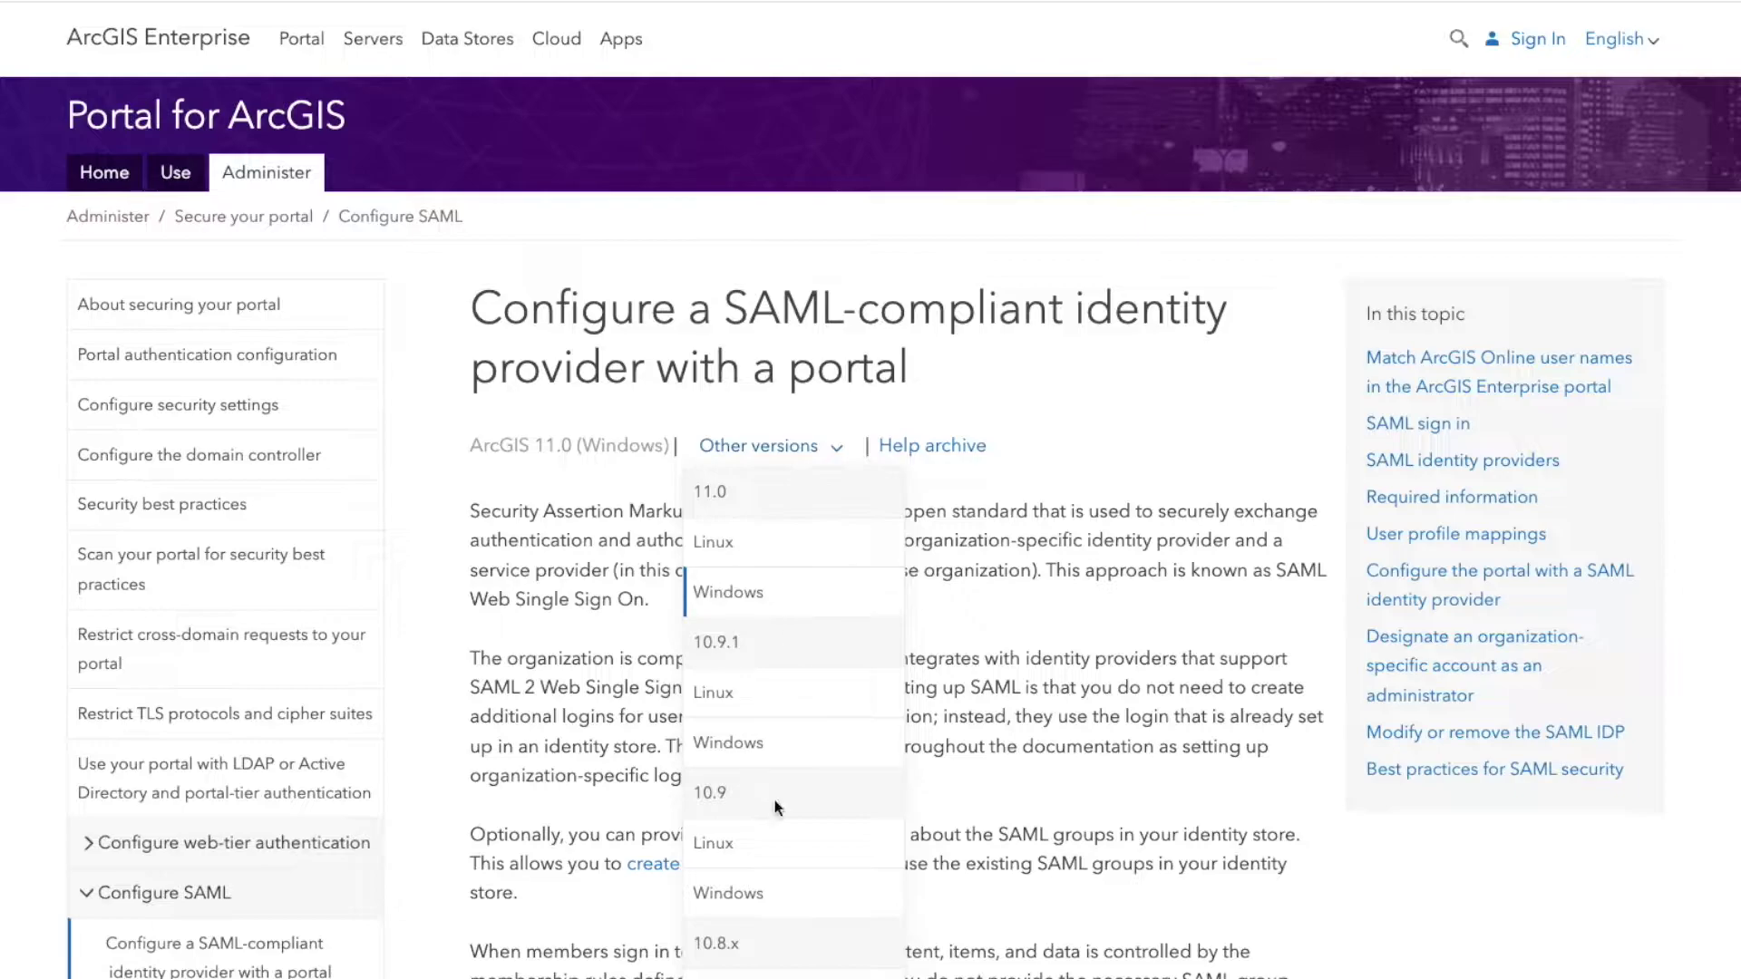
pyautogui.scroll(-3, 852, 861)
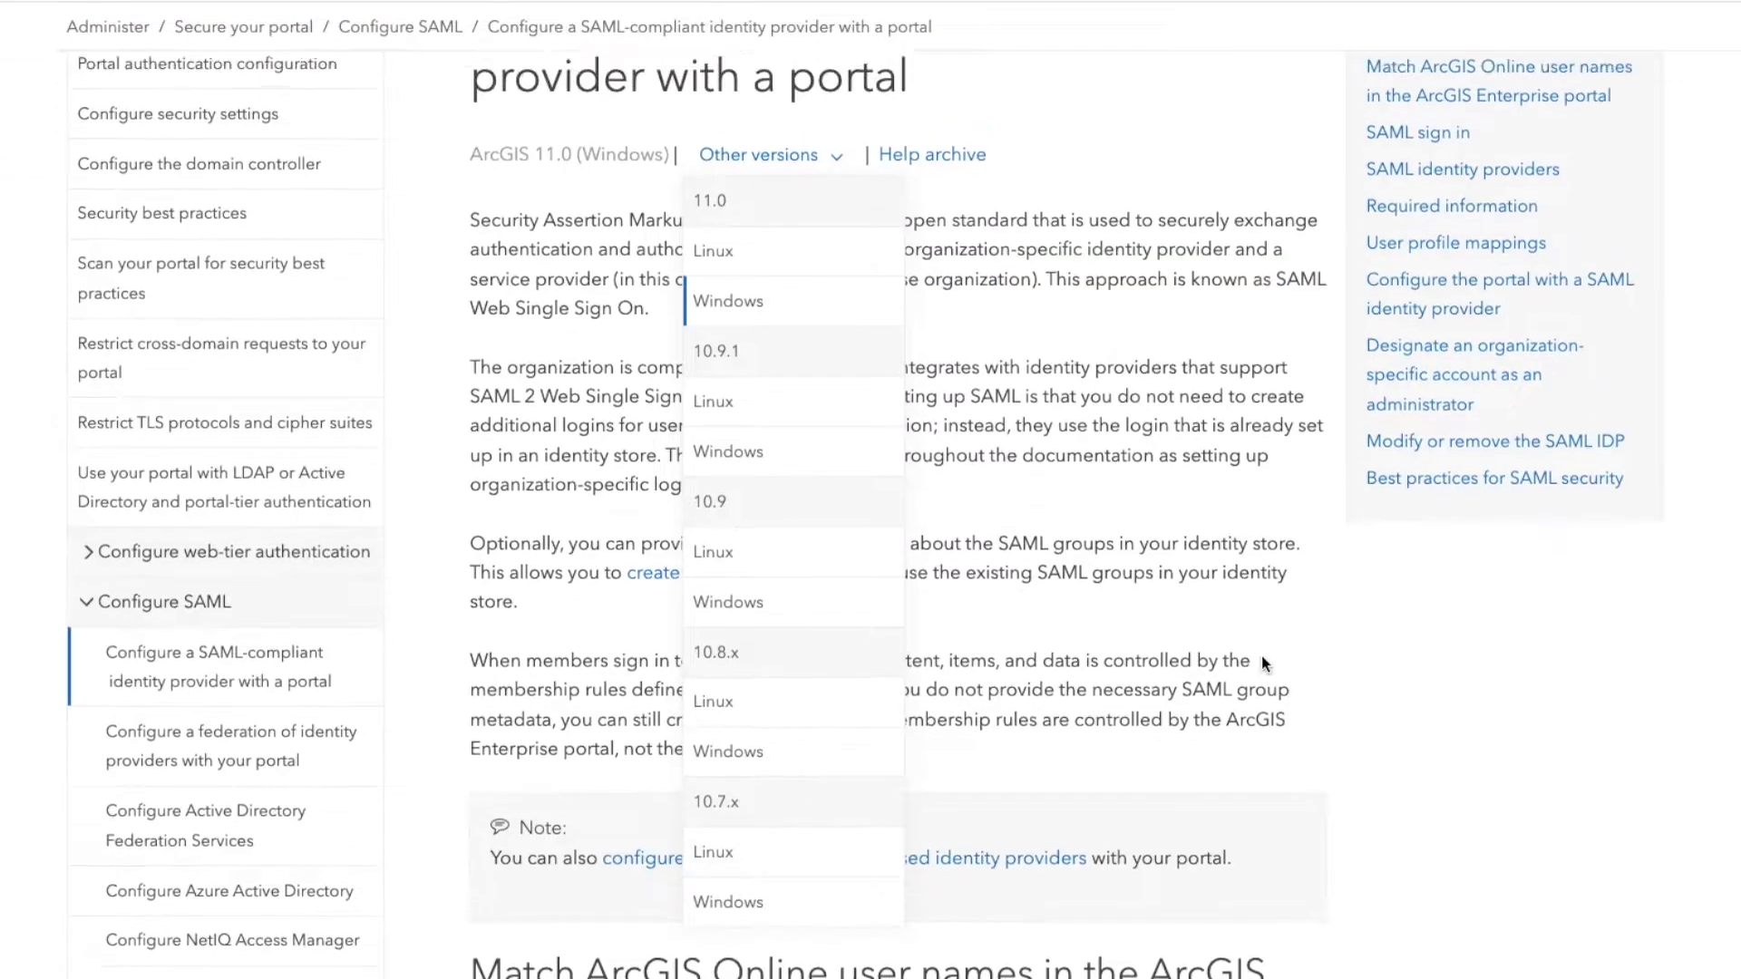
pyautogui.scroll(3, 1215, 662)
pyautogui.click(1176, 665)
pyautogui.scroll(-15, 1010, 725)
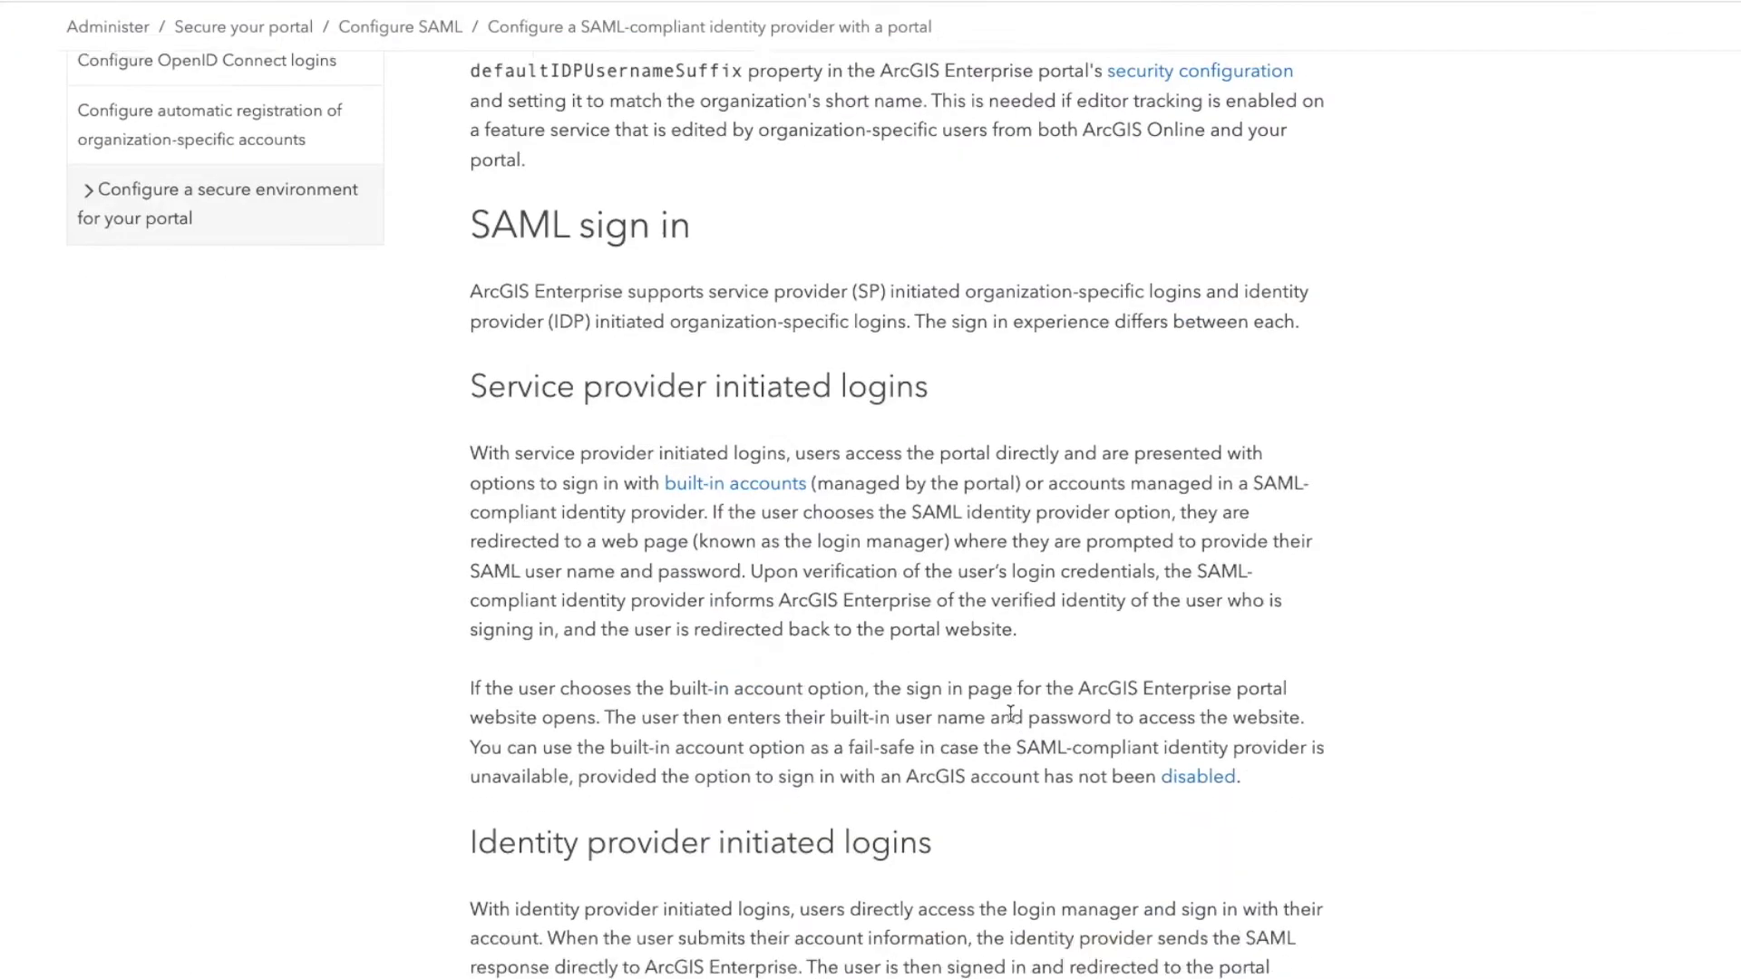
pyautogui.scroll(3, 1010, 713)
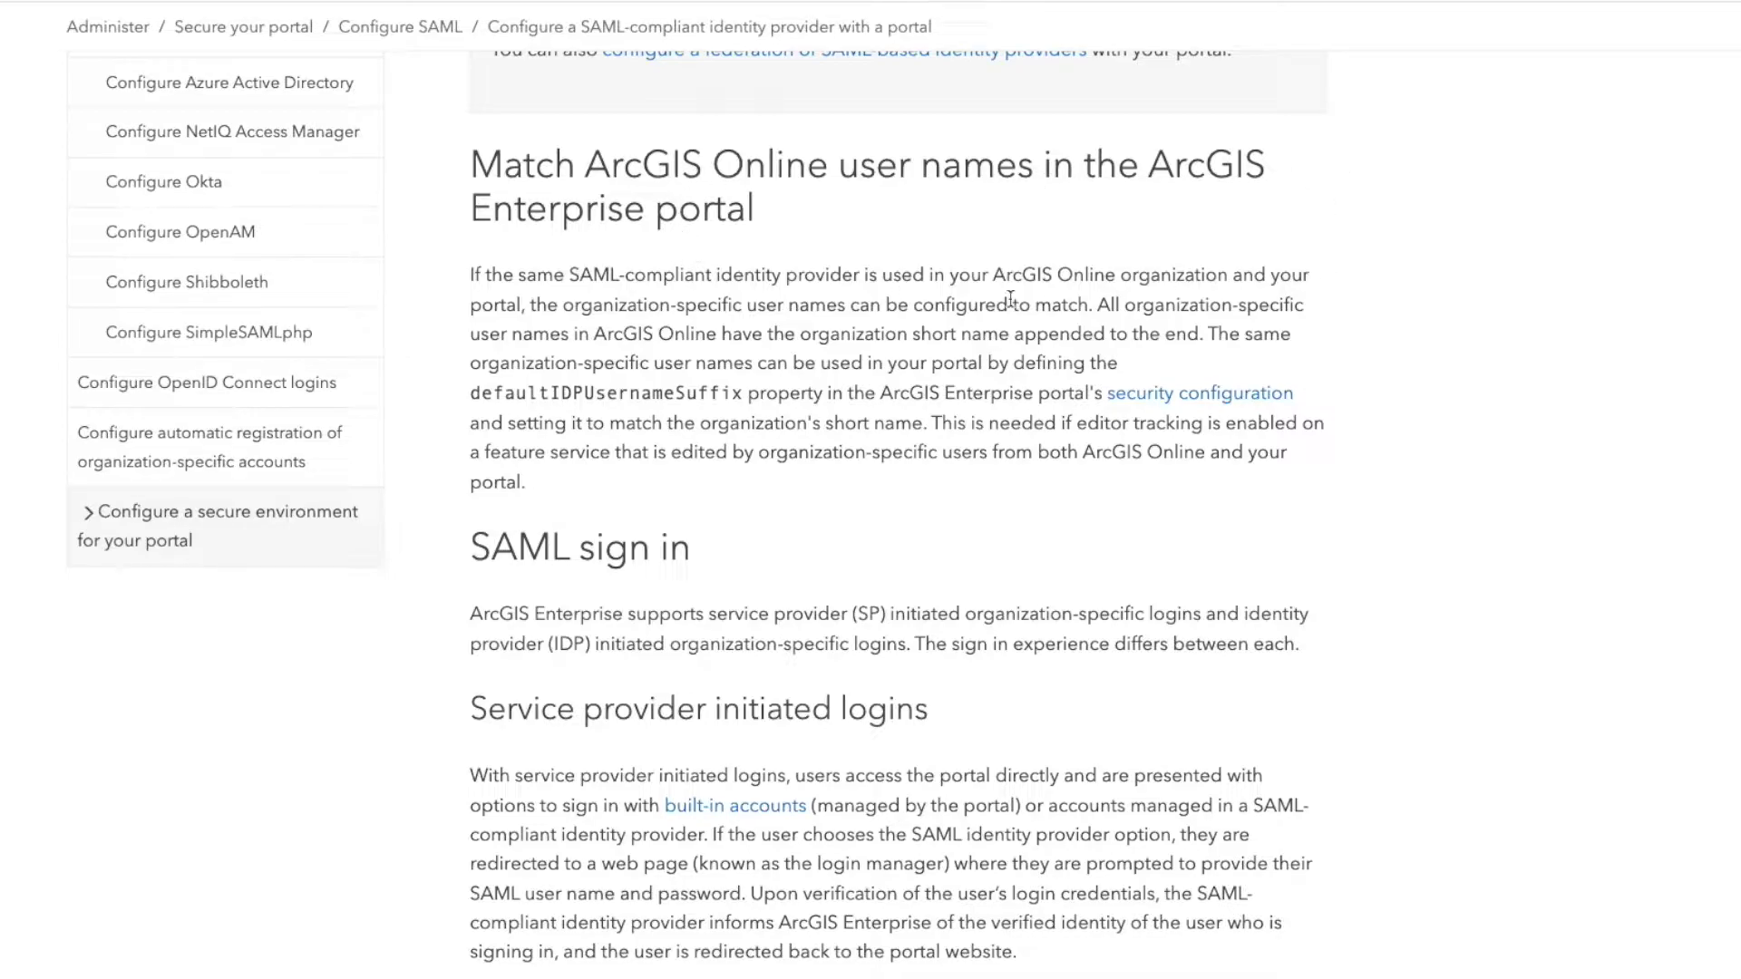
pyautogui.doubleClick(629, 390)
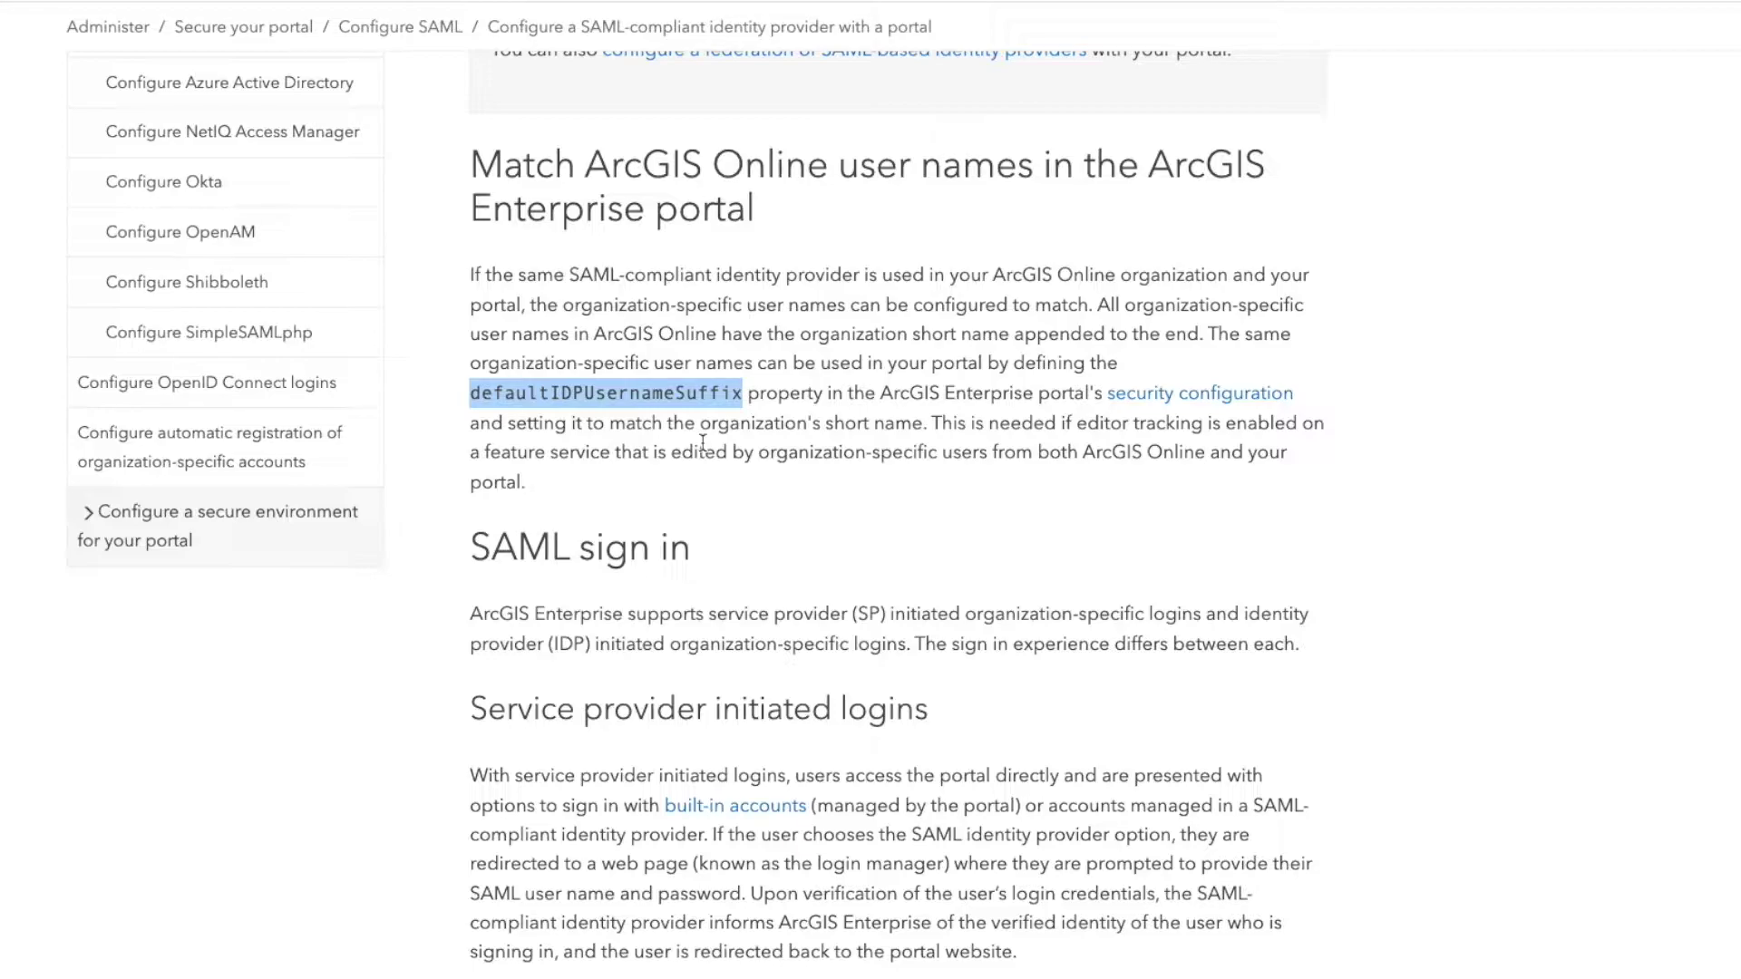
pyautogui.scroll(-4, 801, 552)
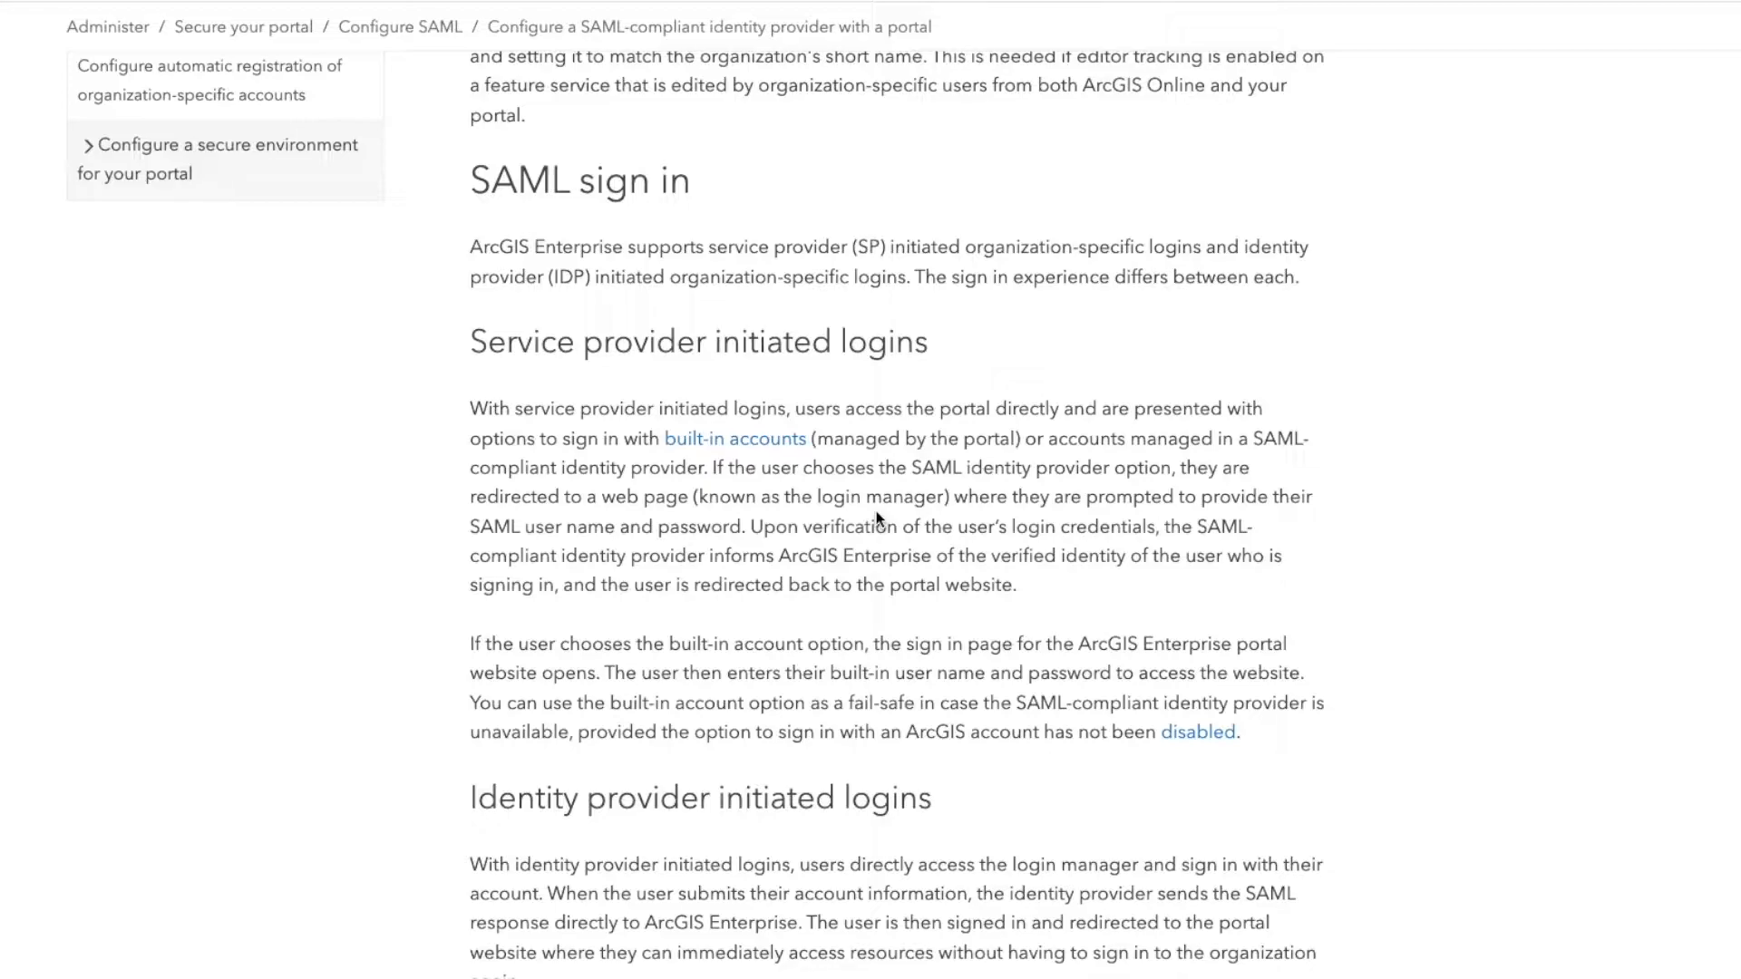
# - Read down through the User profile mappings table in the ArcGIS Enterprise documentation
pyautogui.scroll(-10, 970, 635)
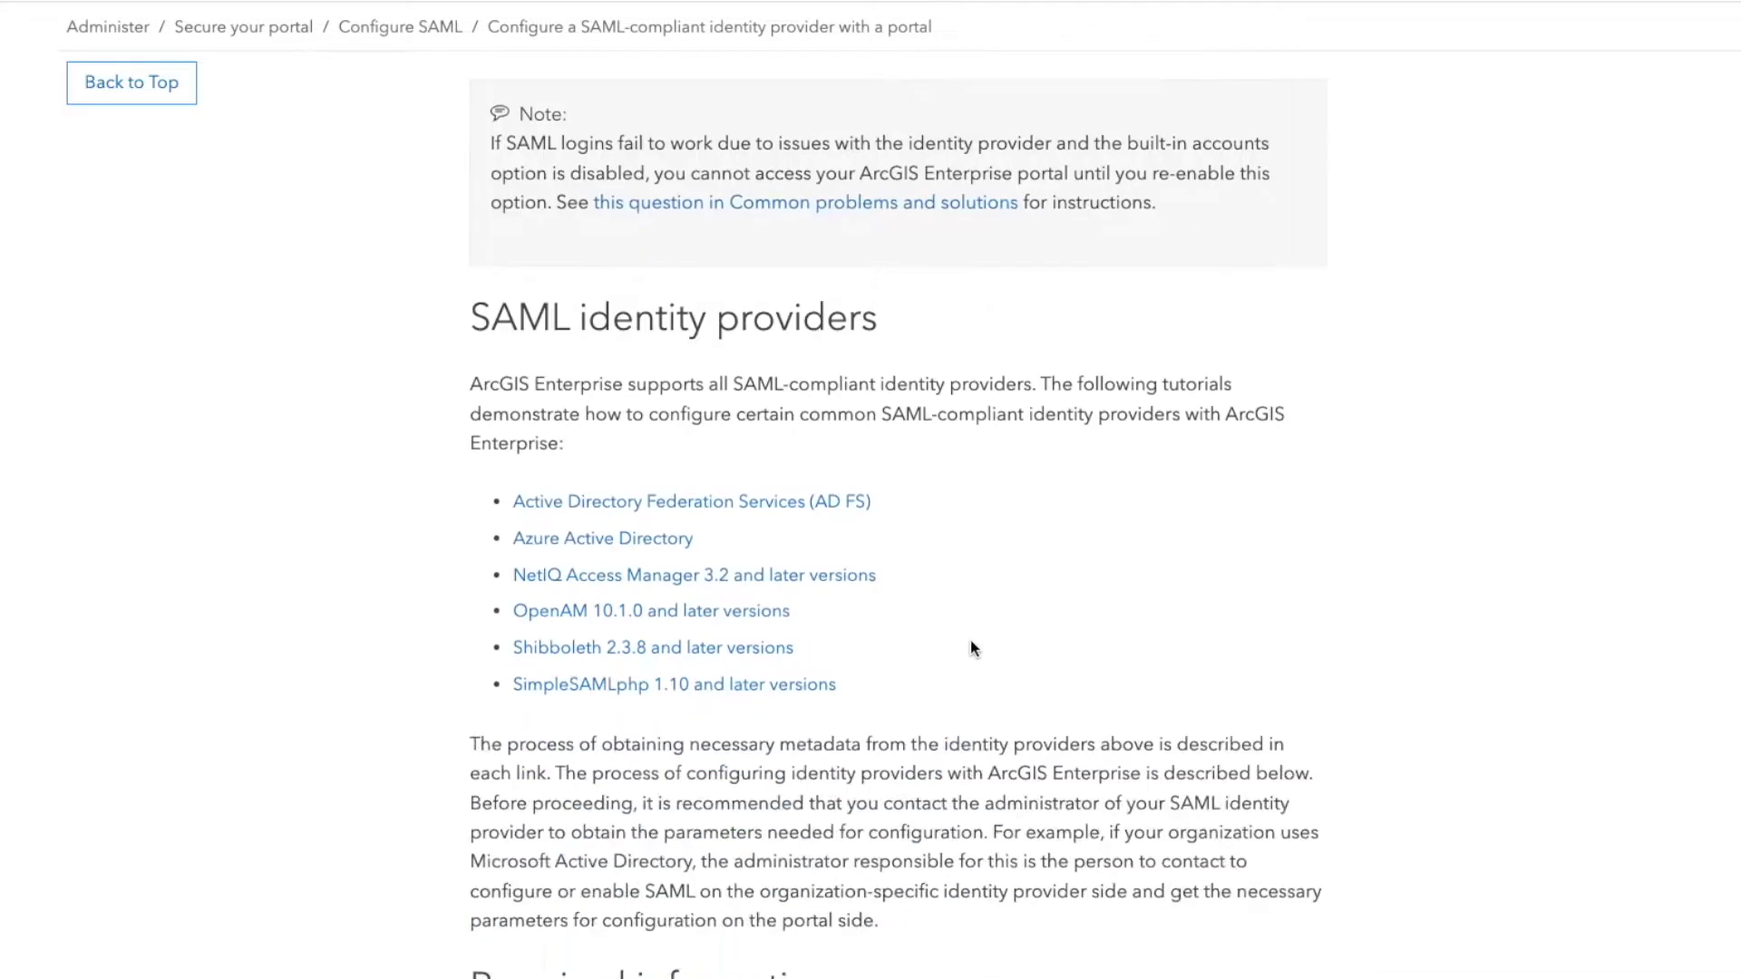
pyautogui.scroll(-1, 972, 640)
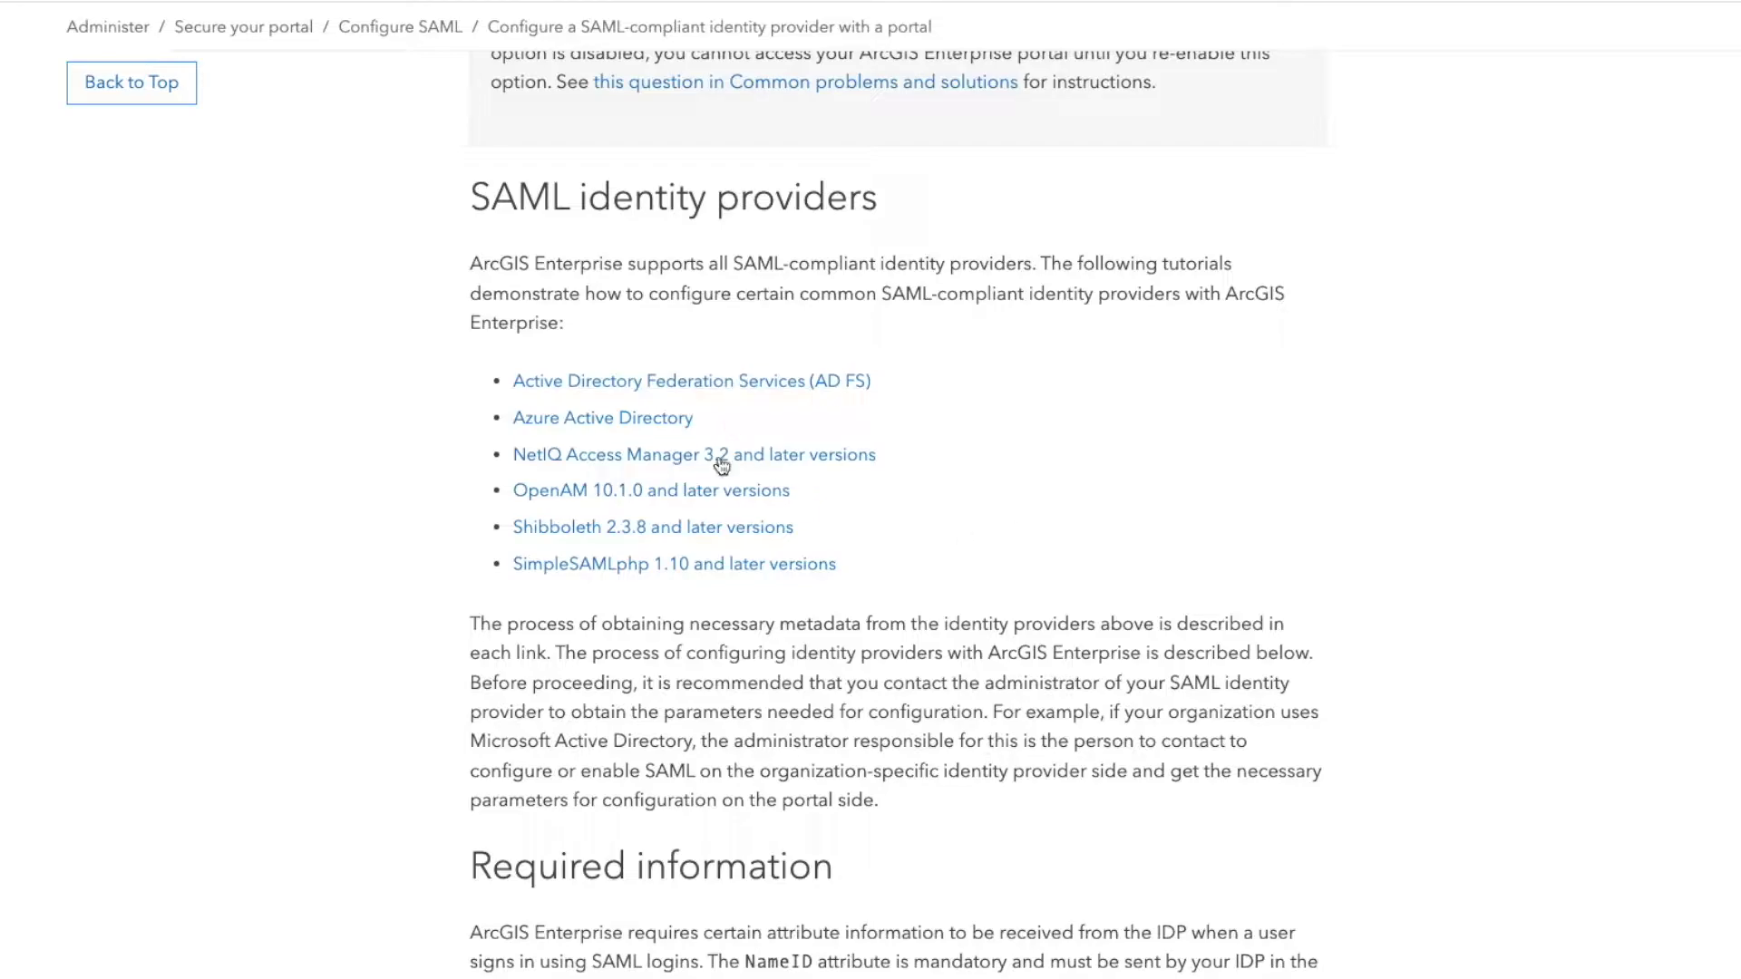
pyautogui.scroll(-7, 1060, 598)
pyautogui.scroll(-3, 1465, 589)
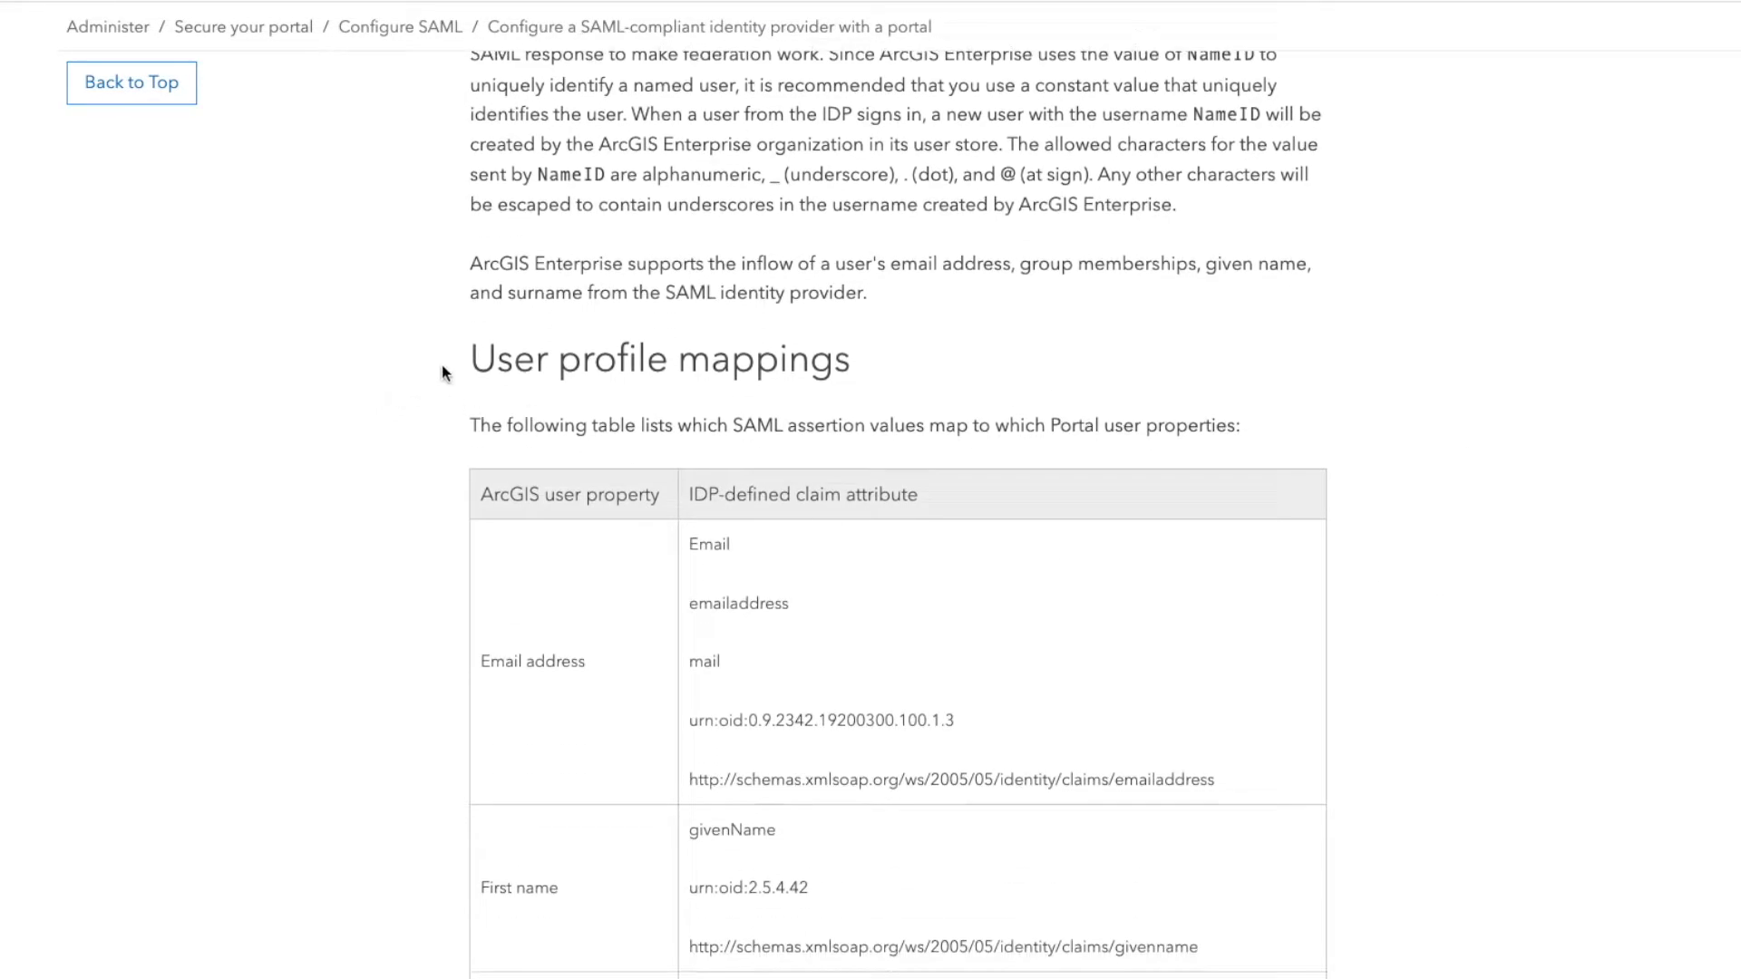
pyautogui.moveTo(487, 365); pyautogui.dragTo(1107, 377)
pyautogui.click(1049, 379)
pyautogui.scroll(-1, 1435, 551)
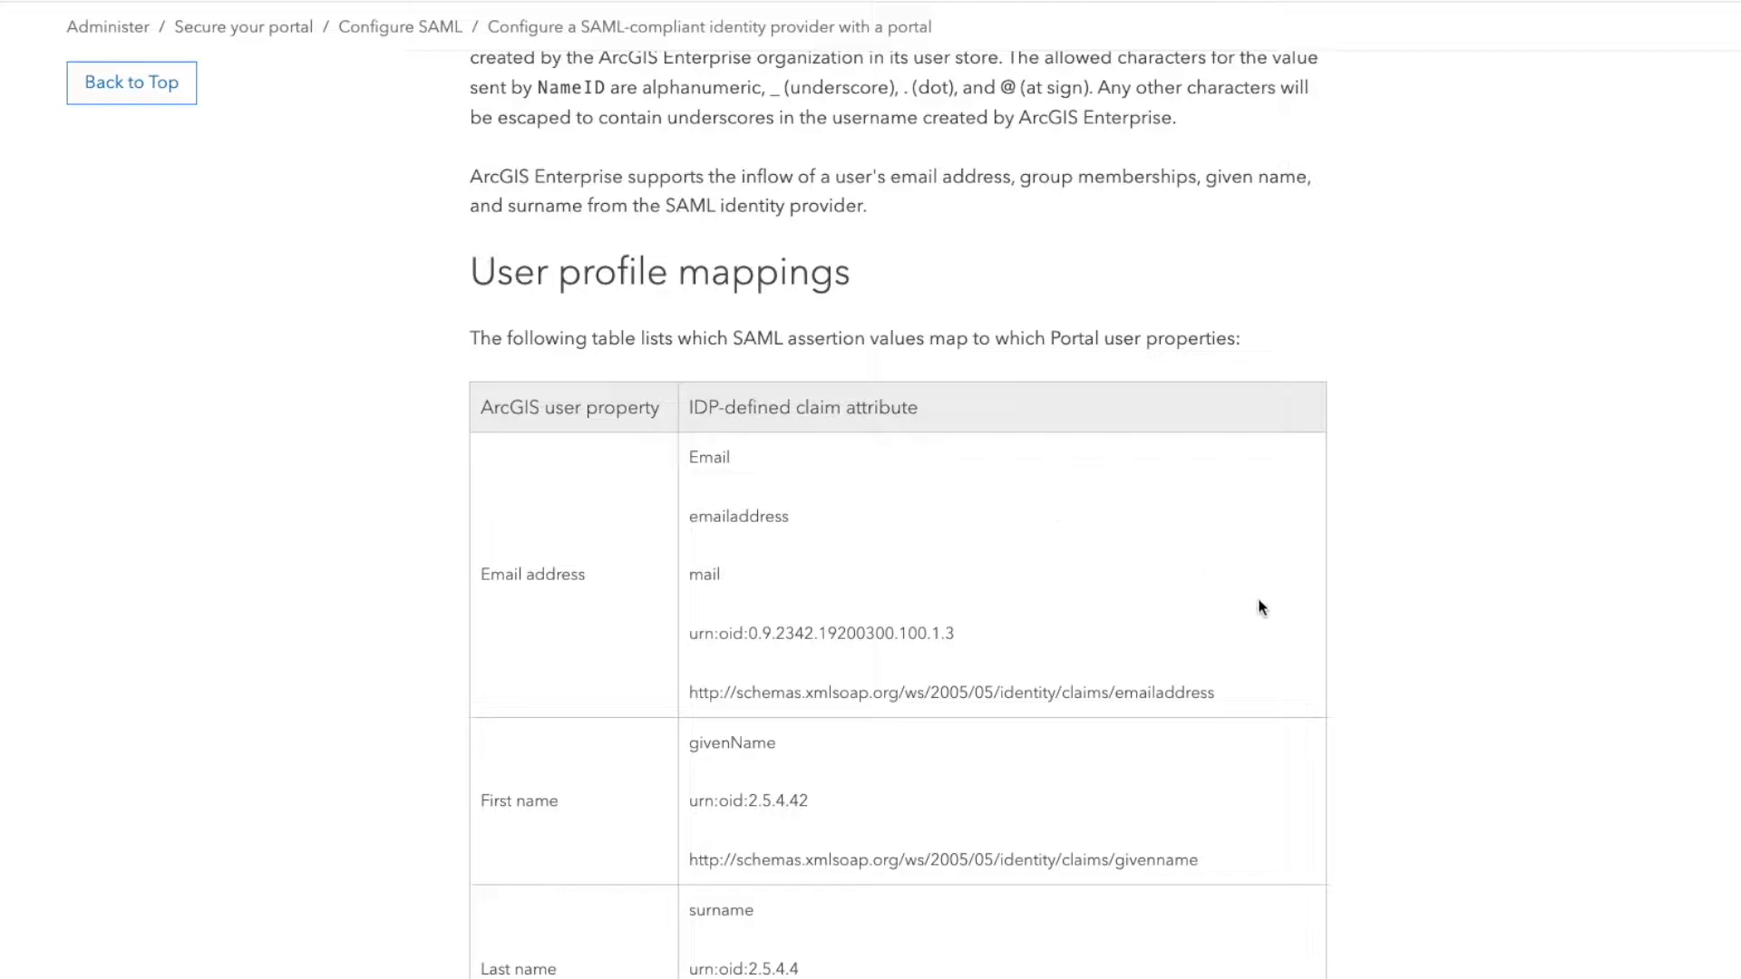
pyautogui.scroll(-11, 1224, 641)
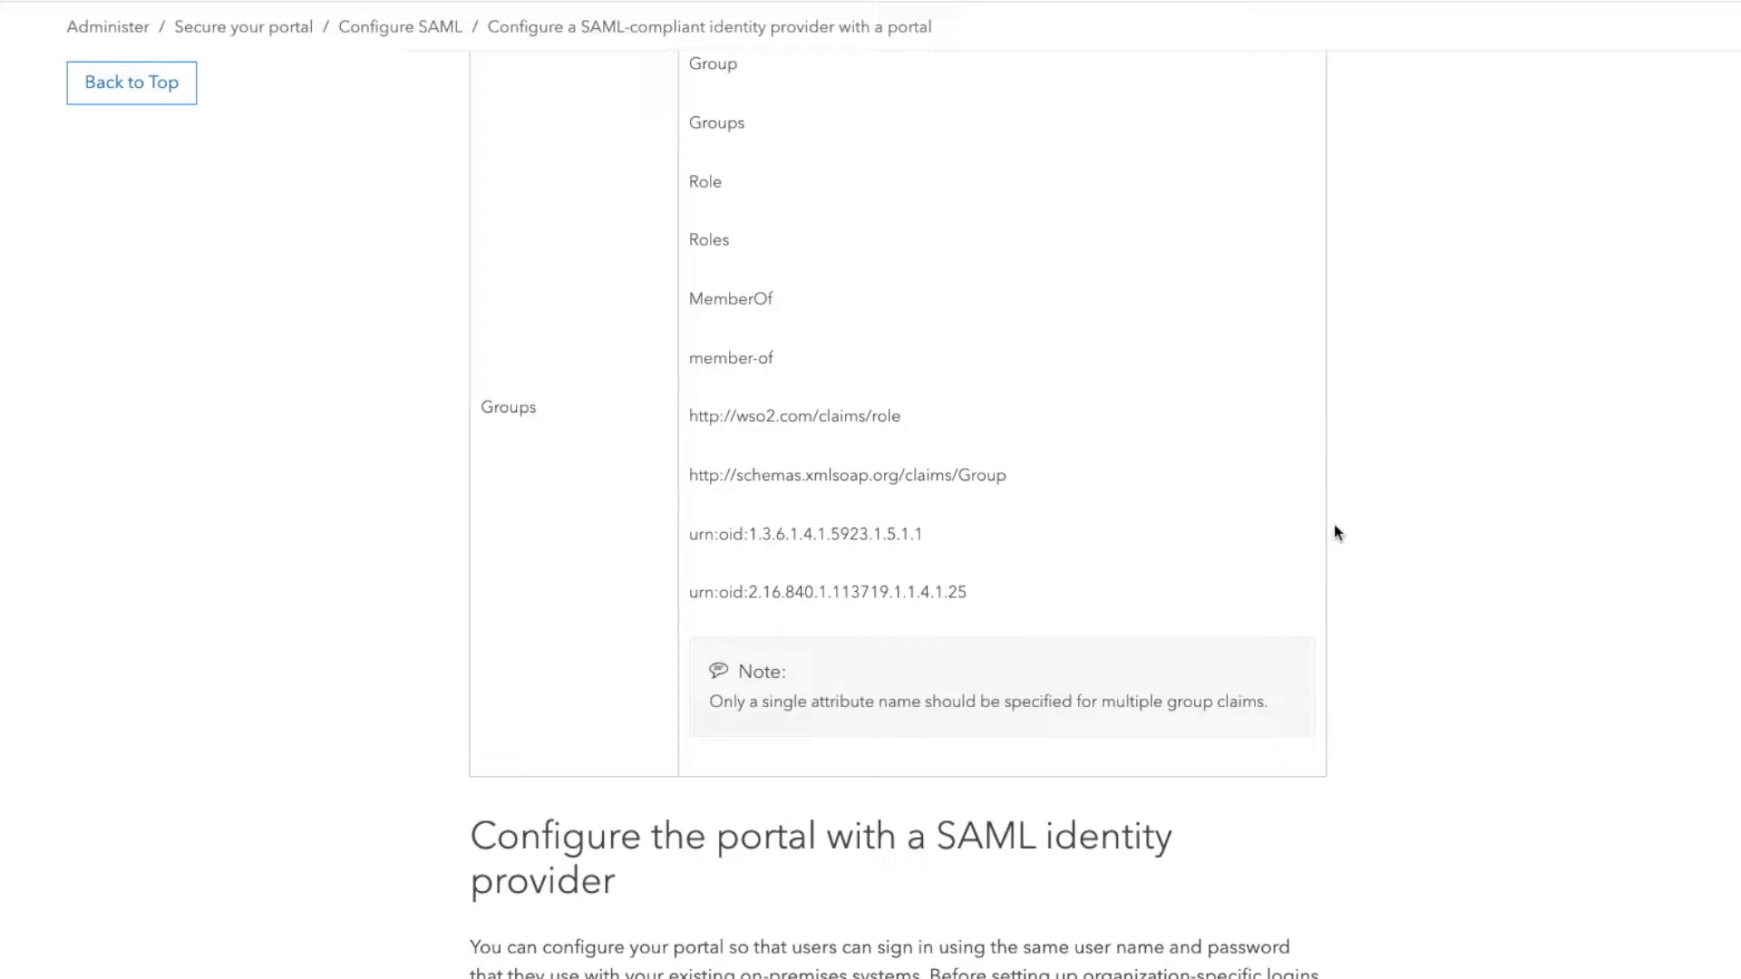
pyautogui.scroll(-7, 1378, 549)
pyautogui.scroll(20, 1451, 540)
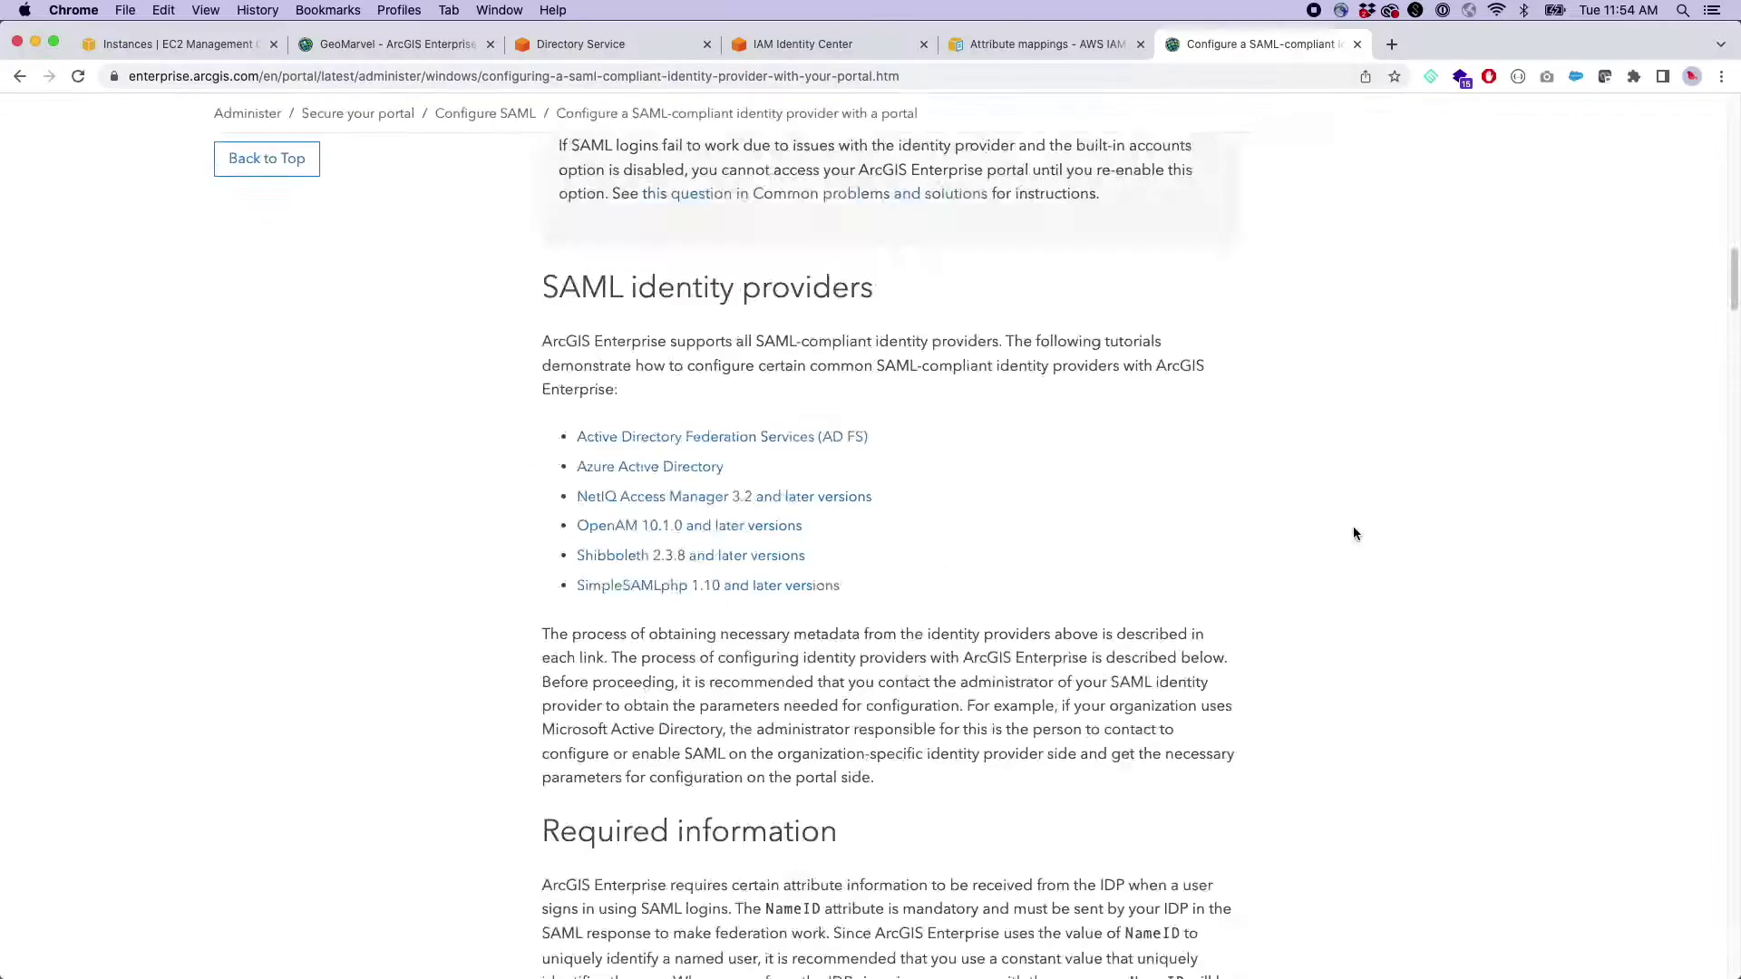
pyautogui.scroll(15, 1353, 533)
# - Switch to the GeoMarvel - ArcGIS Enterprise 10.9.1 portal home page
pyautogui.click(438, 47)
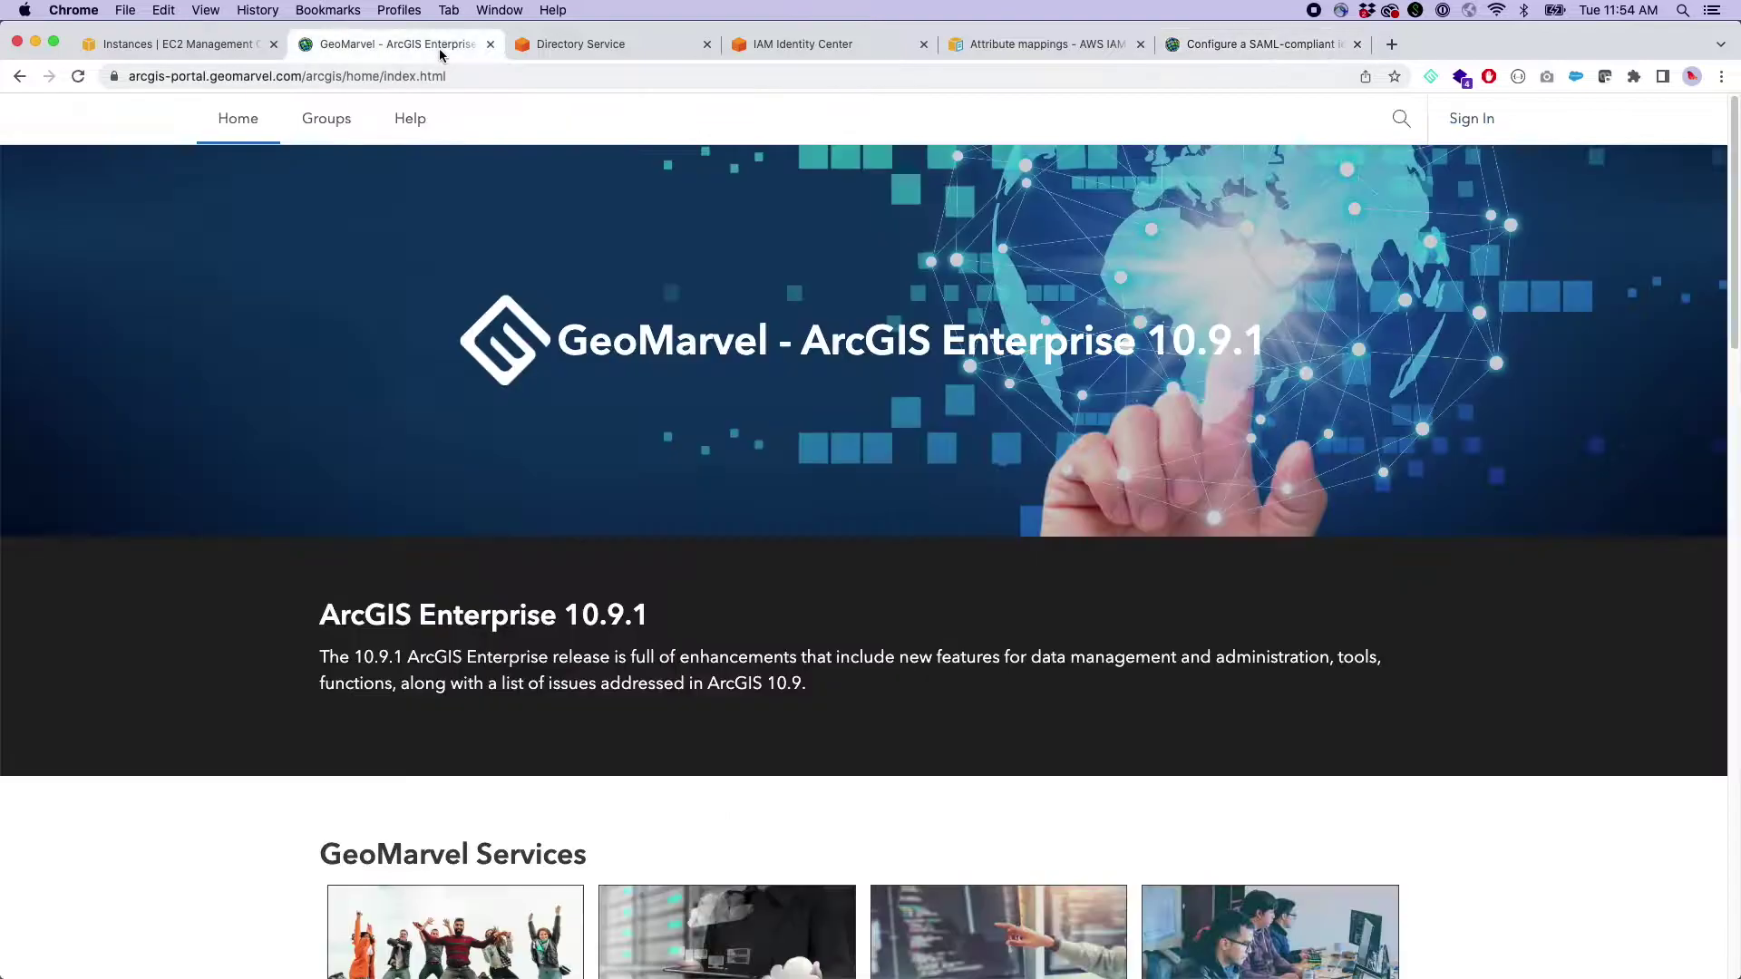
pyautogui.moveTo(572, 345); pyautogui.dragTo(1260, 343)
pyautogui.click(941, 333)
# - Open the portal sign-in page and leave the ArcGIS login fields collapsed
pyautogui.click(1481, 133)
pyautogui.click(1073, 337)
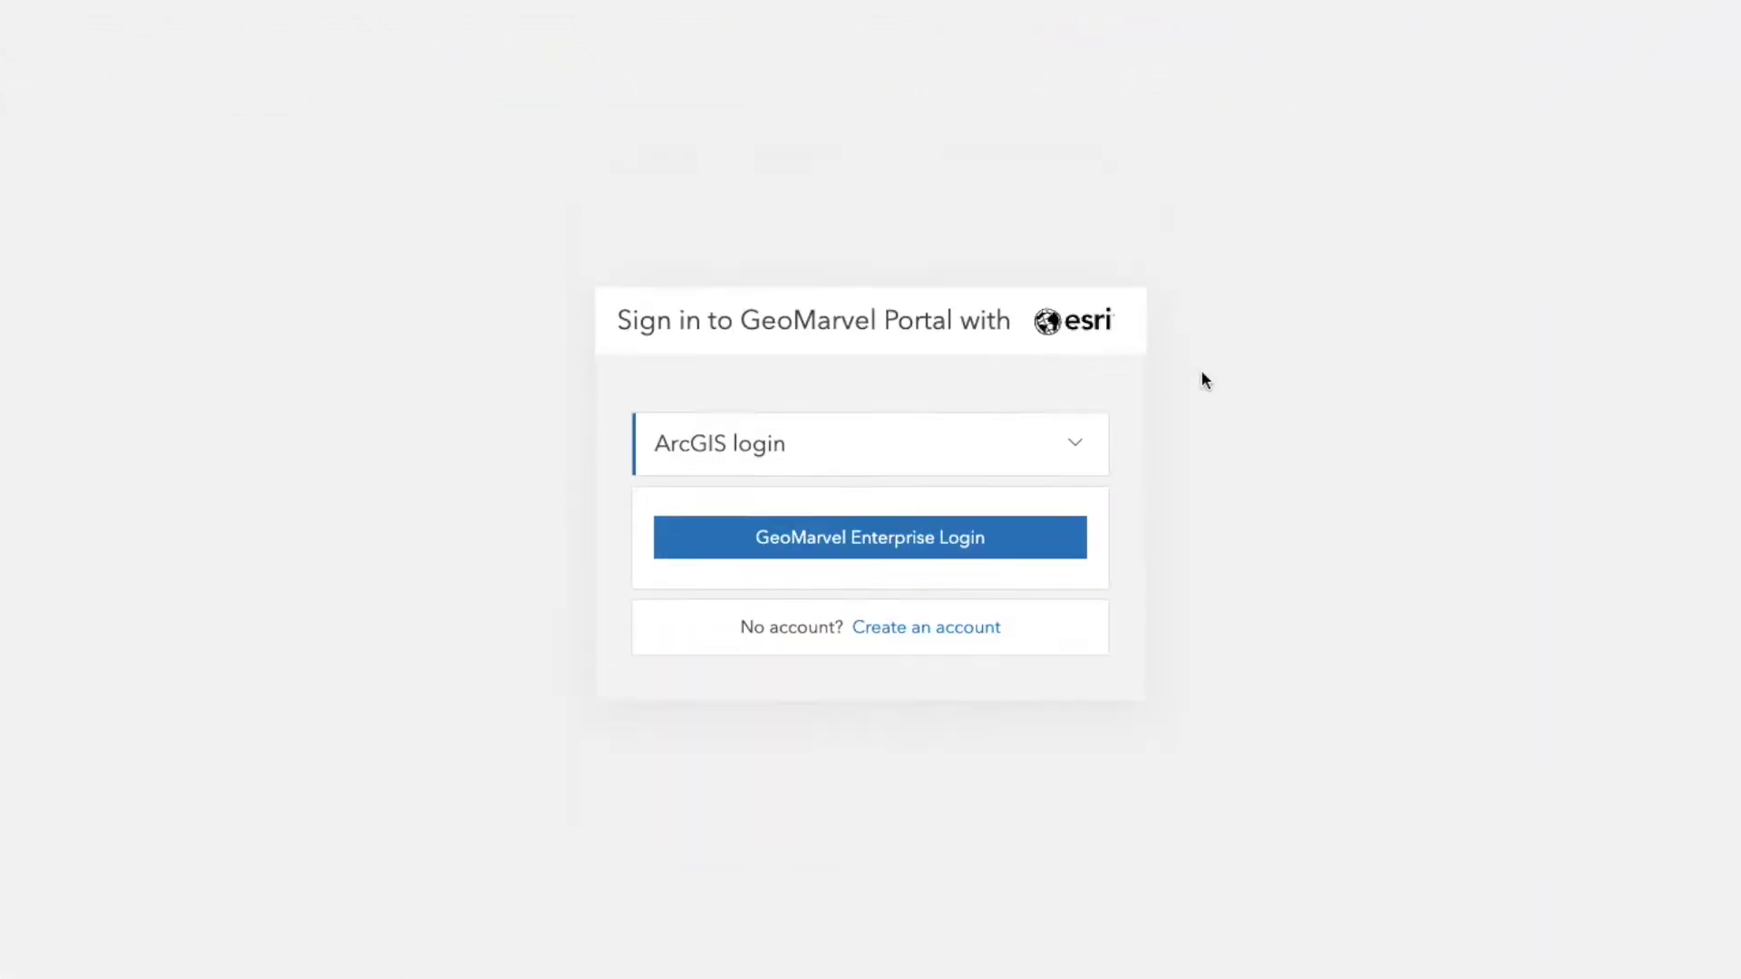
pyautogui.click(816, 447)
pyautogui.click(847, 334)
pyautogui.click(1070, 441)
pyautogui.click(923, 349)
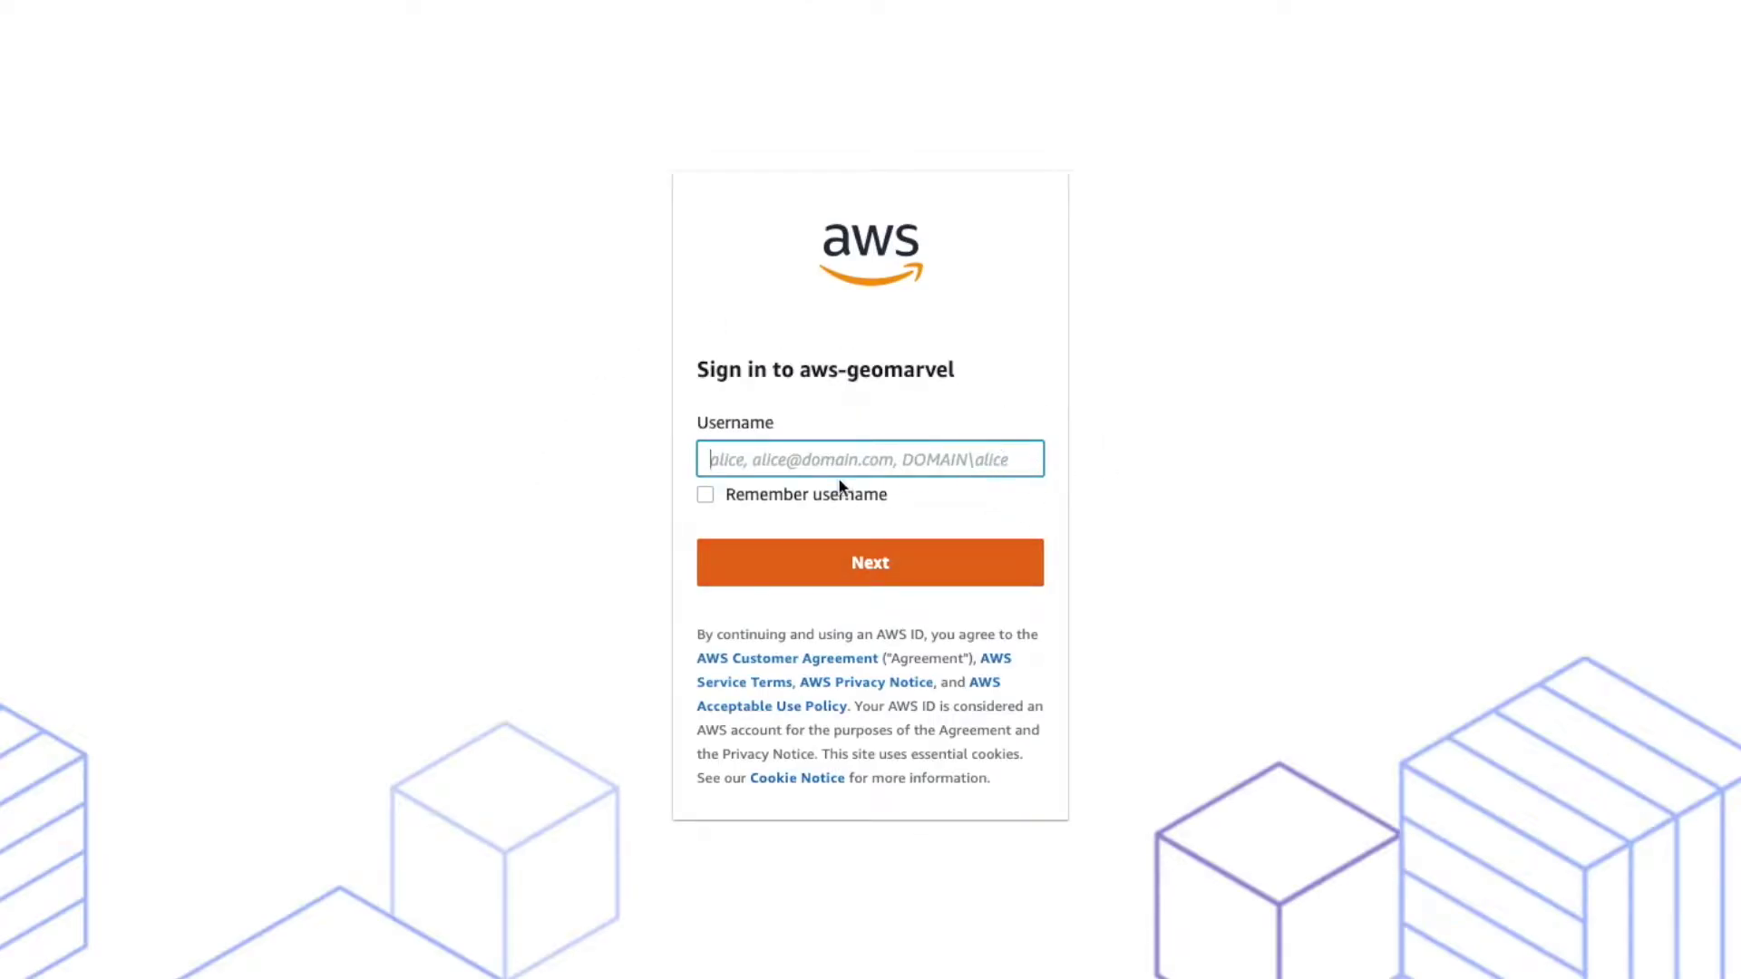
# - Sign in to AWS IAM Identity Center with the saved directory username and its password
pyautogui.write('COR')
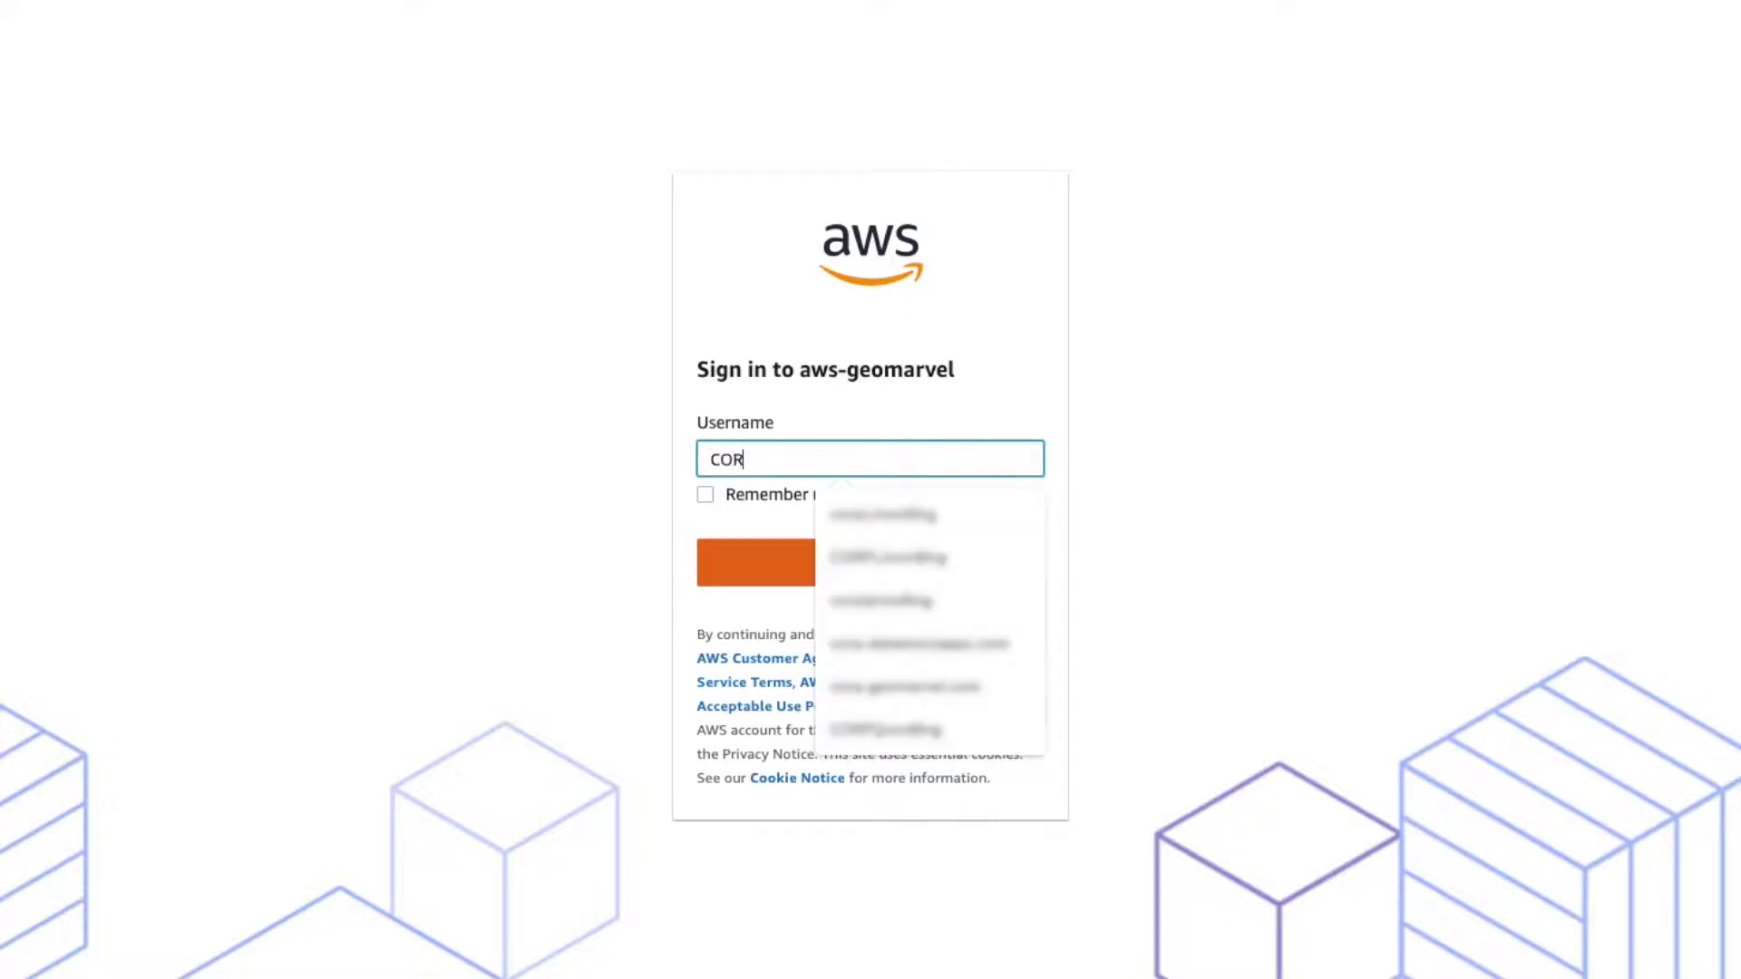
pyautogui.press('Down')
pyautogui.press('Return')
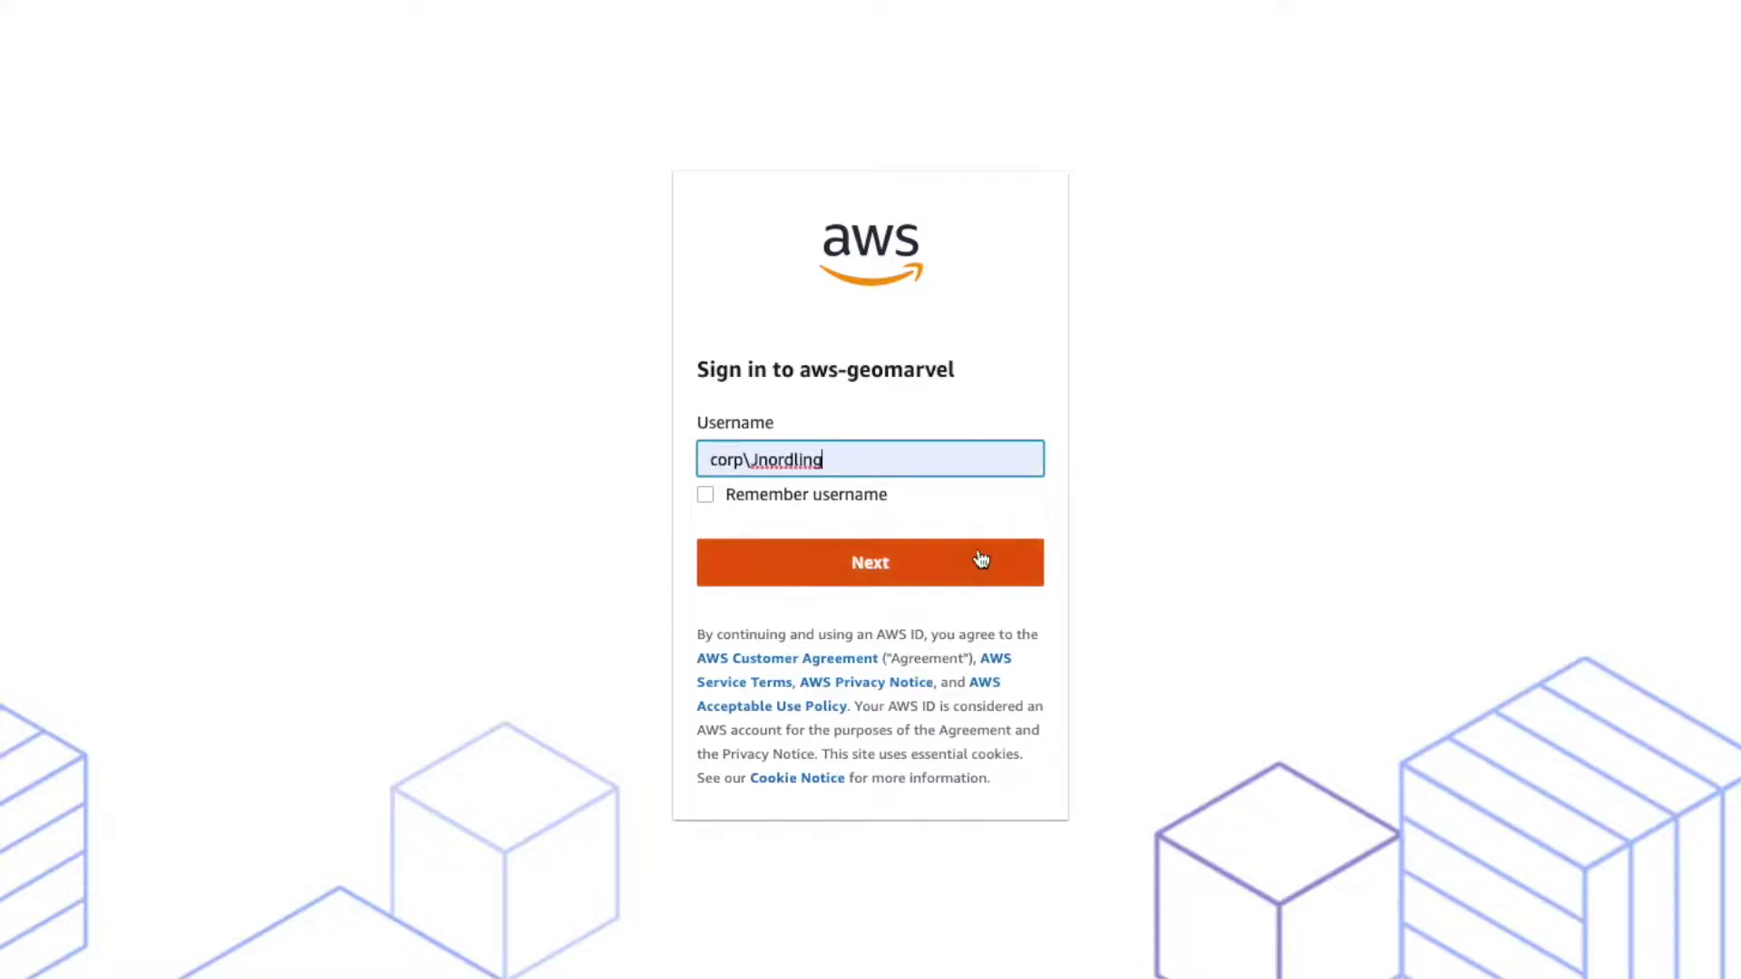
pyautogui.click(975, 568)
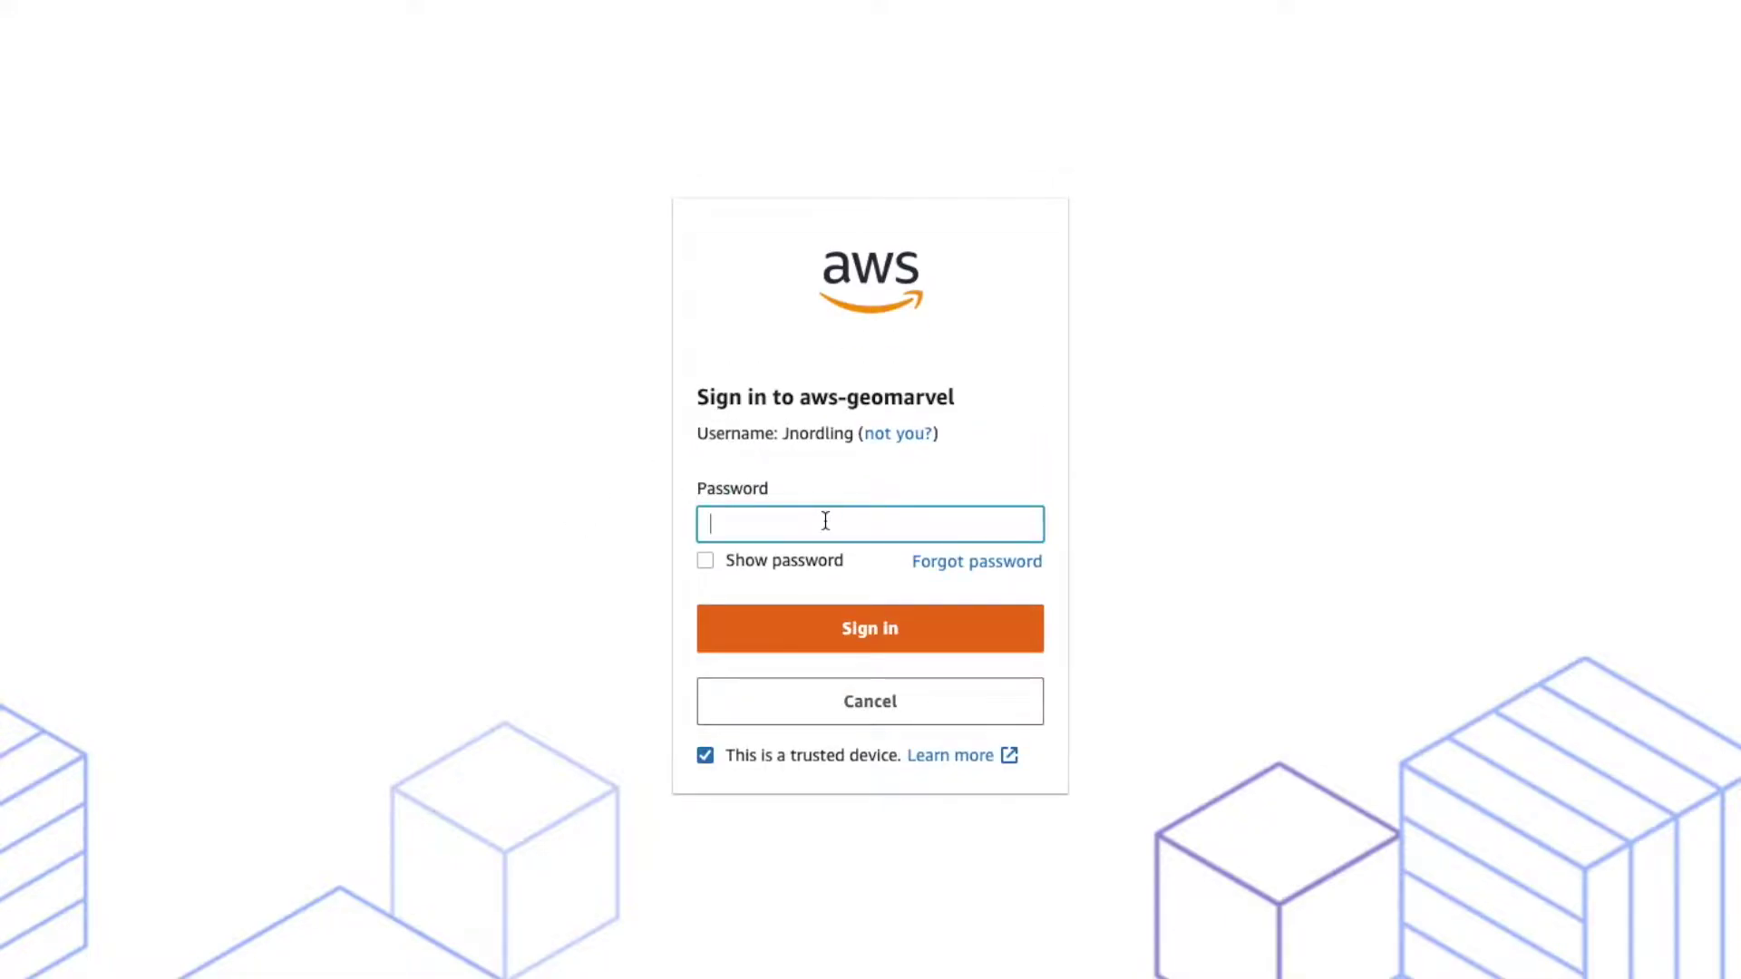
pyautogui.press('Return')
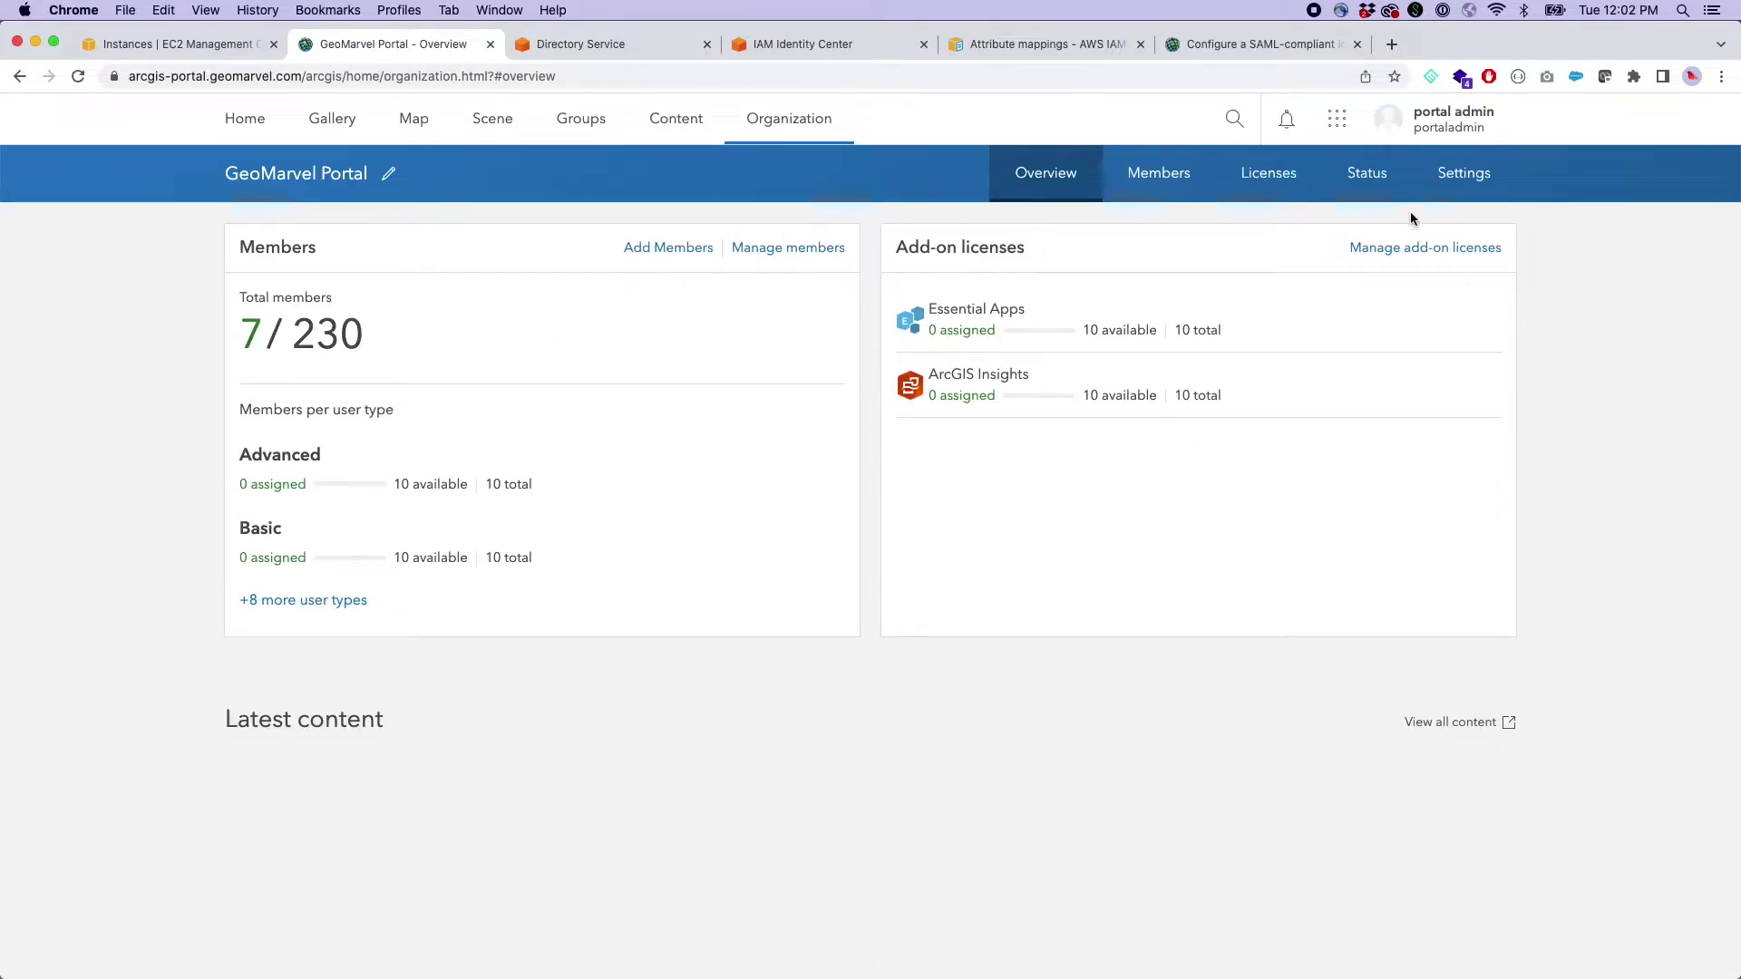
# - Open the organization's Security settings, starting and then cancelling a new SAML login
pyautogui.click(1464, 185)
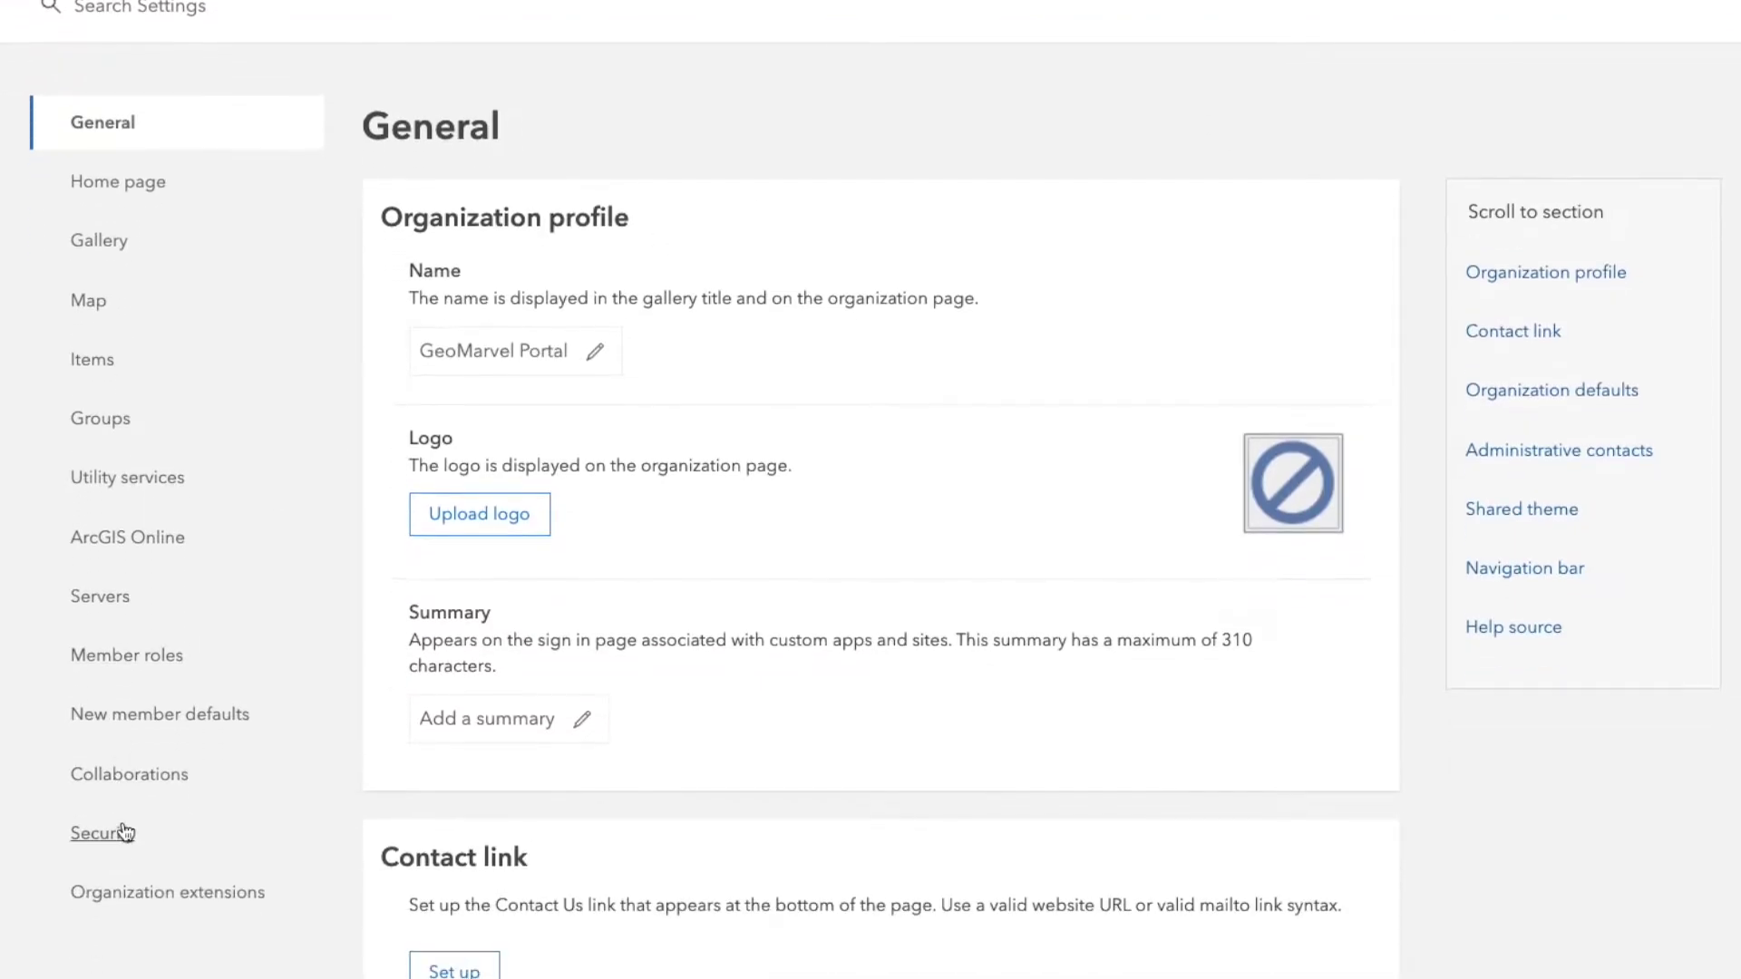
pyautogui.click(98, 941)
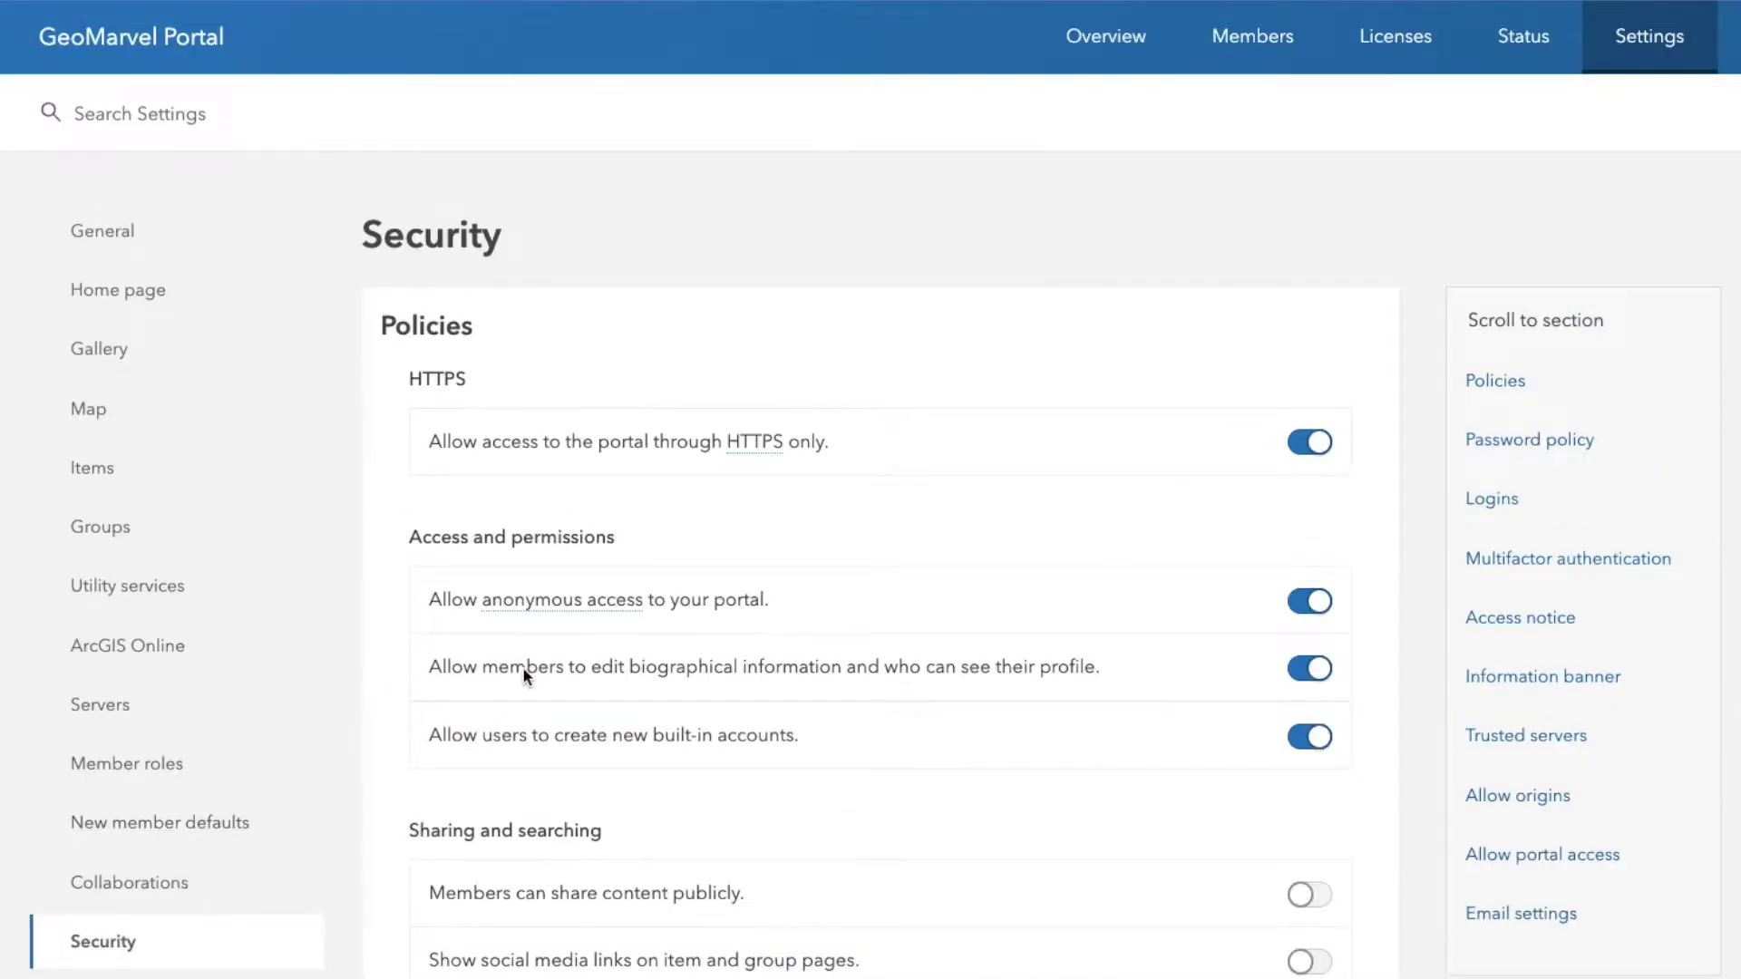
pyautogui.scroll(-10, 629, 646)
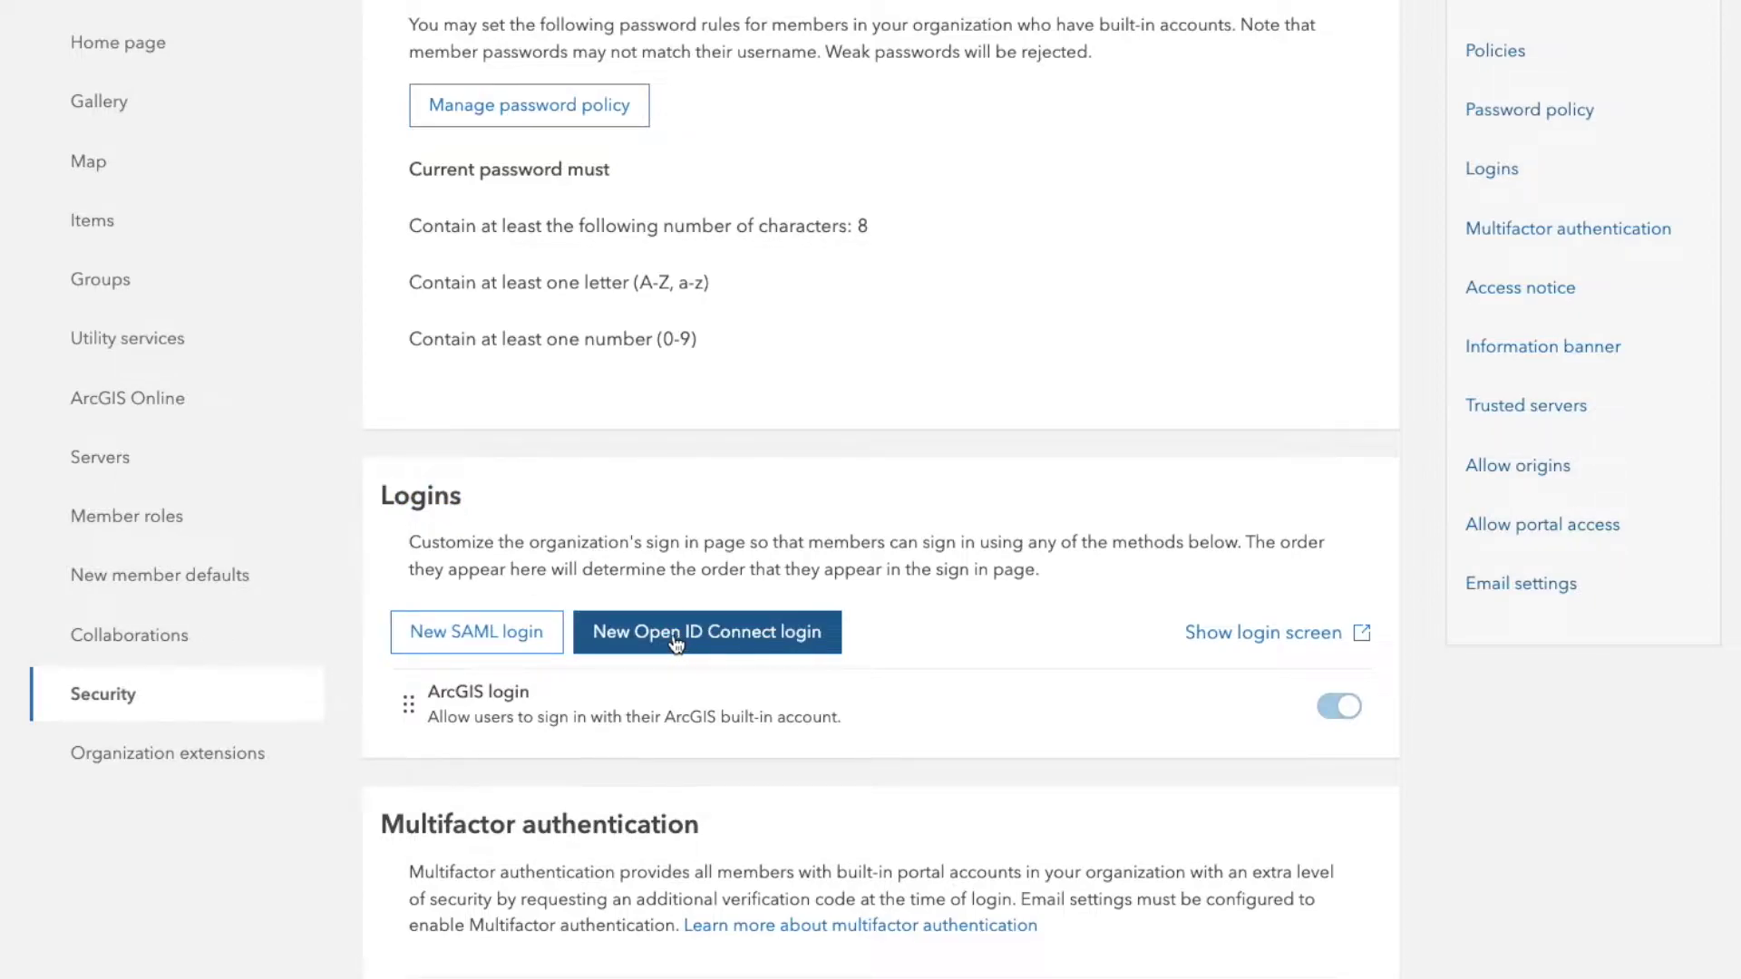
pyautogui.click(513, 637)
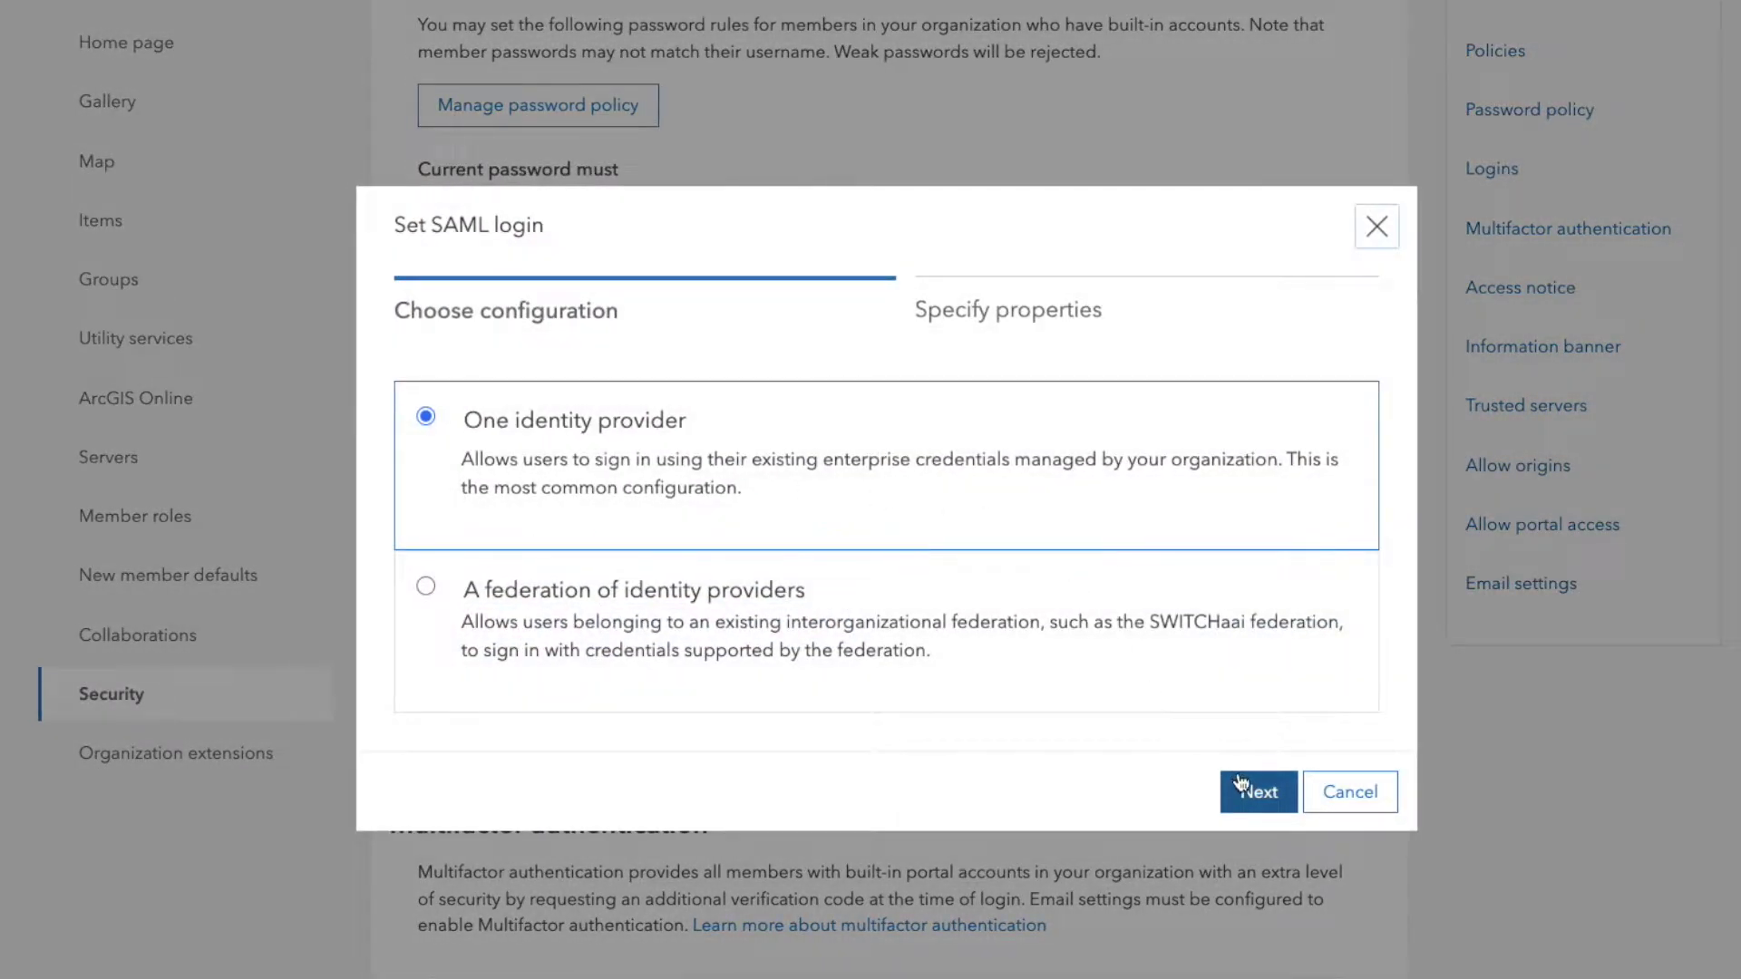
pyautogui.click(1393, 223)
# - Look over New member defaults, then return to the Security Logins section
pyautogui.click(175, 575)
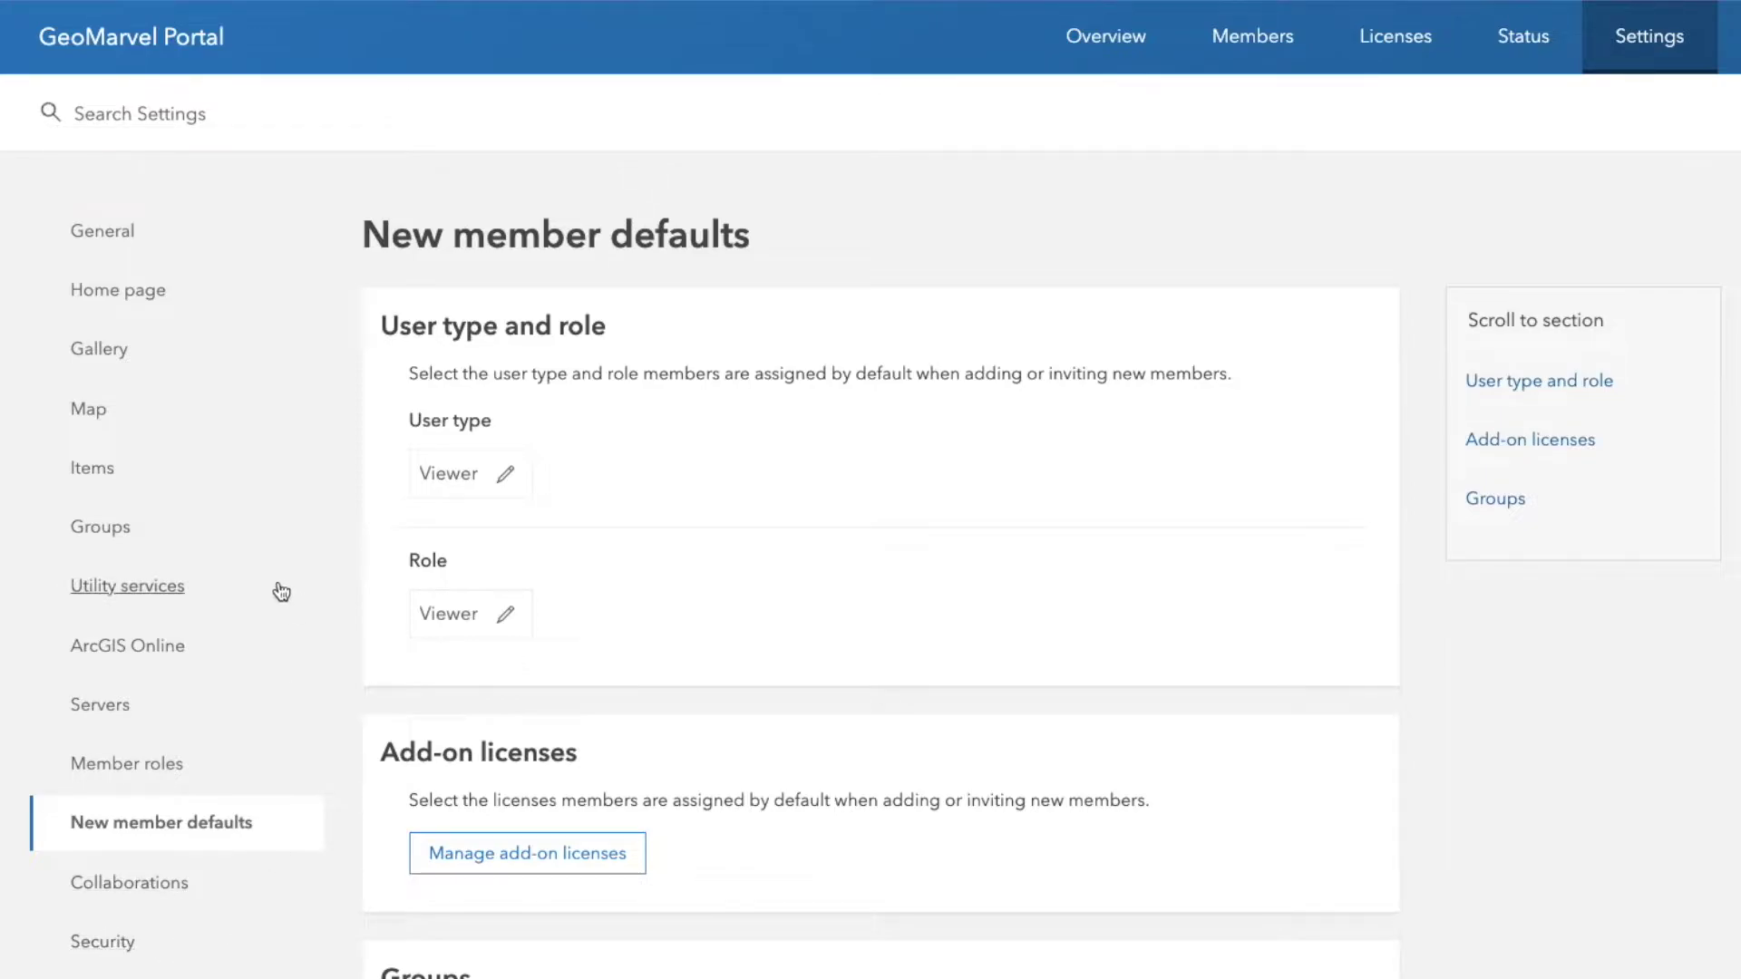
pyautogui.scroll(-2, 105, 820)
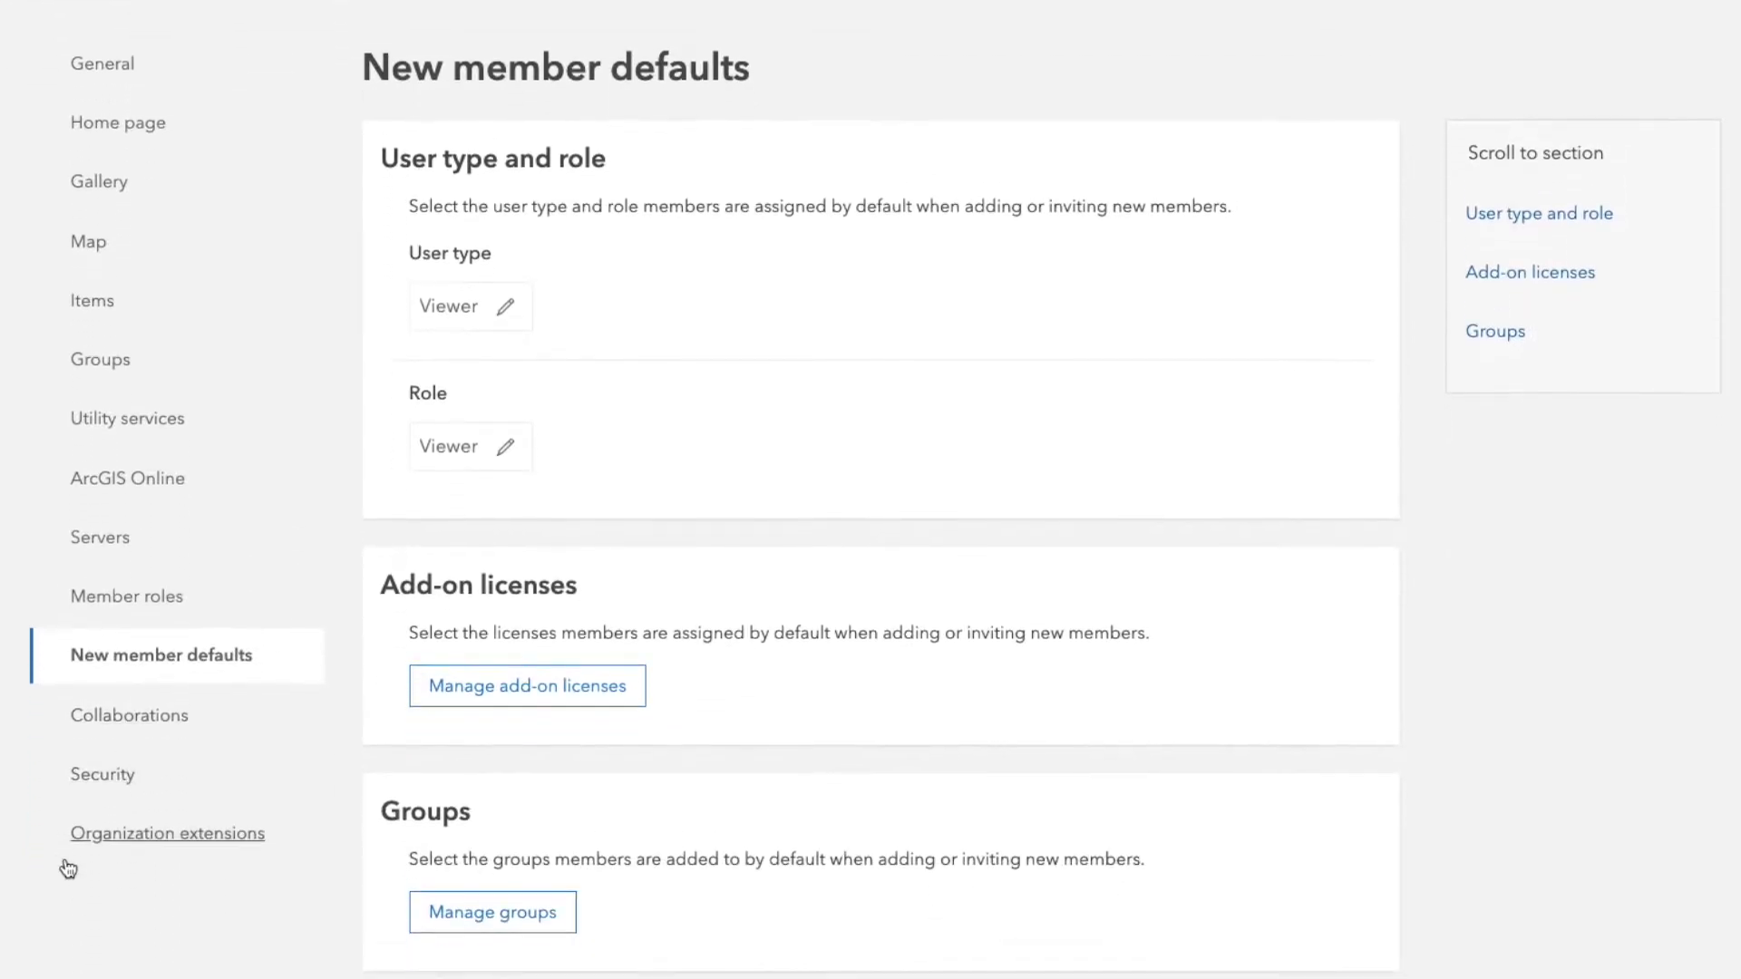
pyautogui.click(92, 776)
pyautogui.scroll(-10, 623, 727)
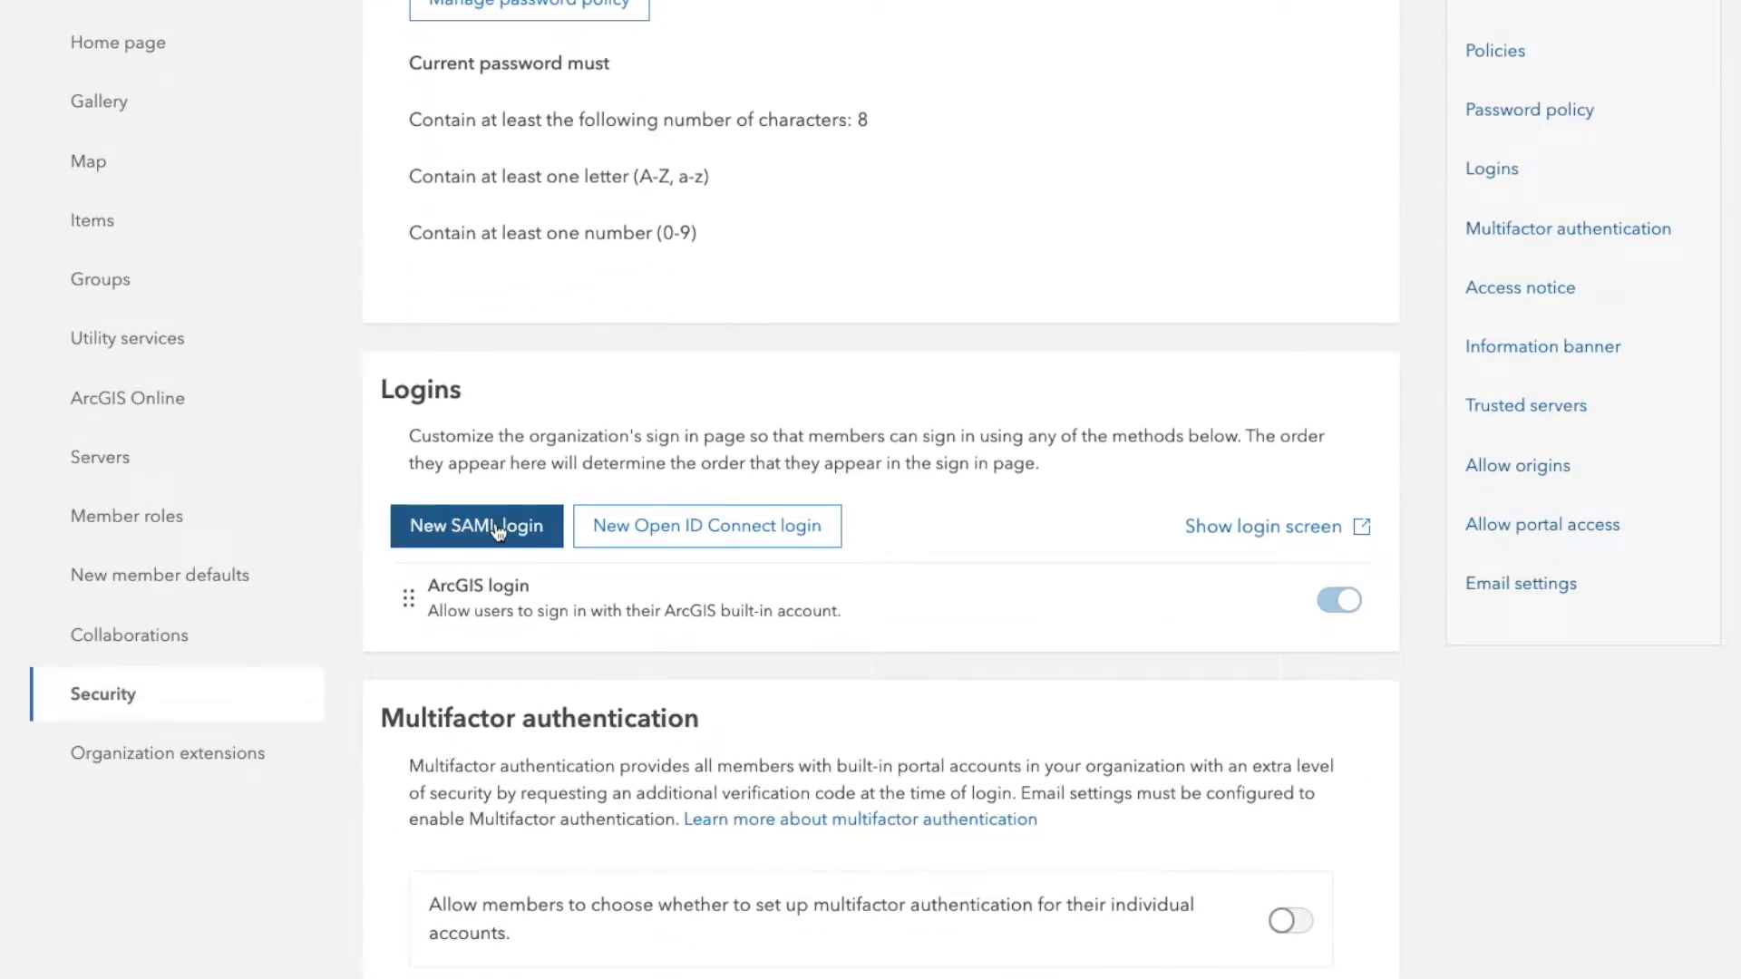
# - Start a single-identity-provider SAML login named GeoMarvel Enterprise Login
pyautogui.click(500, 530)
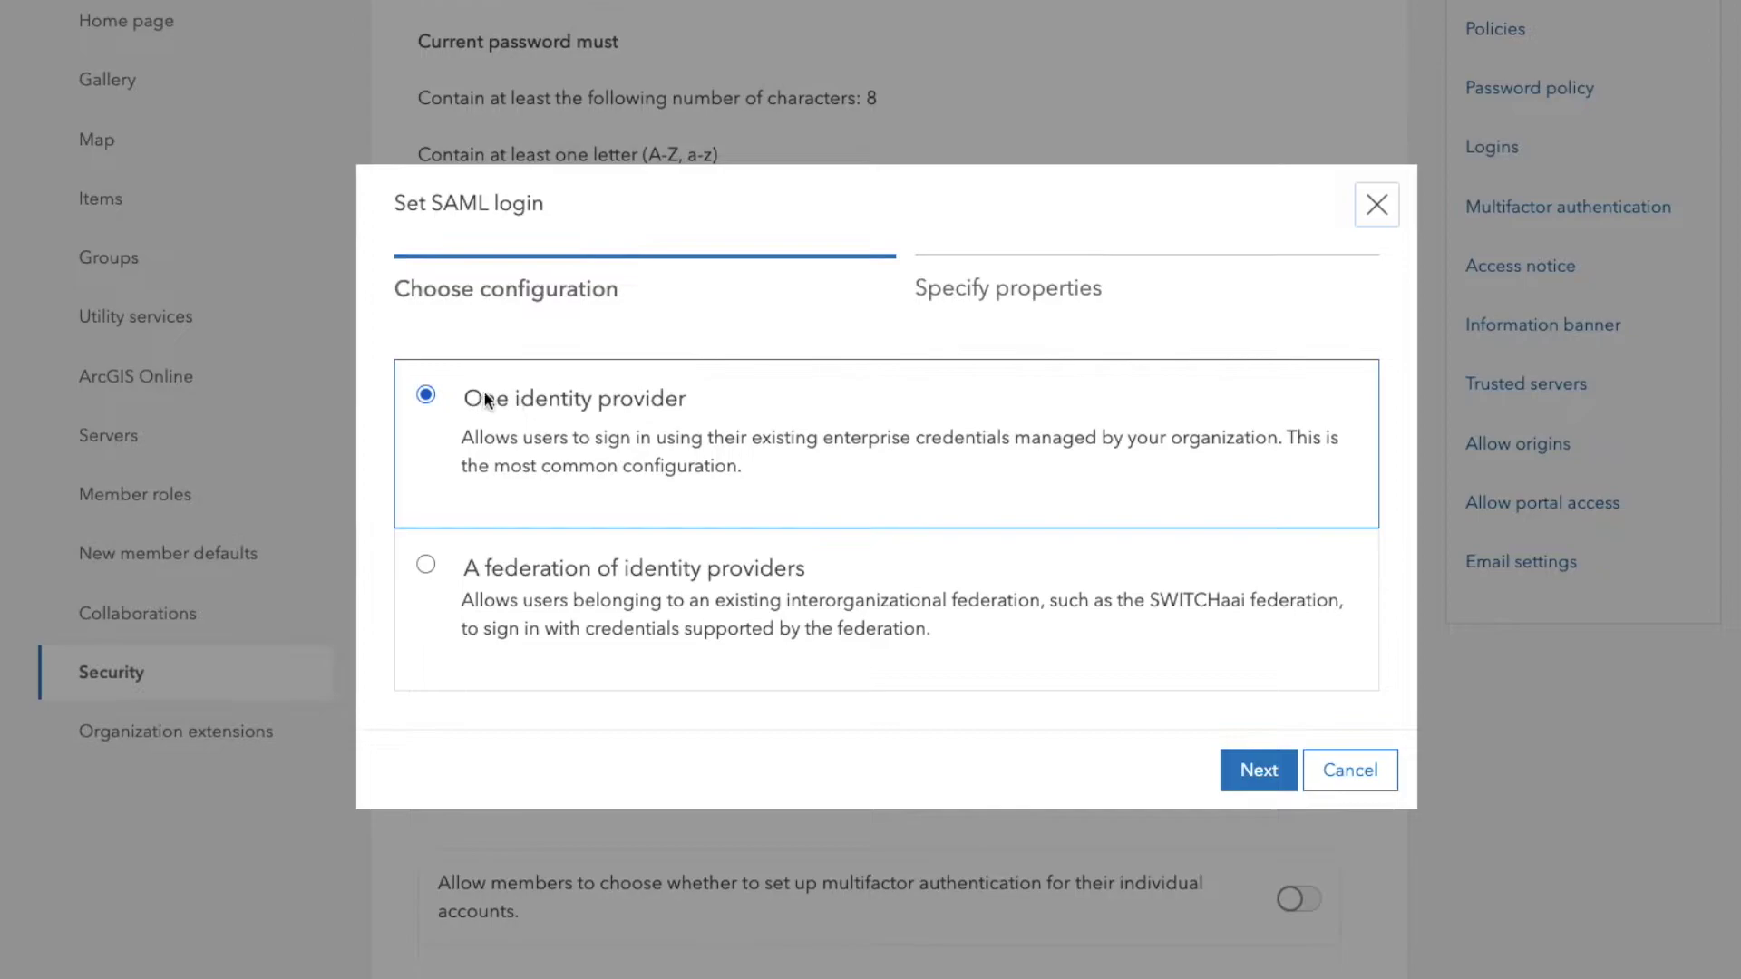
pyautogui.moveTo(459, 403); pyautogui.dragTo(751, 462)
pyautogui.click(1248, 771)
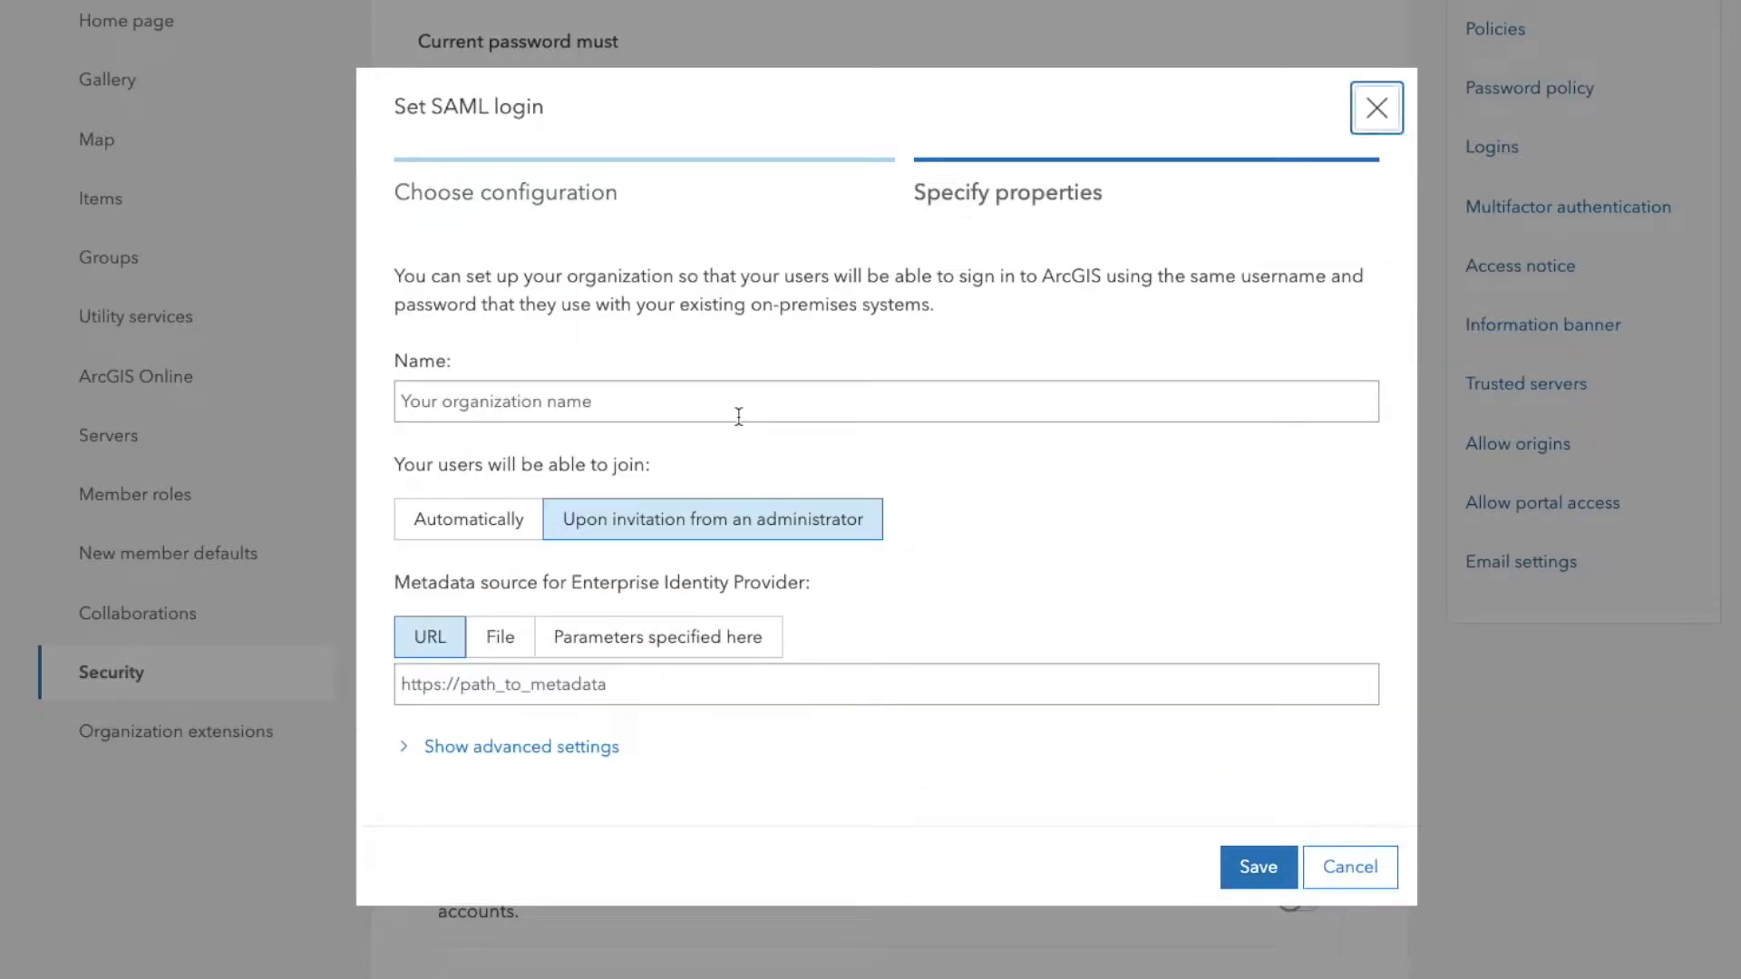
pyautogui.click(757, 386)
pyautogui.write('GeoM')
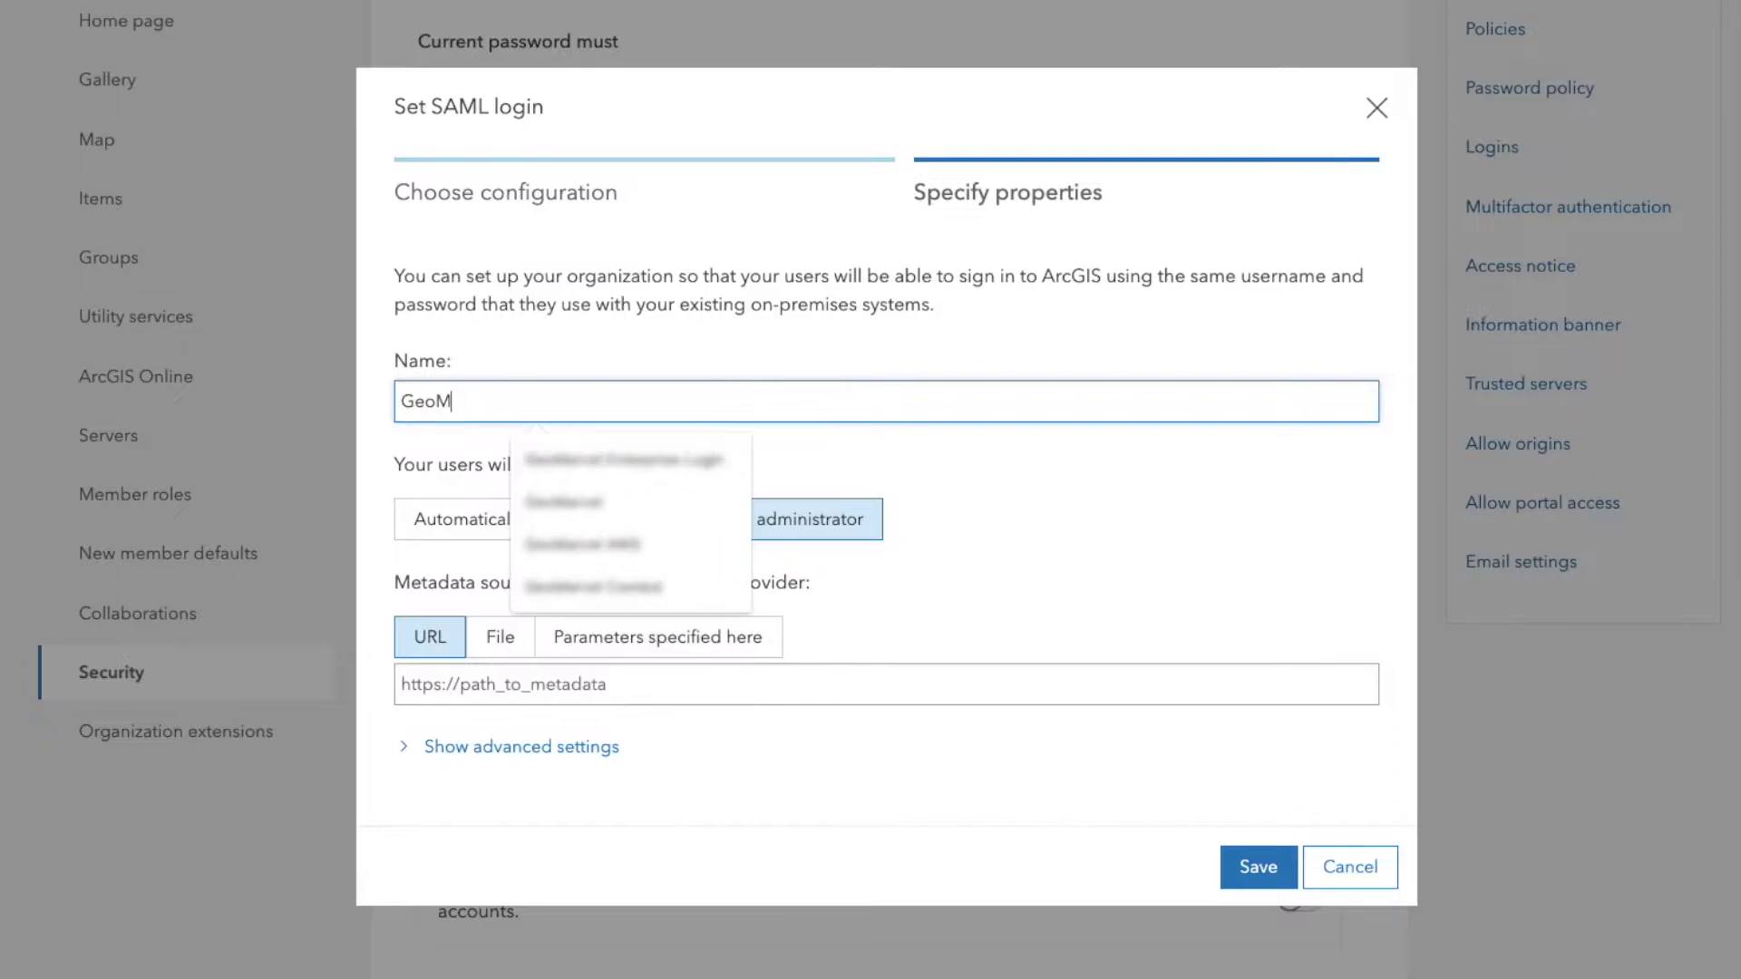
pyautogui.press('Down')
pyautogui.press('Return')
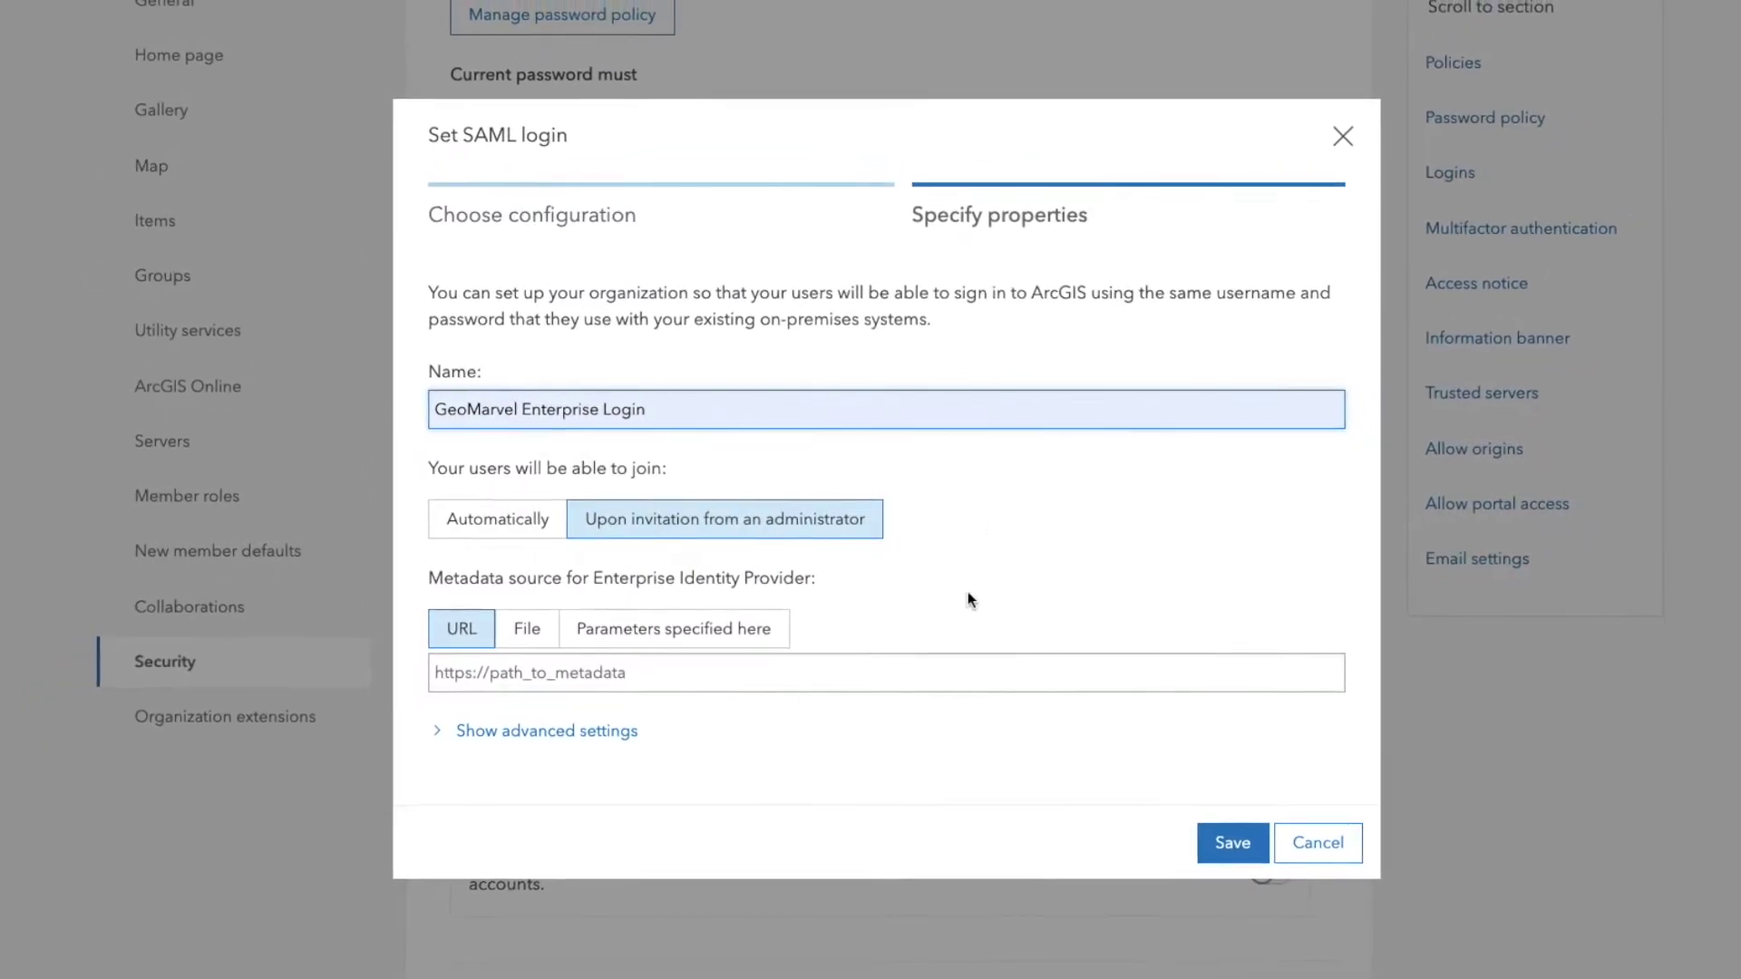
# - Reveal the advanced settings and let users join Automatically
pyautogui.click(556, 744)
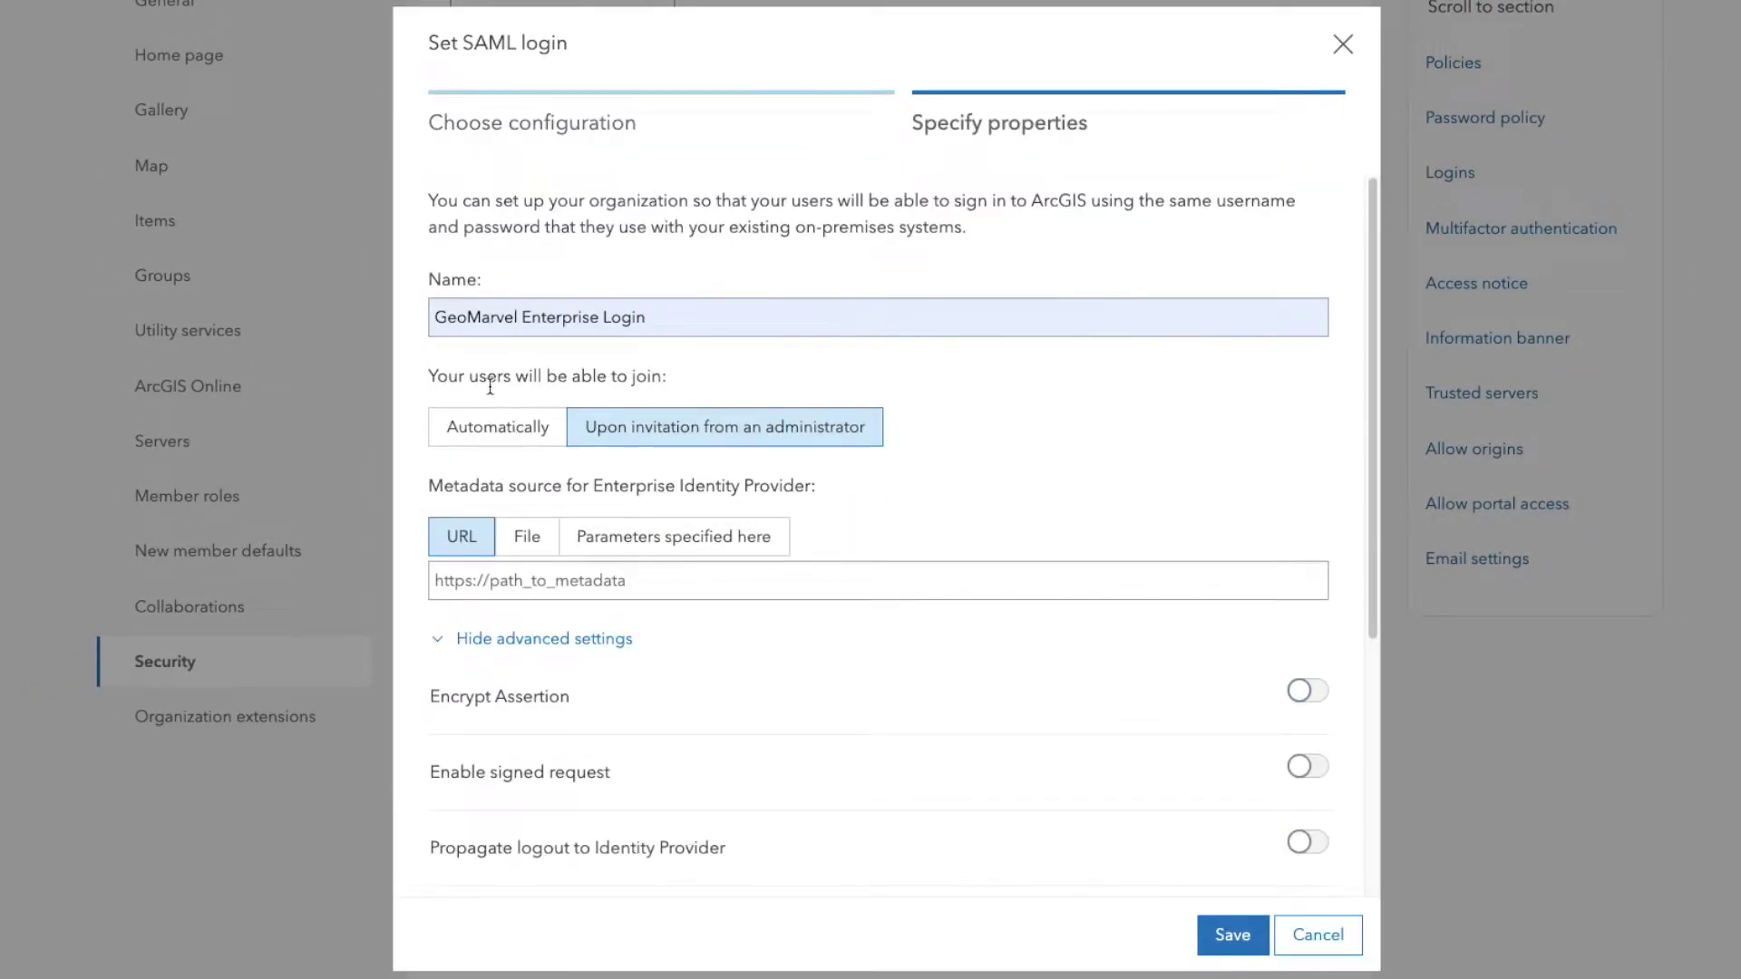
pyautogui.click(514, 429)
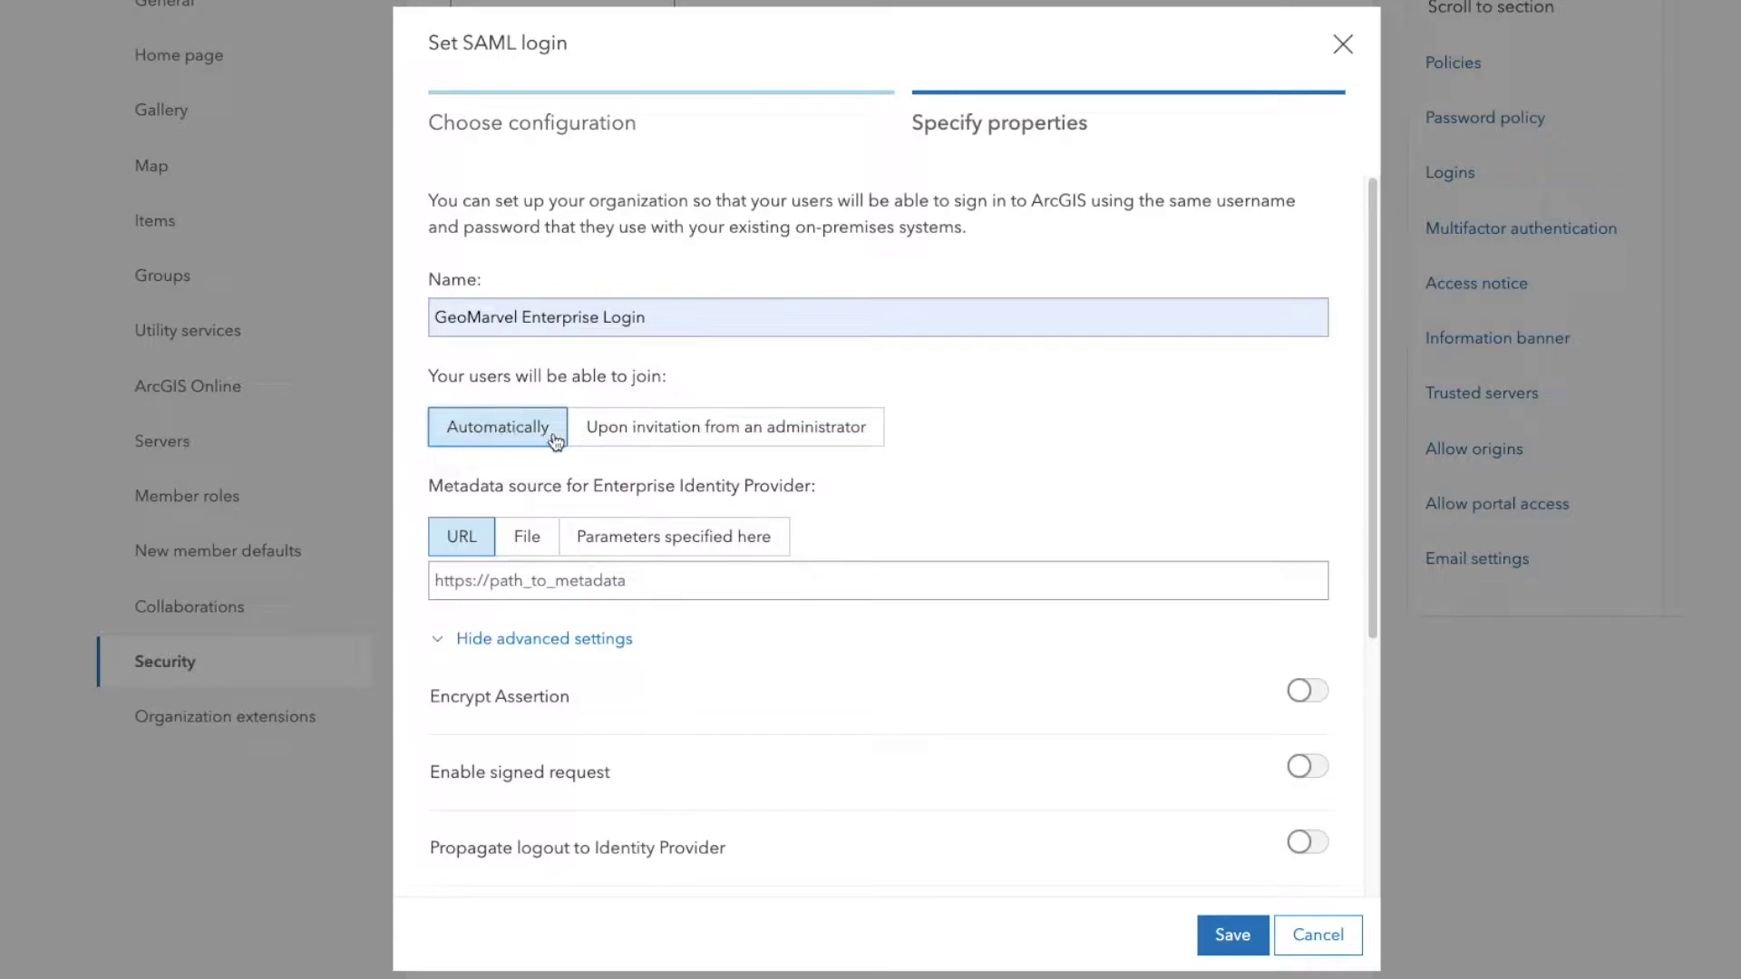
pyautogui.click(685, 429)
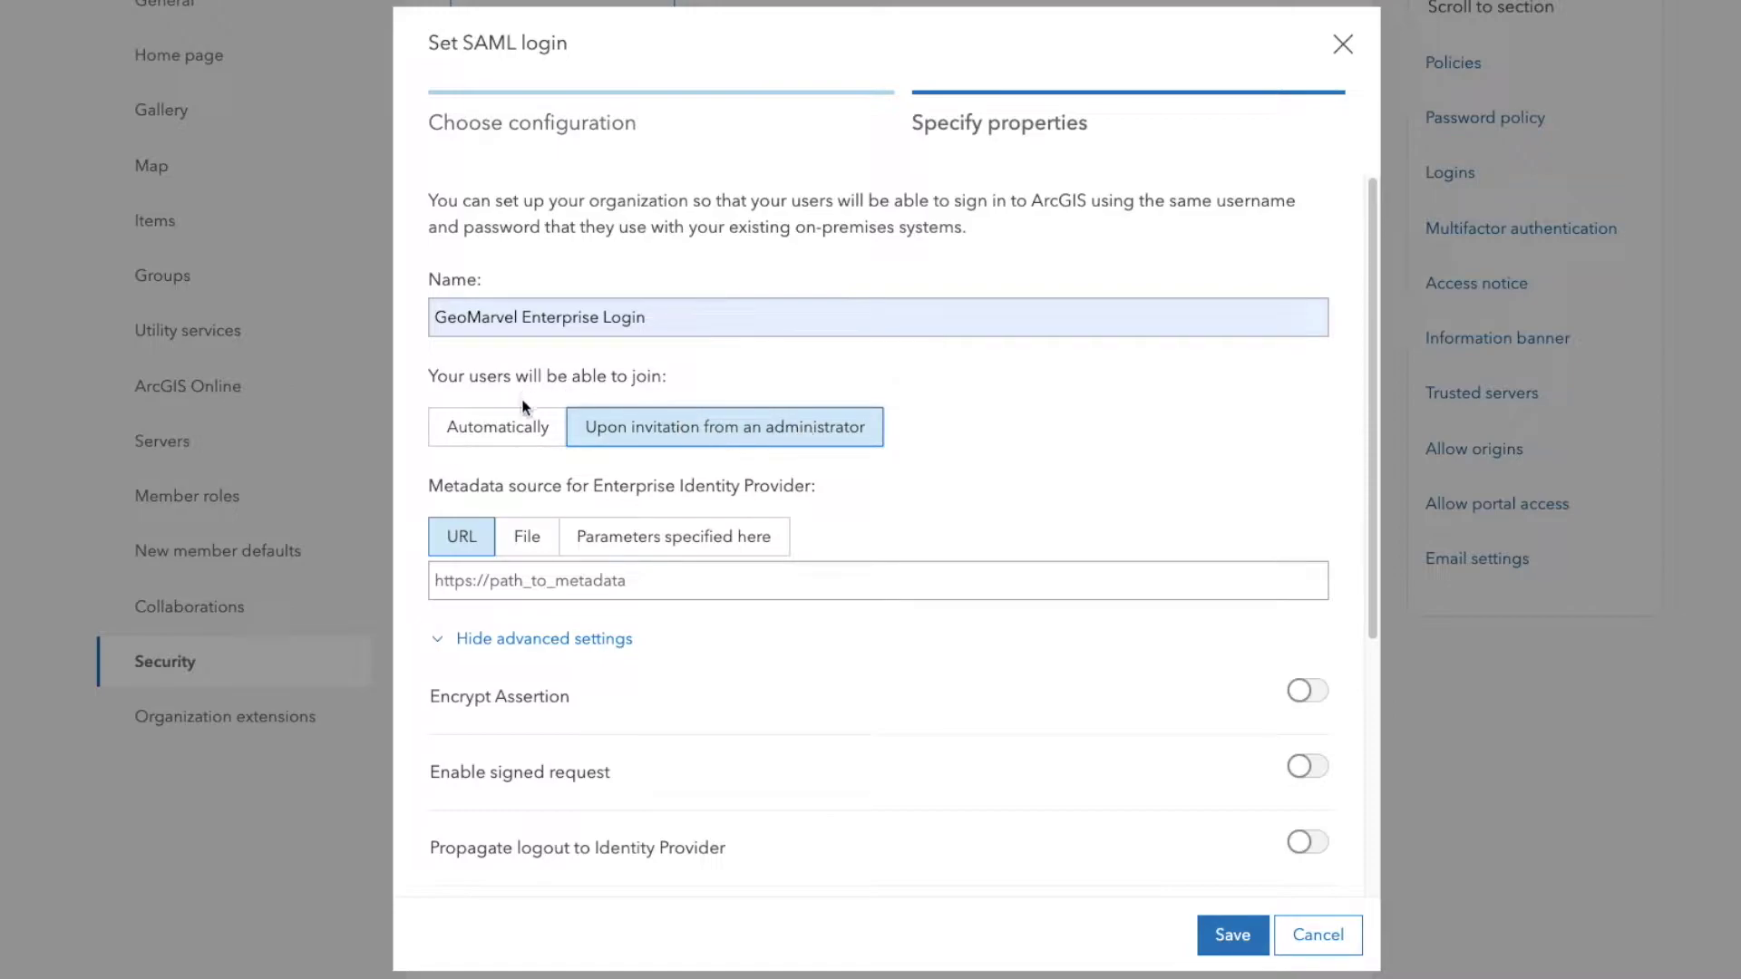
pyautogui.click(521, 435)
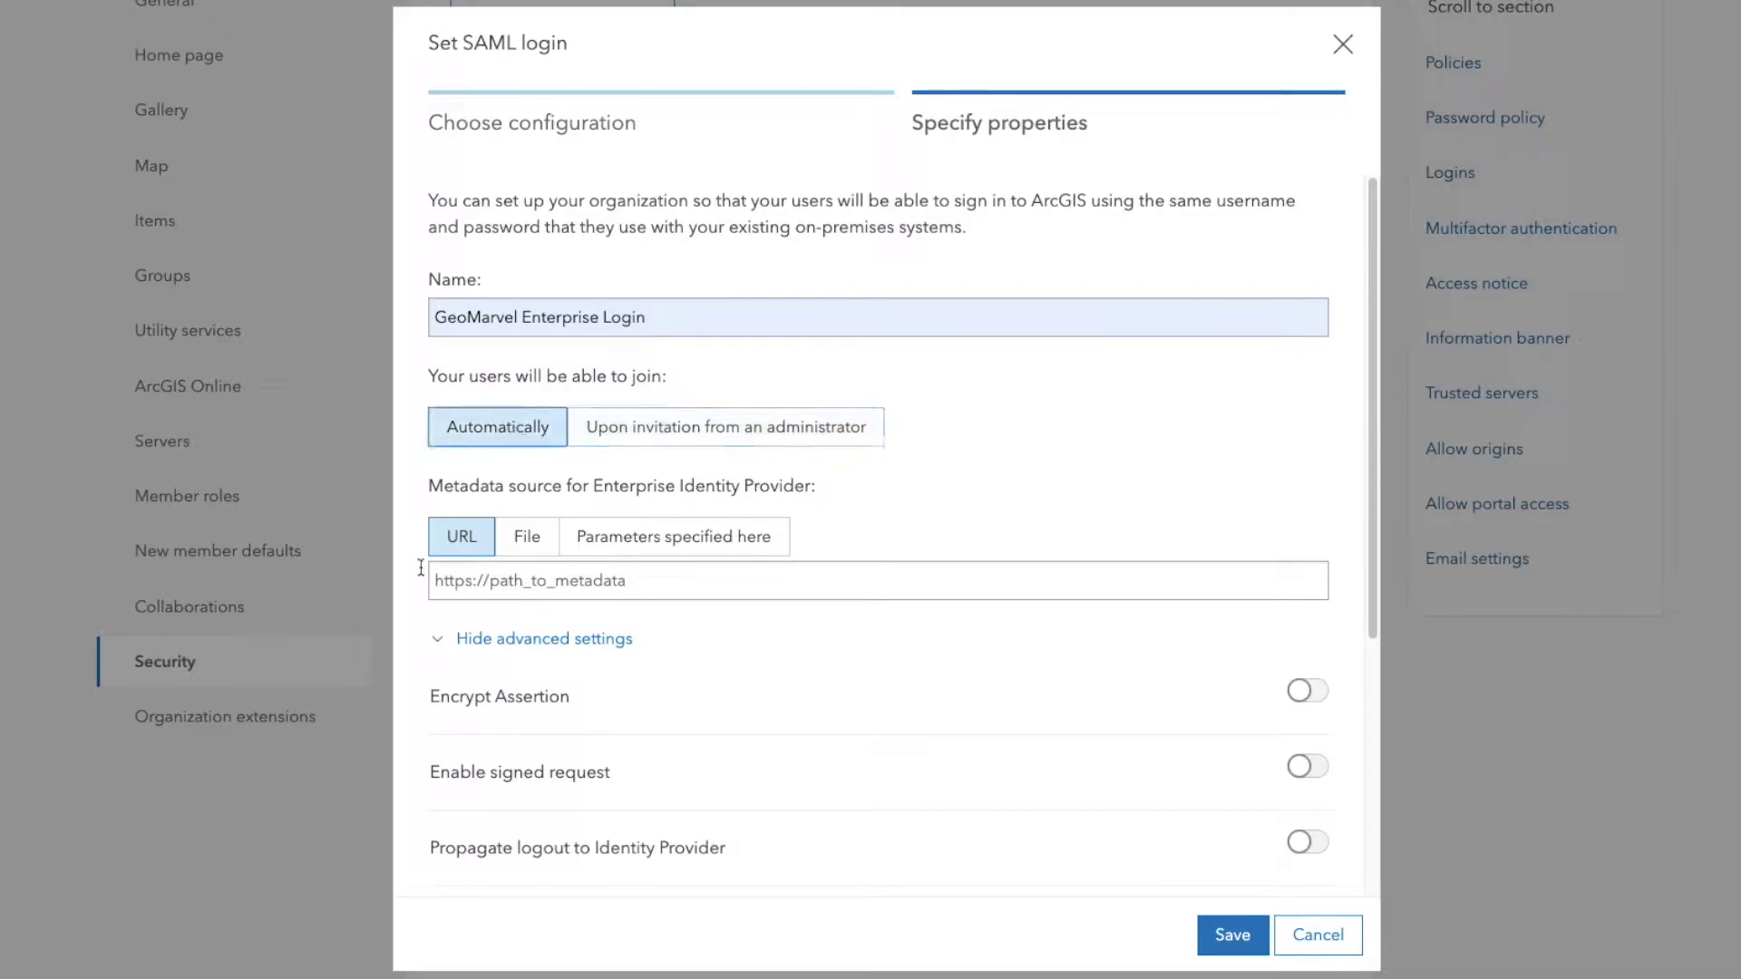
pyautogui.moveTo(432, 489); pyautogui.dragTo(959, 490)
pyautogui.click(960, 487)
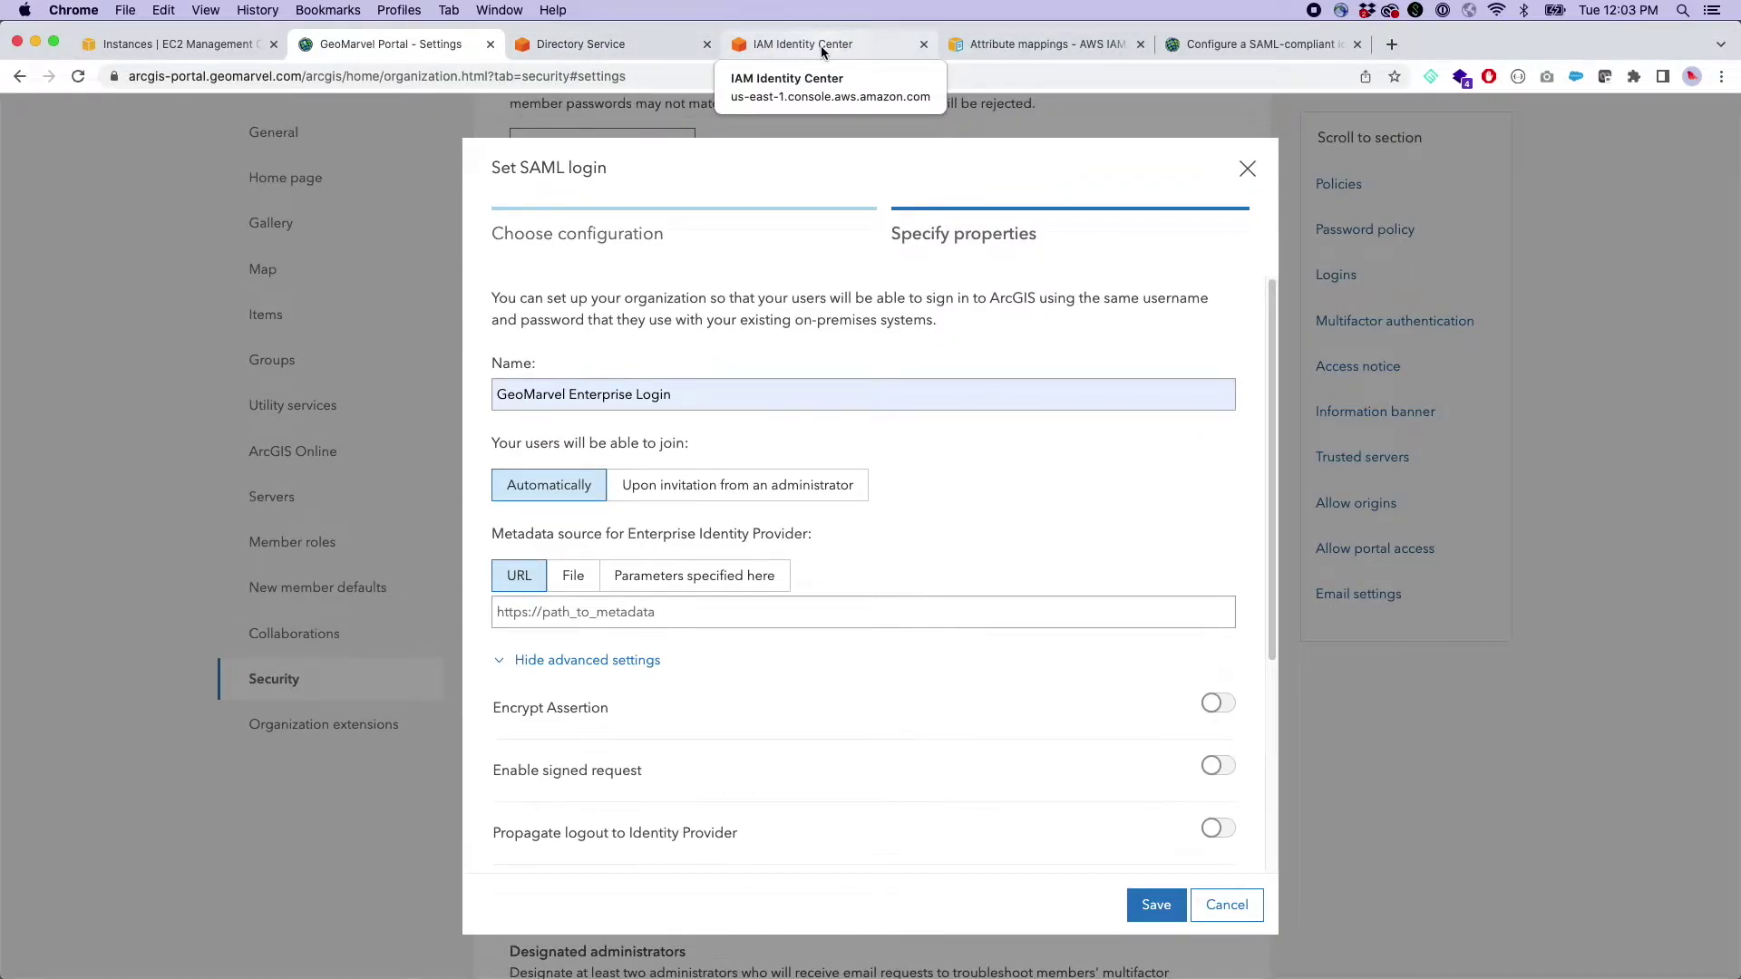
# - Review the corp.geomarvel.com Microsoft AD details on the Directory Service tab
pyautogui.click(822, 48)
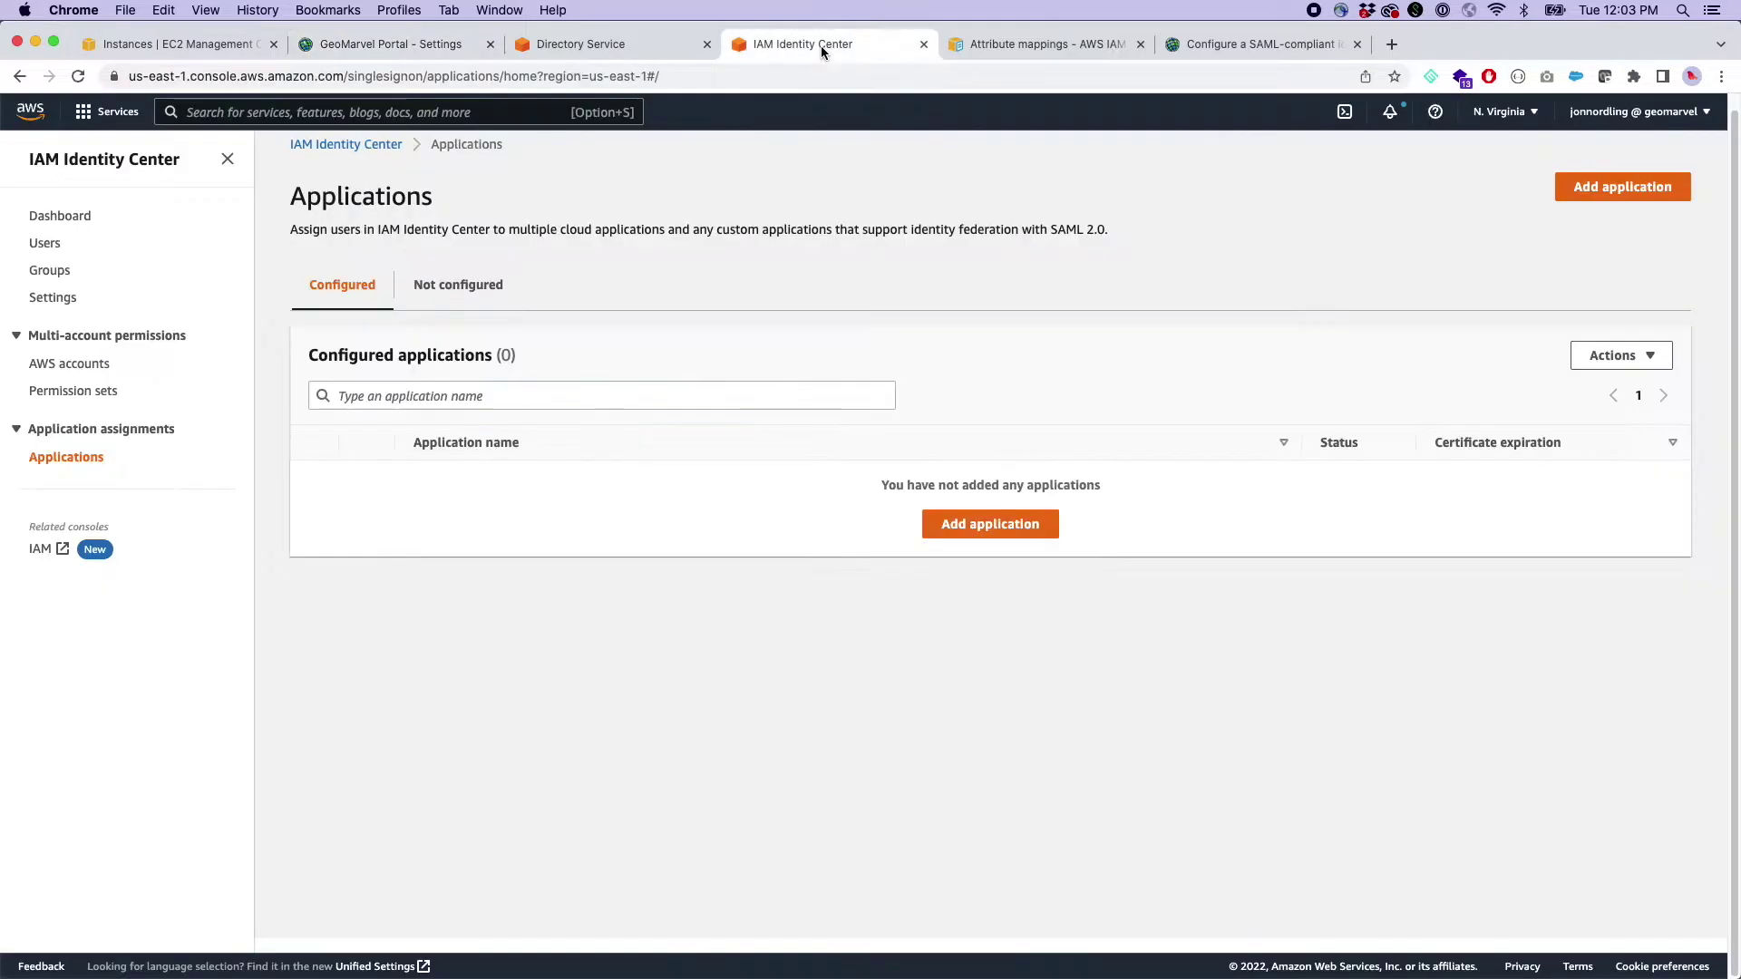
pyautogui.click(589, 47)
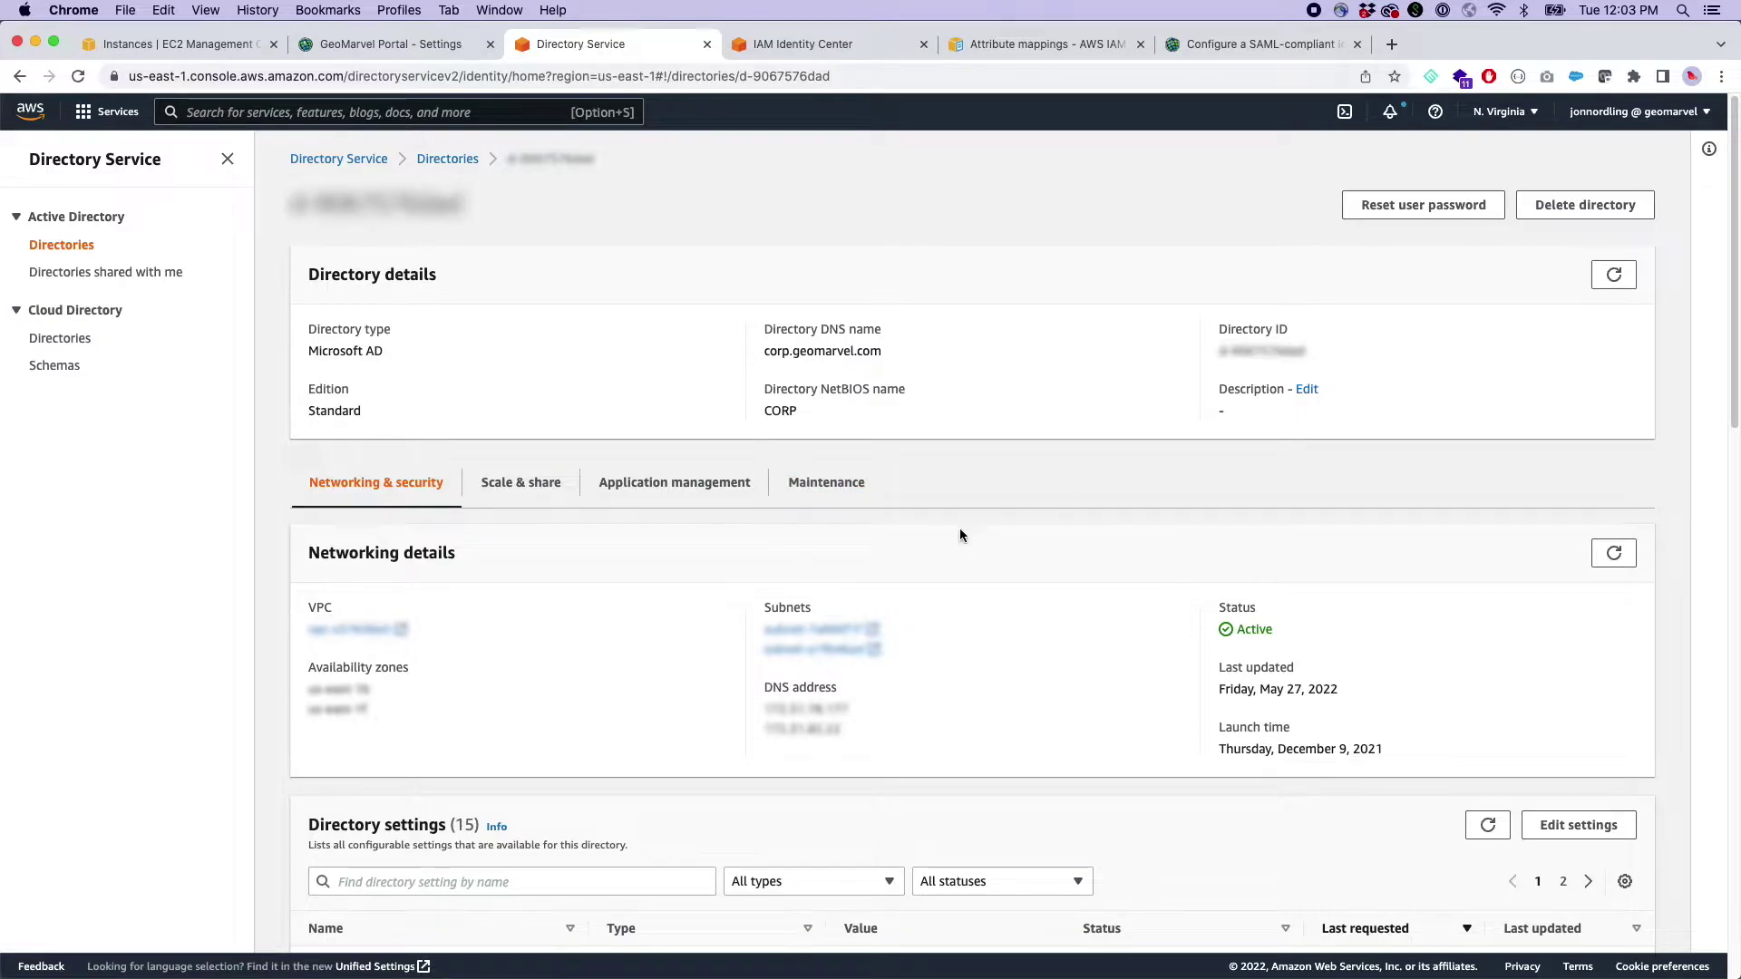
pyautogui.scroll(-3, 943, 553)
pyautogui.scroll(-5, 580, 508)
pyautogui.scroll(7, 617, 481)
# - Add an application in IAM Identity Center, choosing the custom SAML 2.0 application option
pyautogui.click(839, 46)
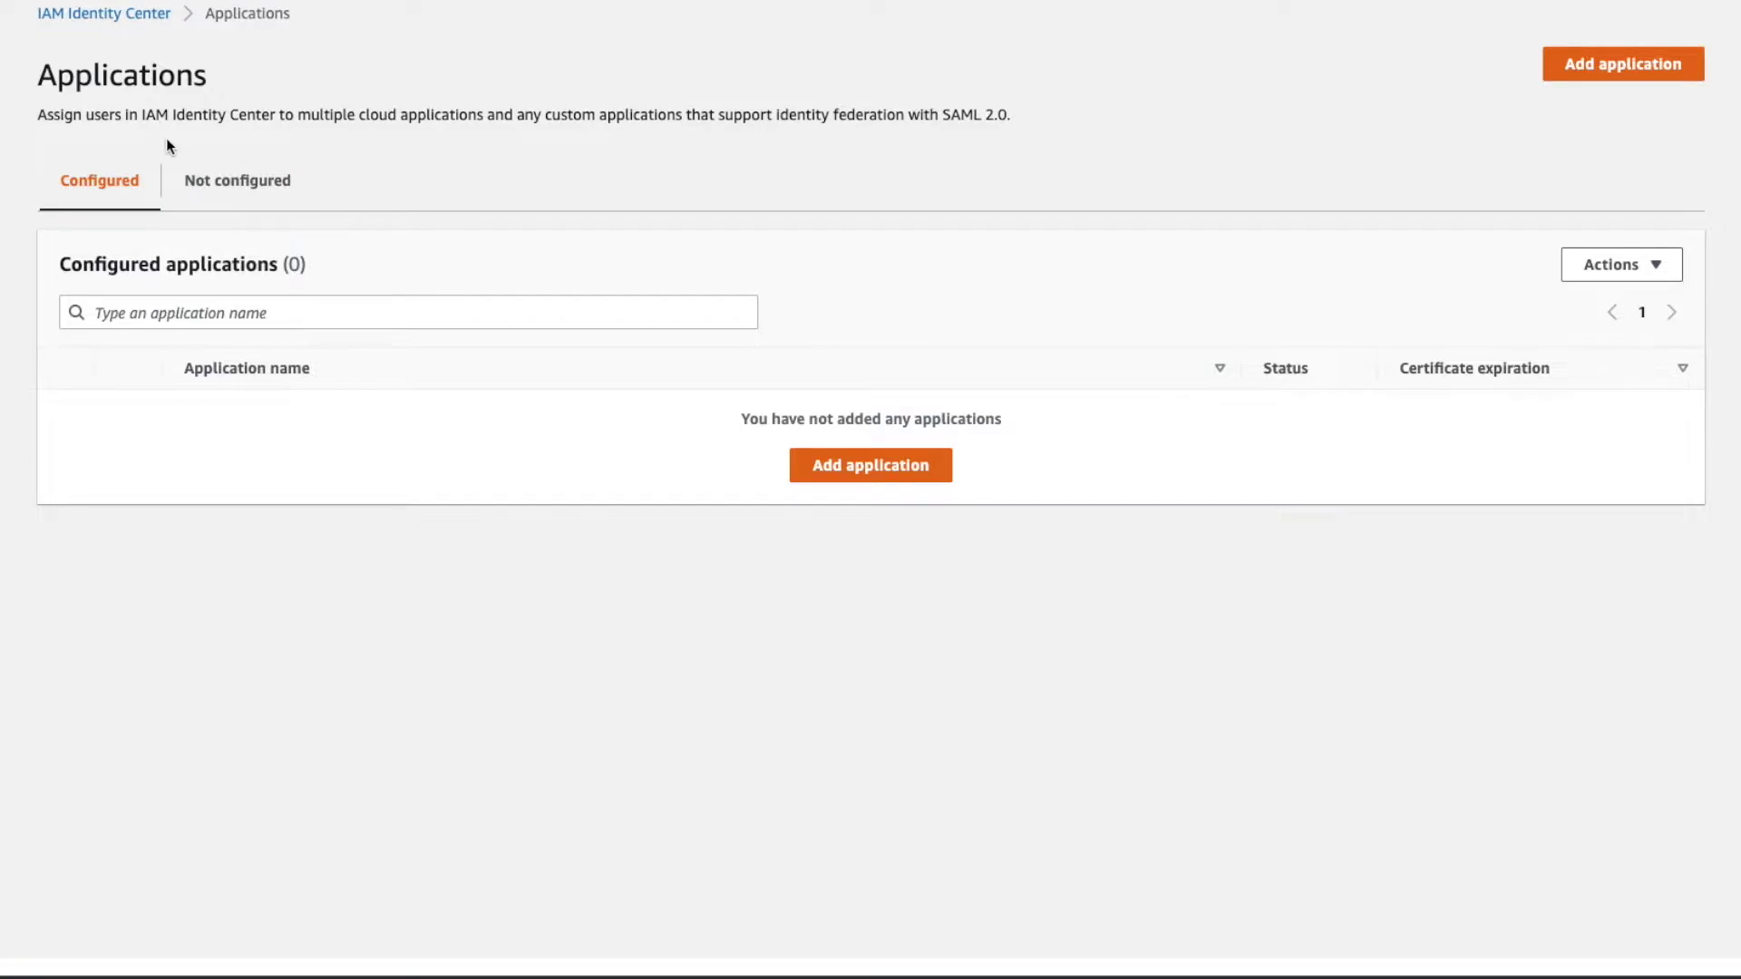
pyautogui.click(914, 471)
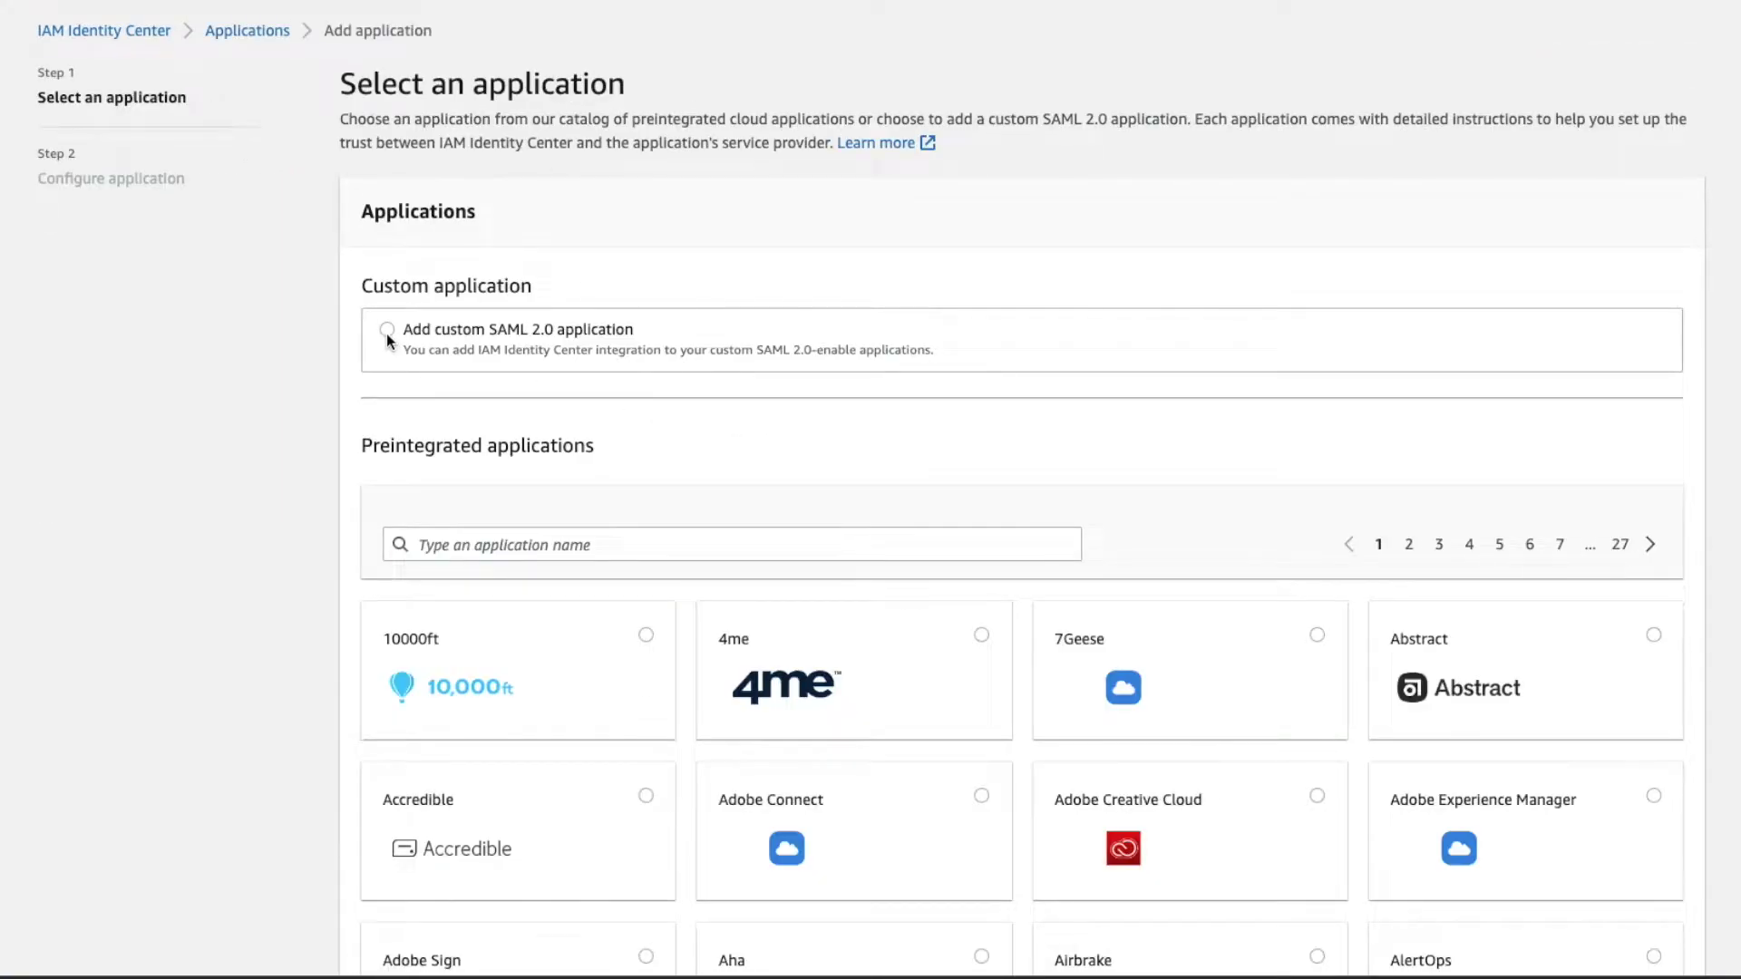
pyautogui.click(386, 332)
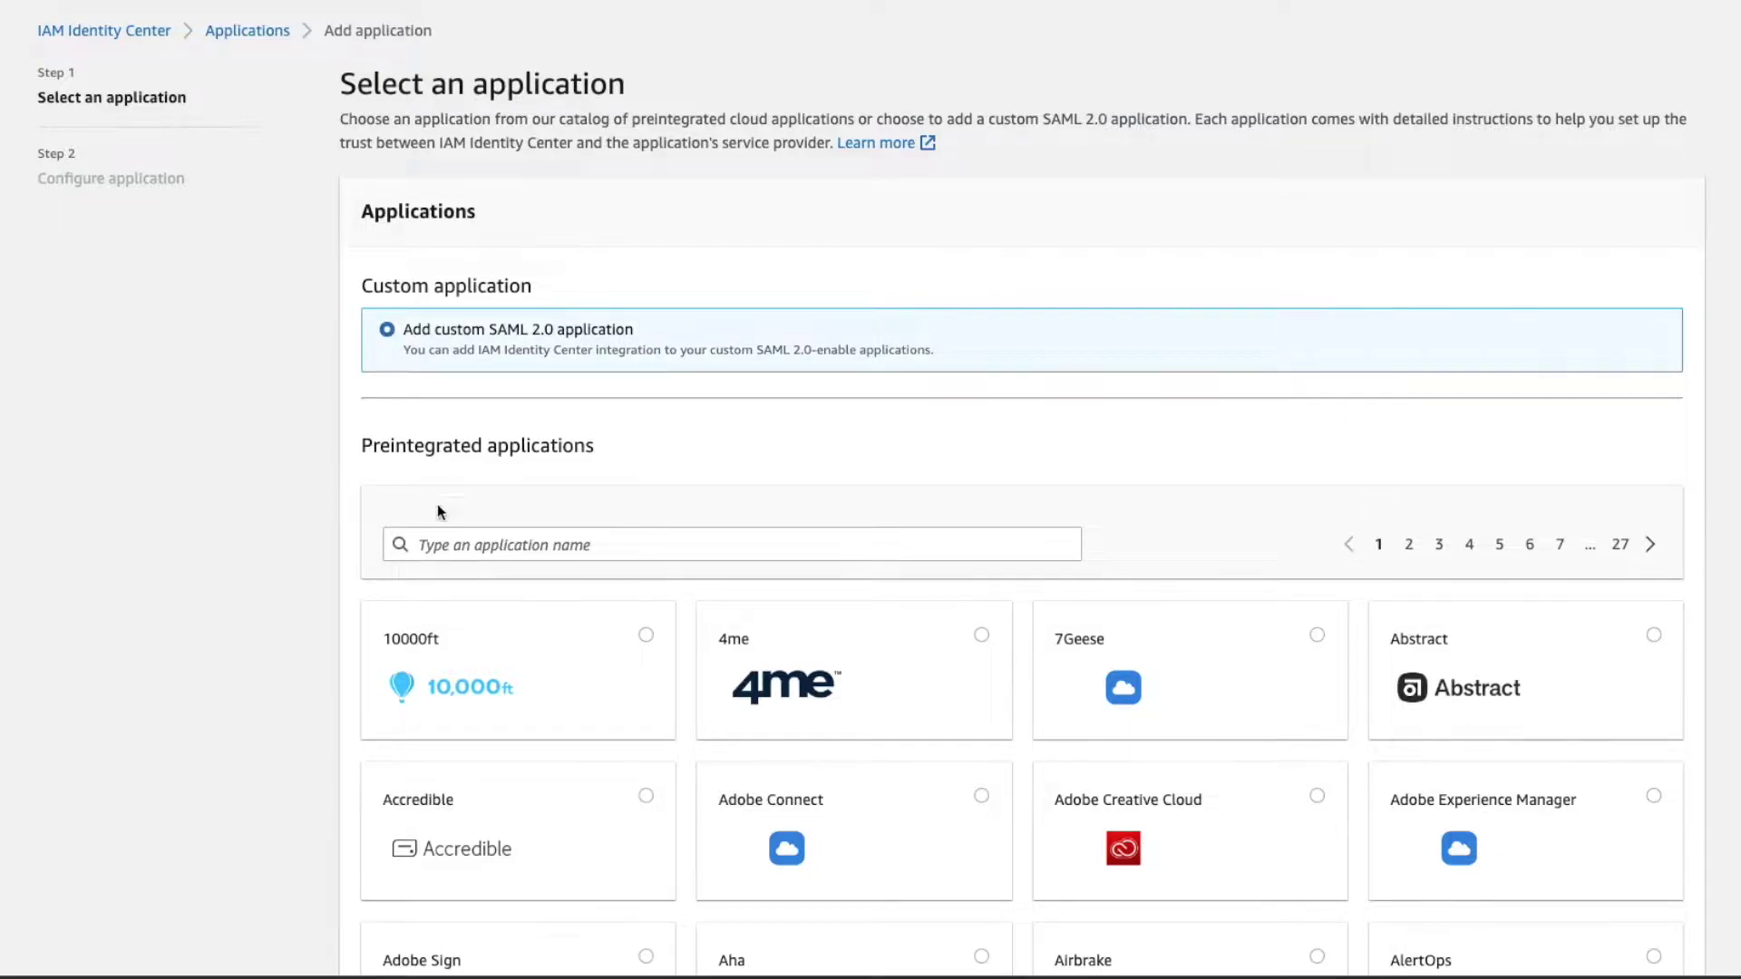
pyautogui.scroll(-3, 1387, 610)
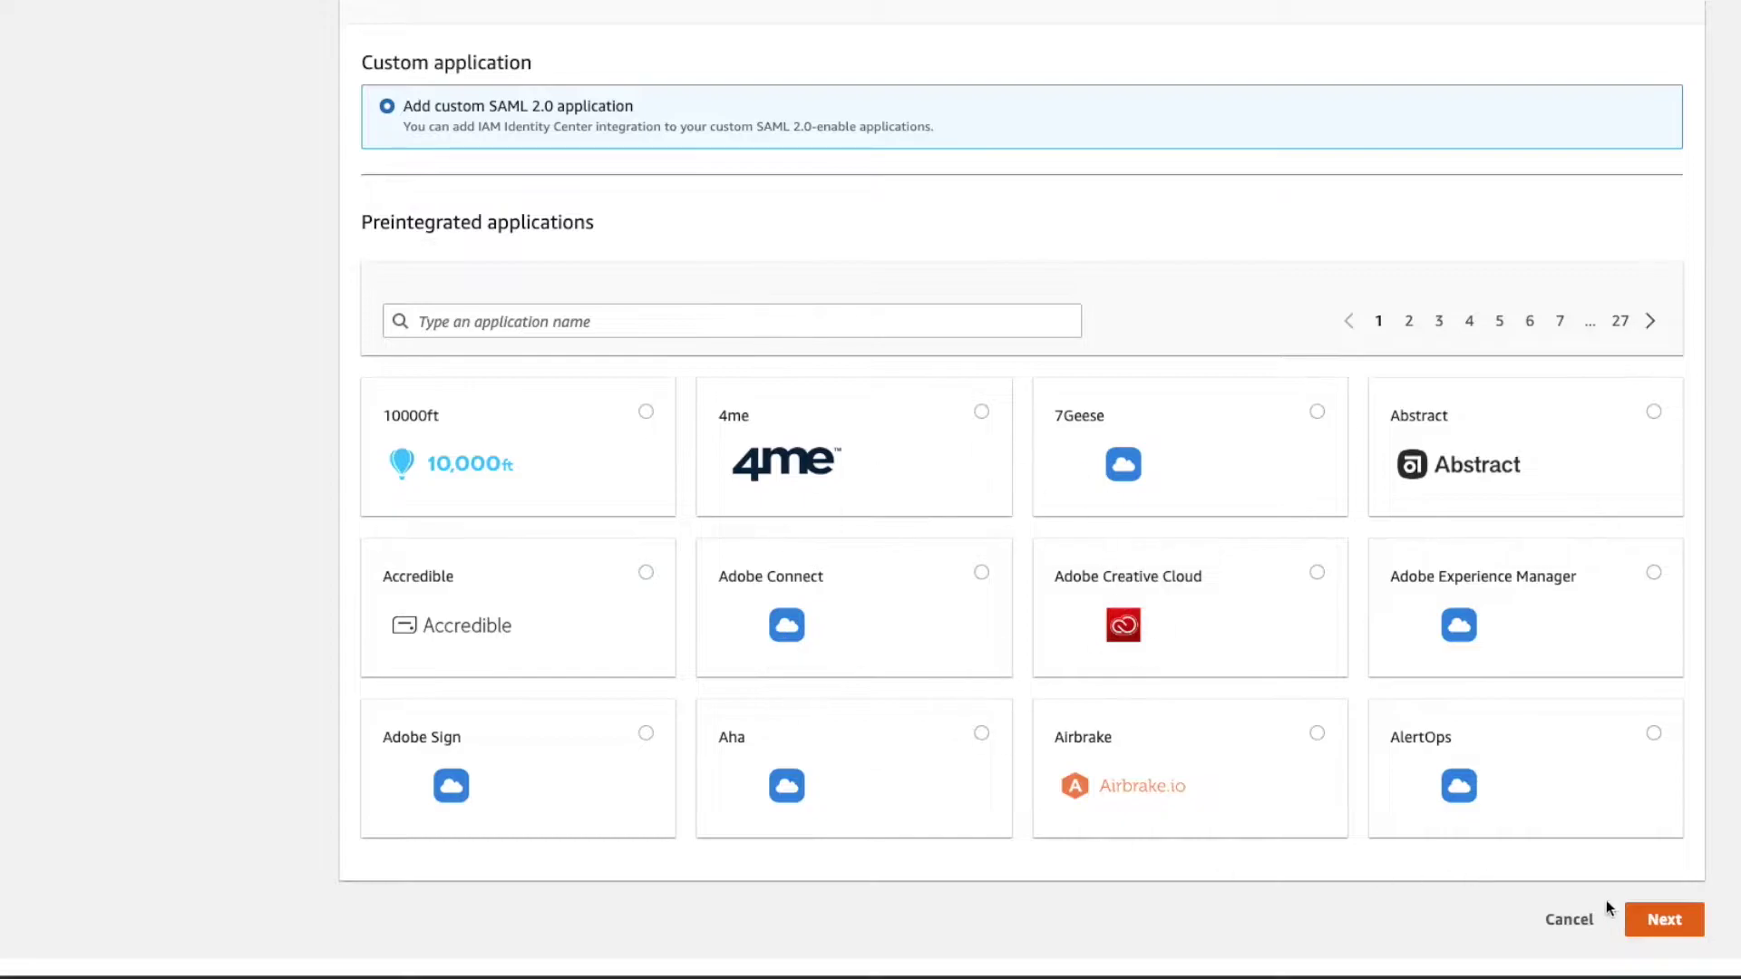
# - Set the application's display name to ArcGIS Enterprise
pyautogui.click(1652, 918)
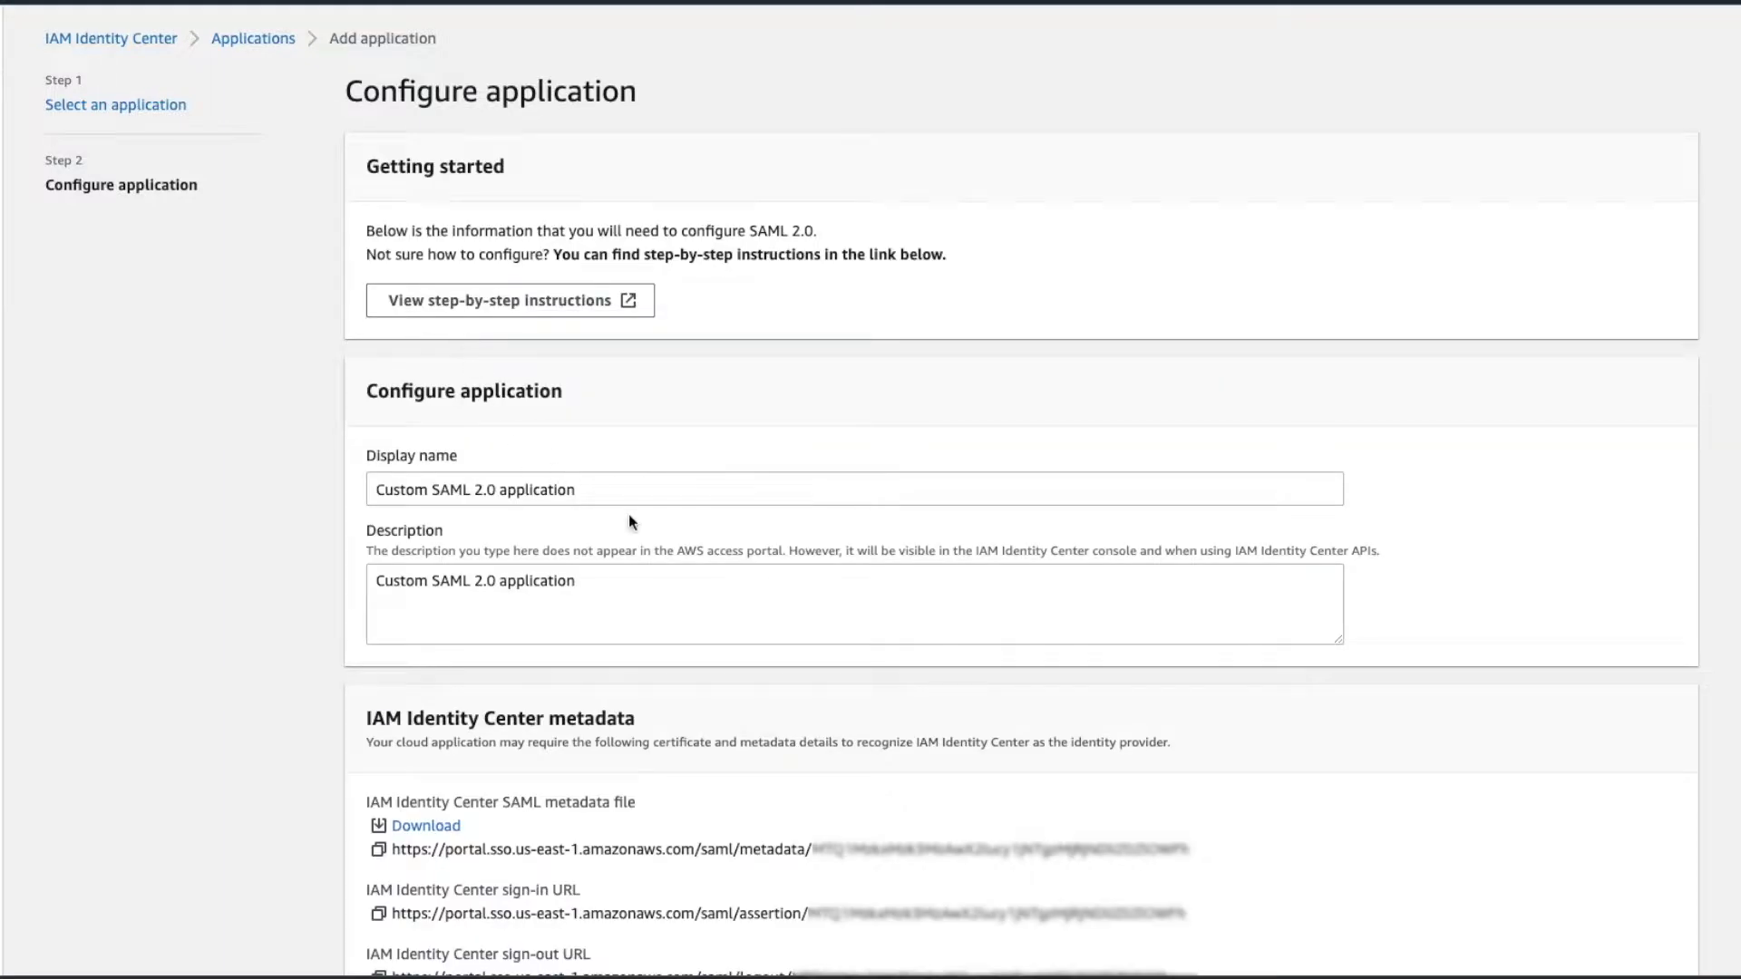
pyautogui.moveTo(634, 490); pyautogui.dragTo(50, 449)
pyautogui.write('ArcGIS Enterprise')
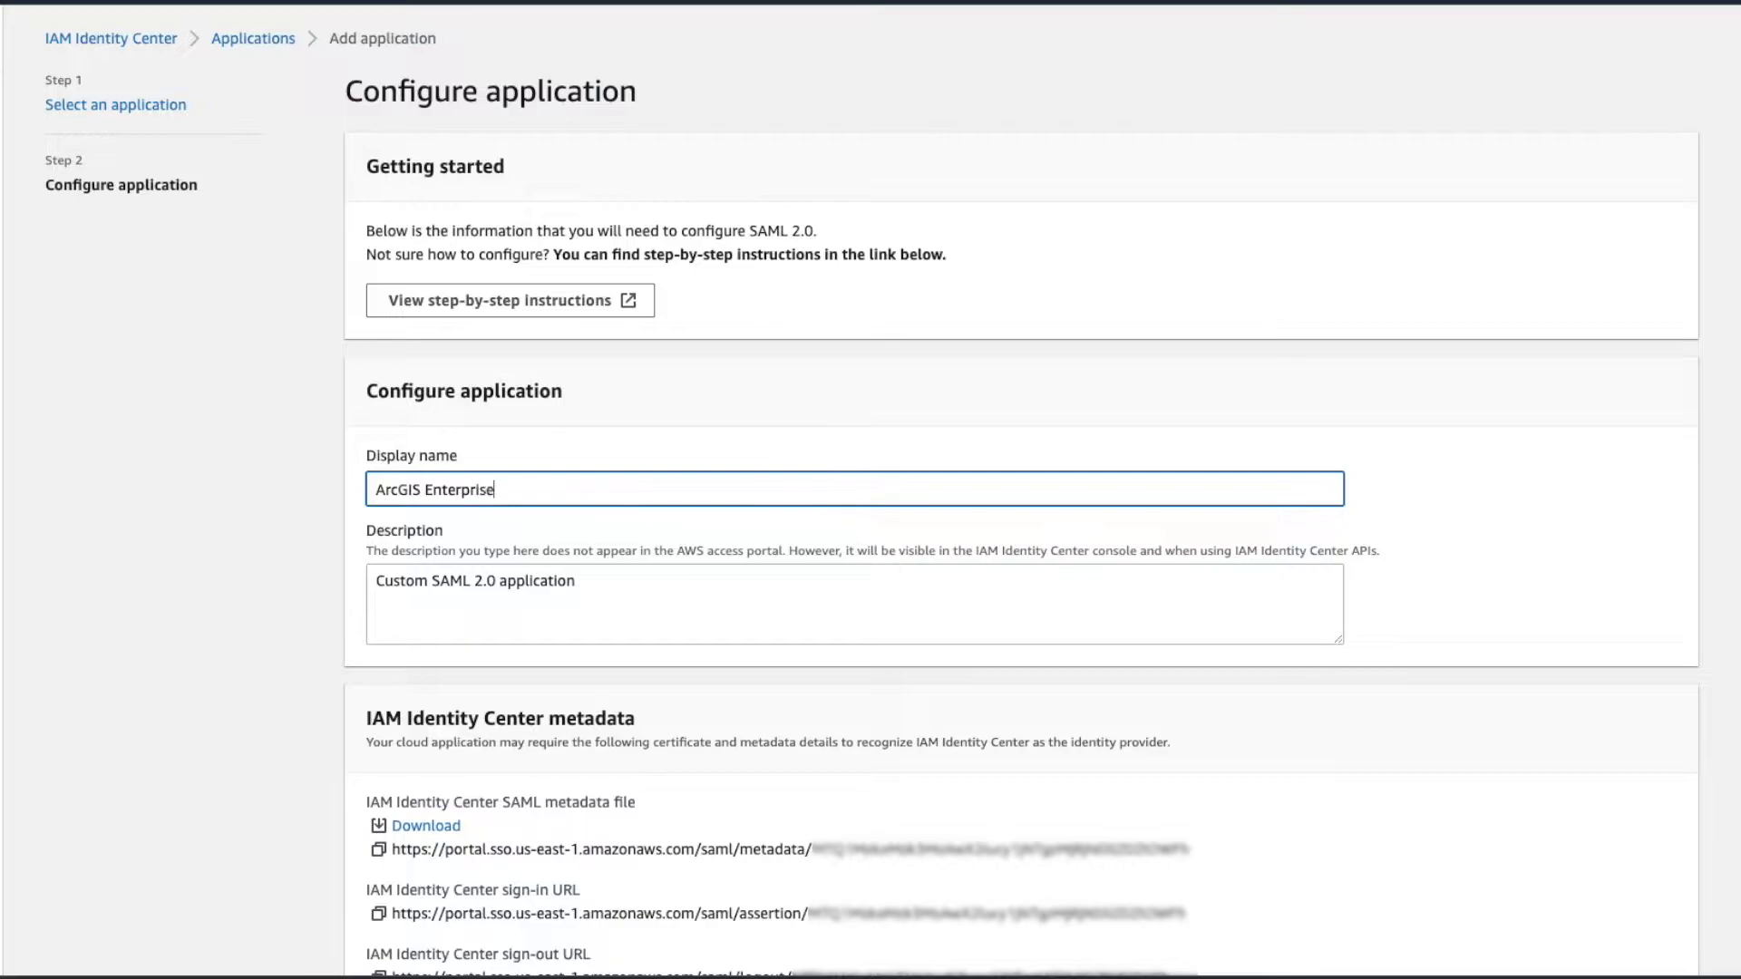
pyautogui.hotkey('ctrl', 'a')
pyautogui.hotkey('ctrl', 'c')
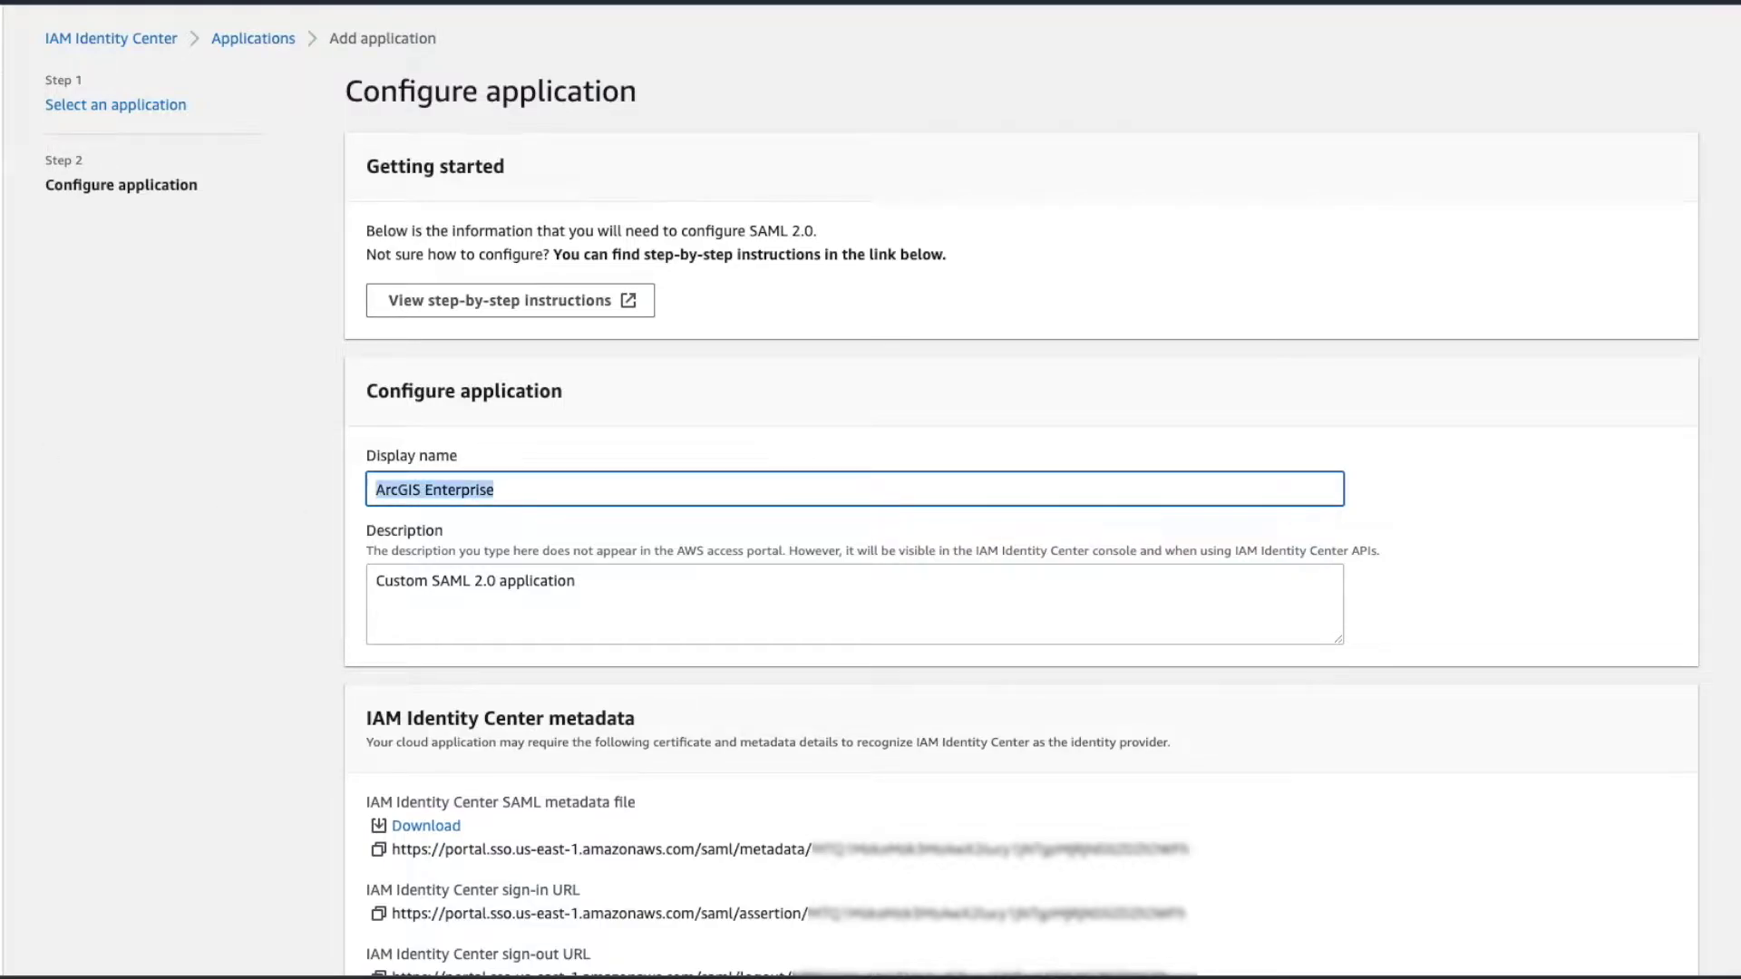
# - Make the description ArcGIS Enterprise and download the IAM Identity Center SAML metadata file
pyautogui.press('Tab')
pyautogui.hotkey('ctrl', 'a')
pyautogui.hotkey('ctrl', 'v')
pyautogui.scroll(-3, 441, 539)
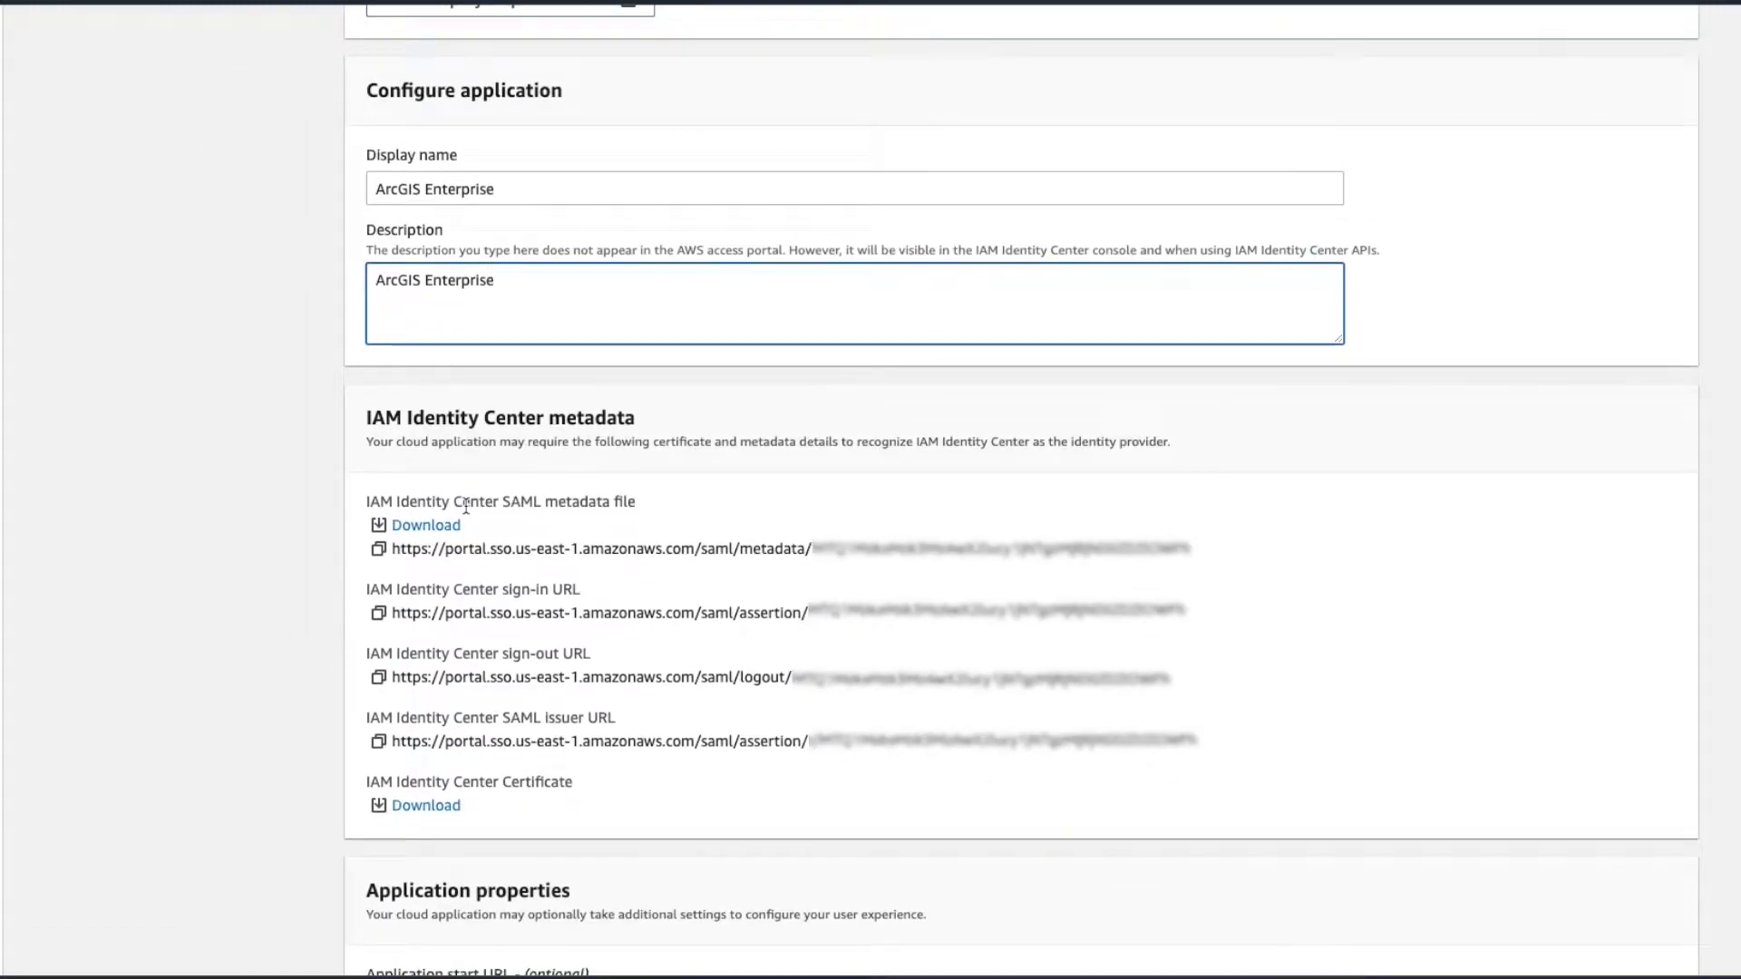
pyautogui.click(426, 525)
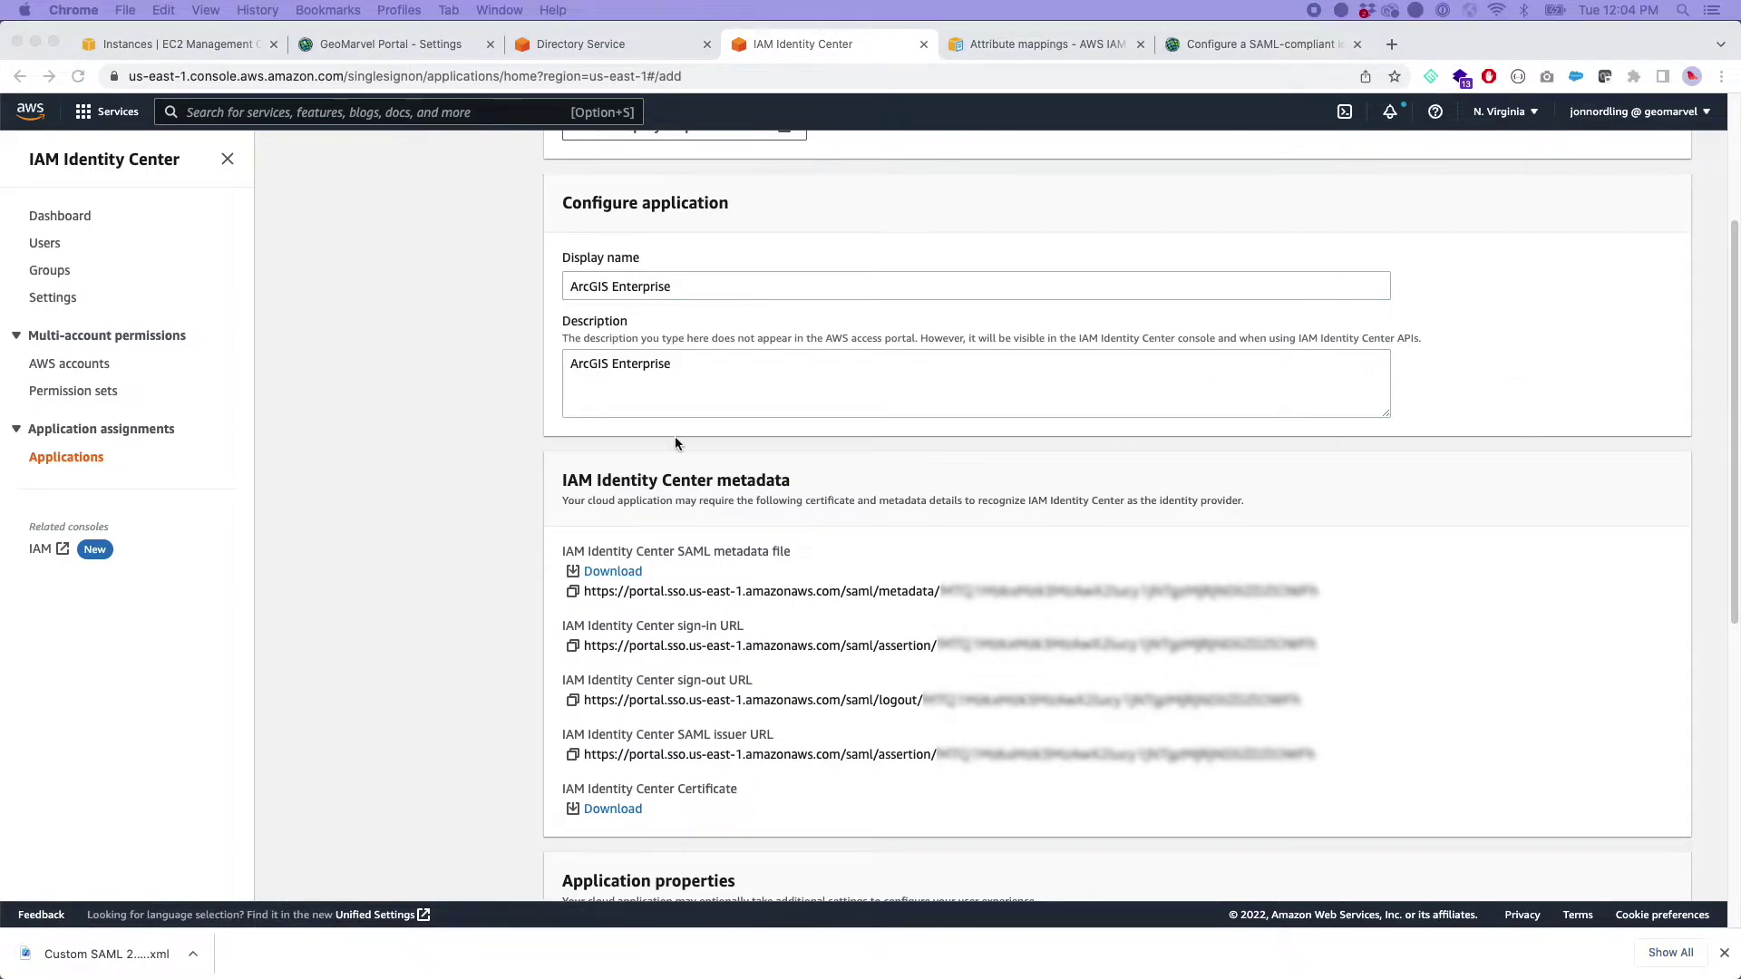
# - Load the downloaded metadata XML file into GeoMarvel Enterprise Login and save it
pyautogui.click(411, 41)
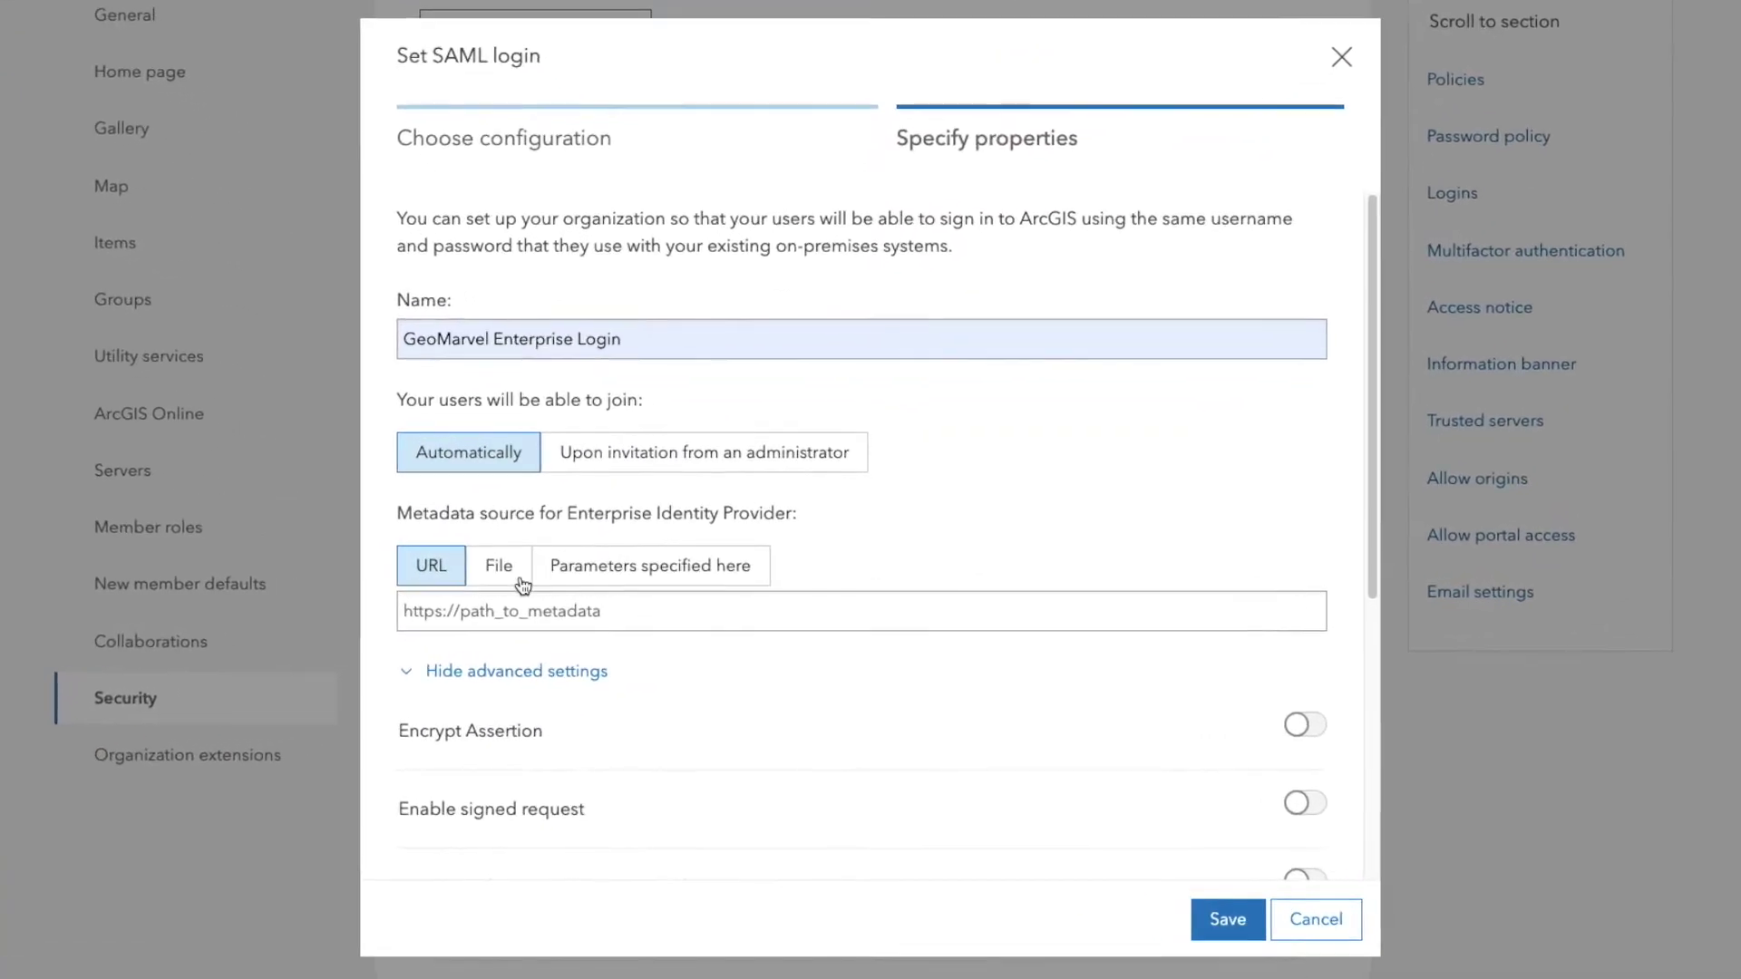
pyautogui.click(588, 581)
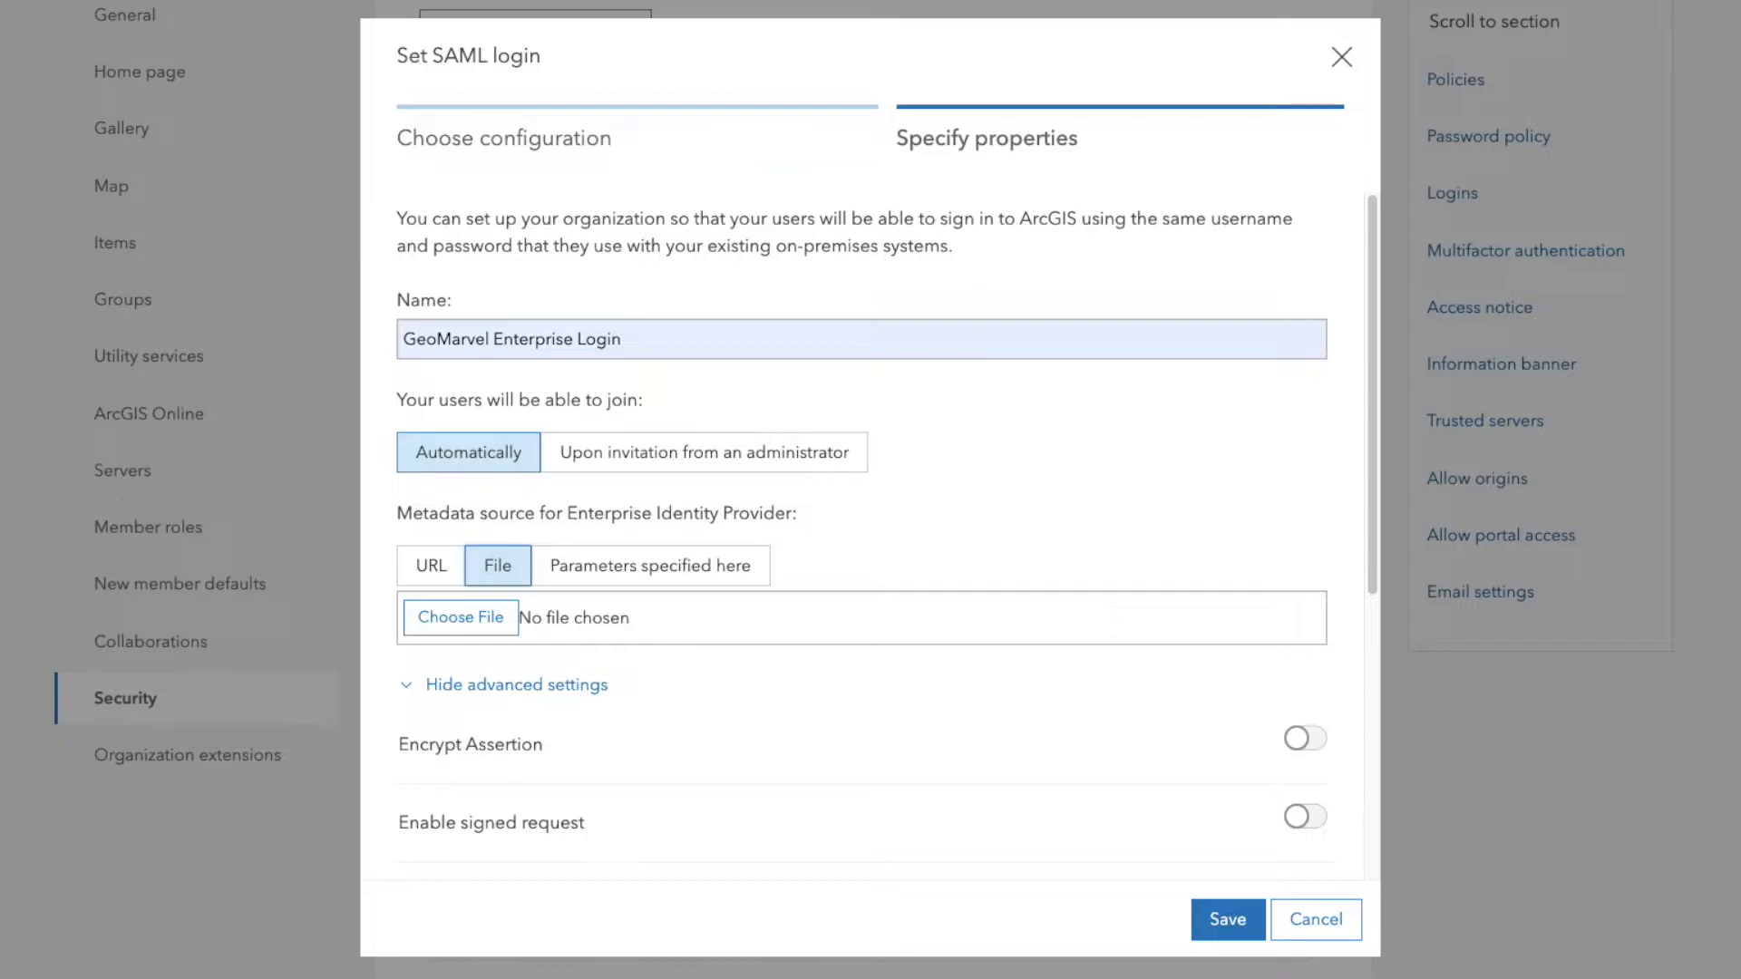
pyautogui.moveTo(533, 544); pyautogui.dragTo(465, 623)
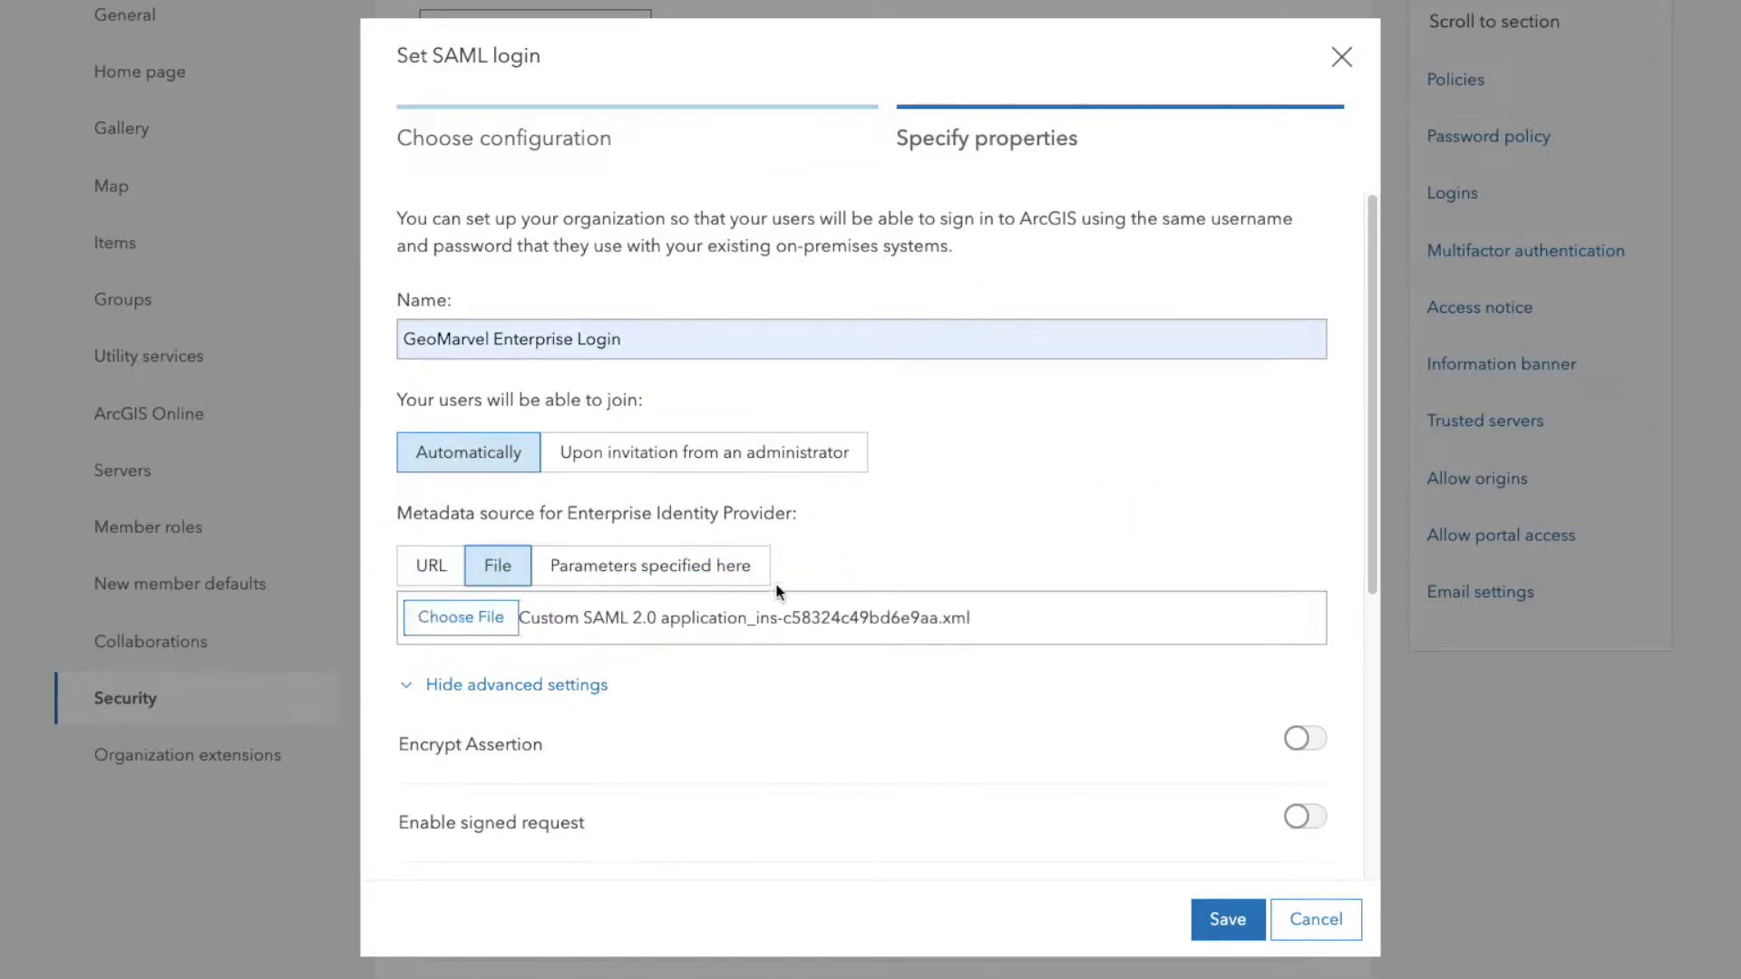
pyautogui.scroll(-5, 982, 731)
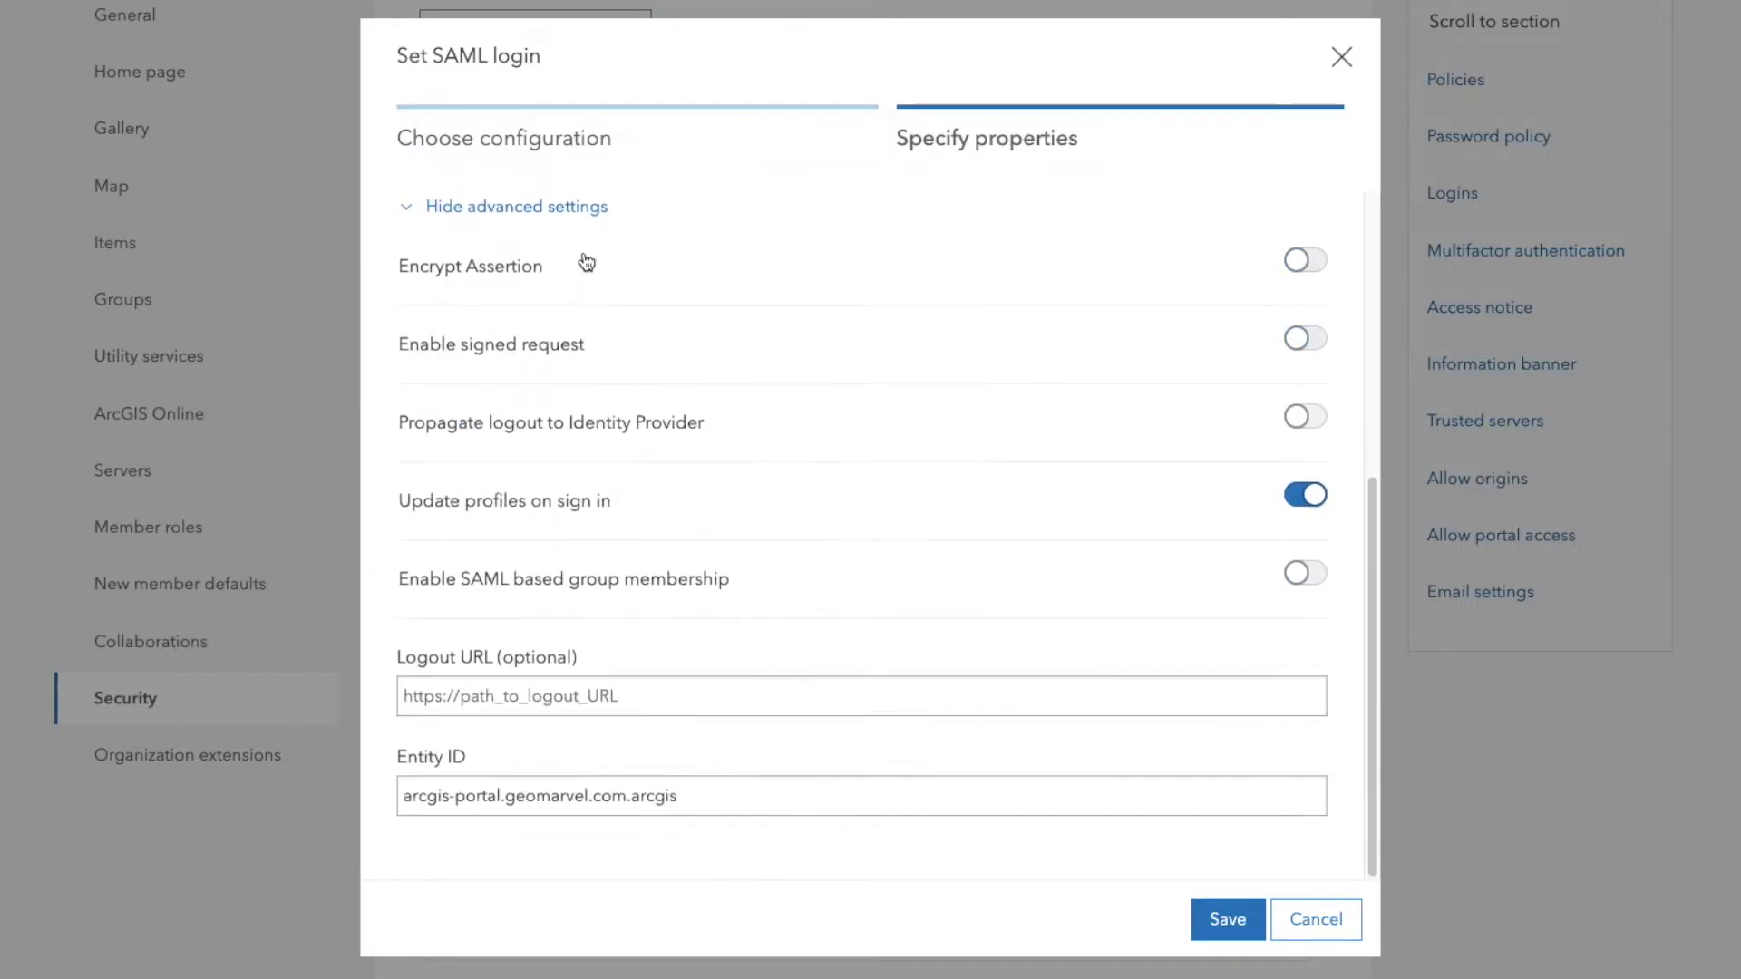
pyautogui.scroll(2, 586, 263)
pyautogui.scroll(3, 997, 662)
pyautogui.click(1219, 926)
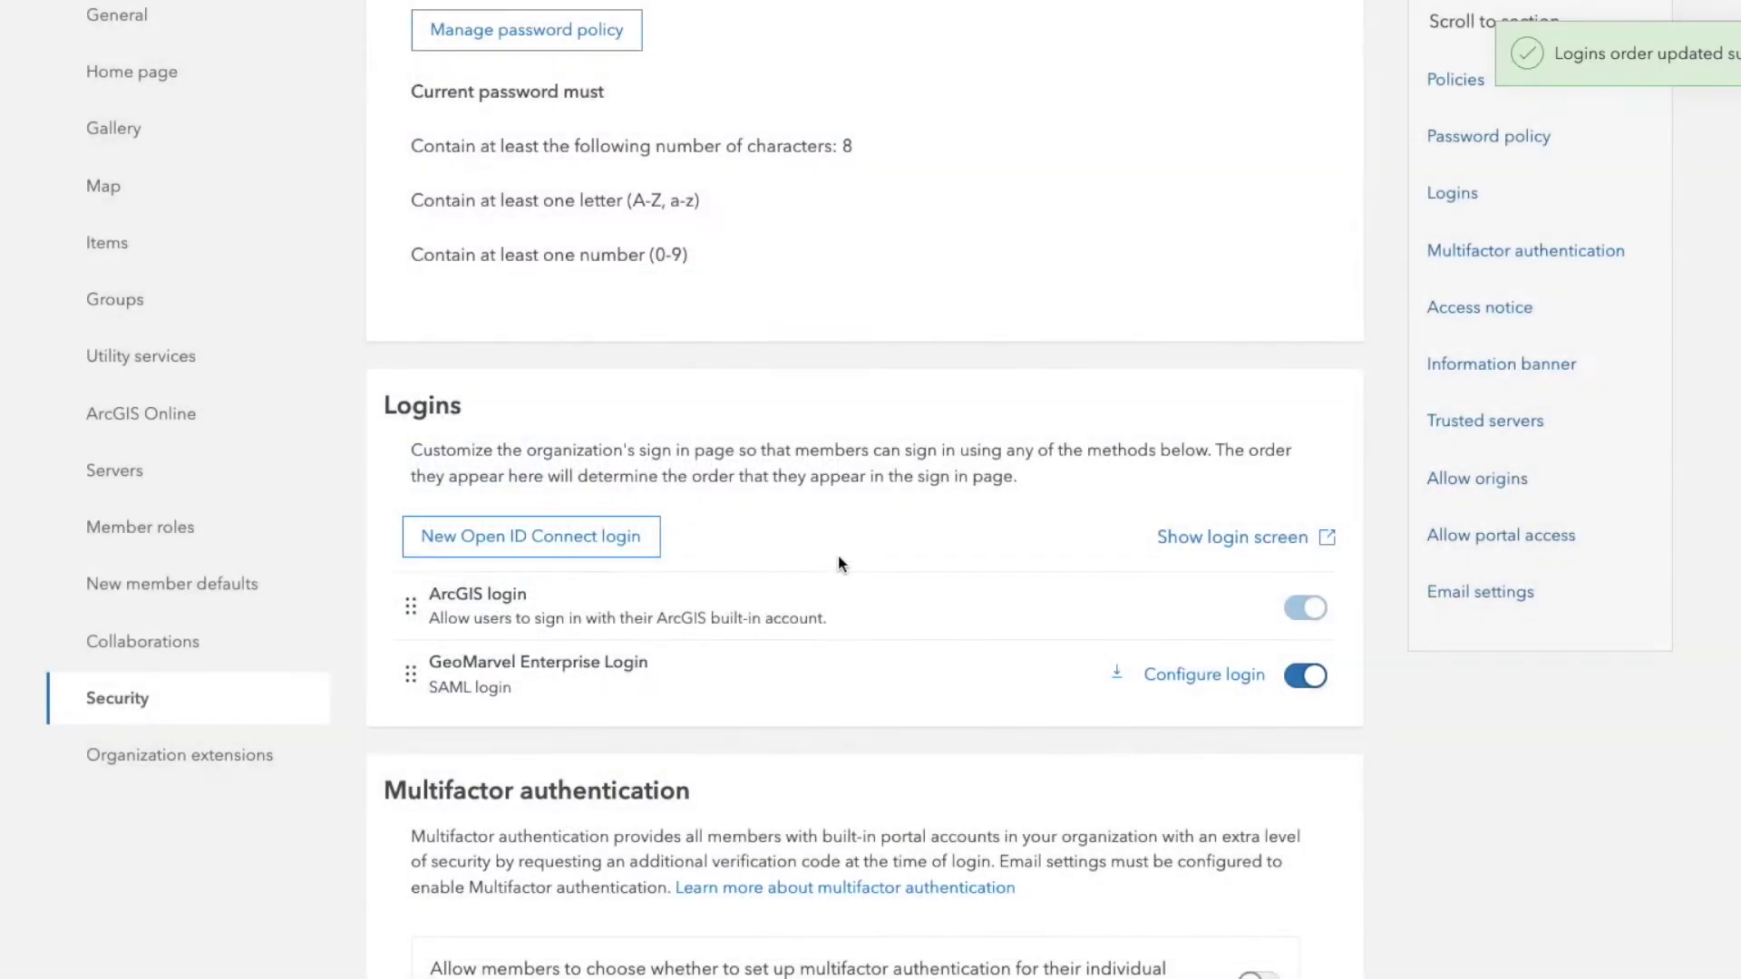
# - Check the imported redirect and POST login URLs and certificate, then download the service provider metadata
pyautogui.click(1204, 678)
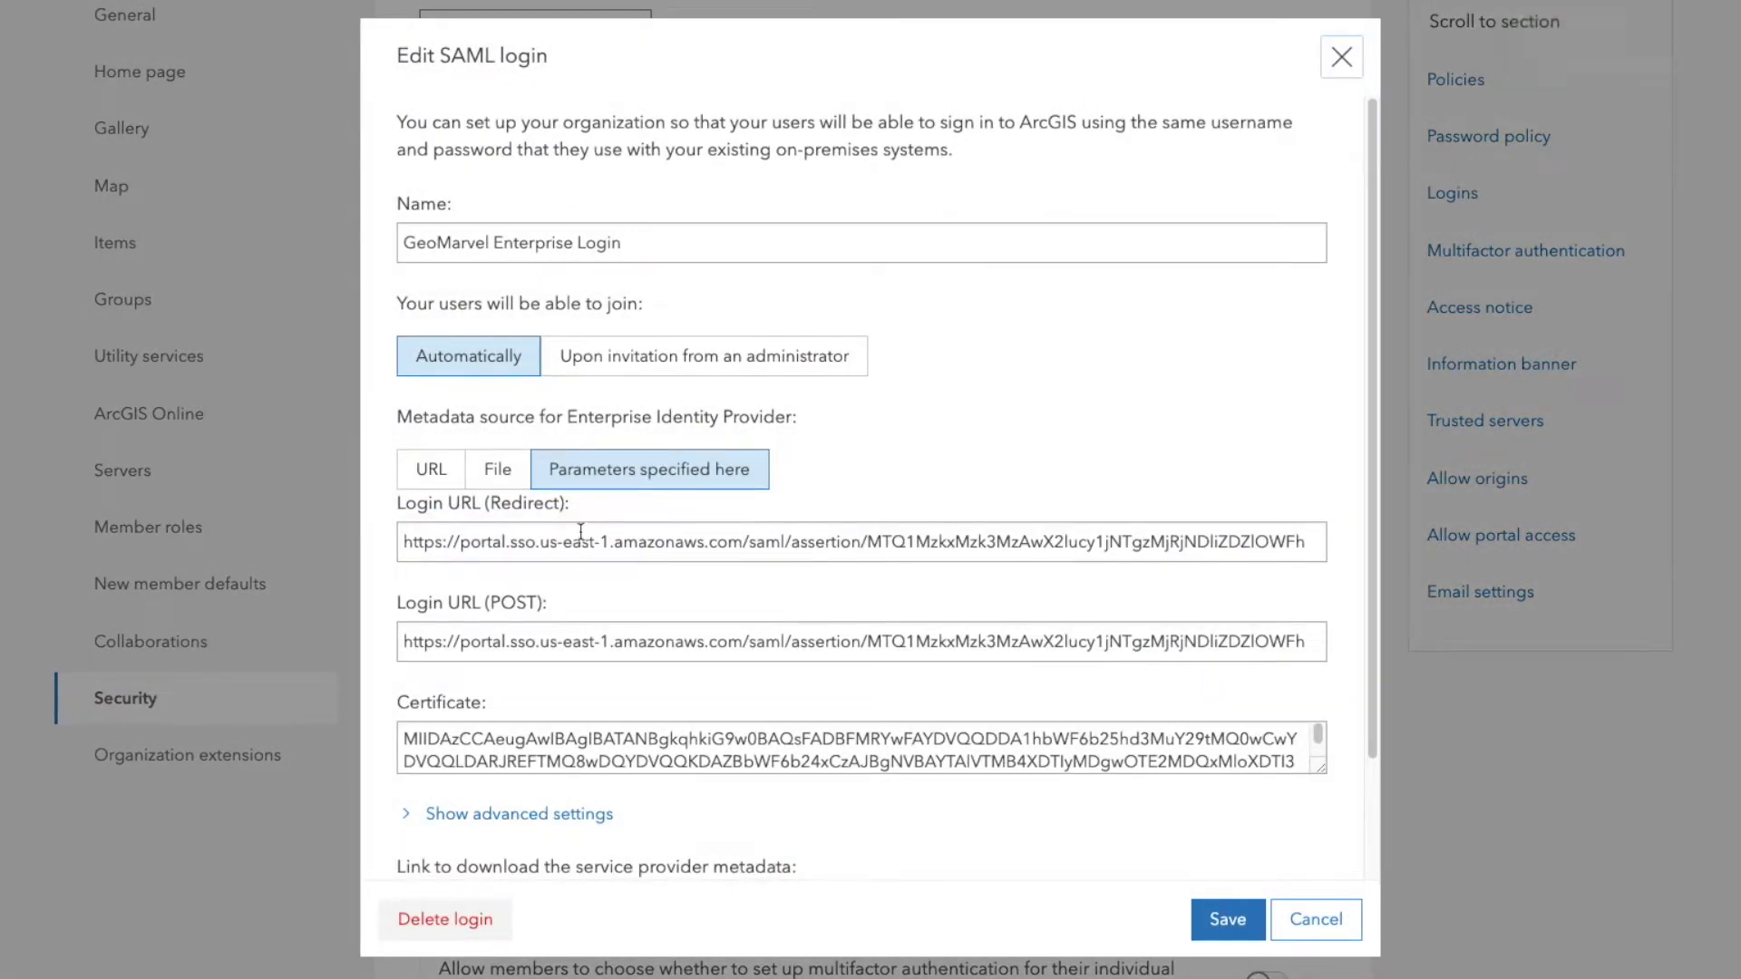
pyautogui.moveTo(403, 541); pyautogui.dragTo(1306, 541)
pyautogui.click(489, 541)
pyautogui.moveTo(428, 641); pyautogui.dragTo(1044, 639)
pyautogui.click(769, 641)
pyautogui.scroll(-2, 626, 658)
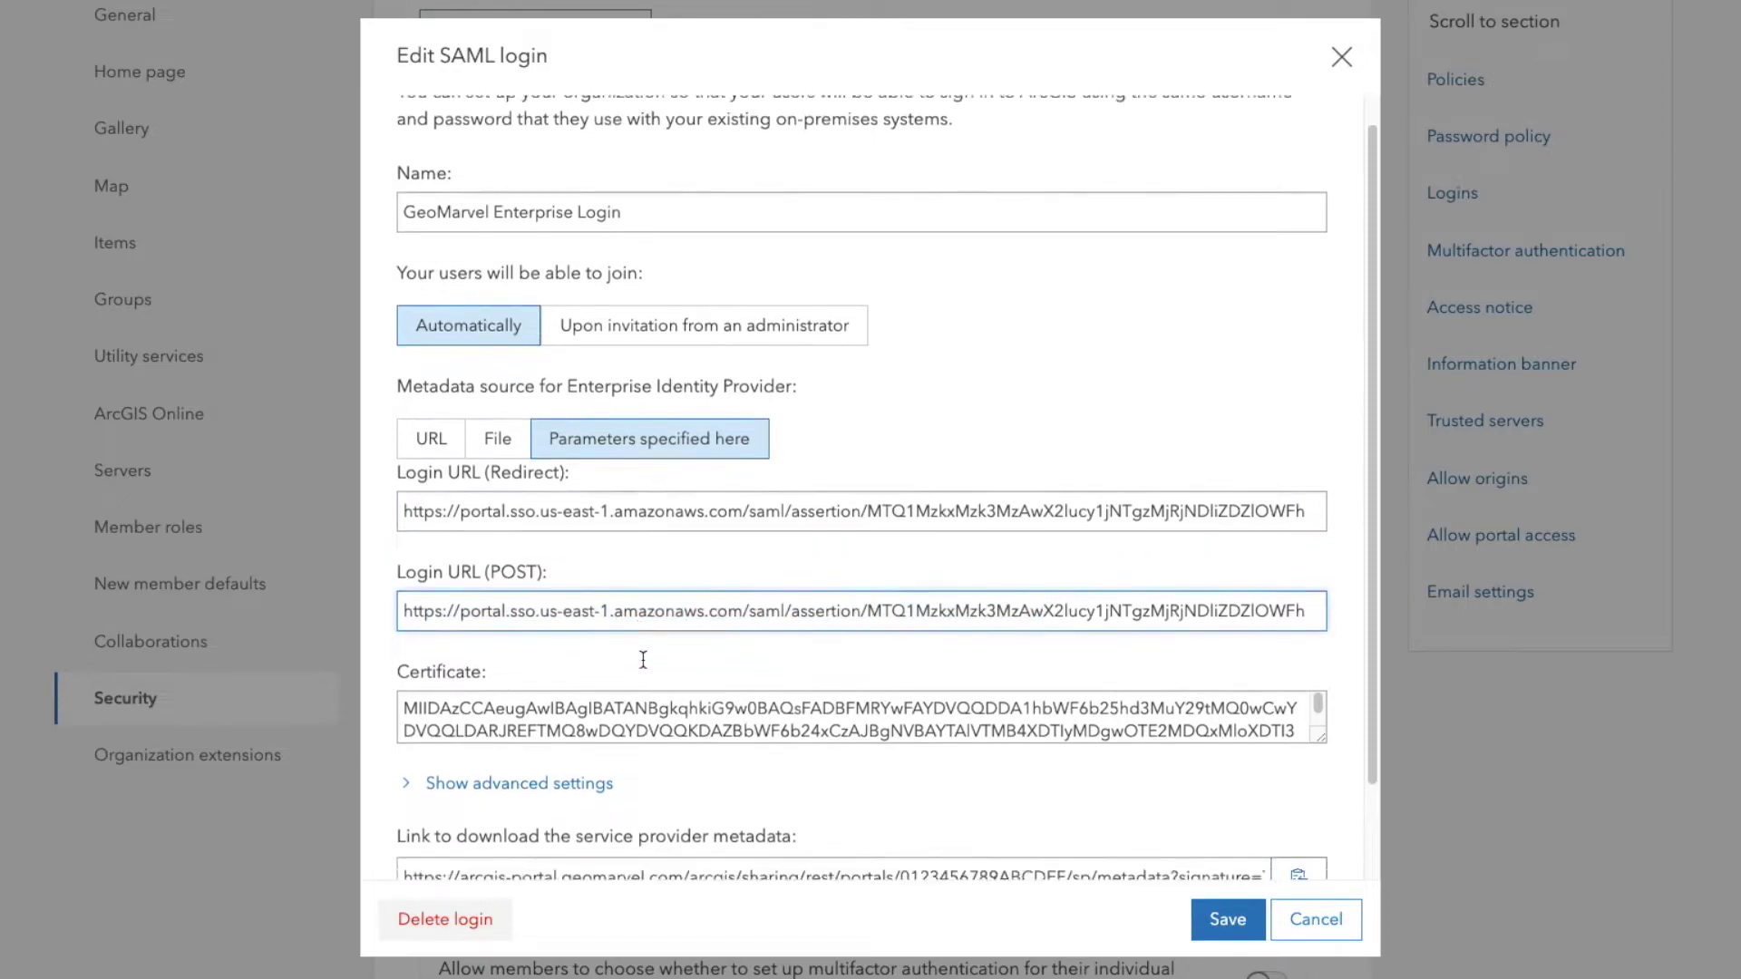
pyautogui.moveTo(469, 600); pyautogui.dragTo(1202, 630)
pyautogui.click(1199, 631)
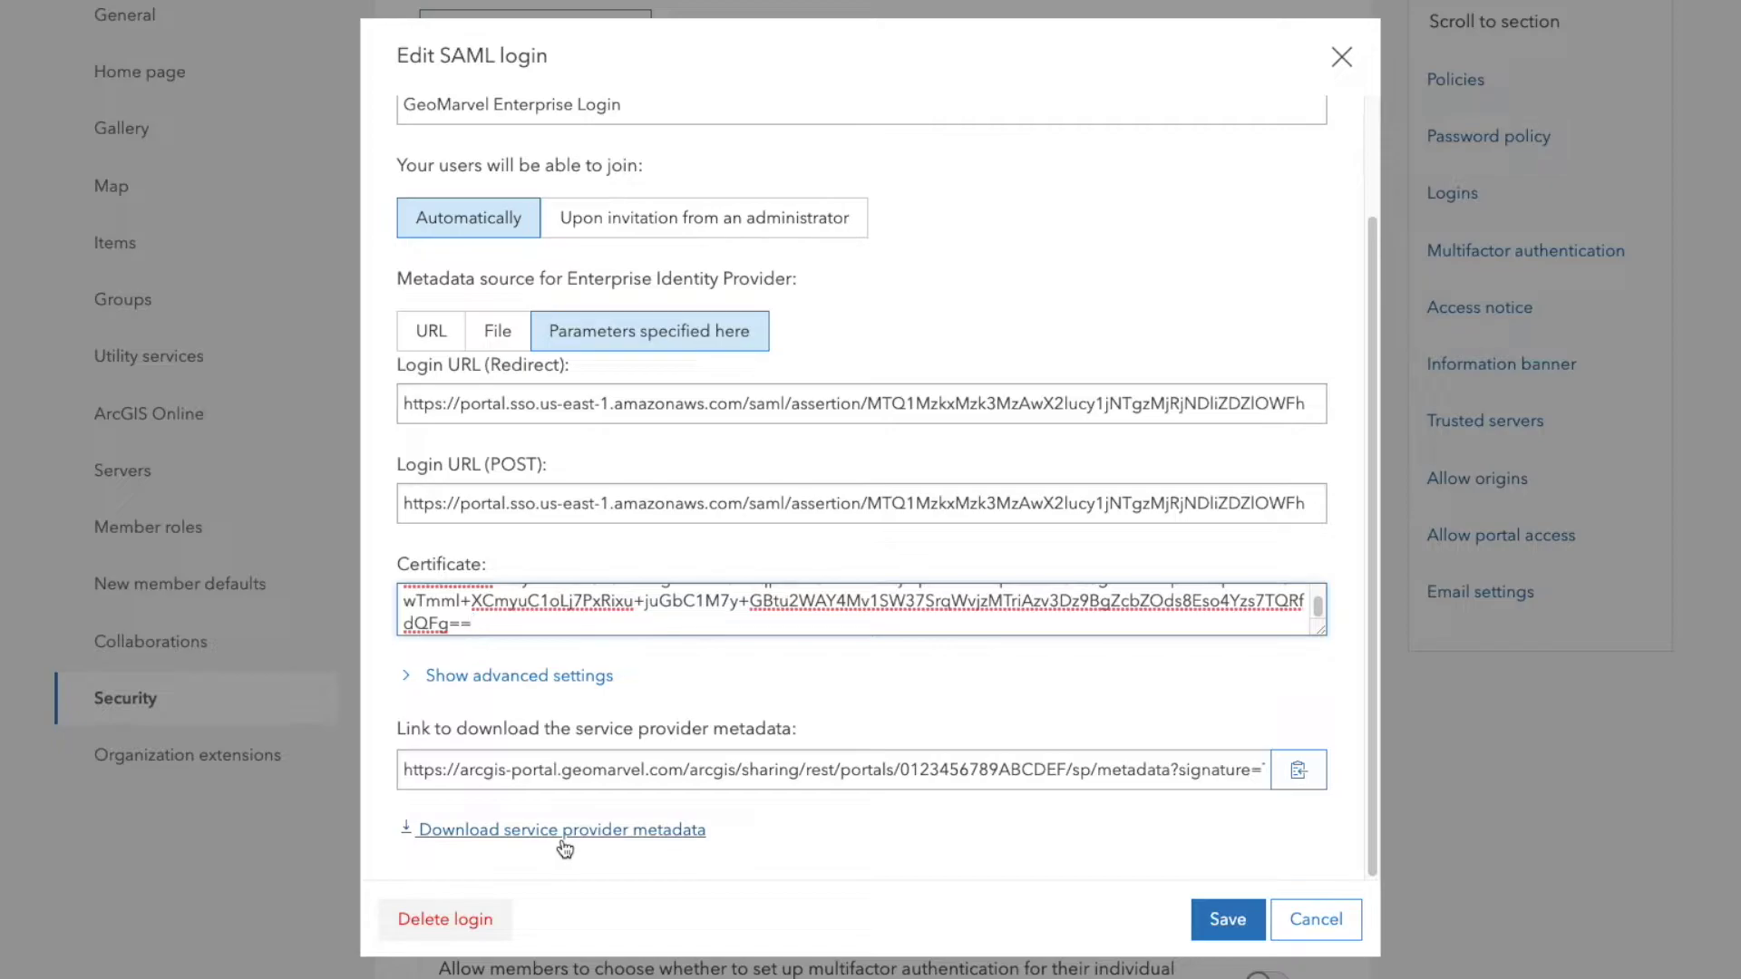
pyautogui.click(623, 841)
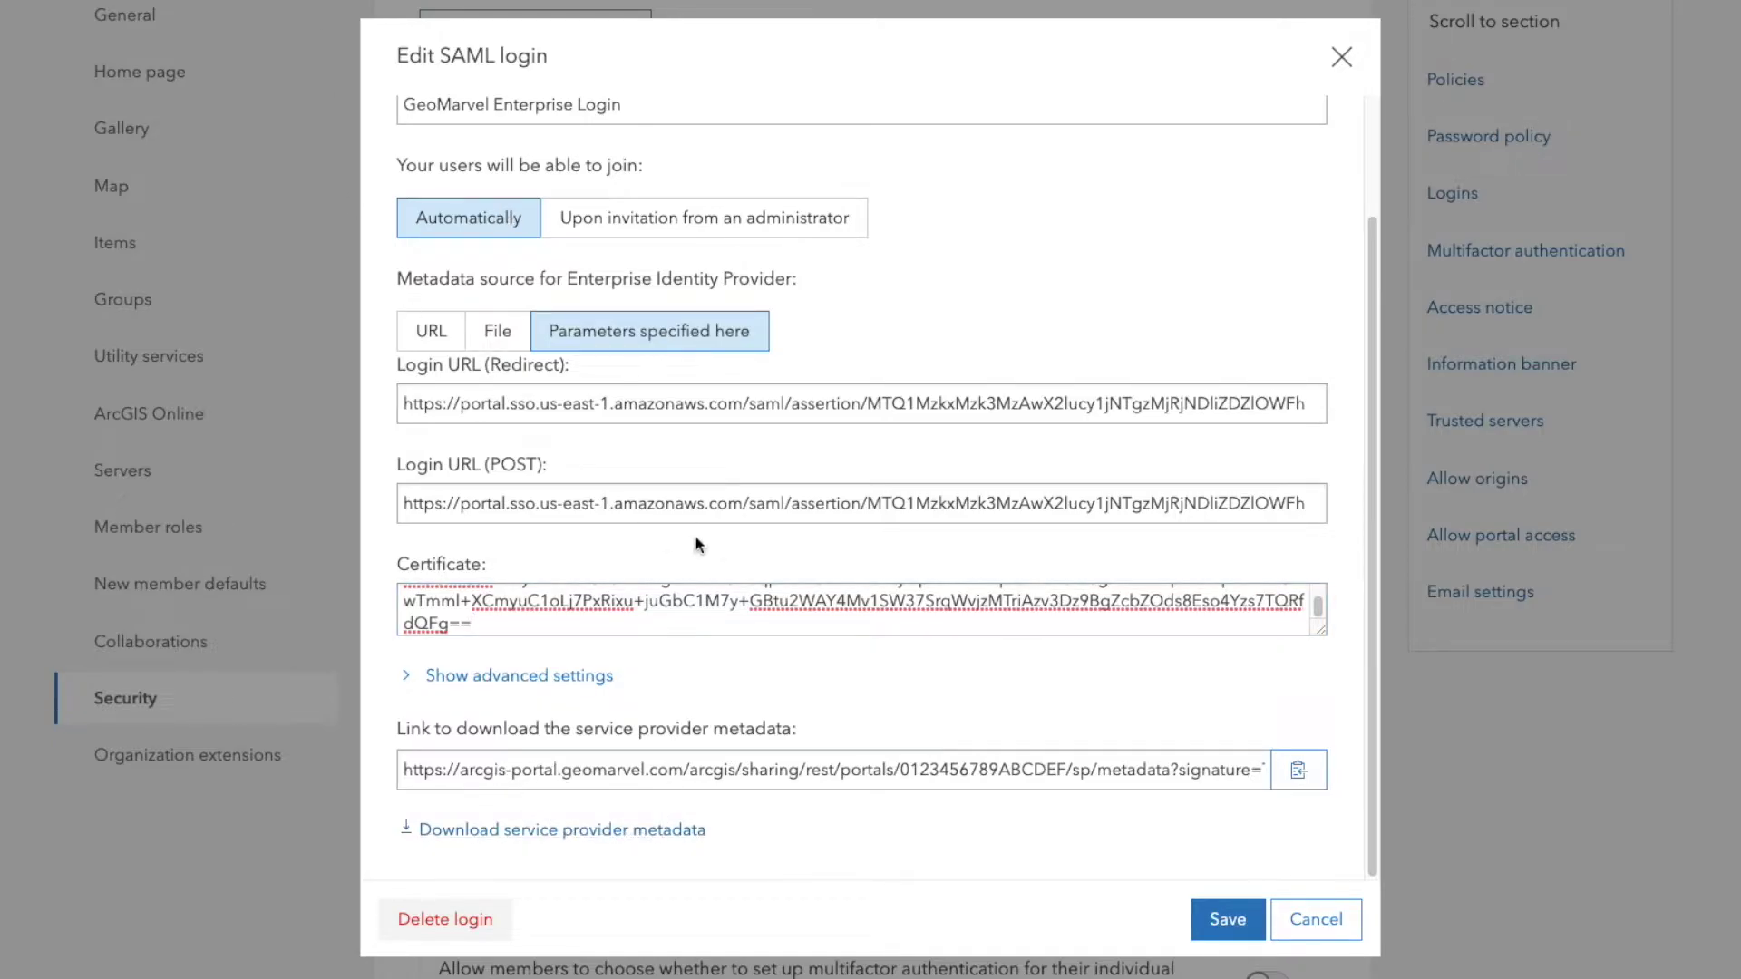
pyautogui.scroll(1, 700, 562)
pyautogui.scroll(-1, 922, 711)
# - Save the portal login edits and return to the ArcGIS Enterprise application setup in AWS
pyautogui.click(1238, 925)
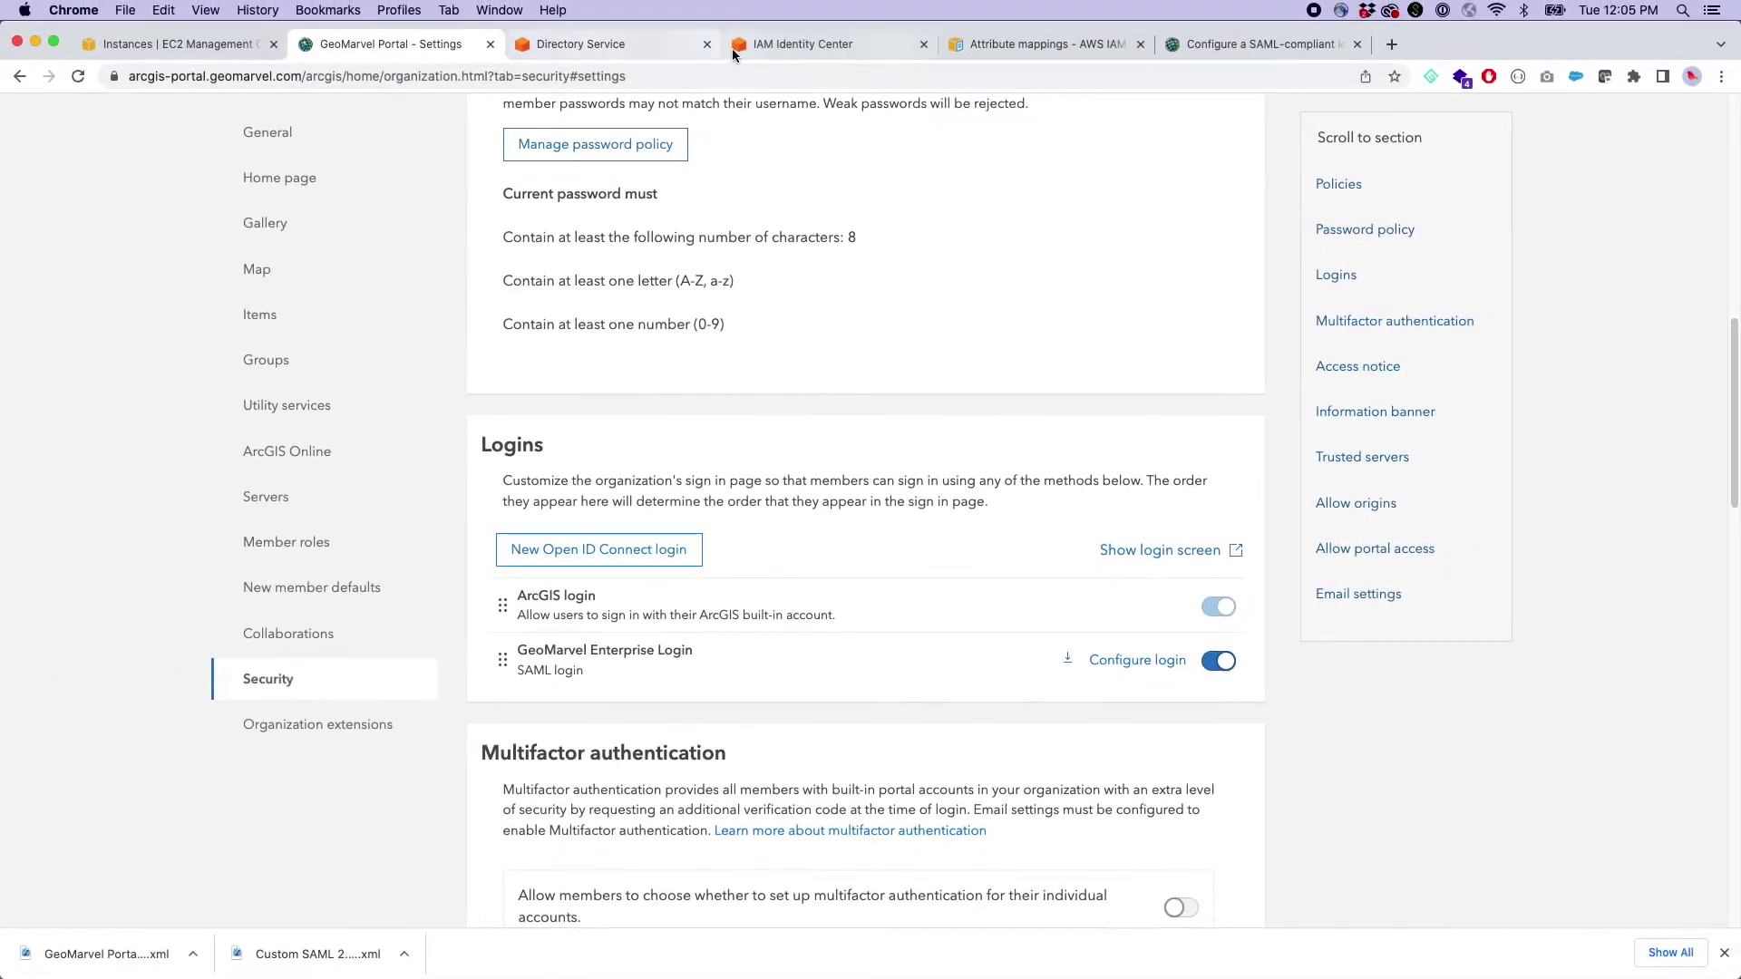
pyautogui.click(732, 47)
pyautogui.scroll(-10, 763, 523)
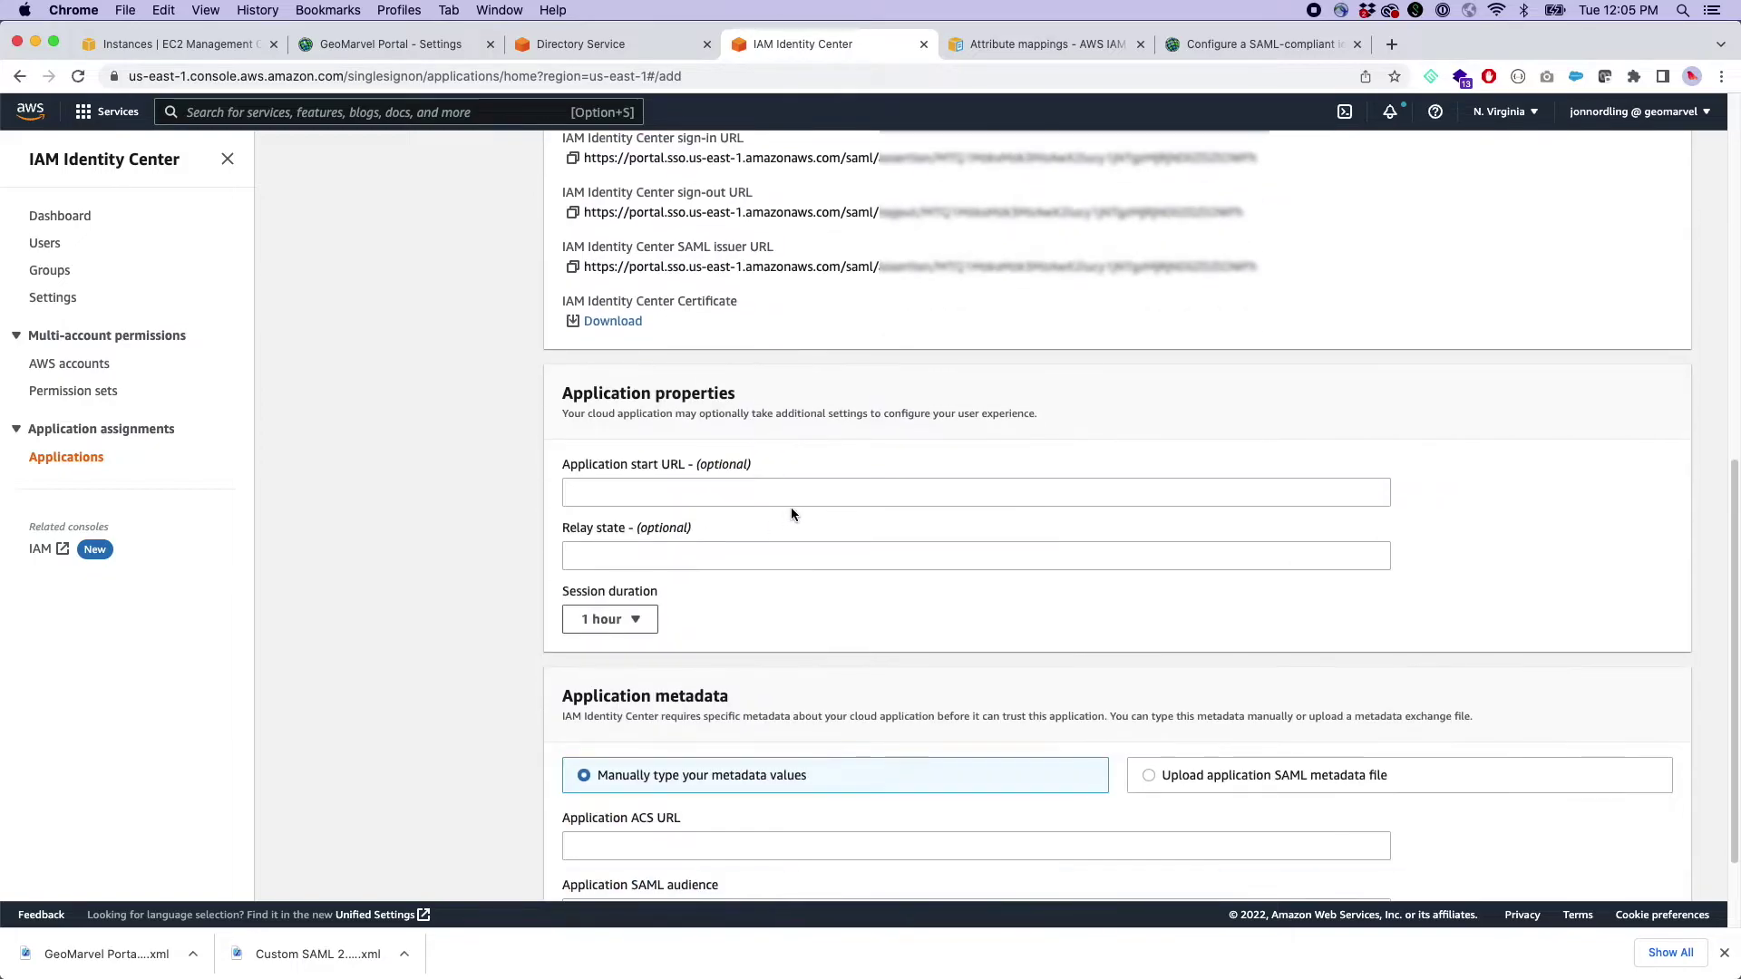
pyautogui.scroll(-2, 791, 509)
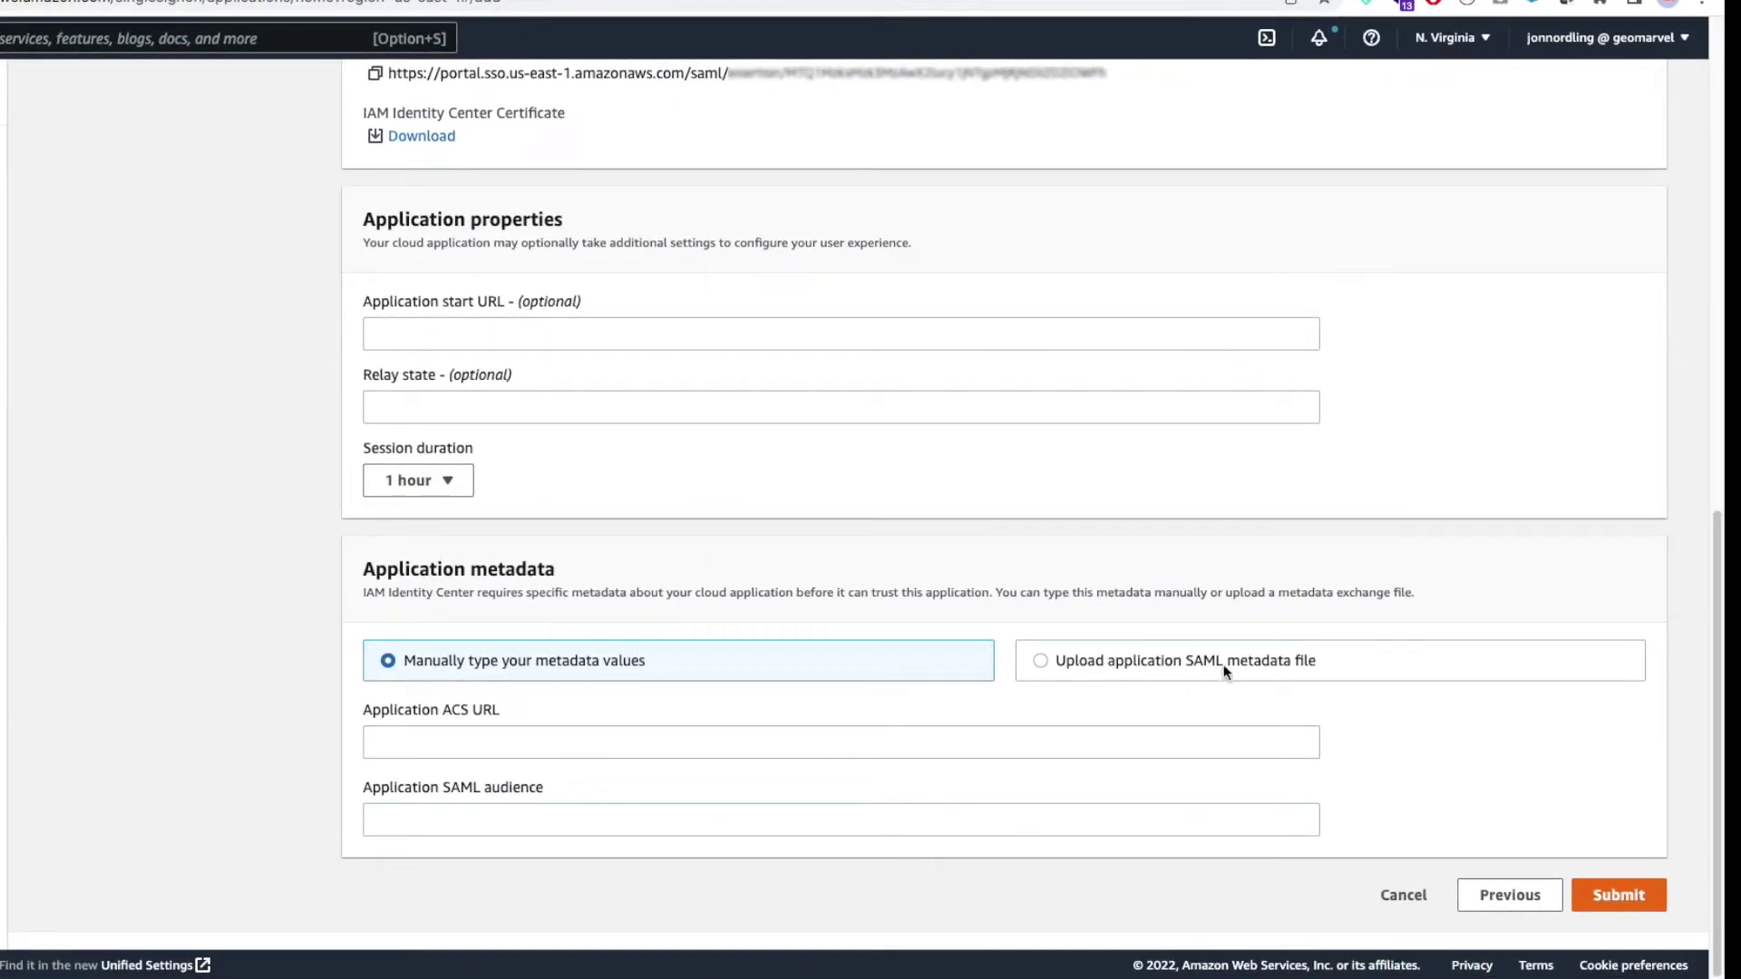
# - Upload GeoMarvel Portal_sp_metadata.xml as the application's SAML metadata and submit
pyautogui.click(1224, 662)
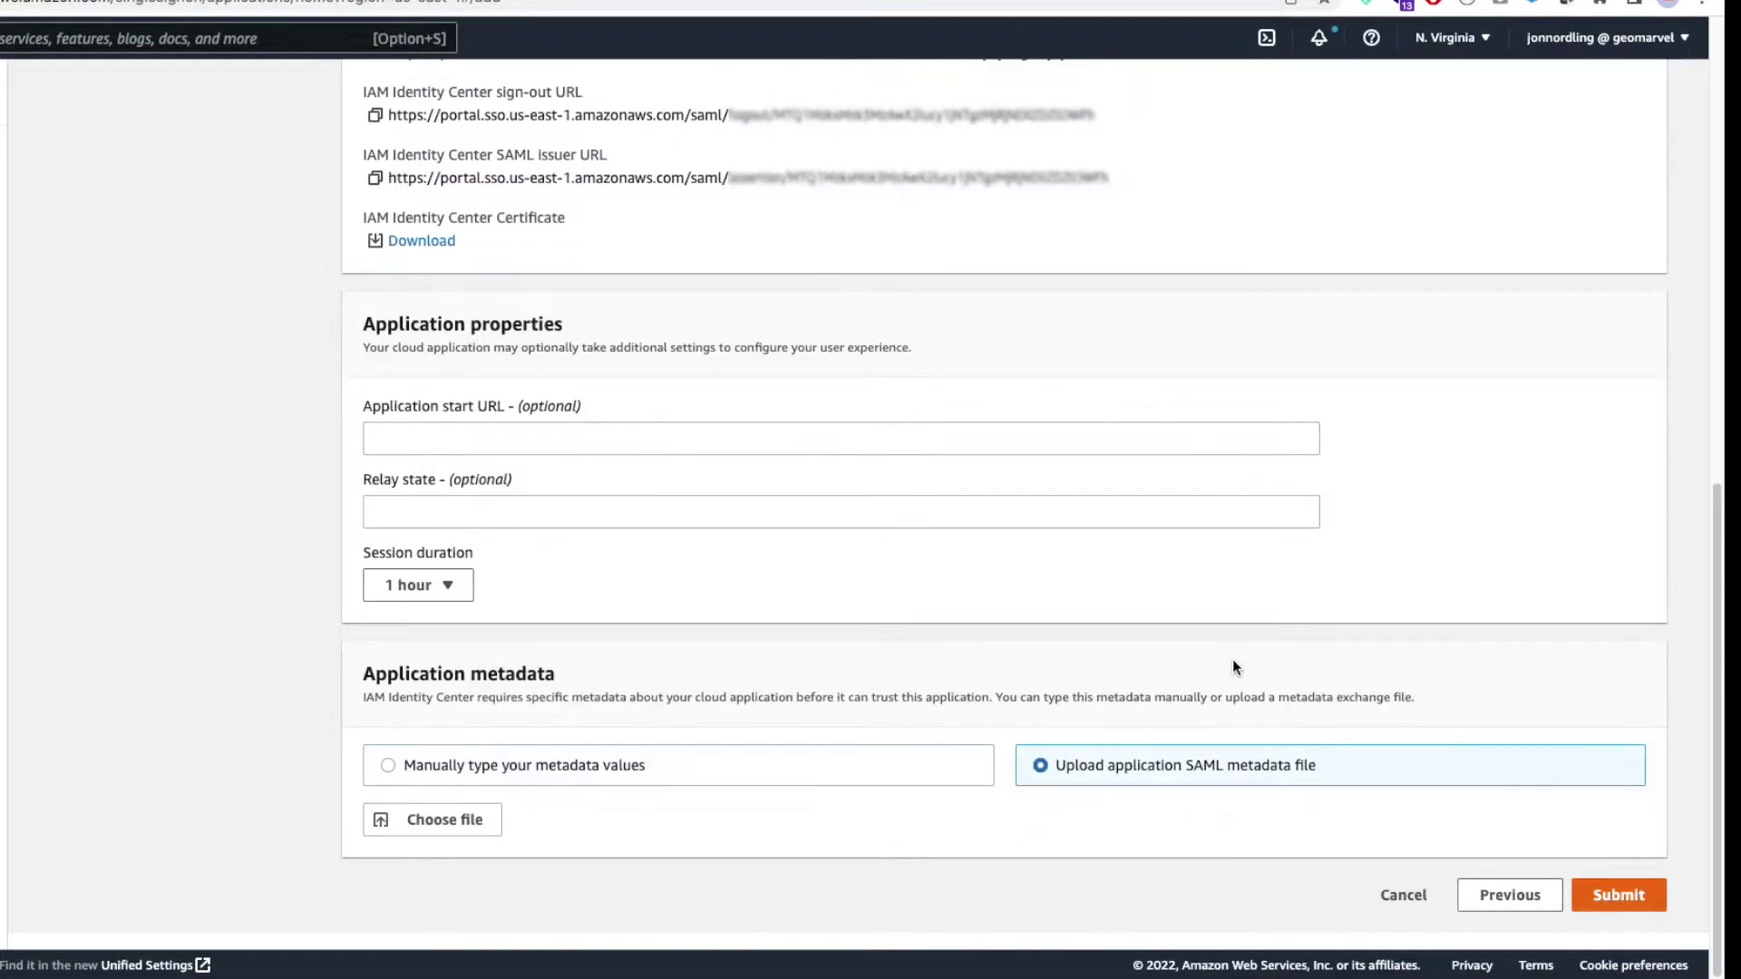
pyautogui.click(478, 828)
pyautogui.click(354, 96)
pyautogui.click(1379, 451)
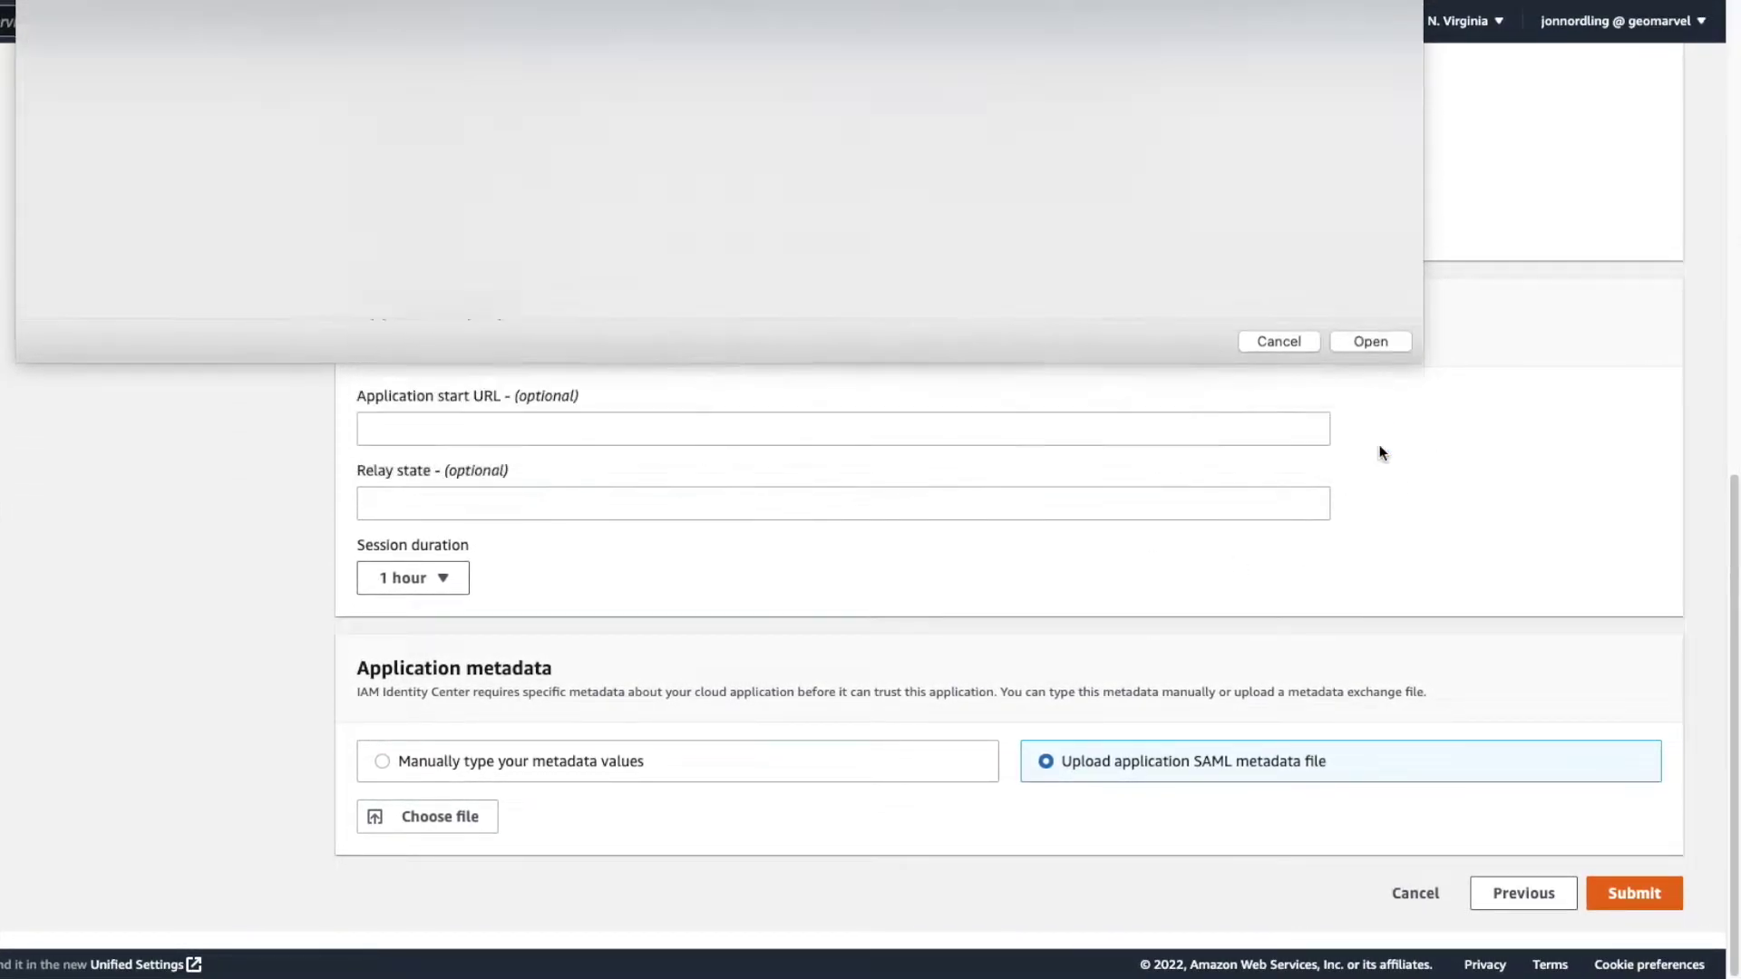
pyautogui.scroll(-2, 792, 796)
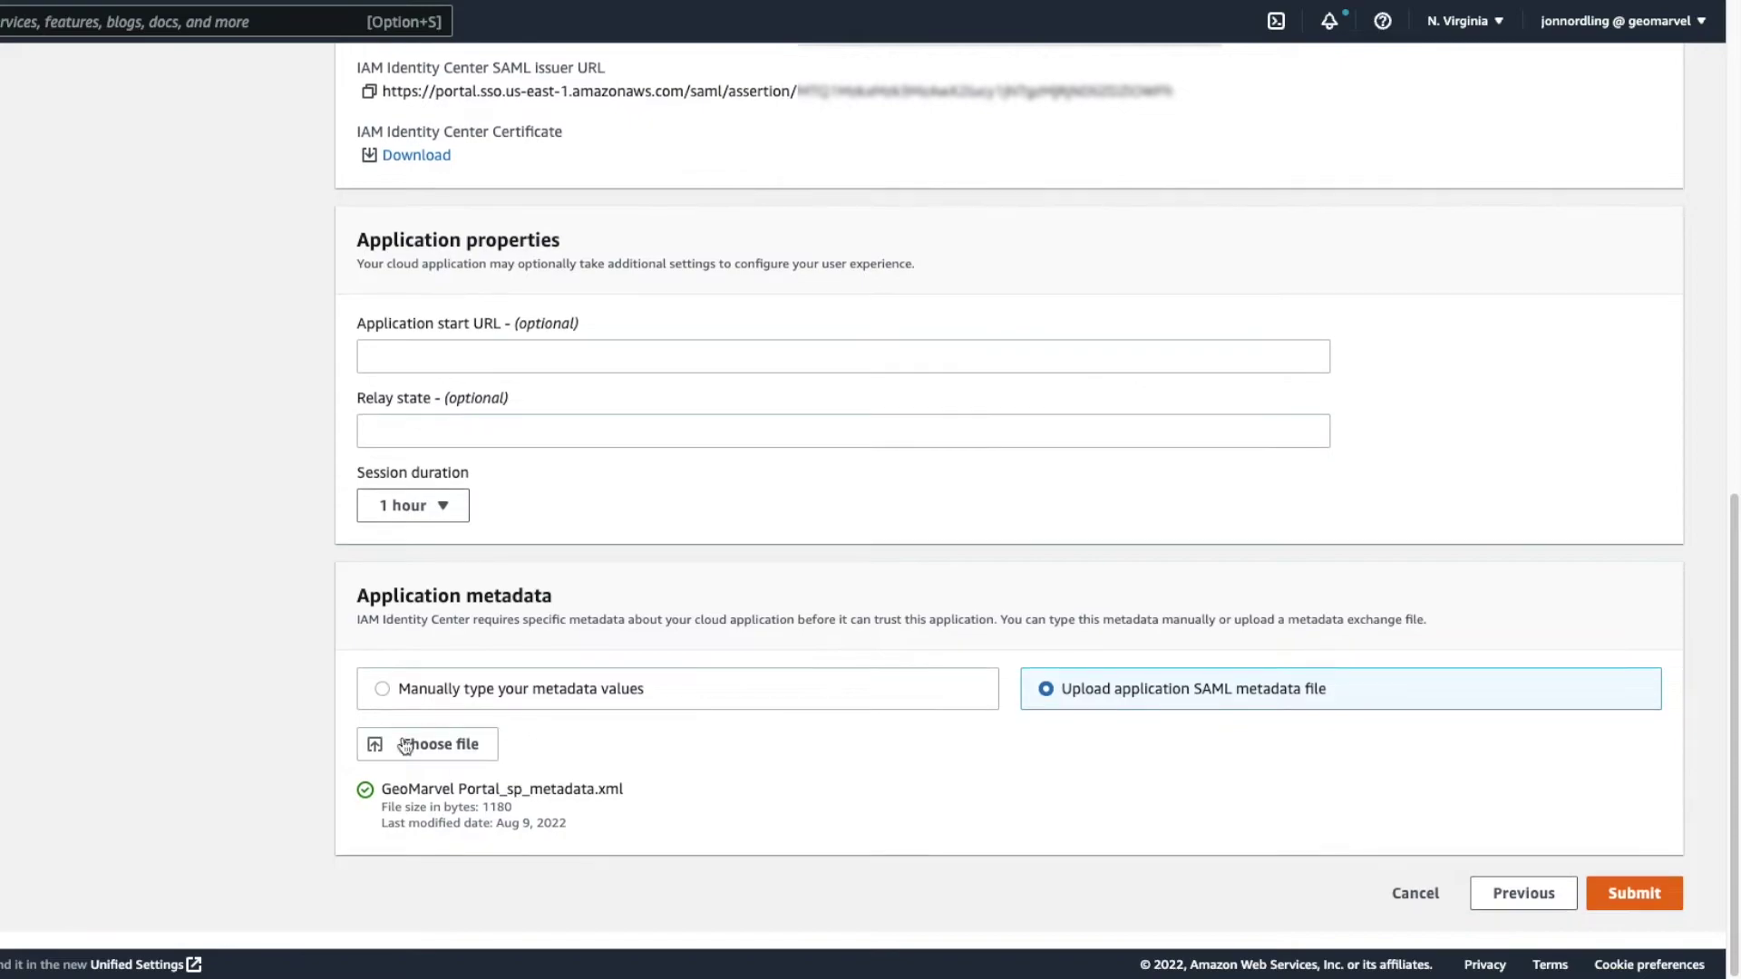
pyautogui.click(1634, 896)
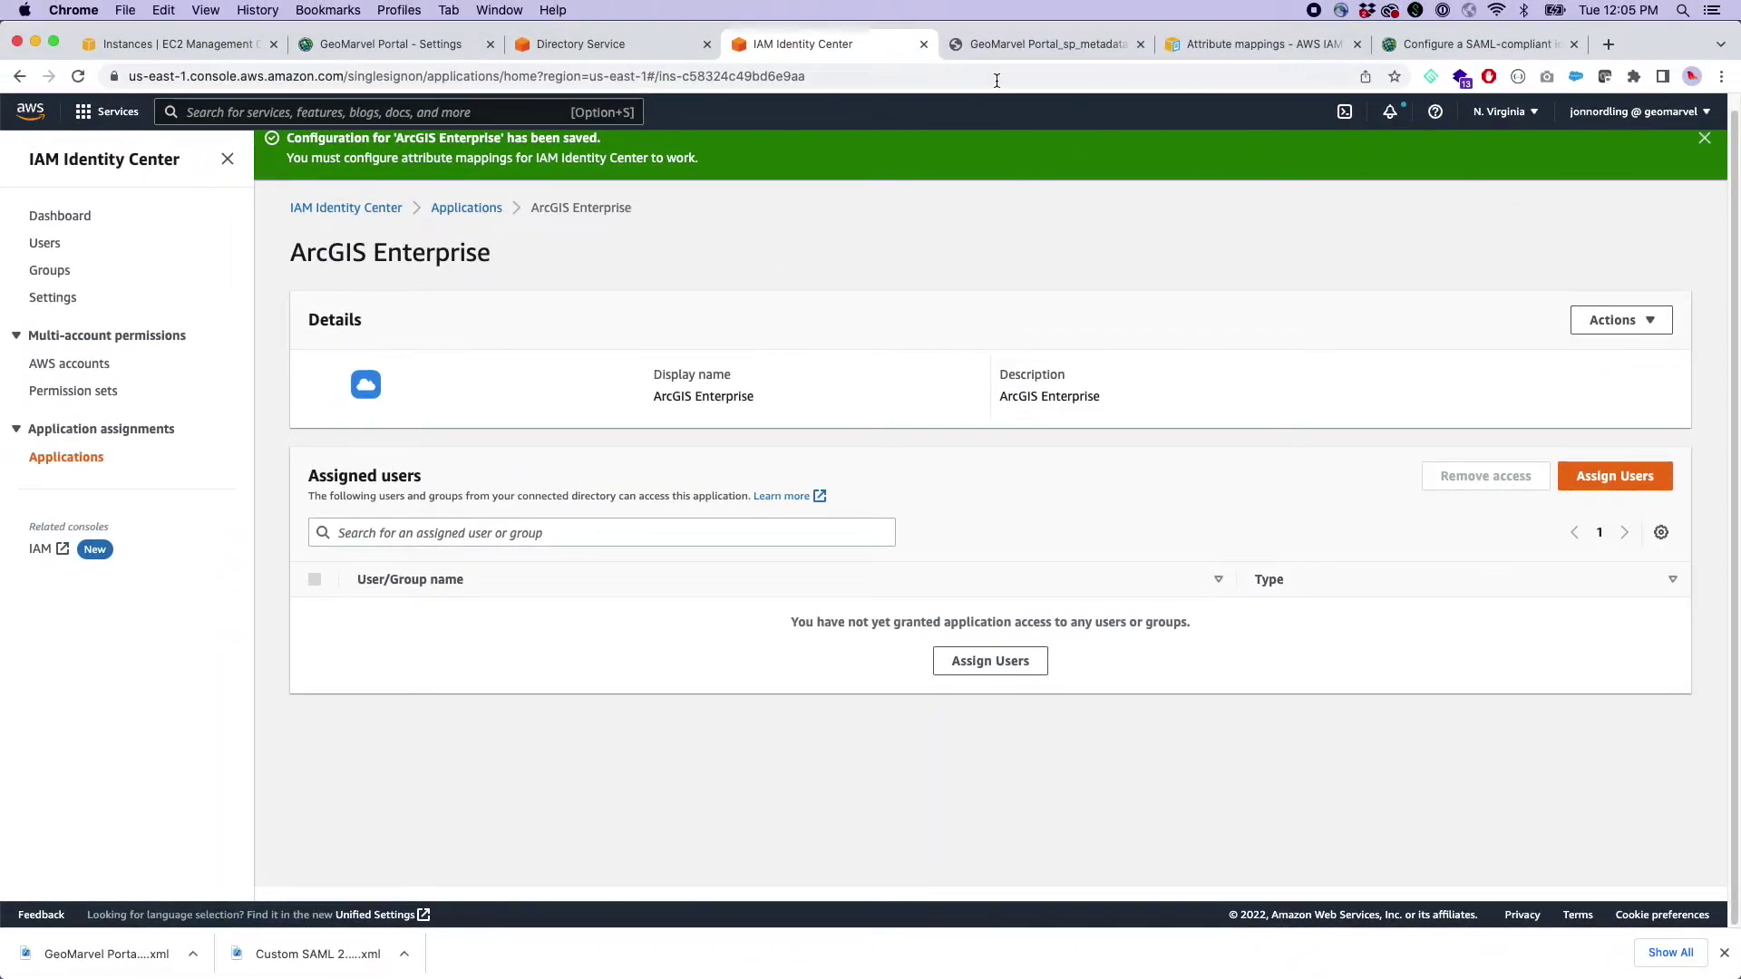
# - Search the ArcGIS SAML setup guide for NameID and scroll to the User profile mappings table
pyautogui.click(1208, 42)
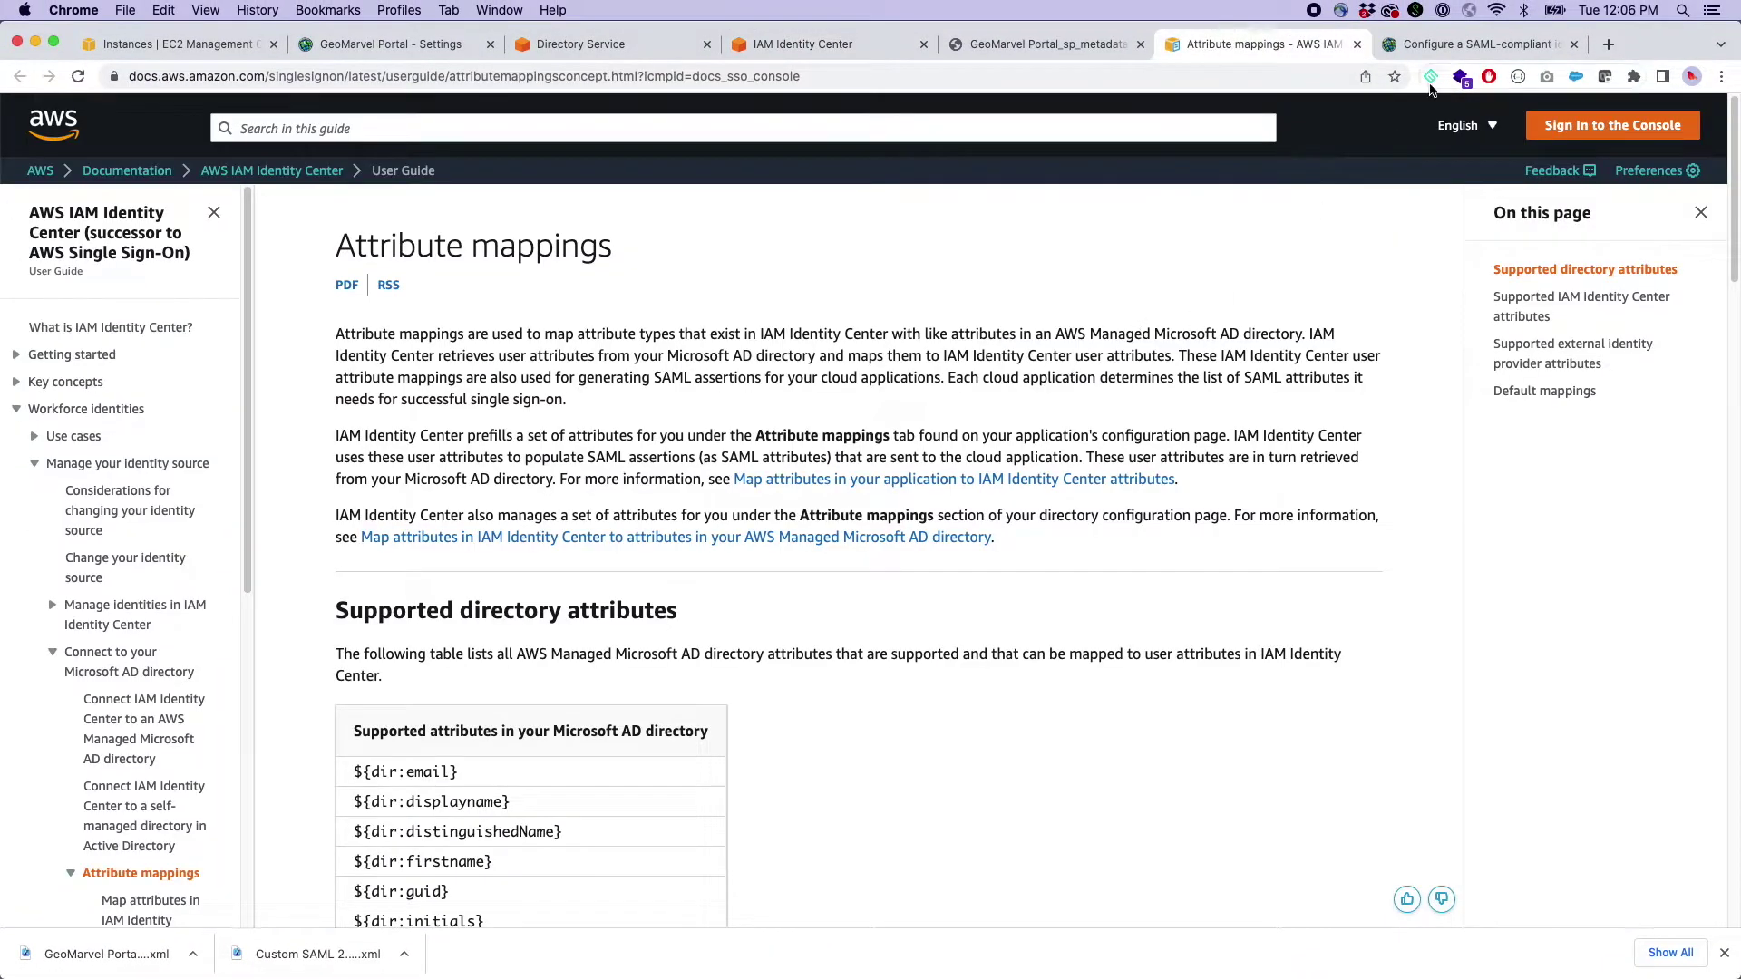
pyautogui.hotkey('ctrl', 'Tab')
pyautogui.scroll(-20, 825, 563)
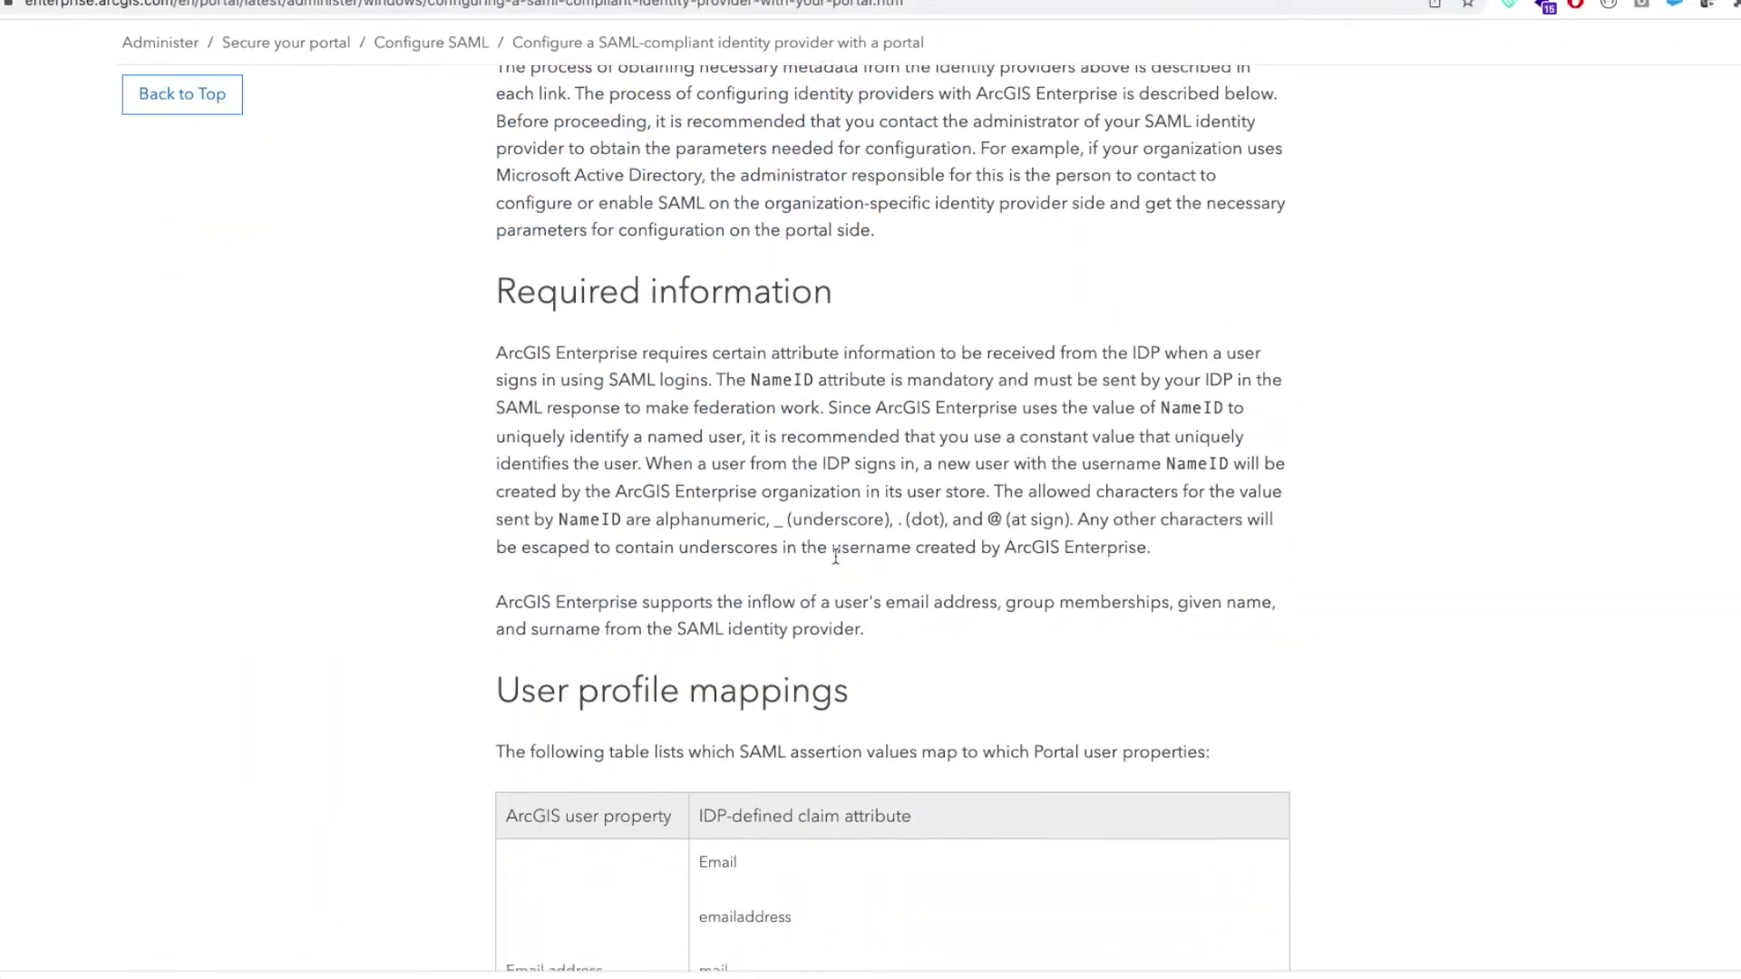
pyautogui.scroll(-8, 618, 571)
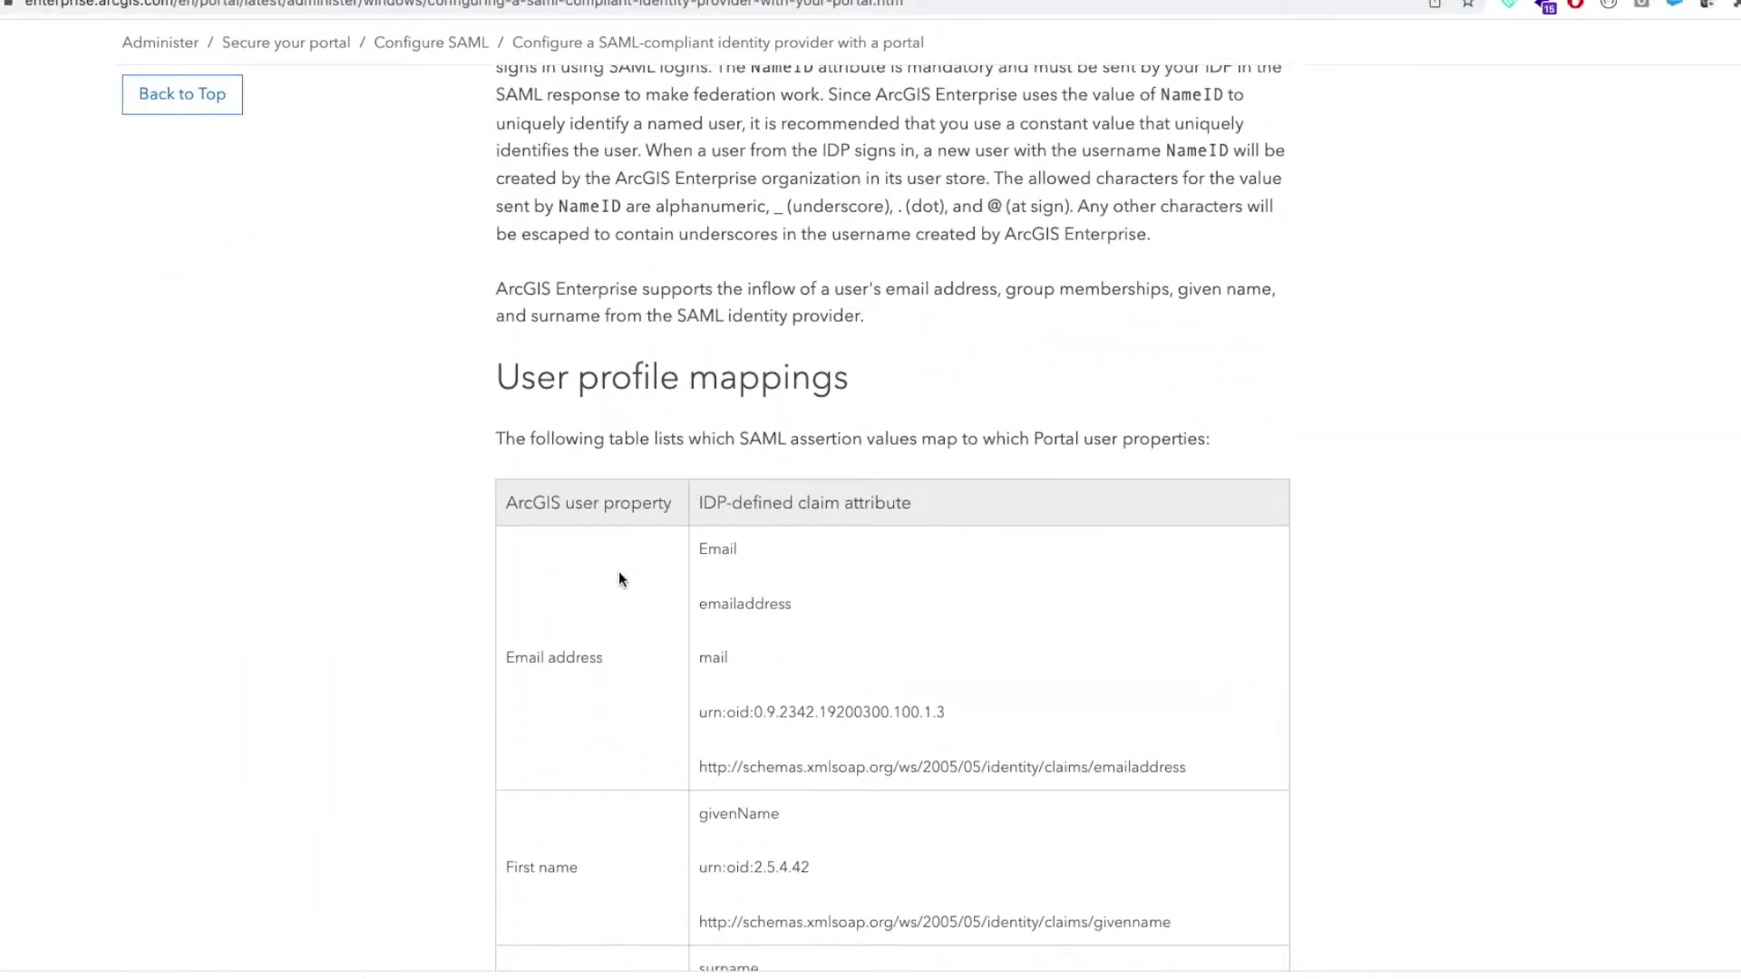
pyautogui.scroll(1, 861, 574)
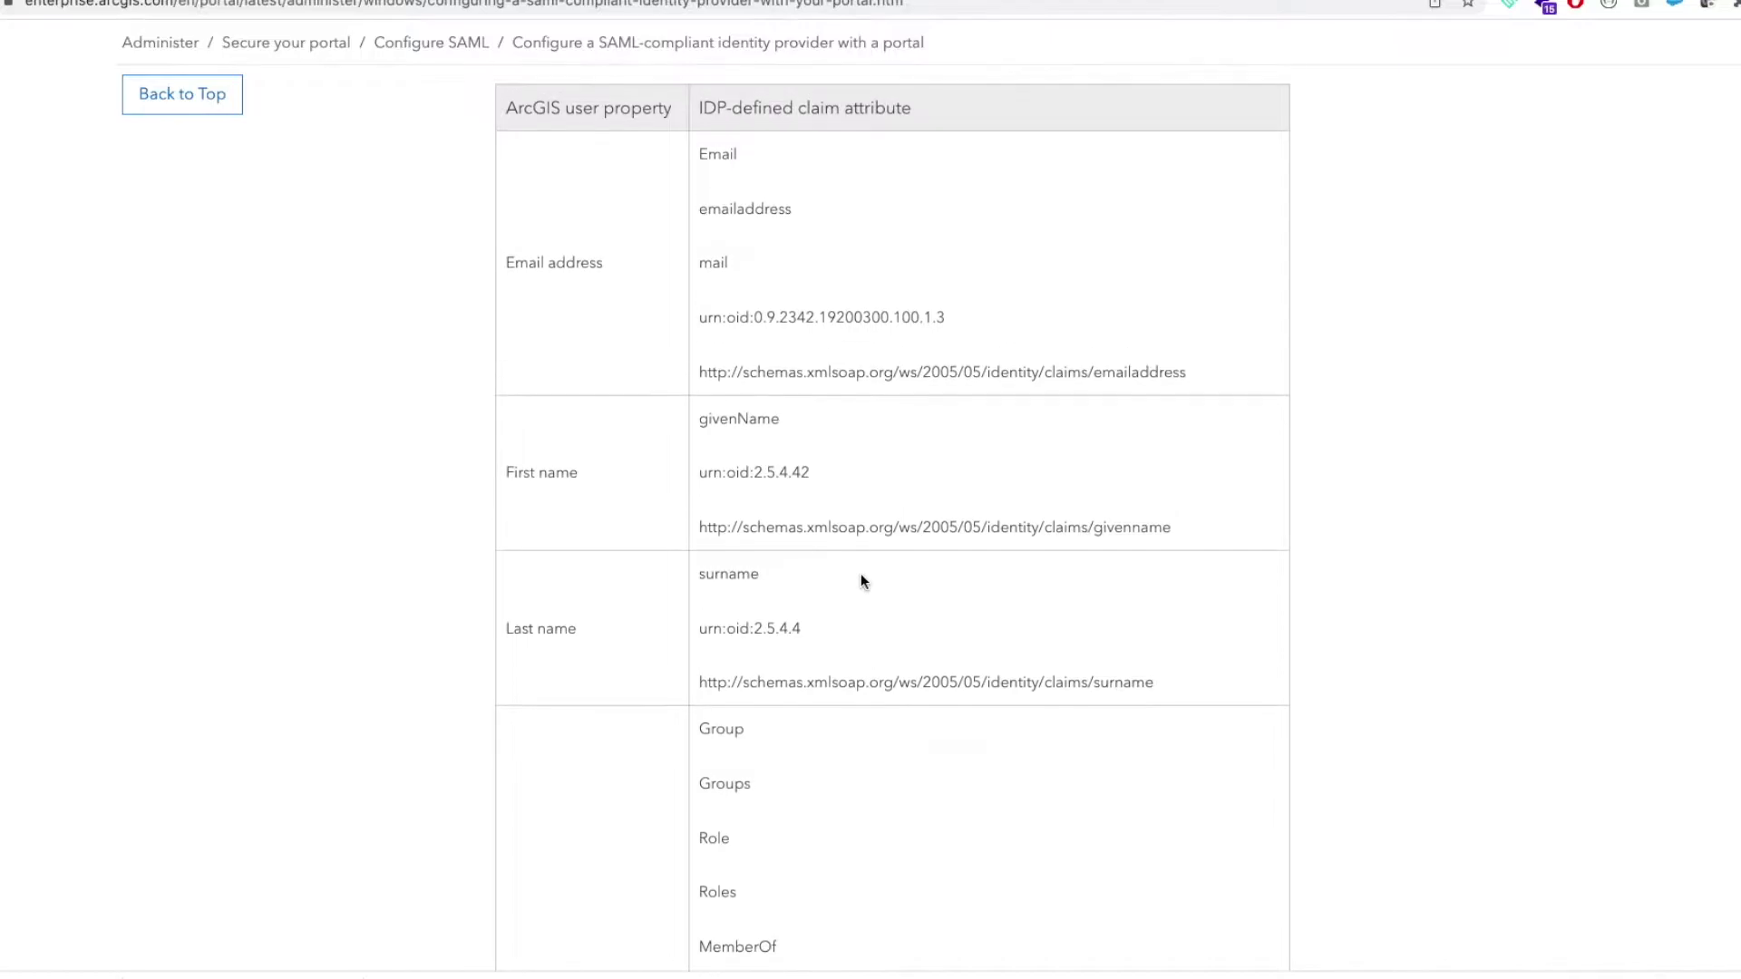
pyautogui.hotkey('ctrl', 'f')
pyautogui.write('NameID')
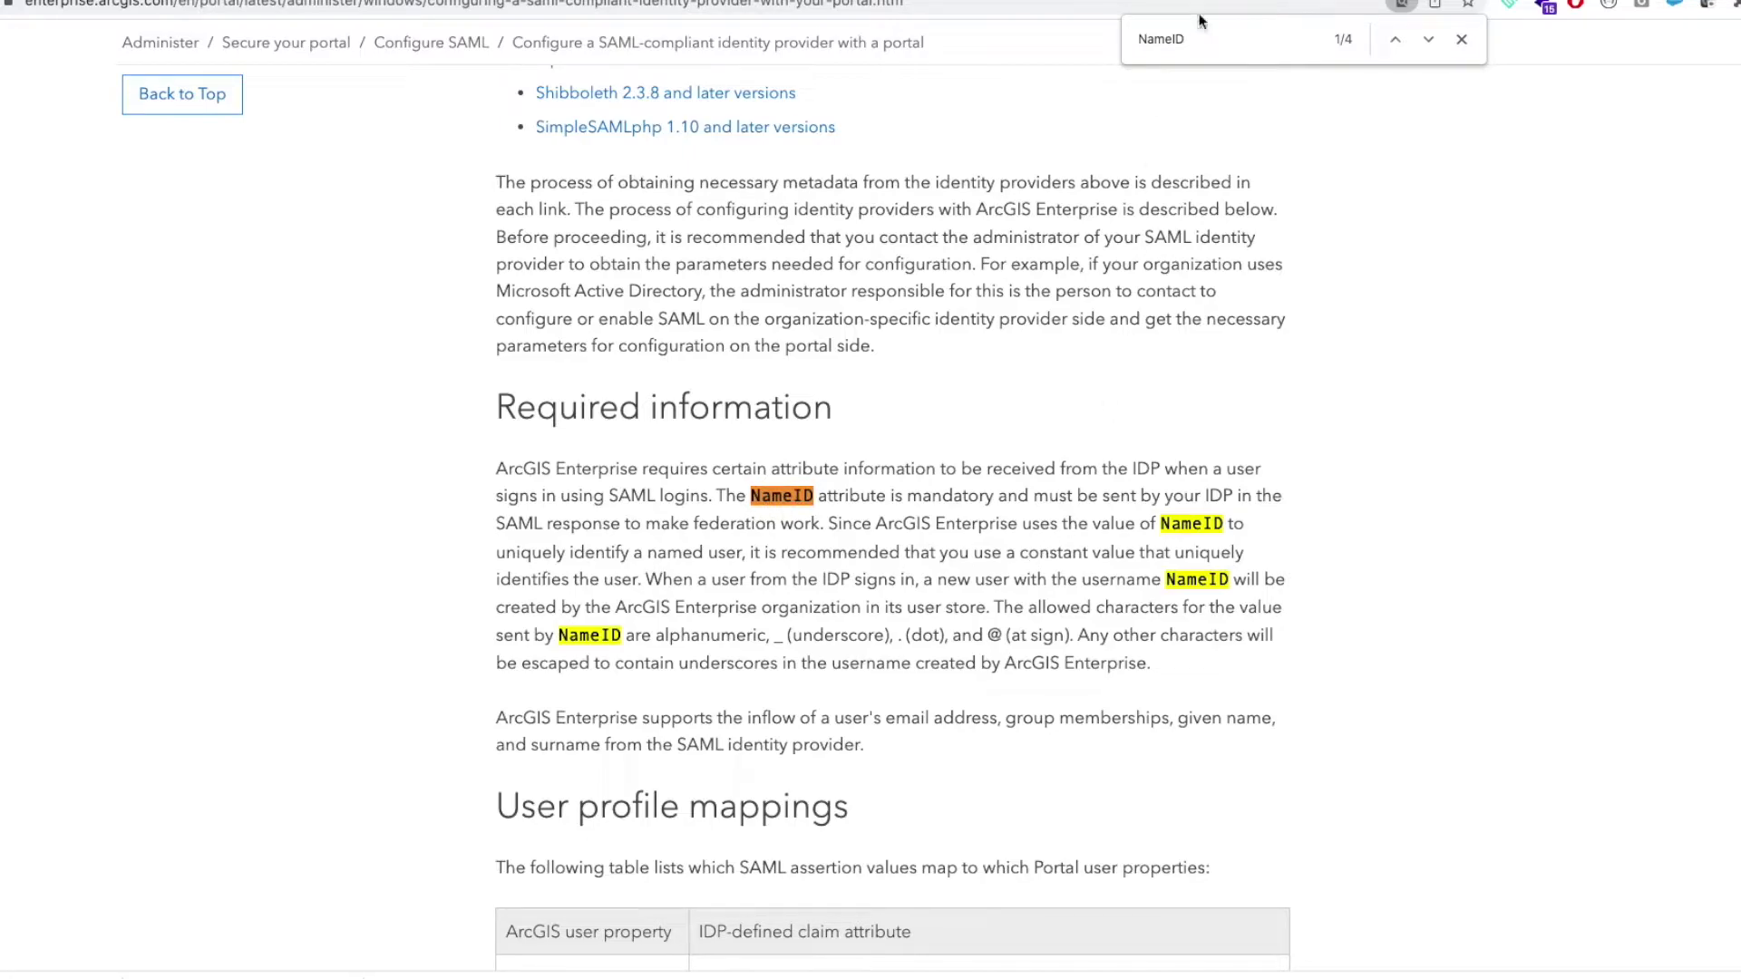
pyautogui.scroll(-7, 889, 440)
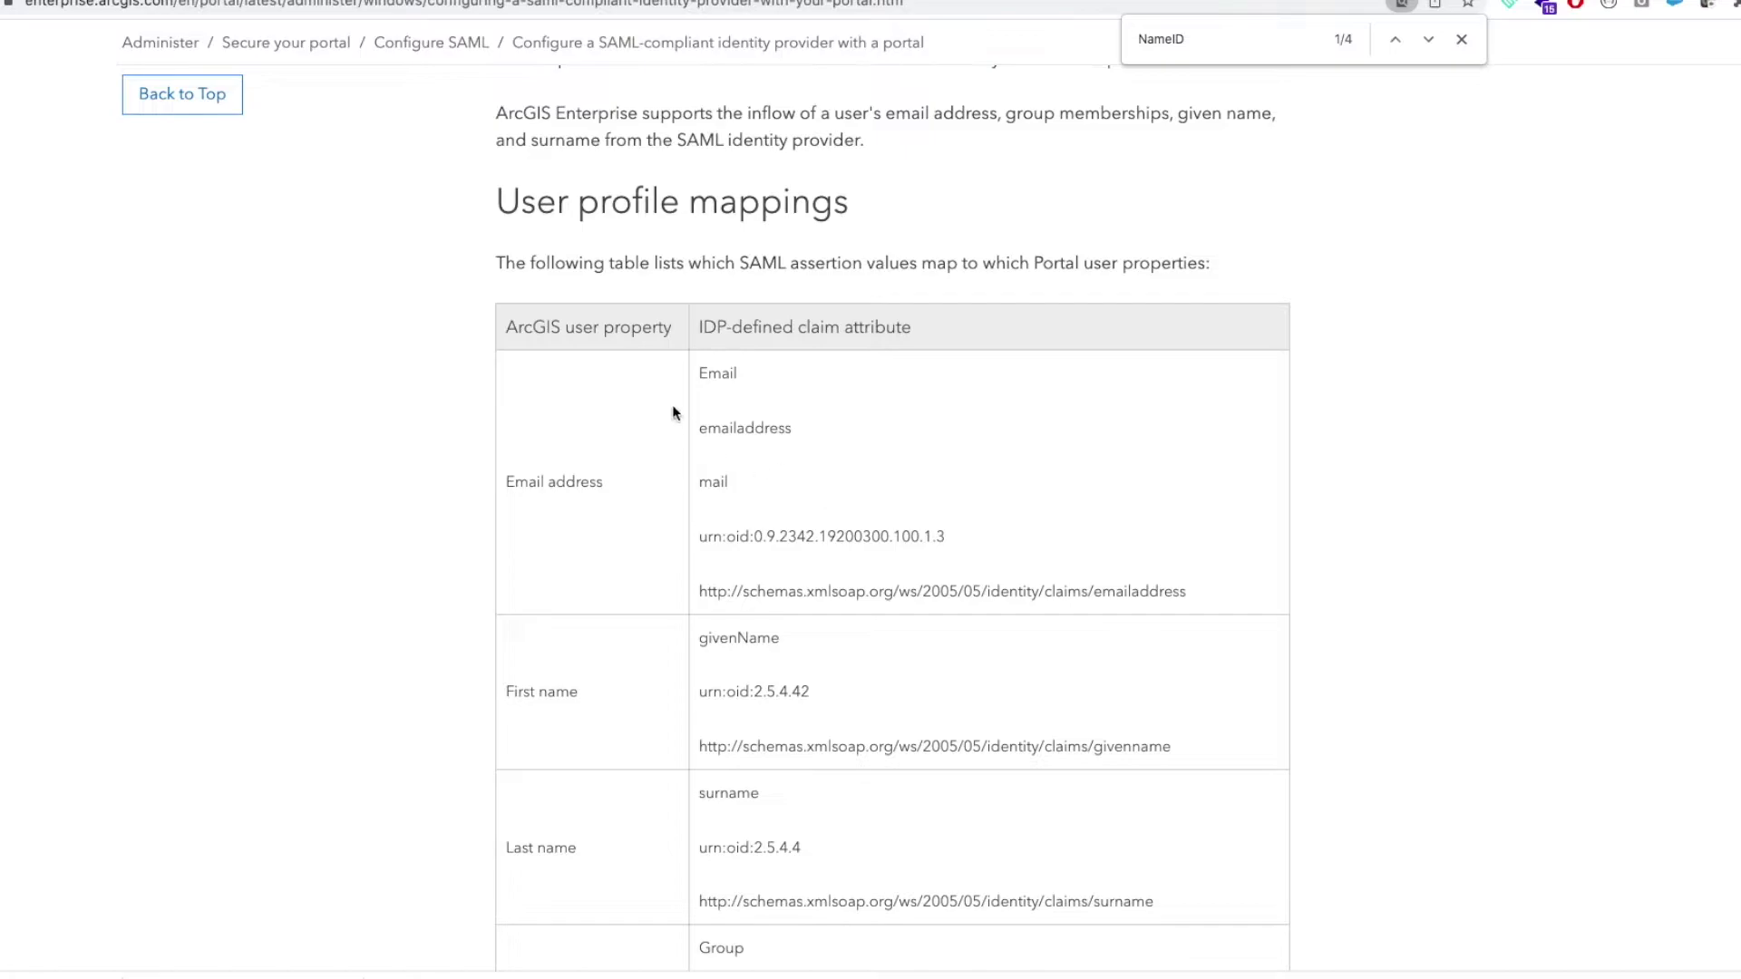
pyautogui.scroll(-2, 759, 646)
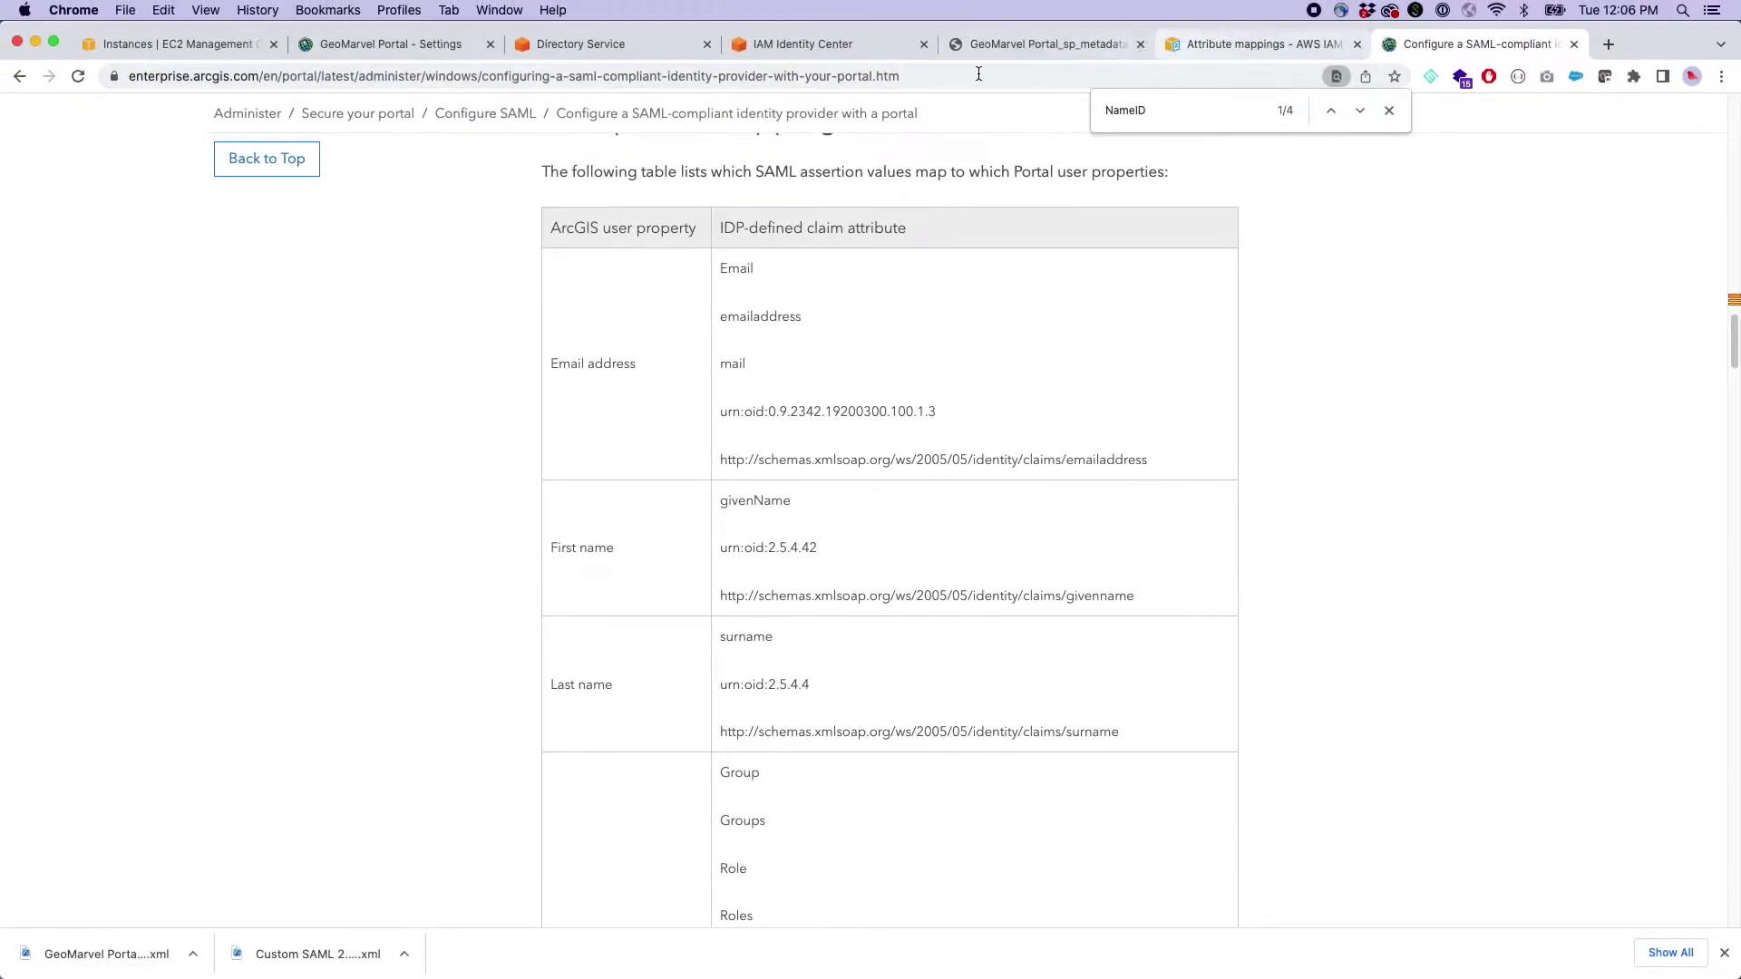
# - Open the Edit configuration form for the ArcGIS Enterprise application
pyautogui.click(843, 44)
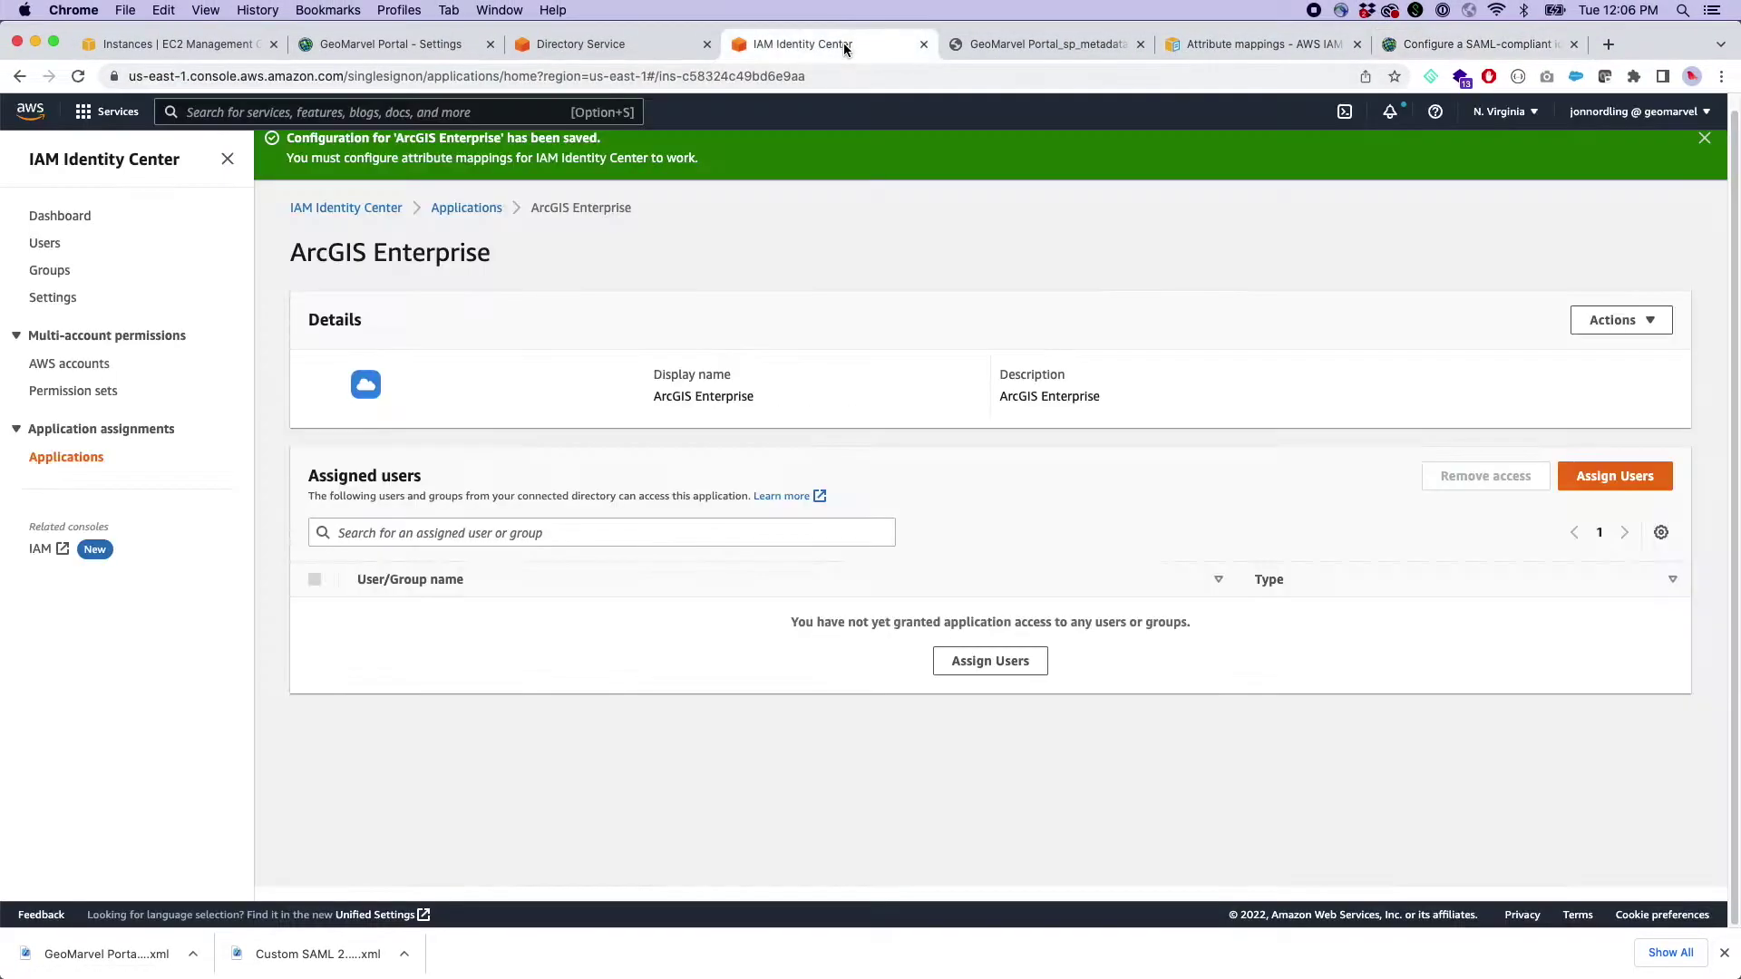
pyautogui.click(1630, 317)
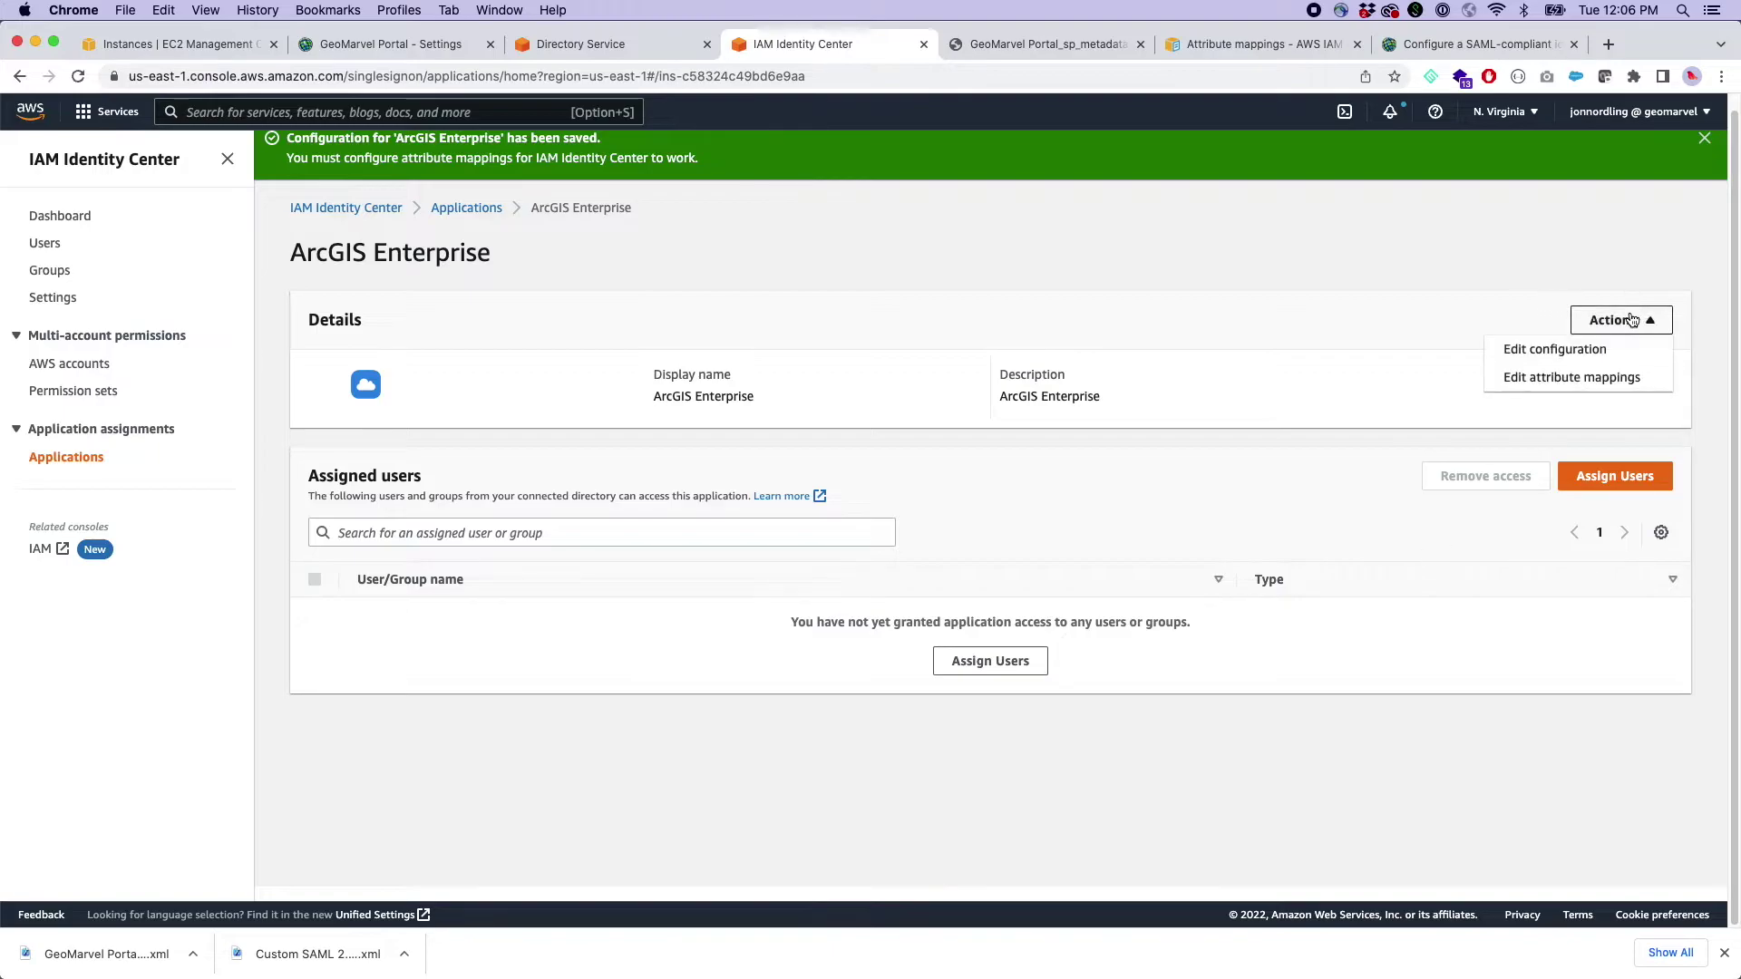
pyautogui.click(1586, 352)
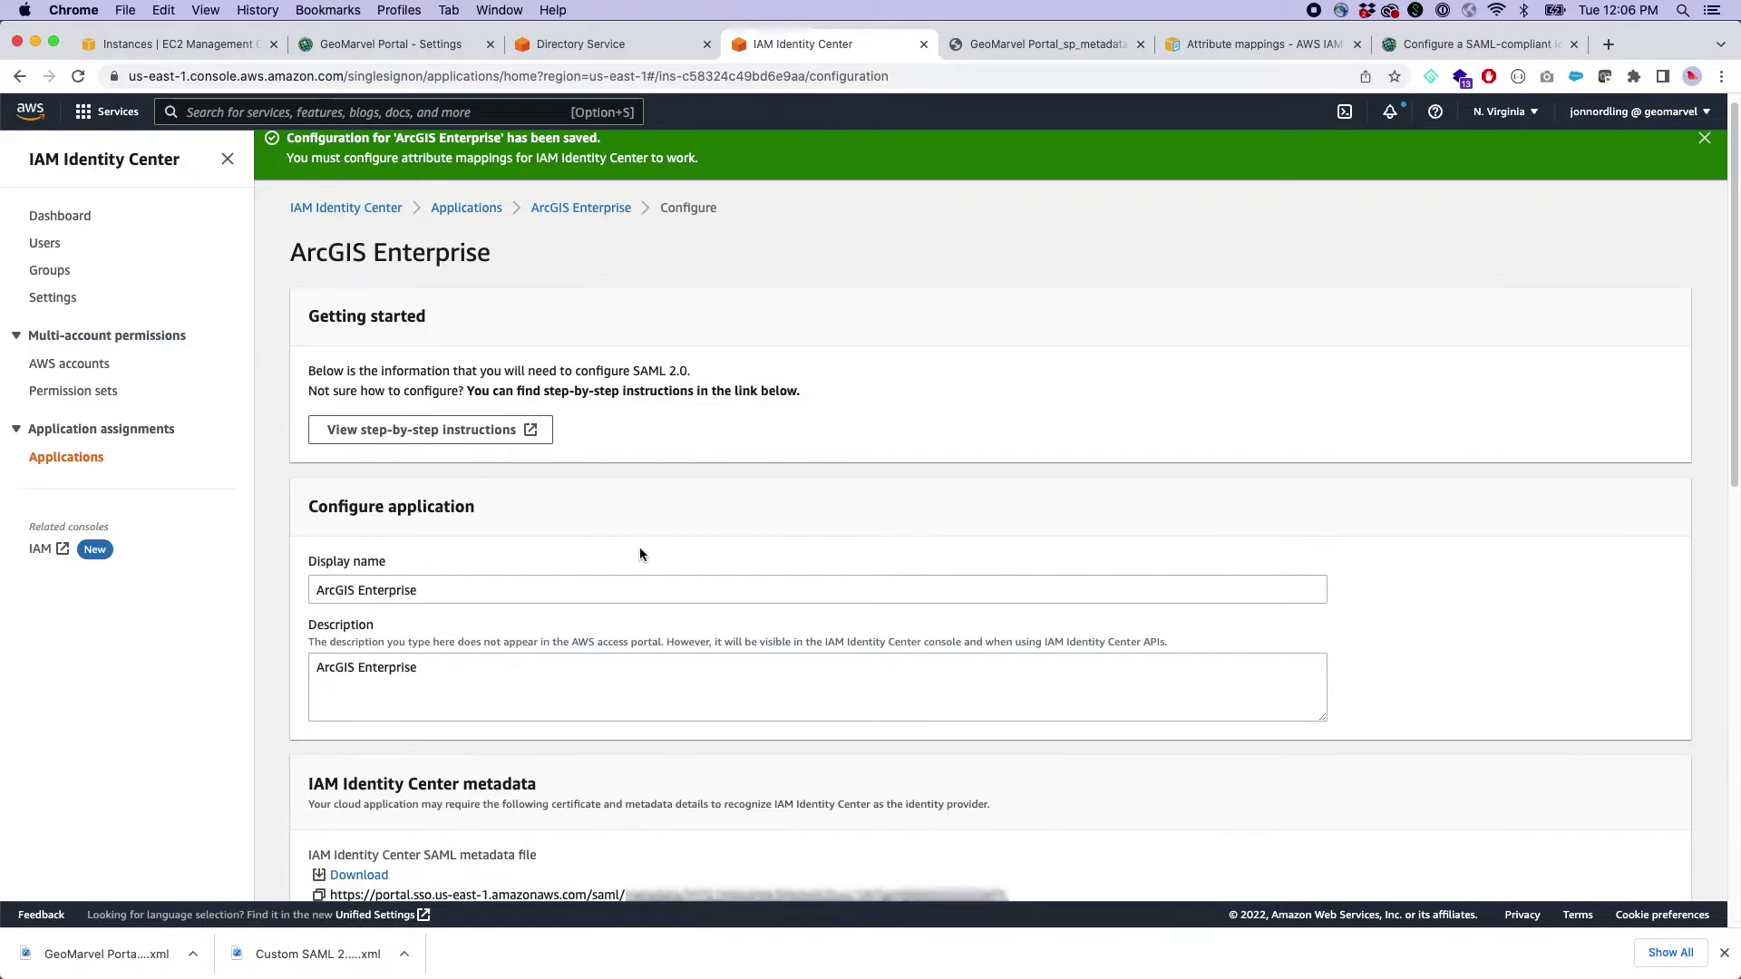
pyautogui.scroll(-5, 639, 546)
pyautogui.scroll(-5, 503, 624)
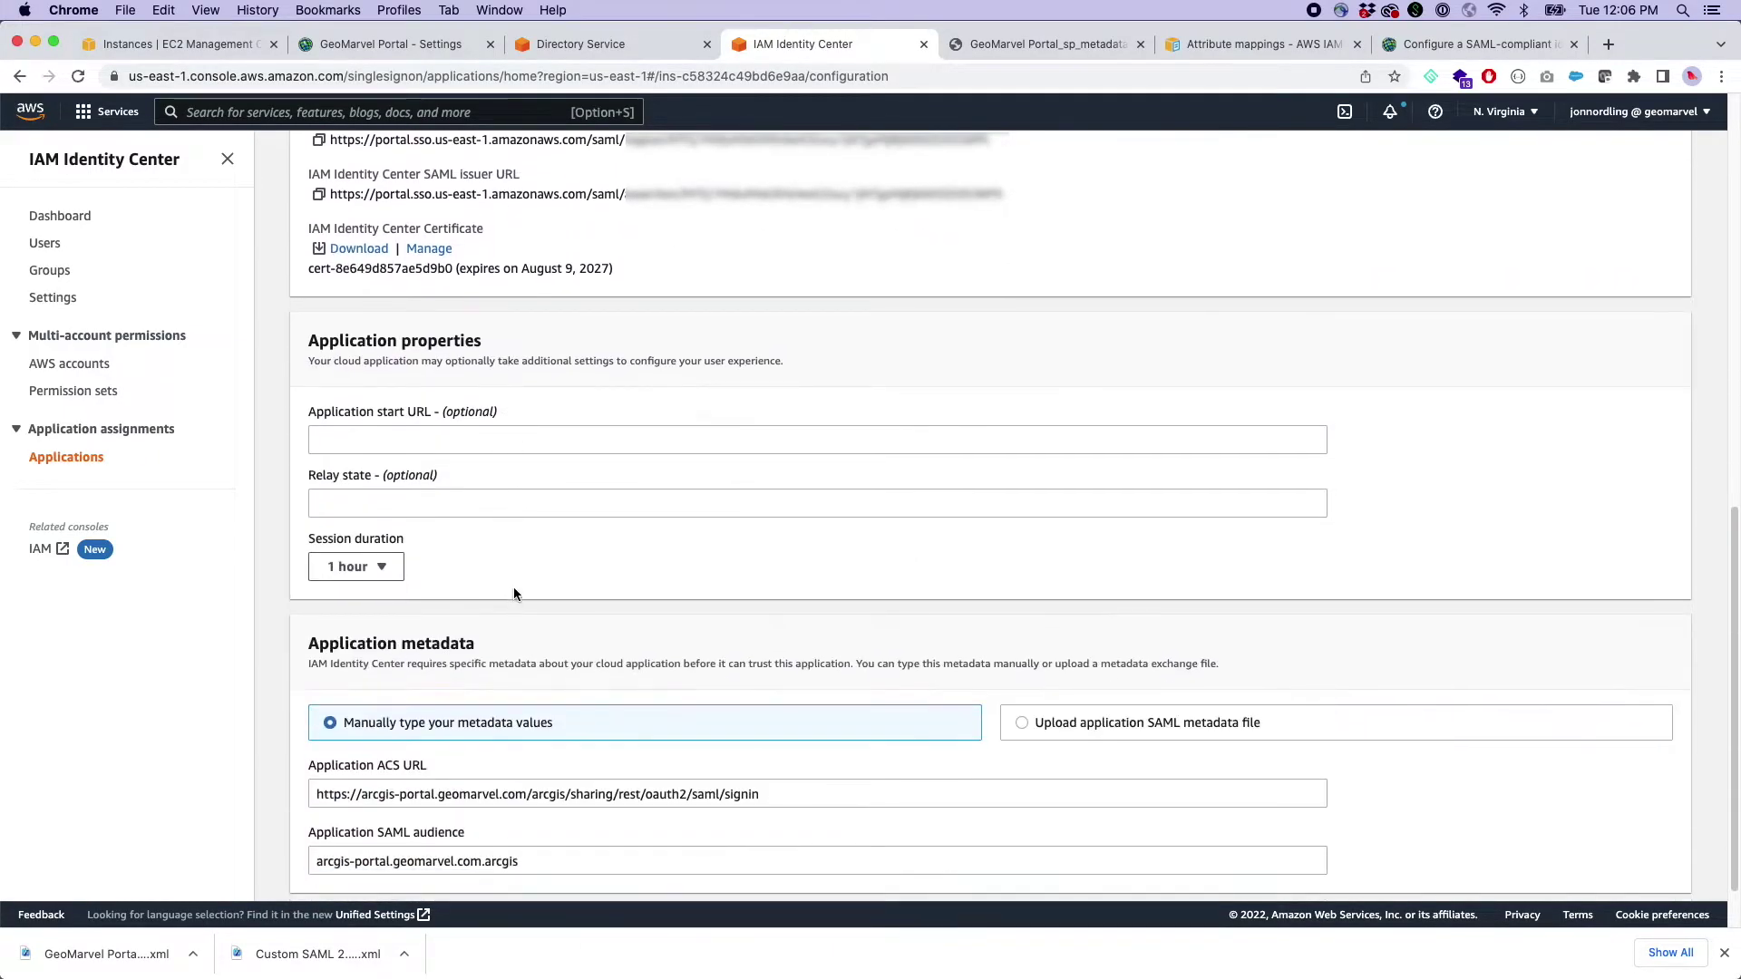
pyautogui.click(390, 45)
pyautogui.moveTo(351, 71); pyautogui.dragTo(144, 76)
pyautogui.press('super+c')
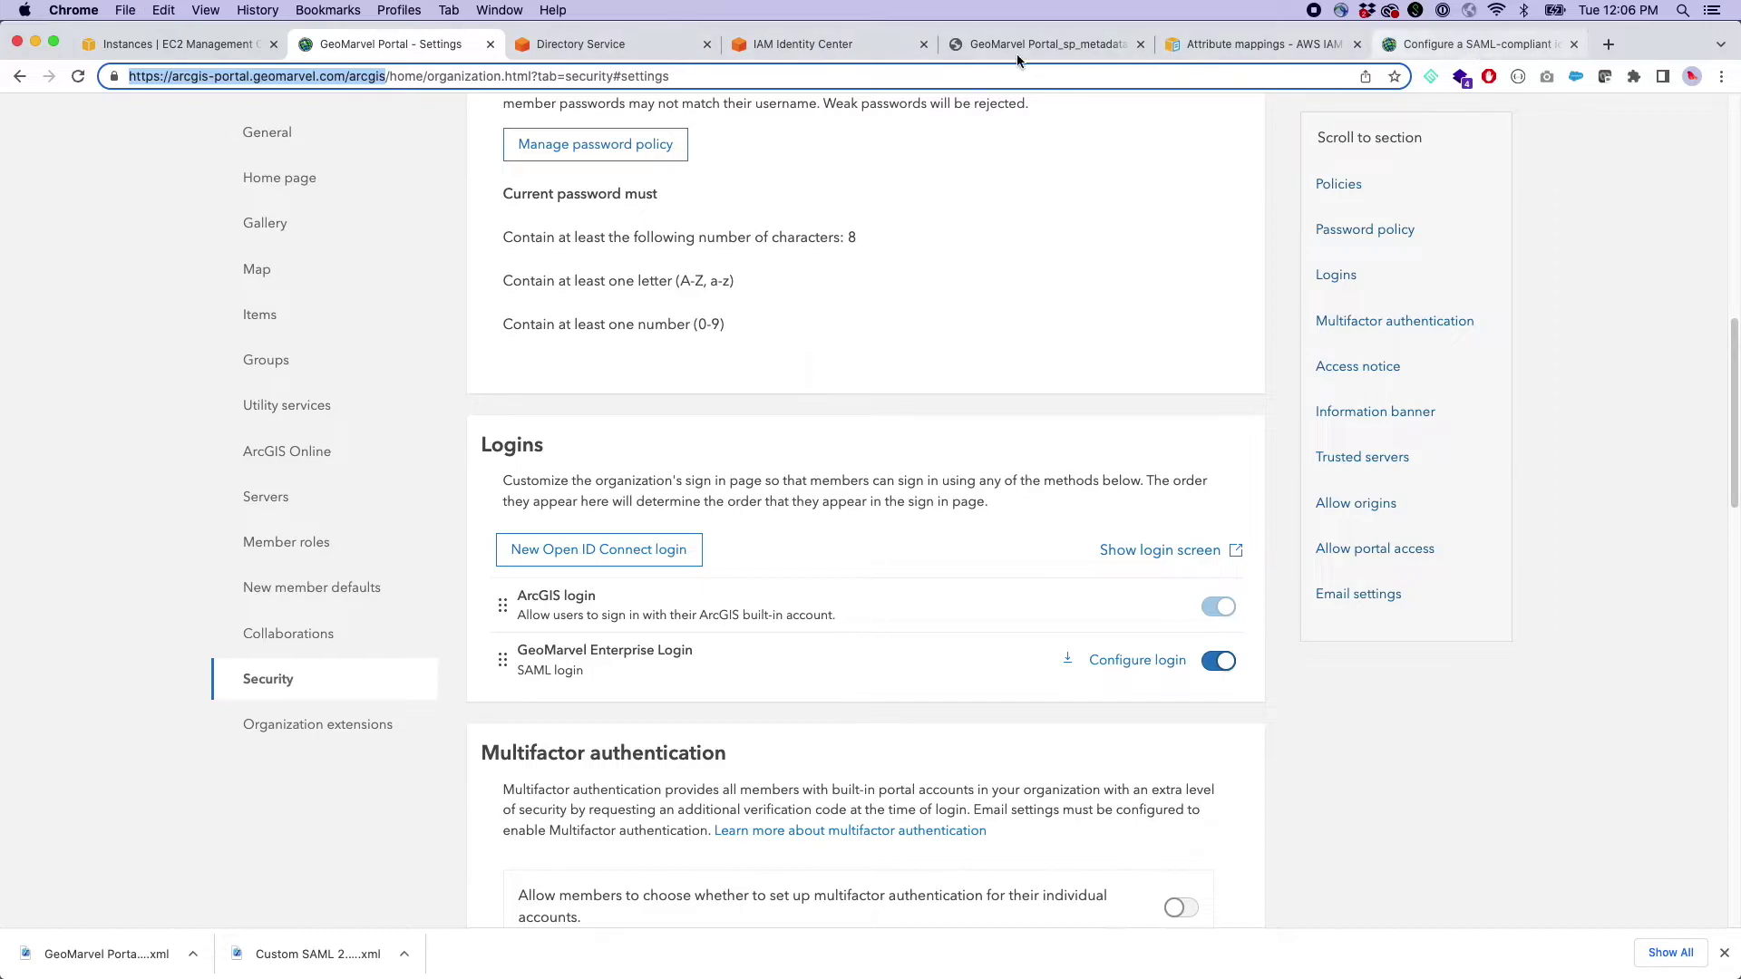
pyautogui.click(802, 44)
pyautogui.click(376, 434)
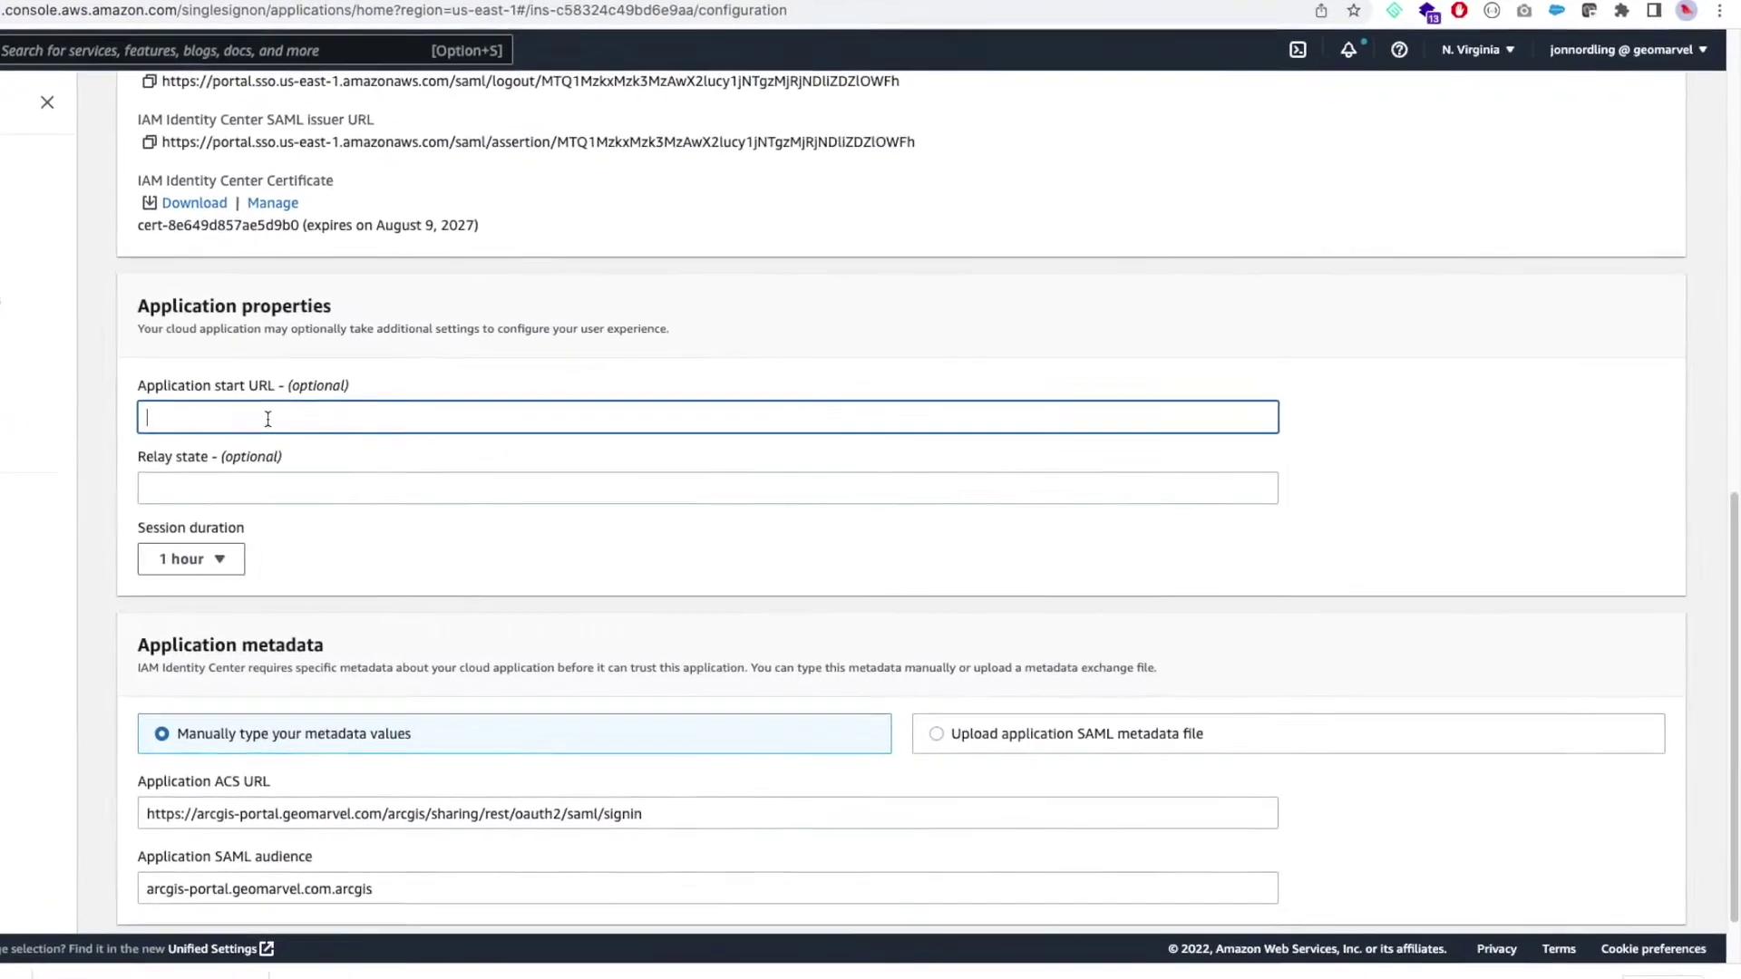
pyautogui.press('super+v')
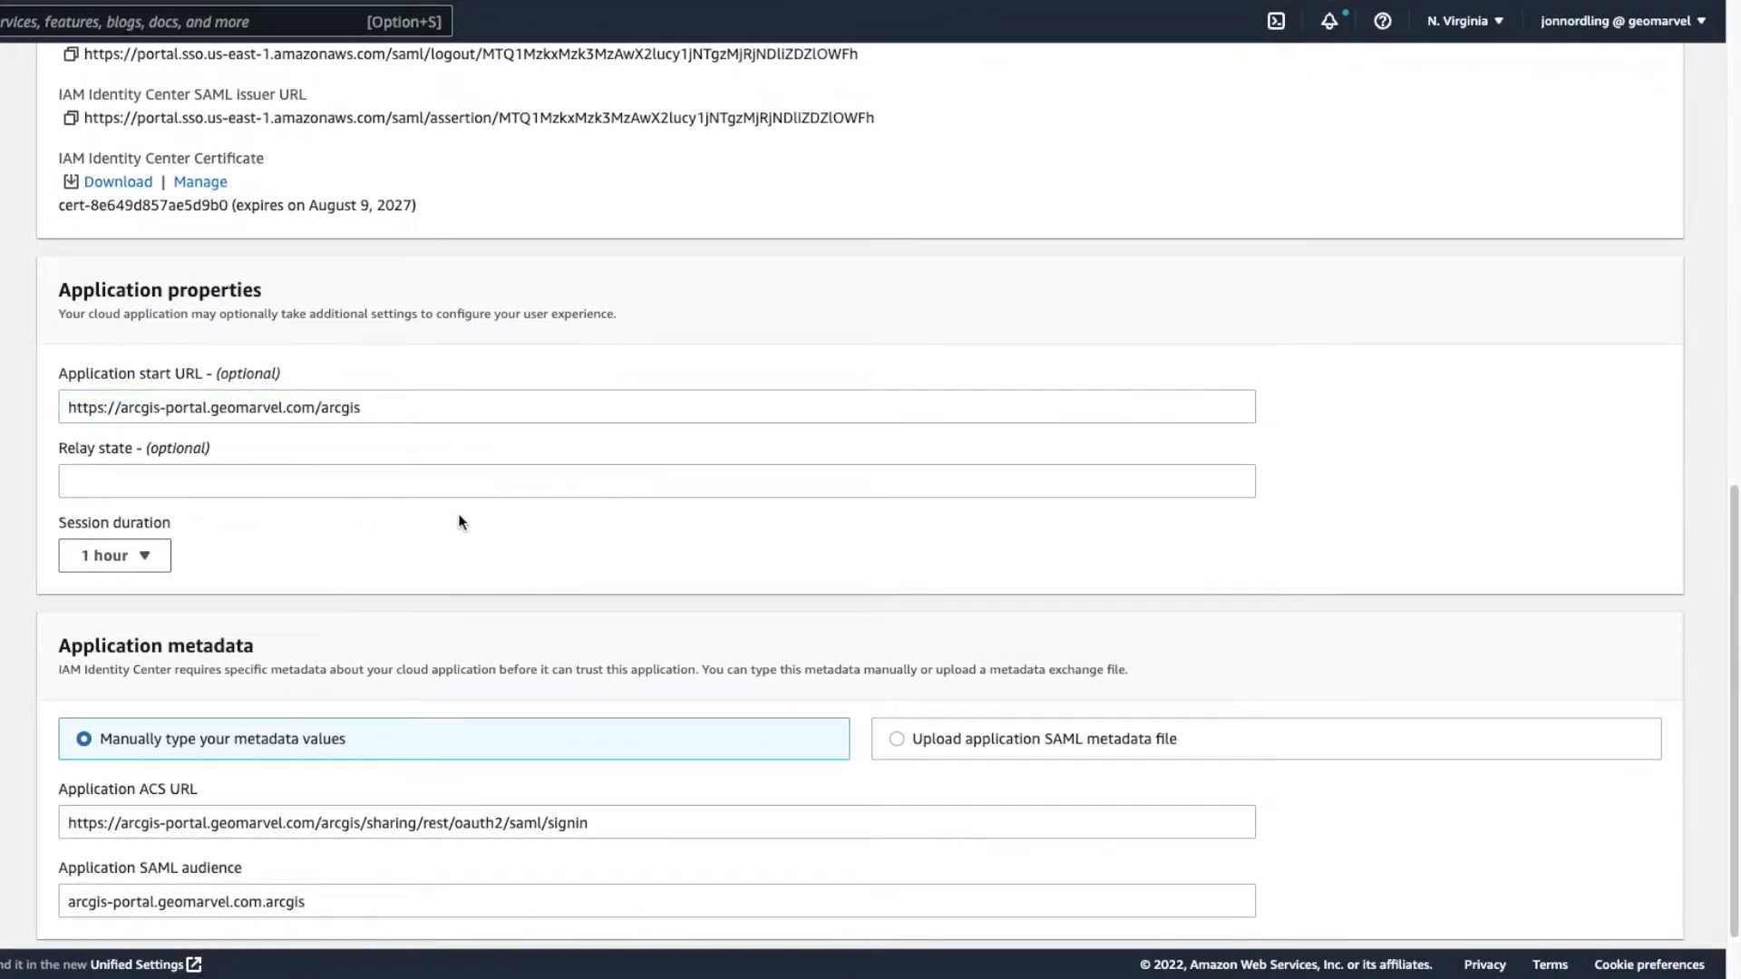
pyautogui.scroll(-2, 460, 522)
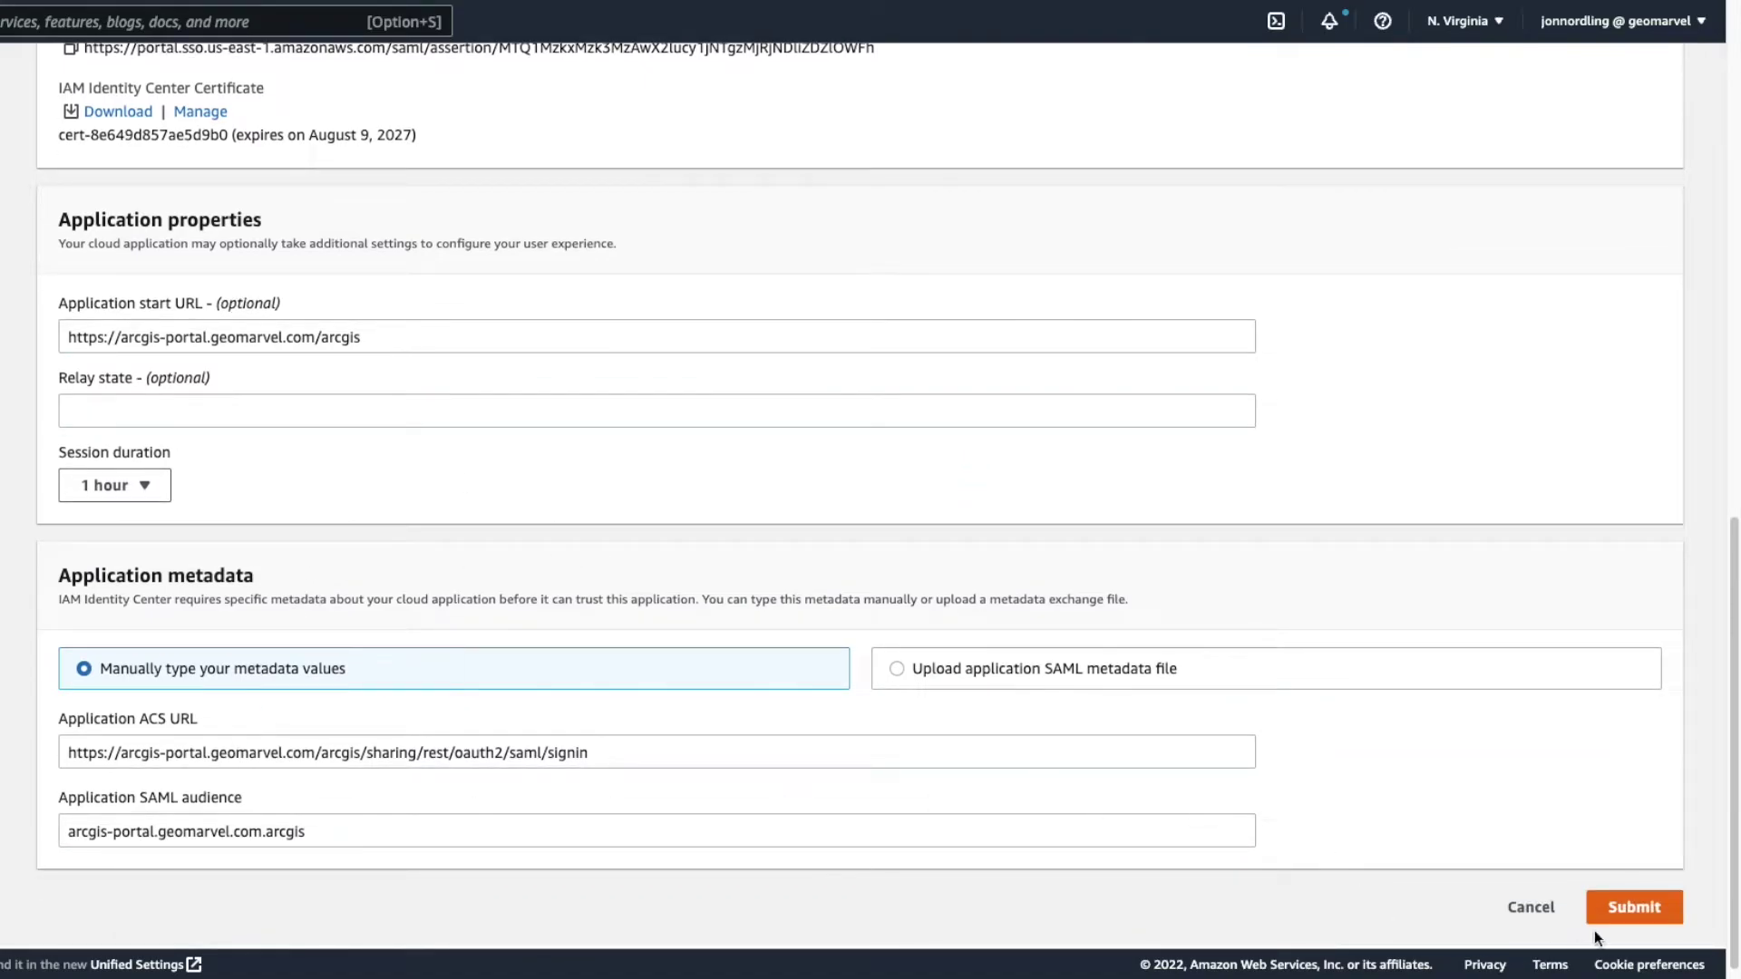
pyautogui.click(1659, 900)
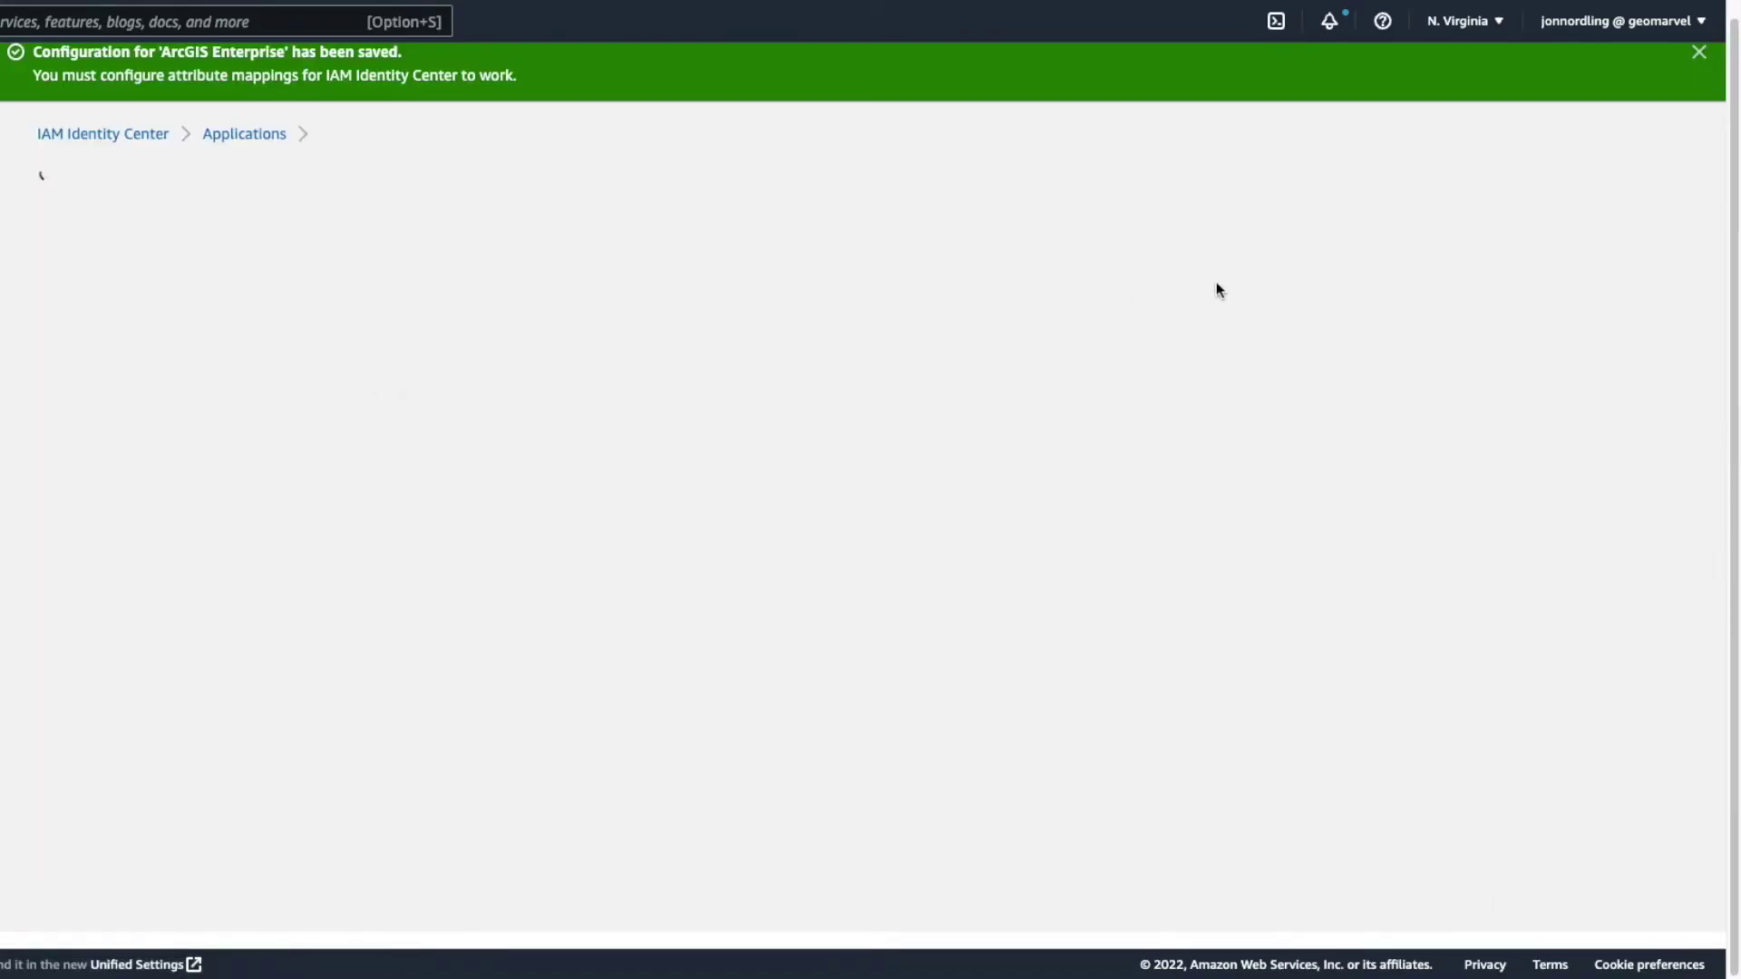
# - Open Edit attribute mappings and its Learn more help page in a new tab
pyautogui.click(1632, 268)
pyautogui.click(1546, 331)
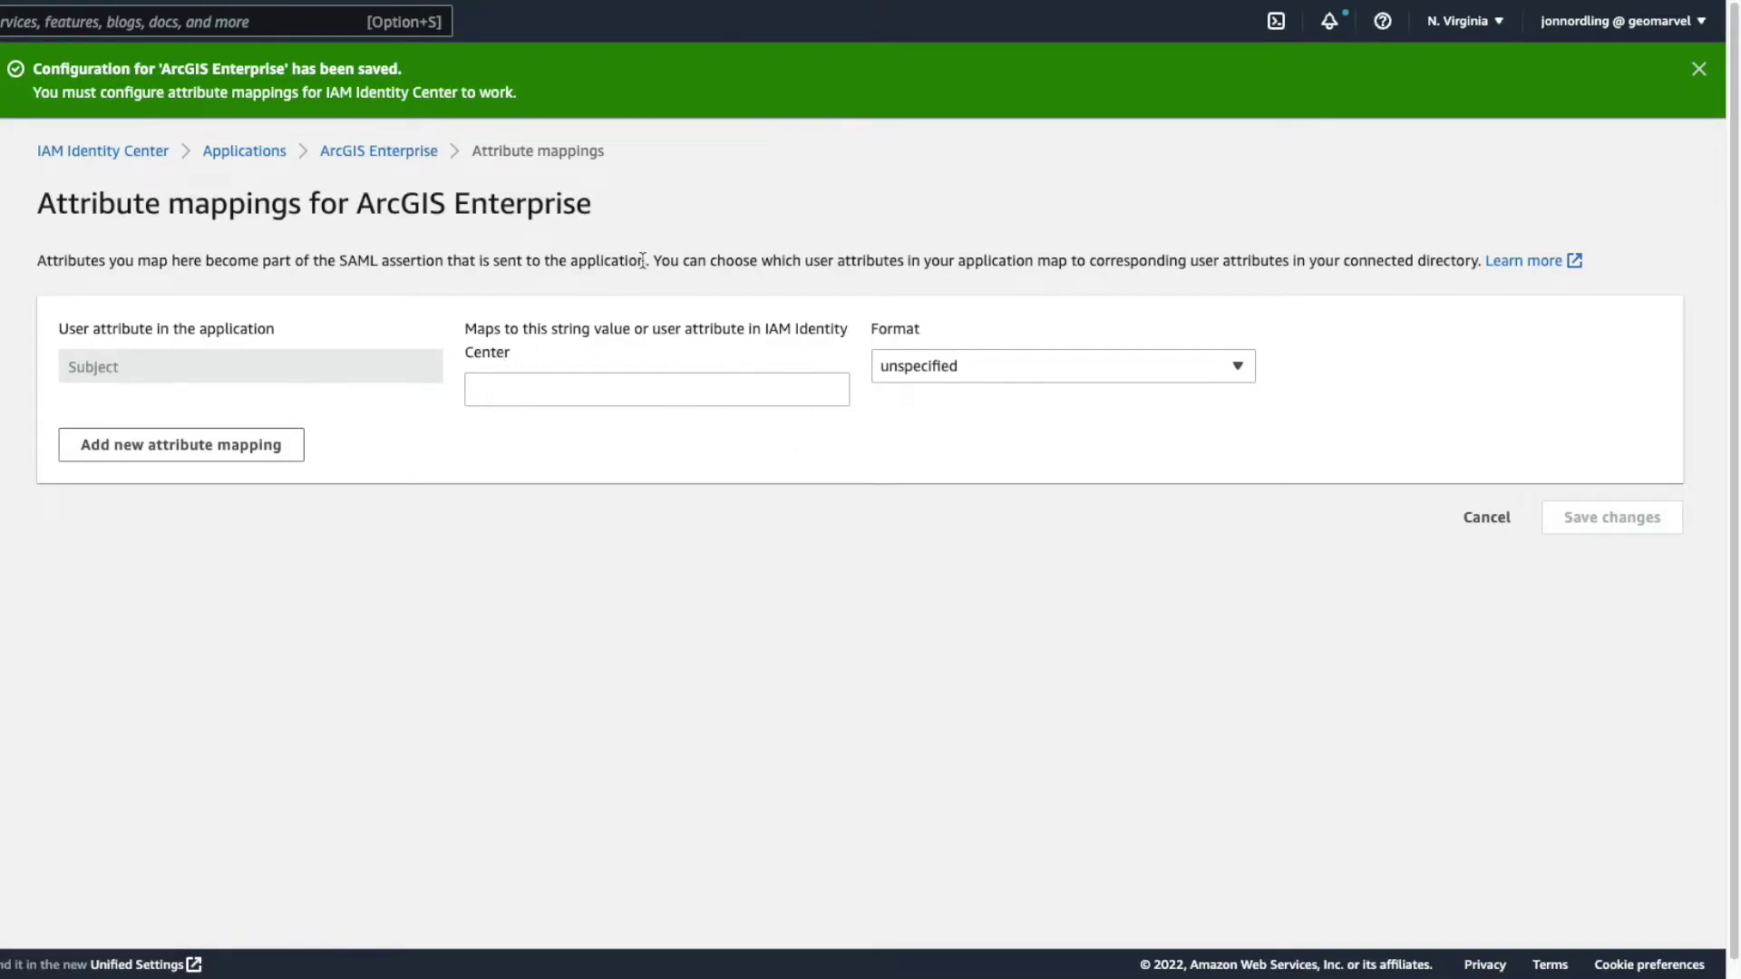
pyautogui.rightClick(1524, 261)
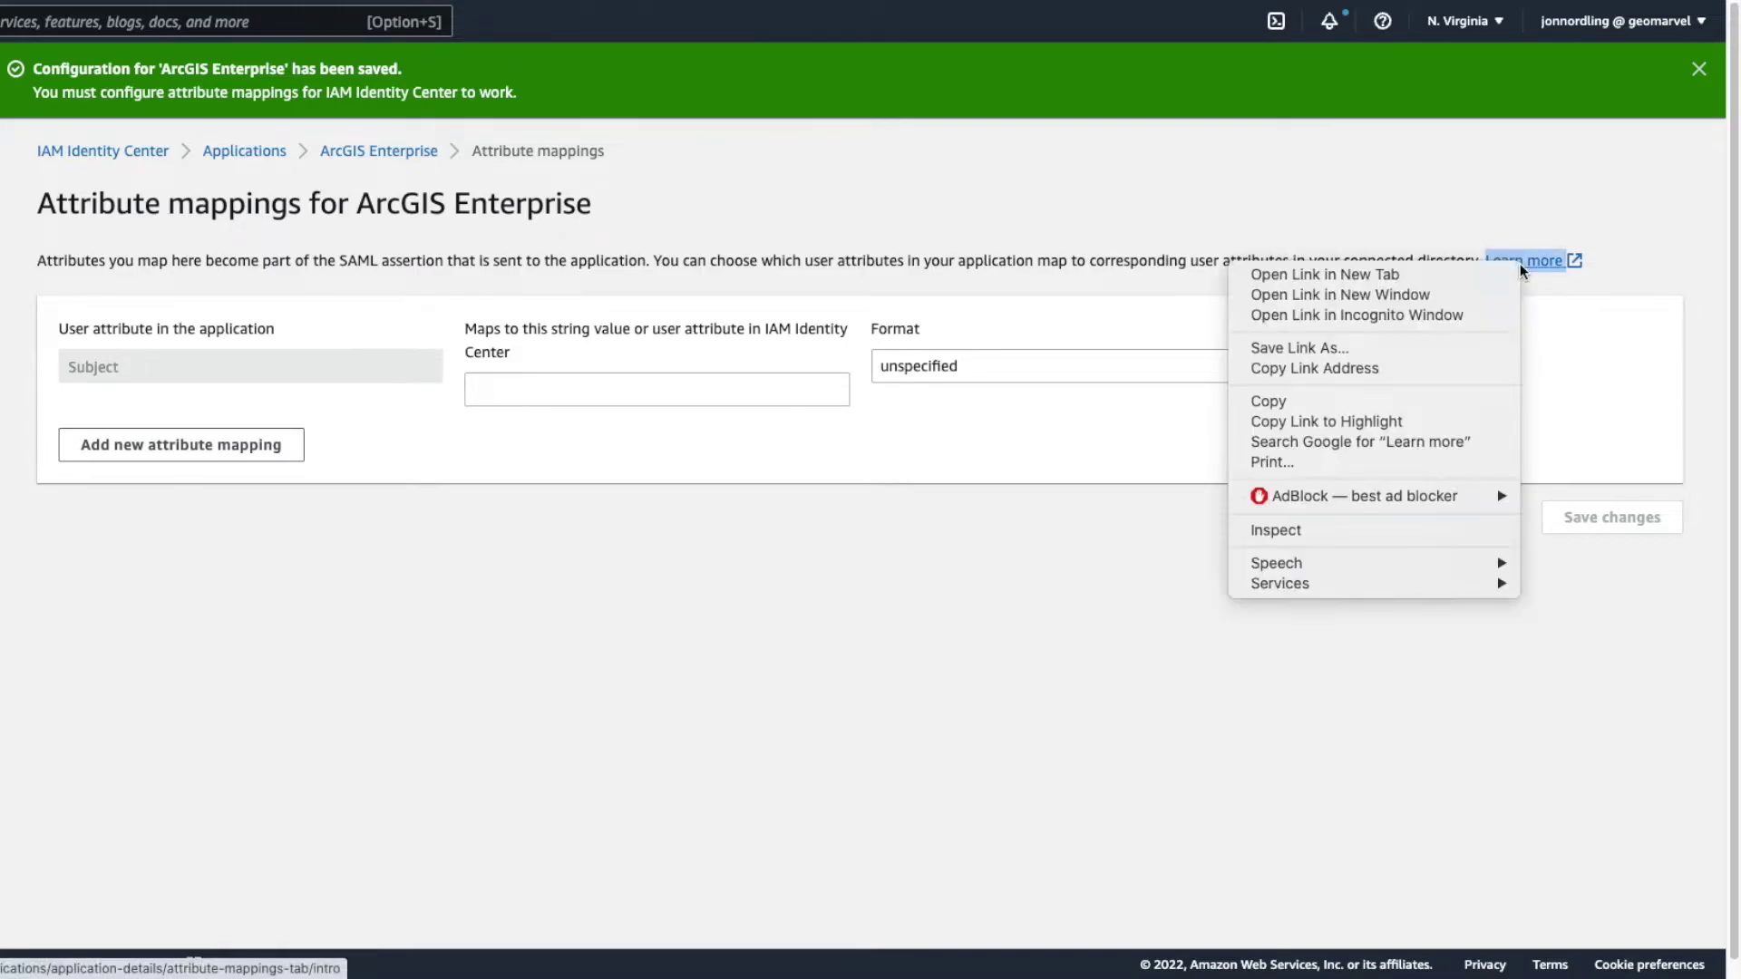
pyautogui.click(1423, 275)
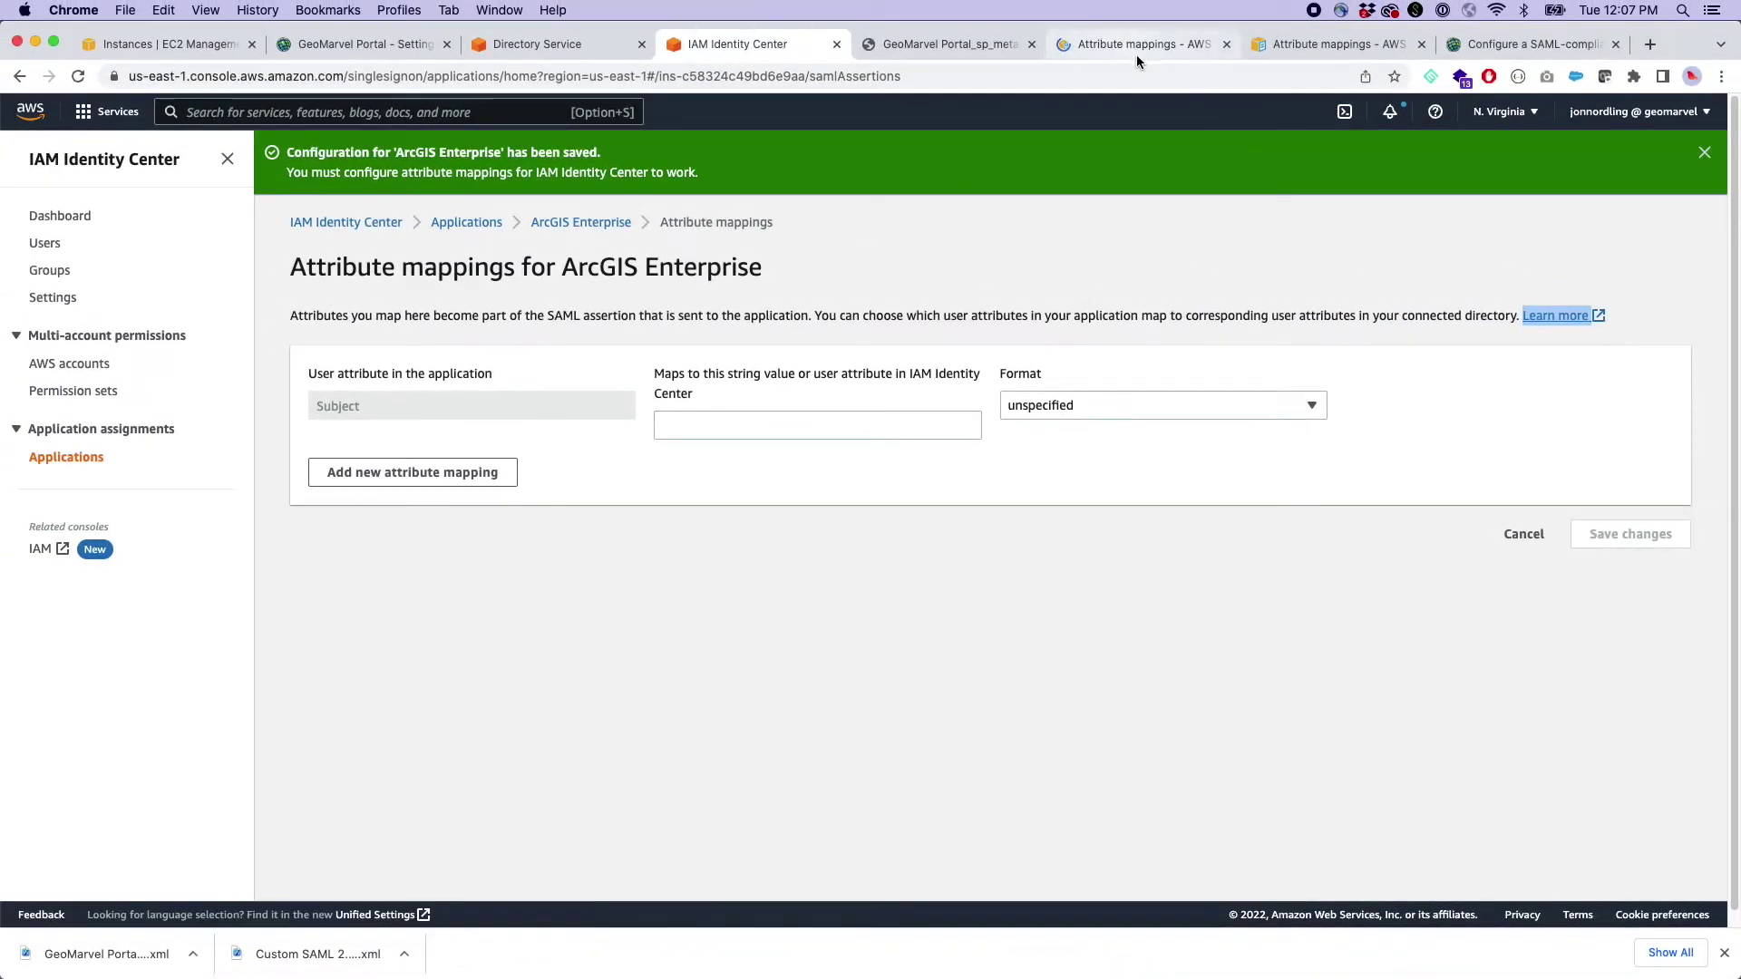
# - Select ${user:subject} in the help guide's supported attributes table
pyautogui.click(1135, 44)
pyautogui.scroll(-3, 535, 455)
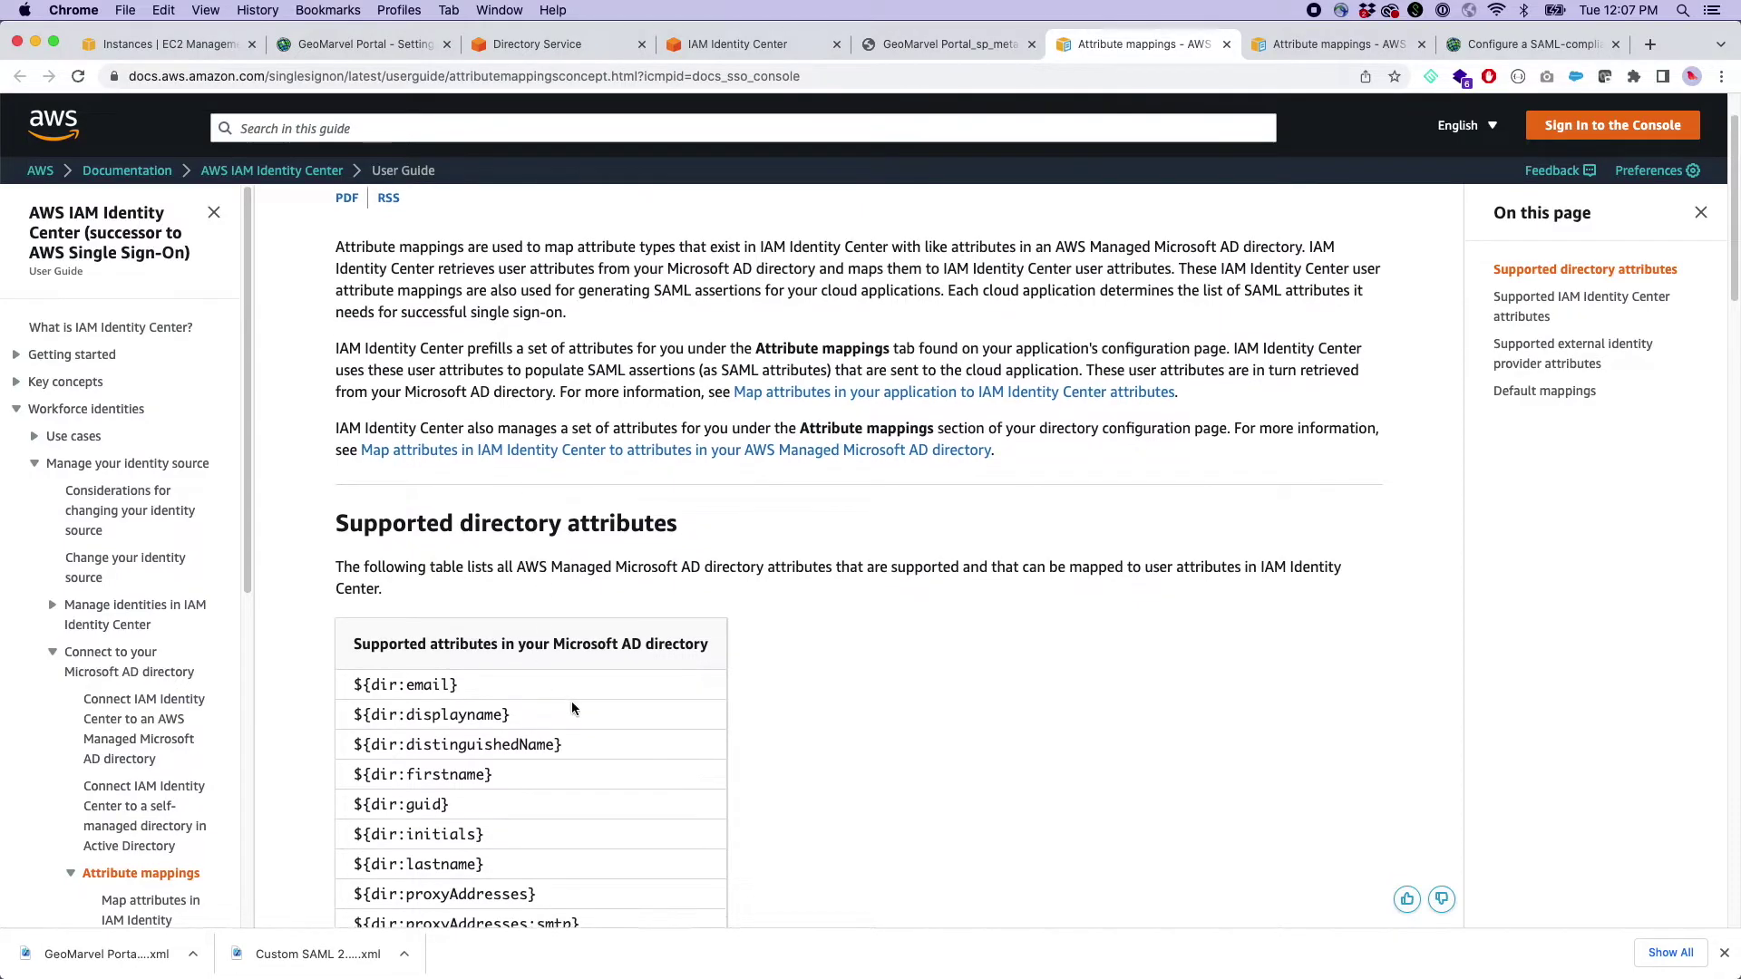
pyautogui.scroll(-10, 571, 700)
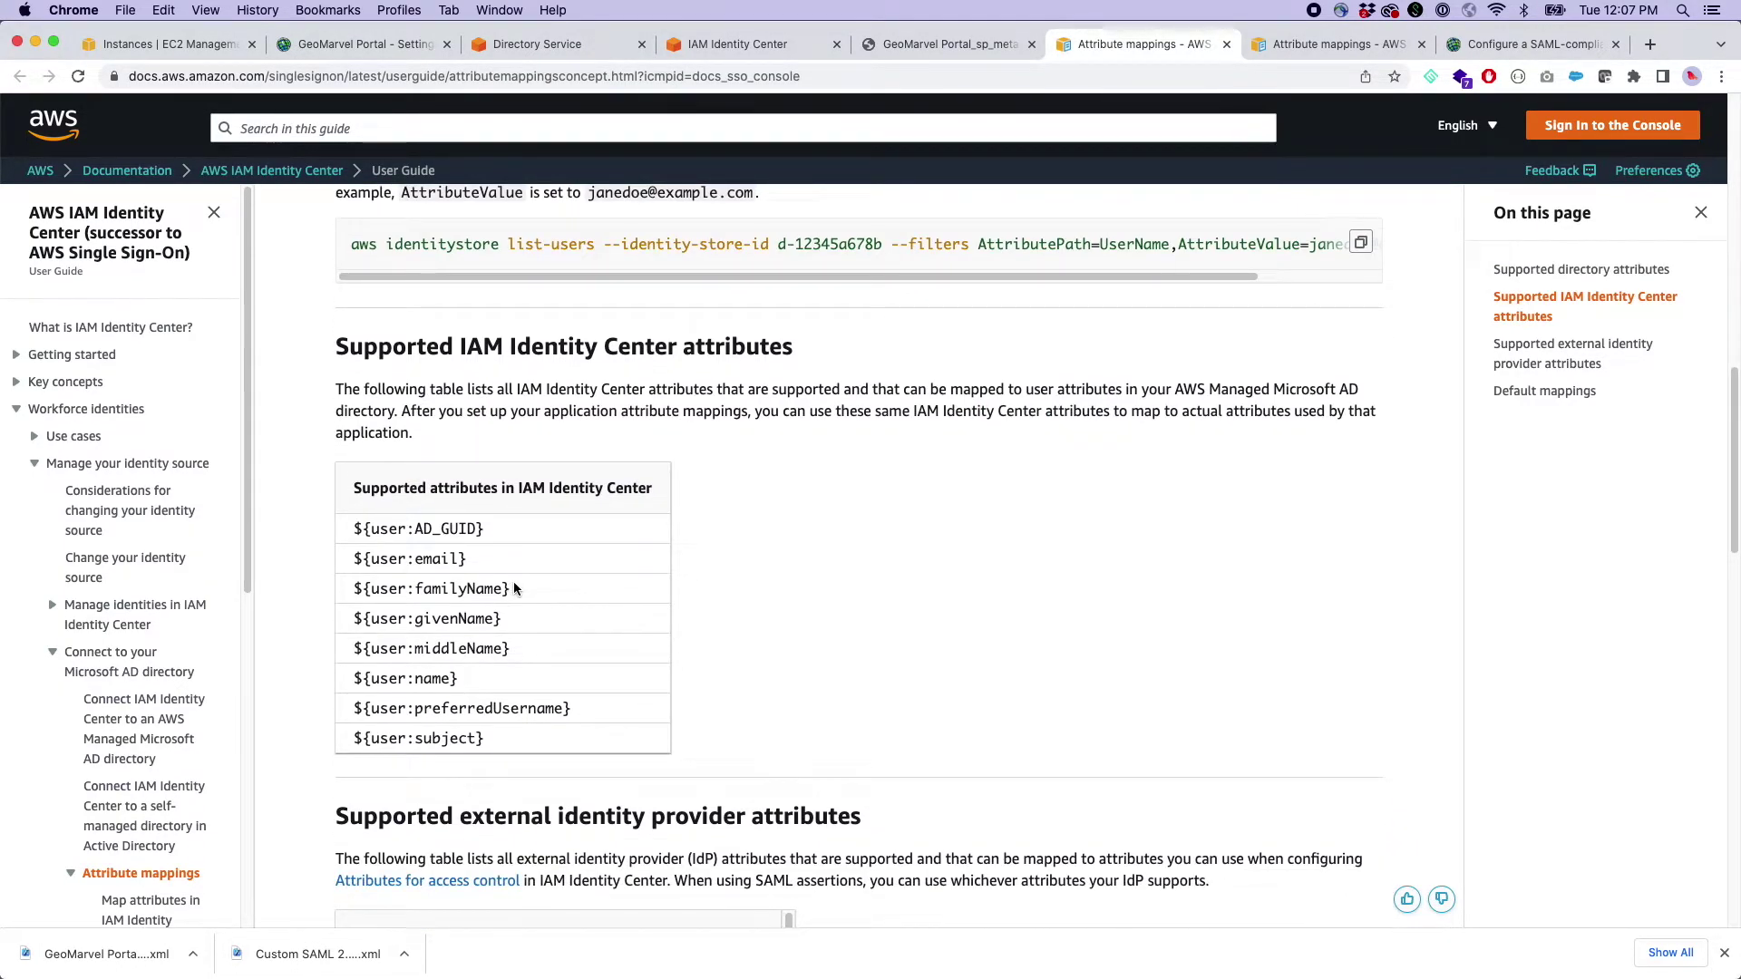
pyautogui.moveTo(487, 738); pyautogui.dragTo(332, 732)
pyautogui.press('super+c')
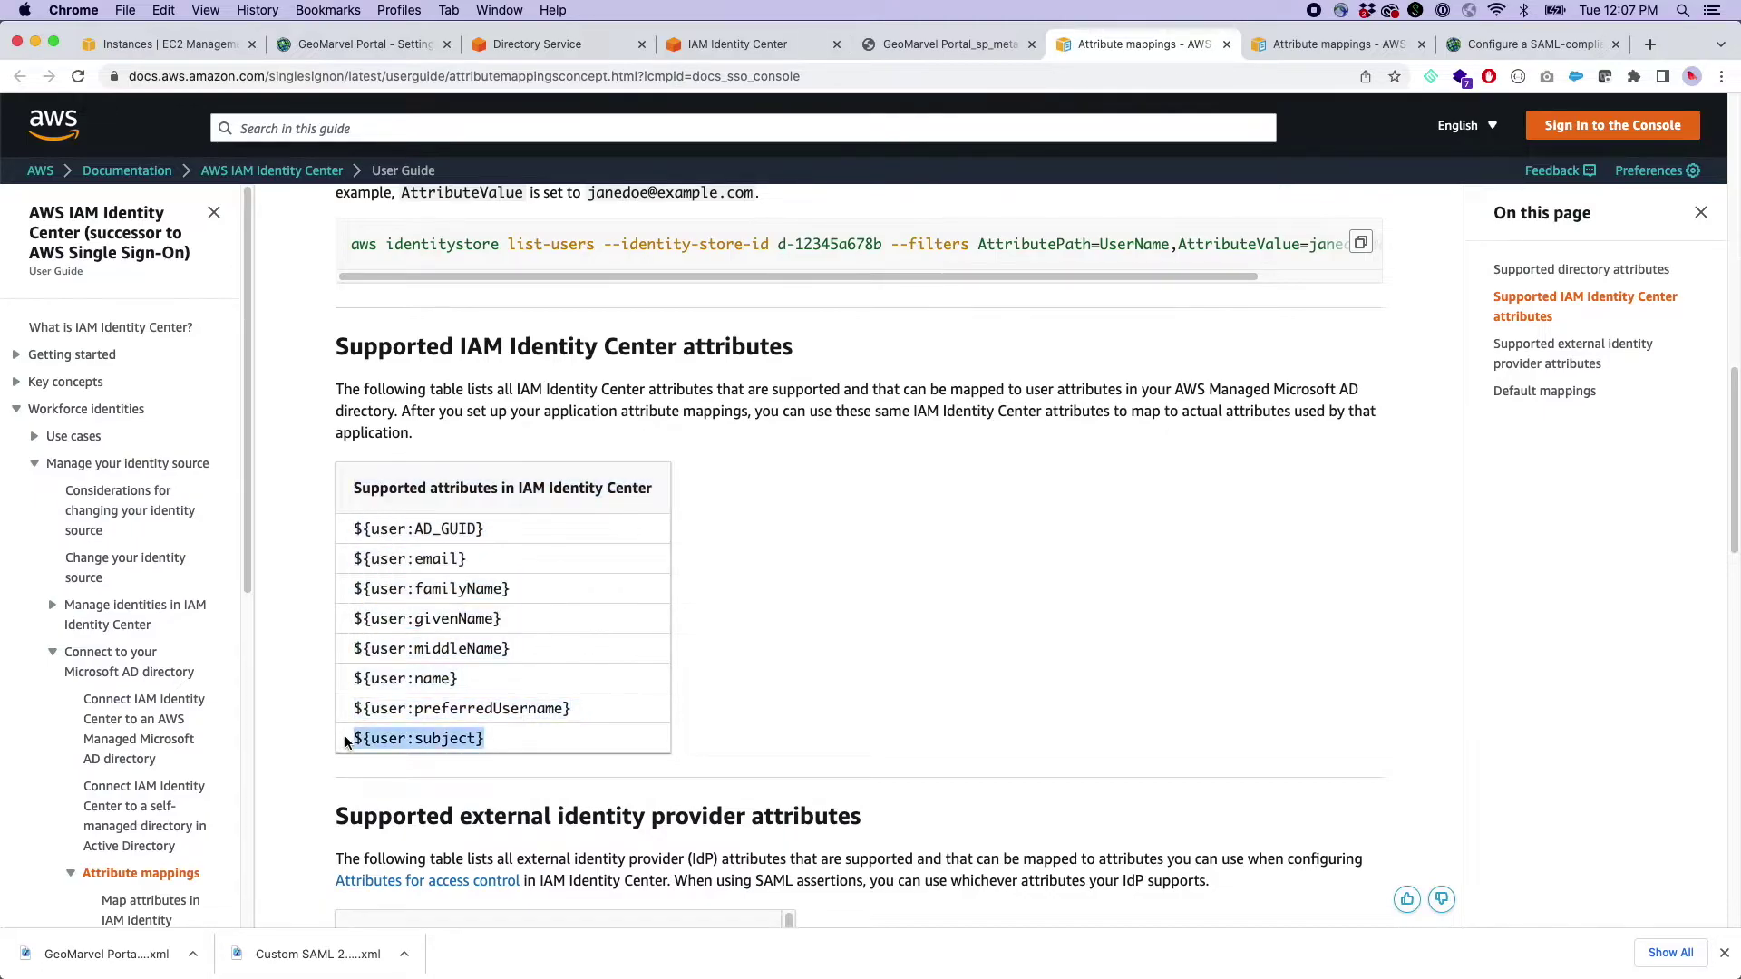
# - Paste ${user:subject} as the Subject mapping value
pyautogui.click(718, 44)
pyautogui.click(716, 418)
pyautogui.press('super+v')
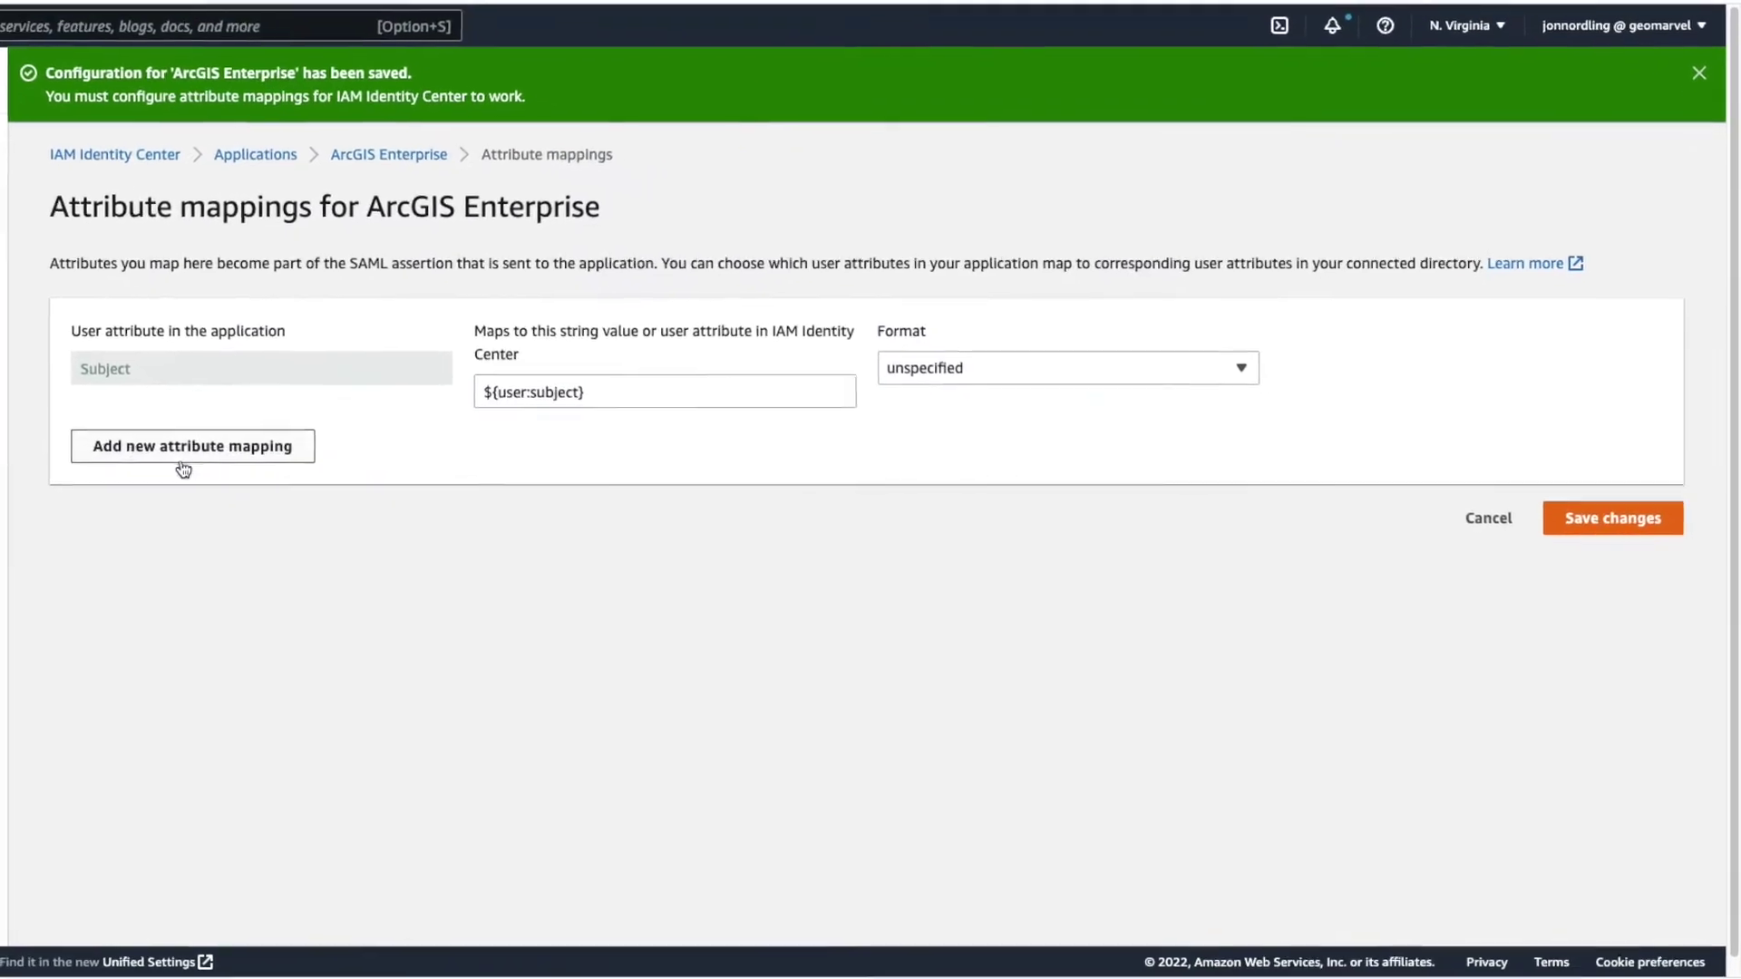
# - Add a Name ID mapping set to ${user:email} from the guide, plus another empty row
pyautogui.click(403, 475)
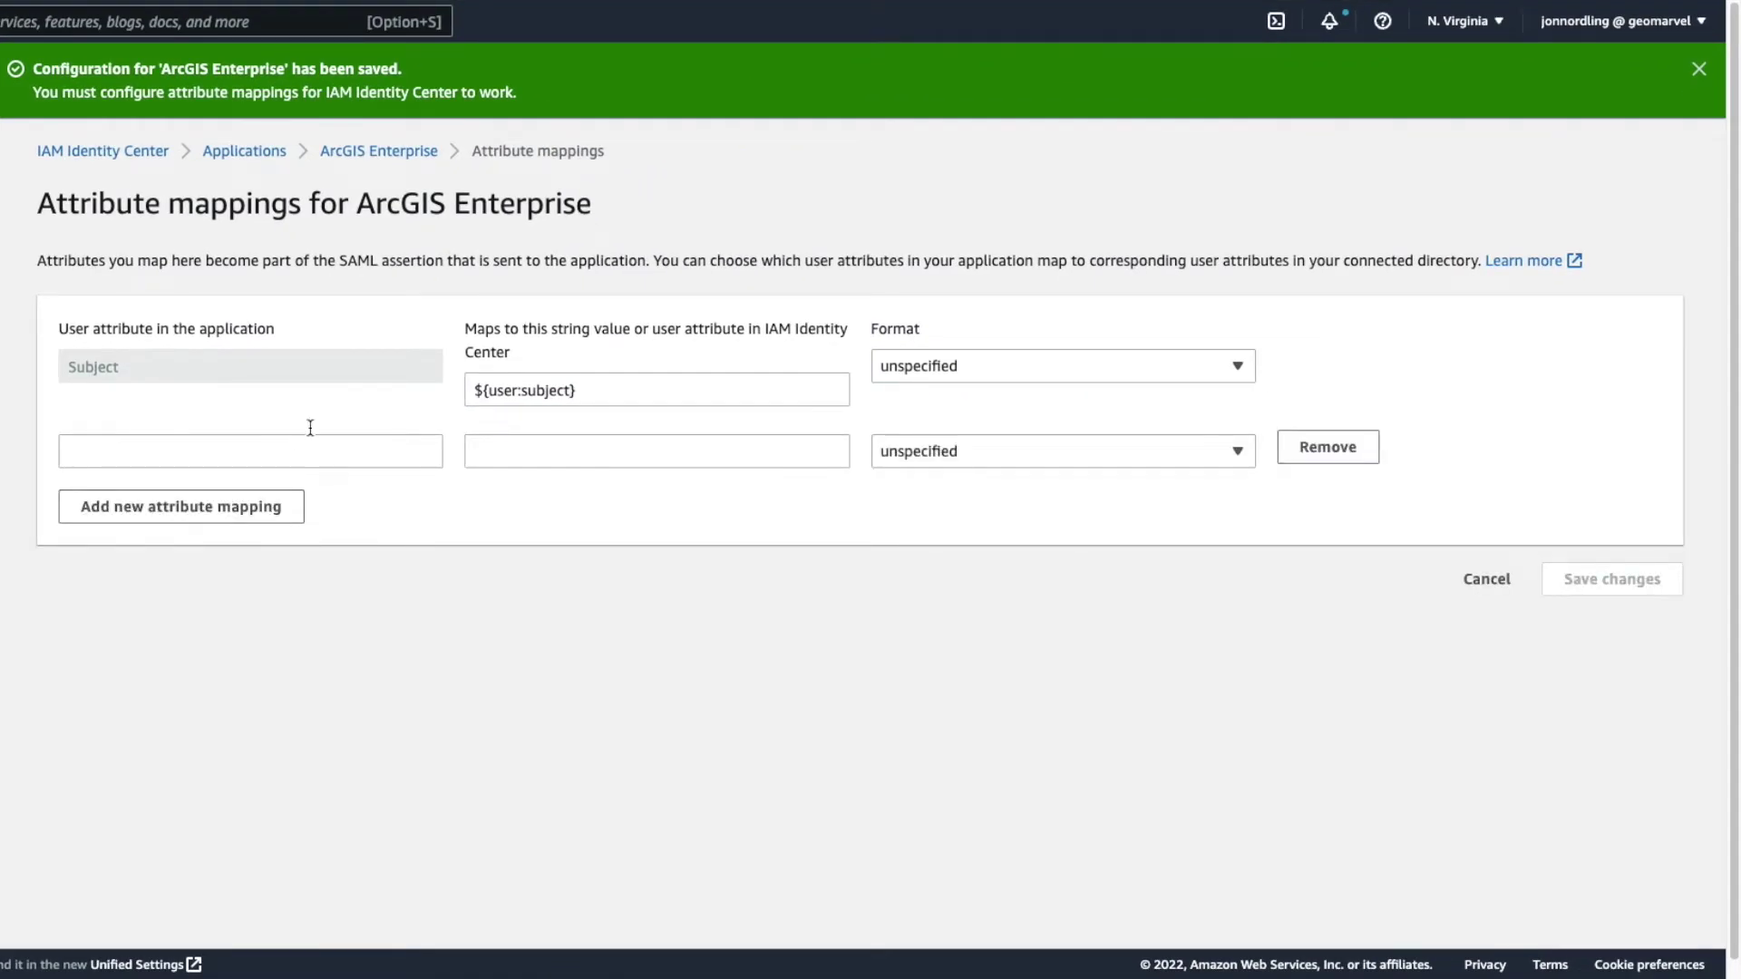
pyautogui.click(305, 453)
pyautogui.write('Name ID')
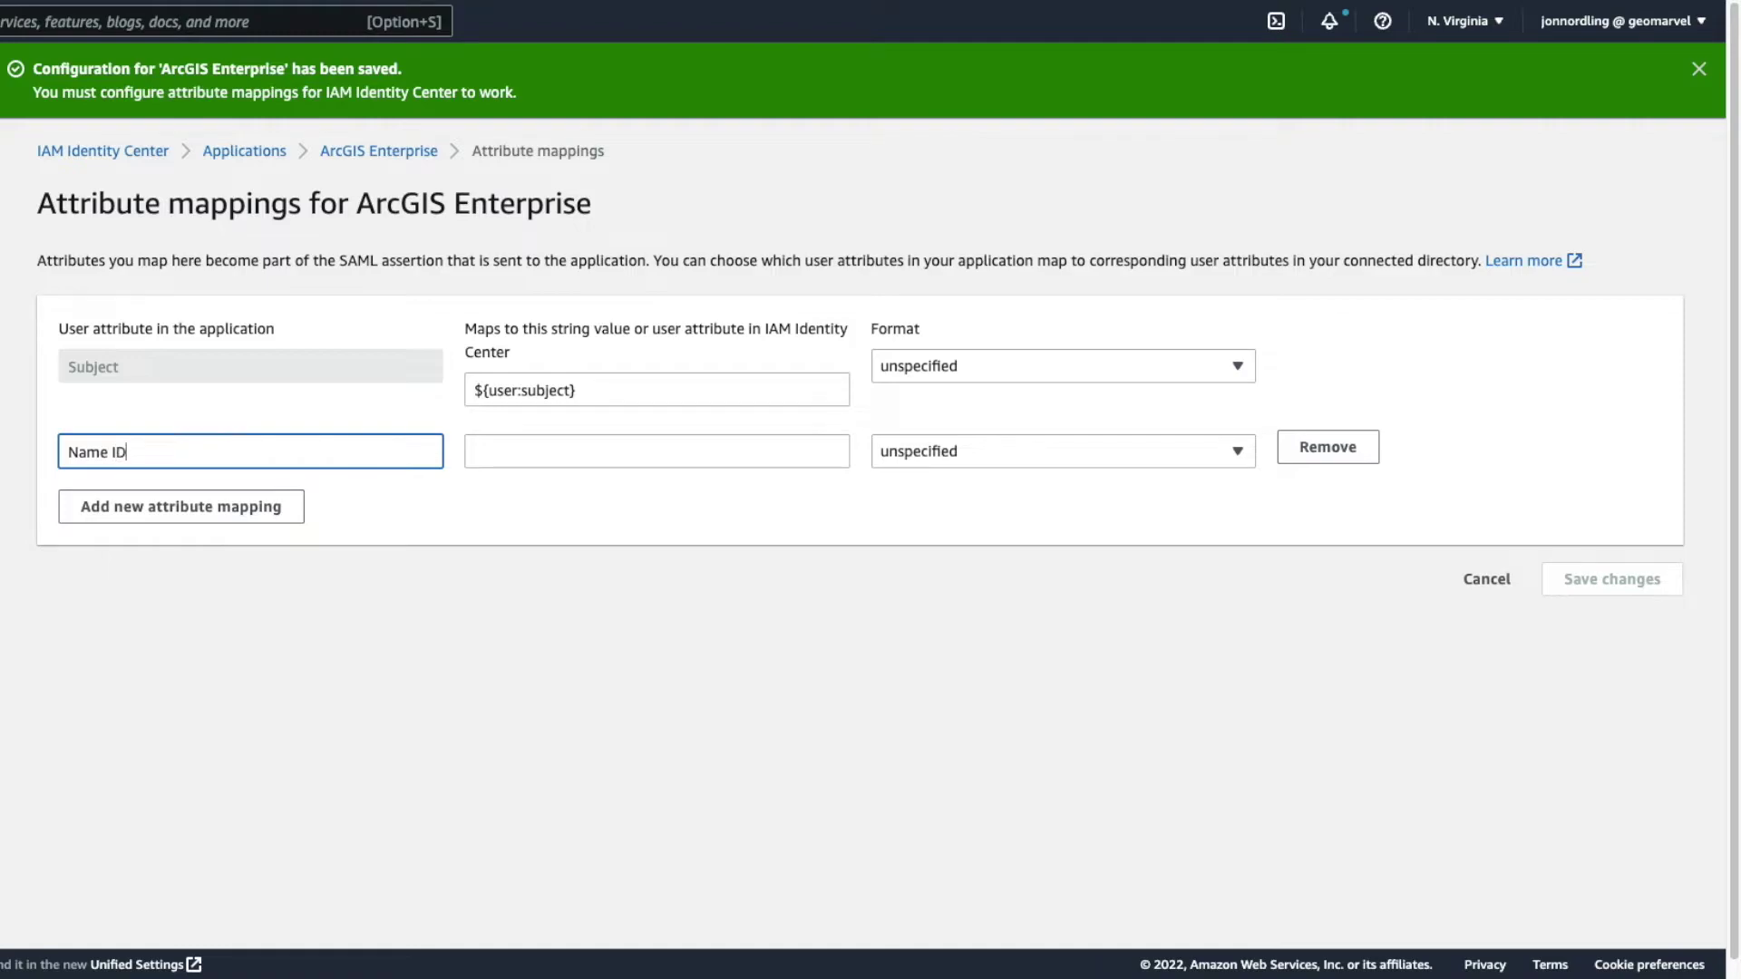
pyautogui.click(656, 450)
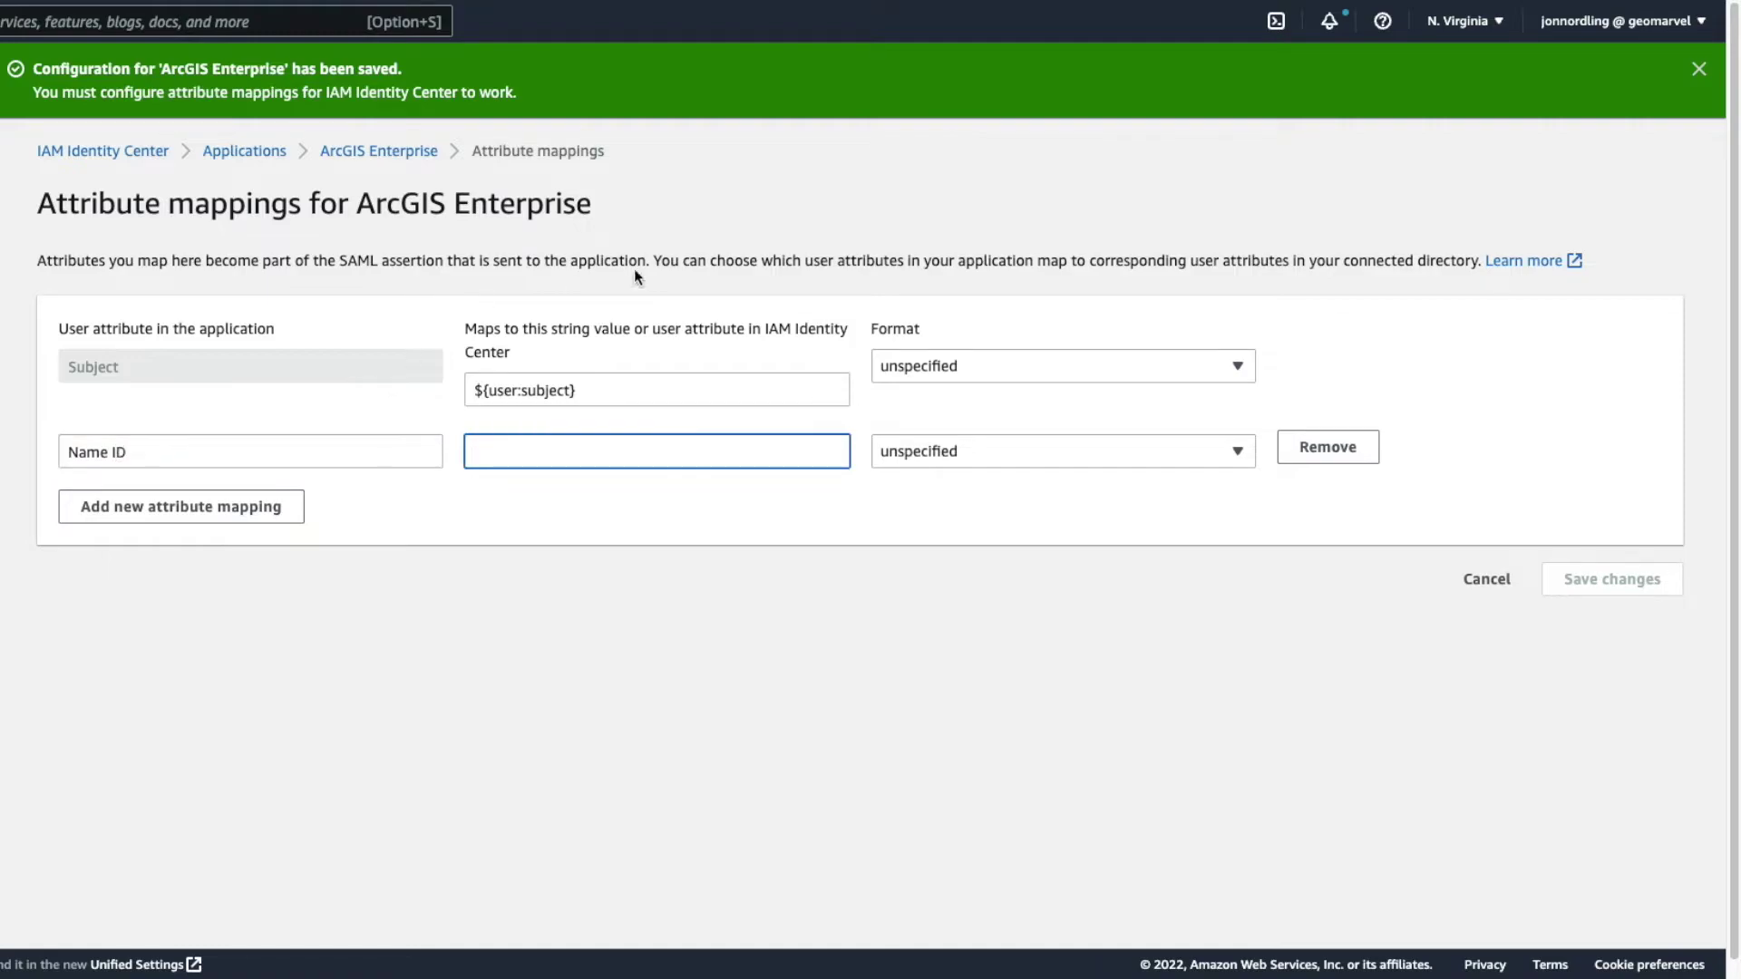
pyautogui.hotkey('ctrl', 'Tab')
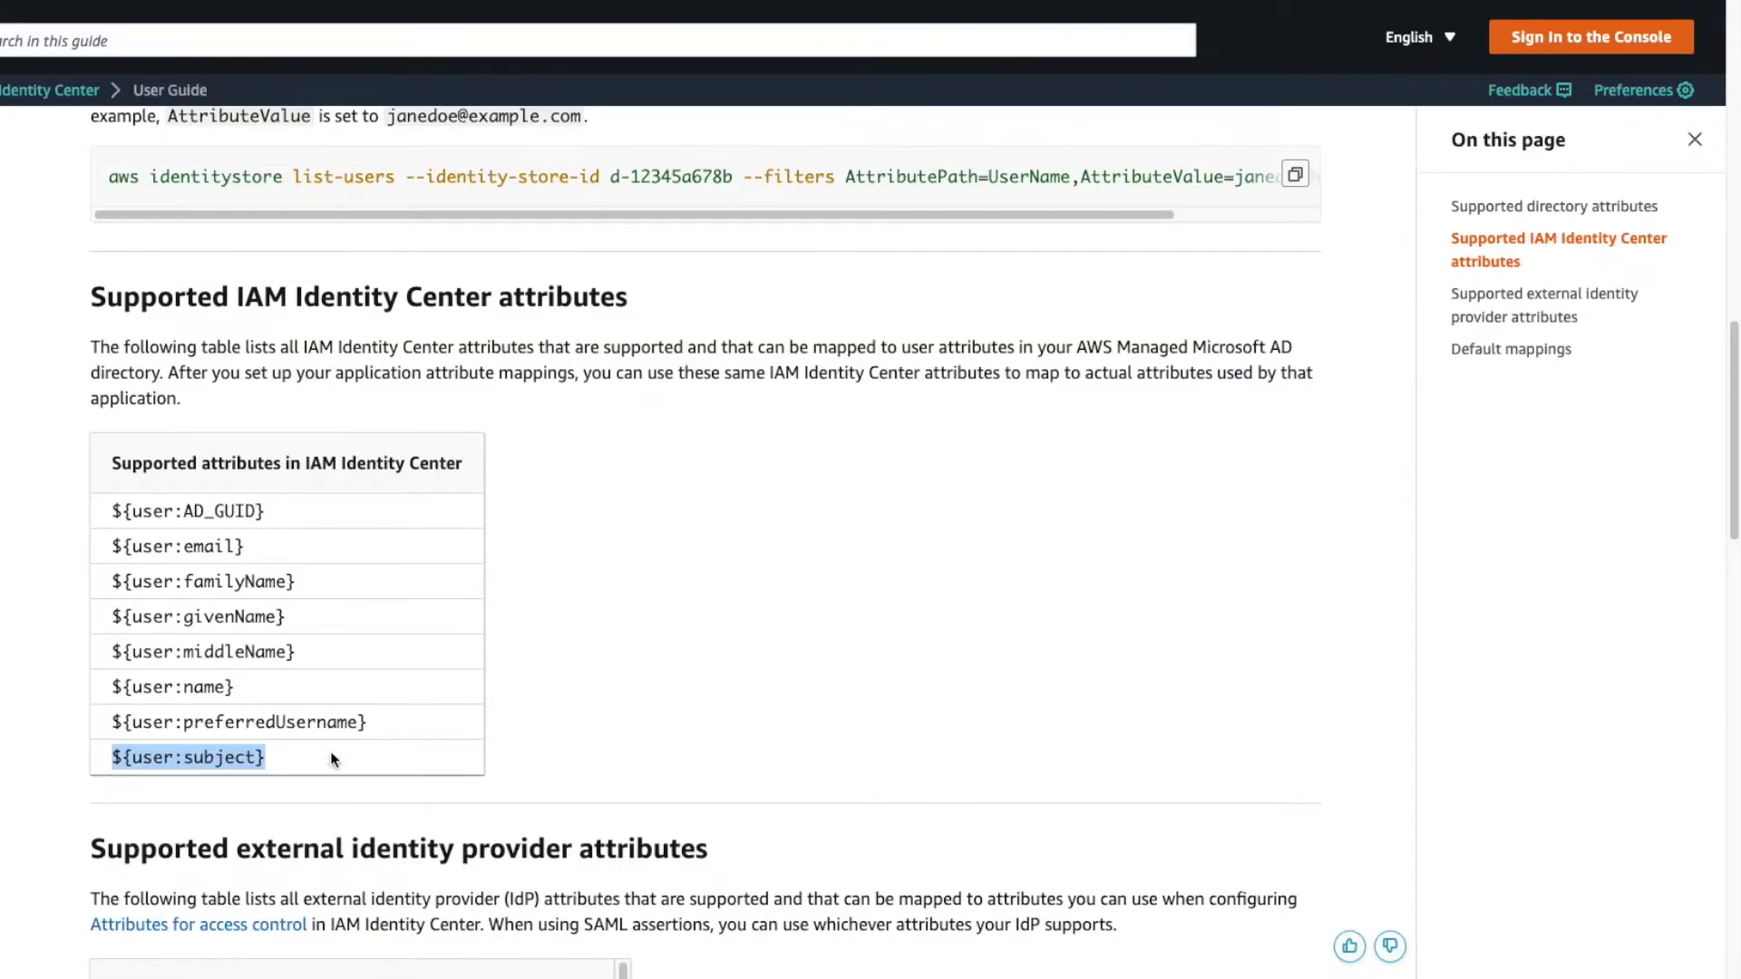
pyautogui.moveTo(270, 546); pyautogui.dragTo(90, 557)
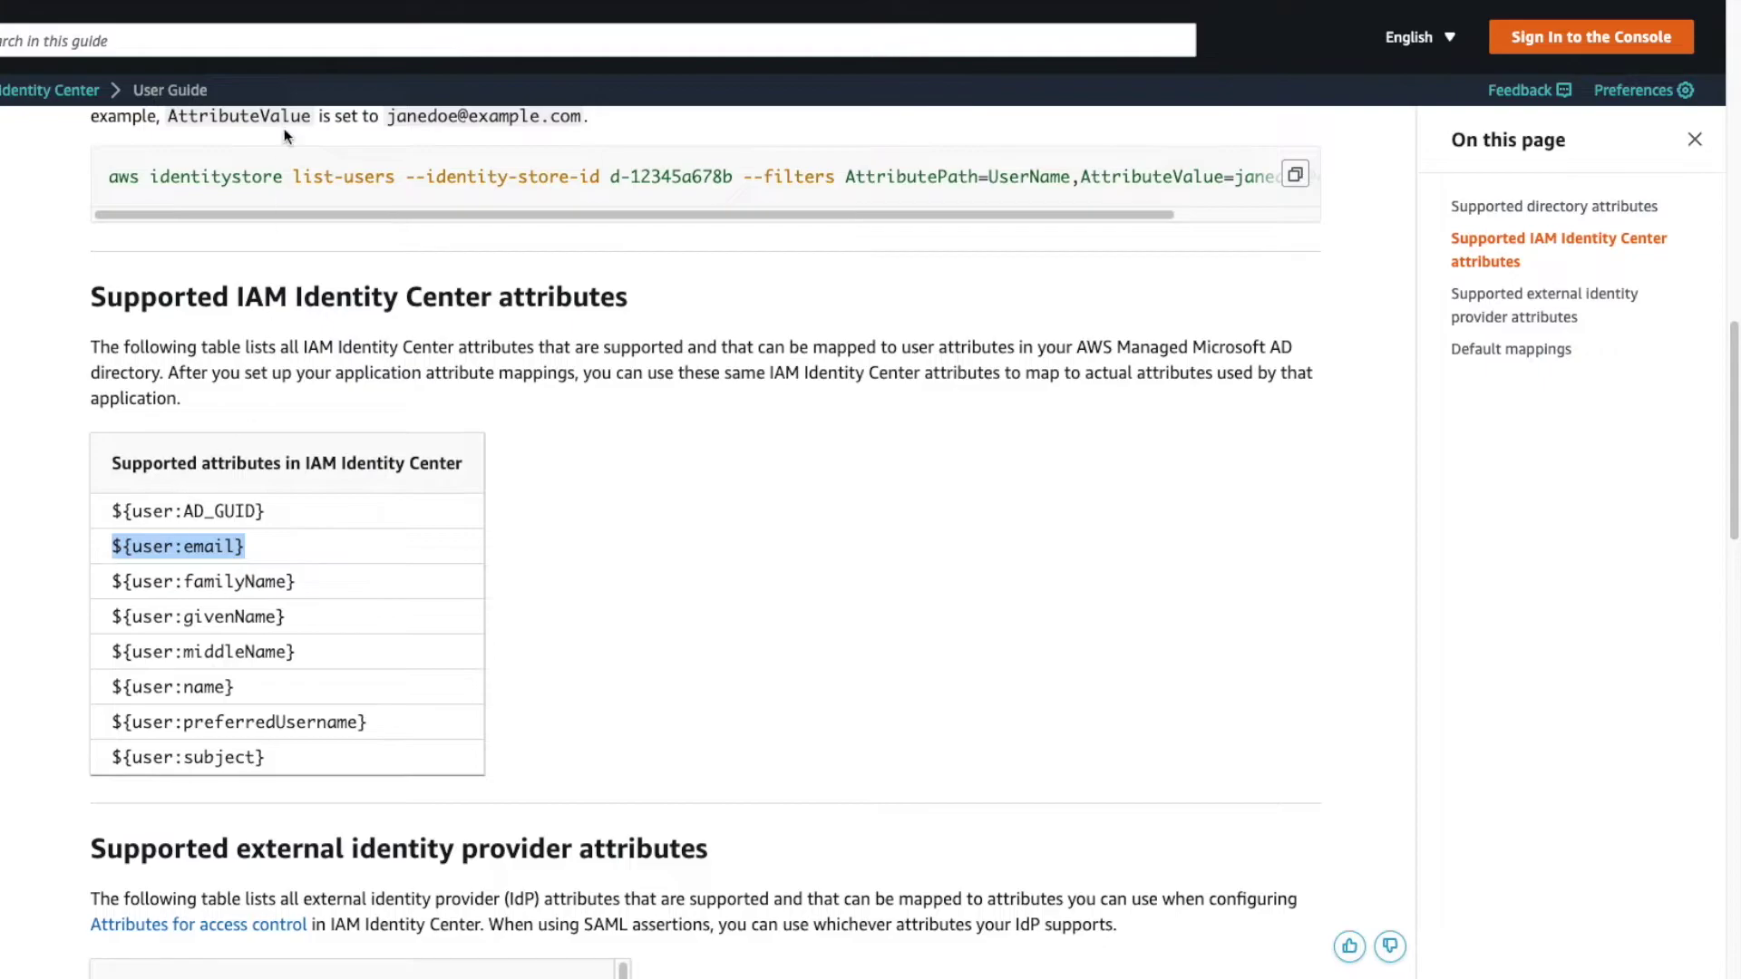
pyautogui.press('super+c')
pyautogui.hotkey('ctrl', 'shift', 'Tab')
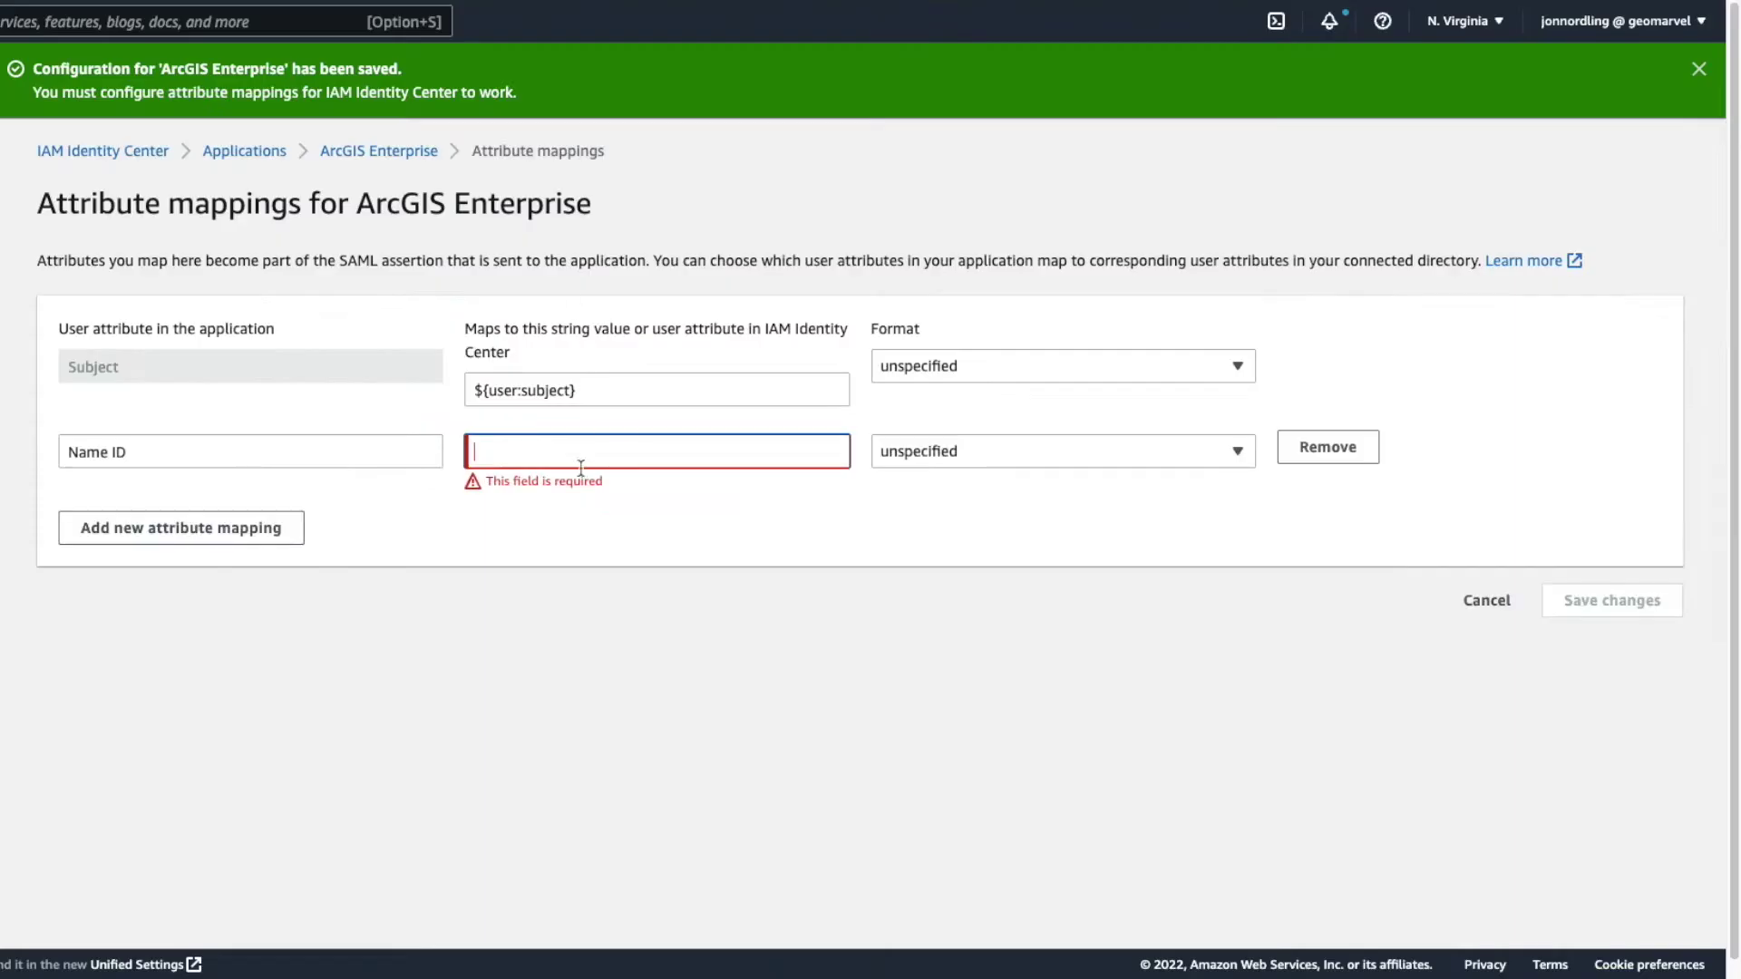
pyautogui.press('super+v')
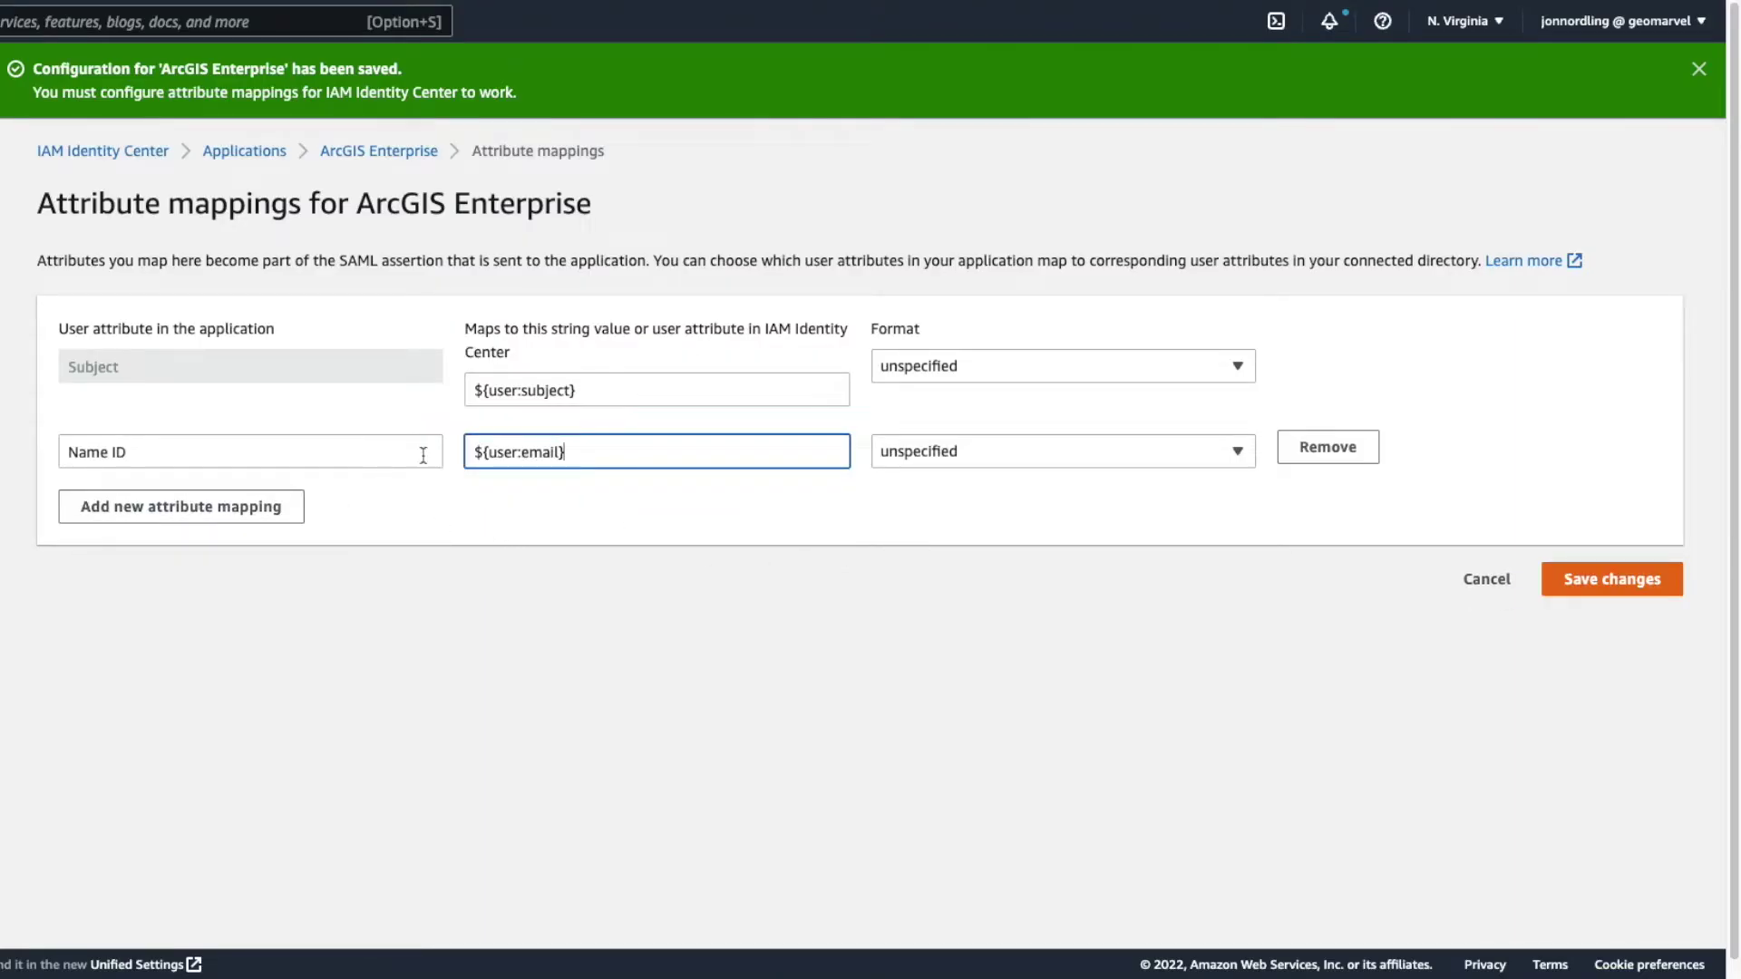
pyautogui.click(263, 507)
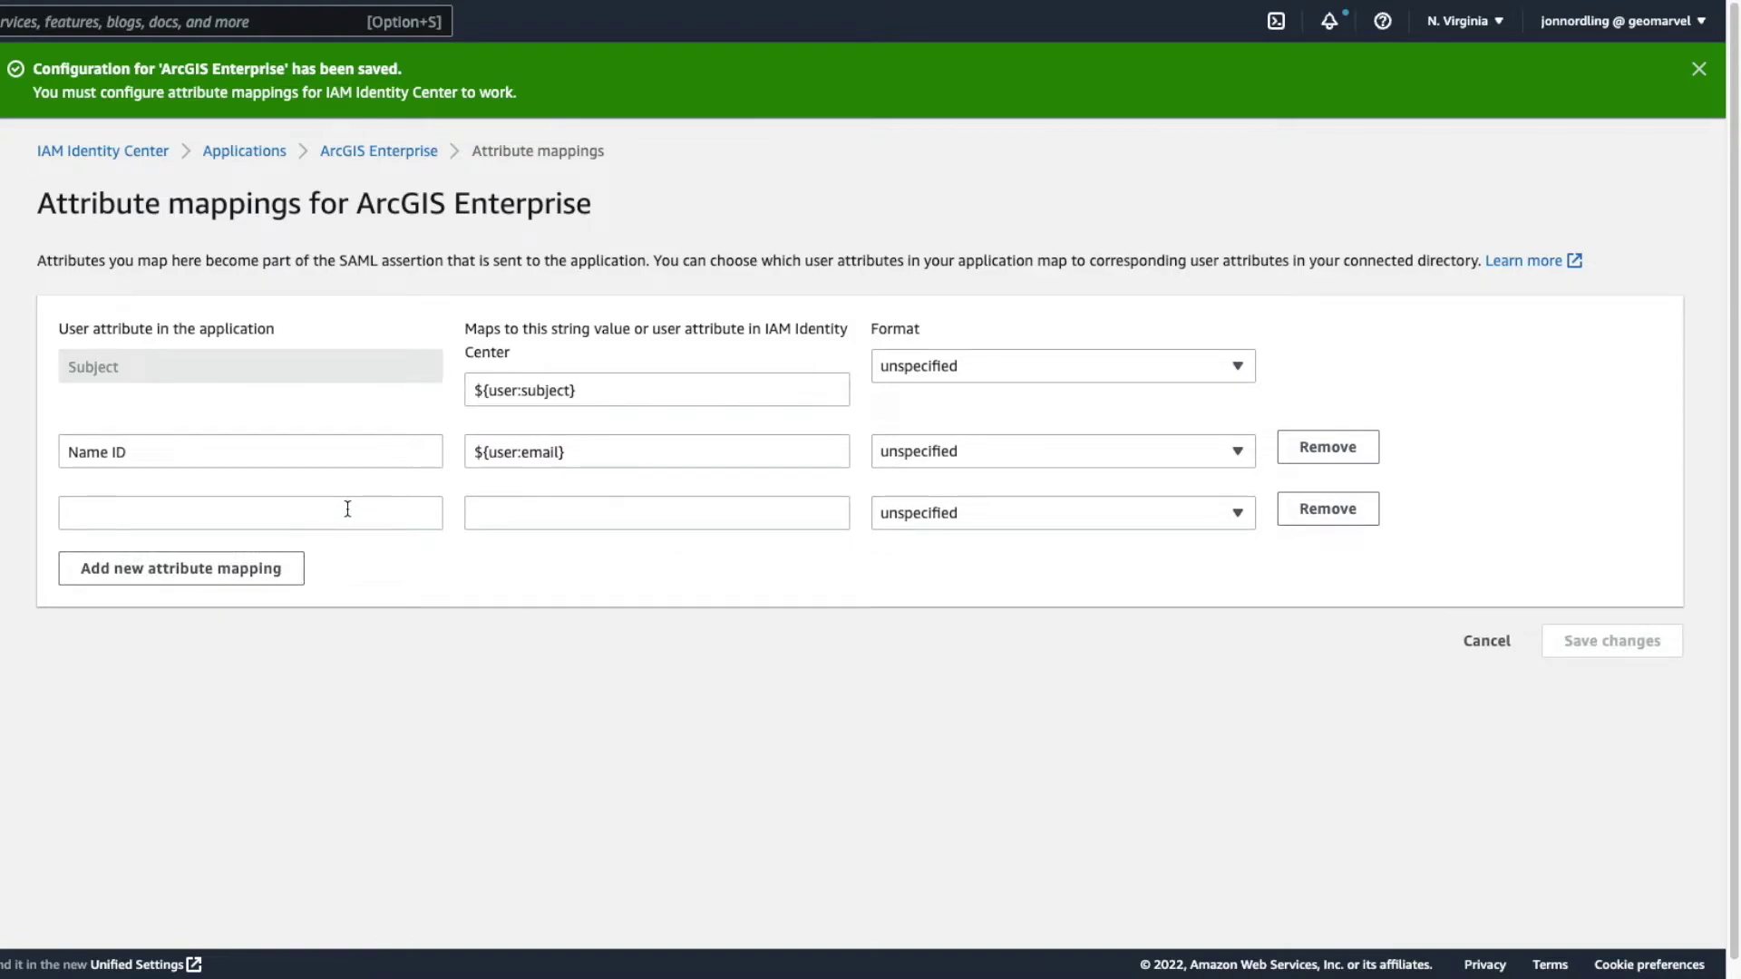
# - Fill the new row as emailaddress mapped to ${user:email}
pyautogui.click(347, 508)
pyautogui.write('emailaddress')
pyautogui.moveTo(776, 444); pyautogui.dragTo(357, 451)
pyautogui.hotkey('ctrl', 'c')
pyautogui.click(505, 511)
pyautogui.hotkey('ctrl', 'v')
# - Add a surename mapping with value ${user:familyName} copied from the guide
pyautogui.click(253, 582)
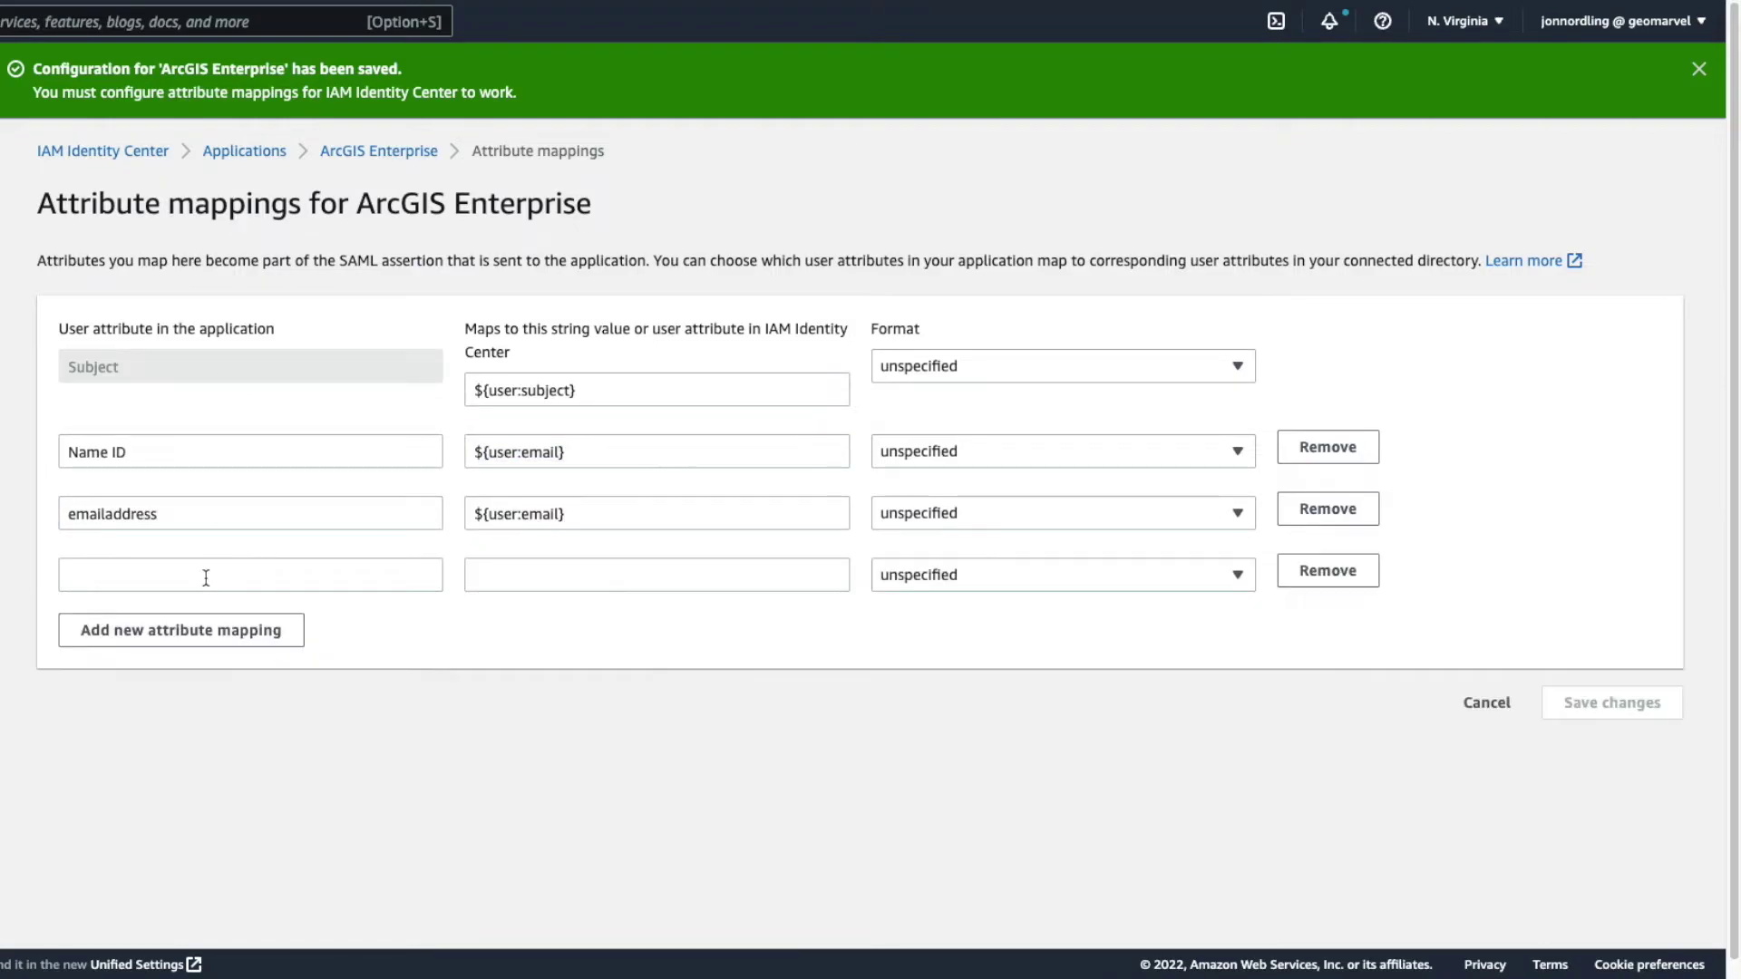
pyautogui.click(206, 579)
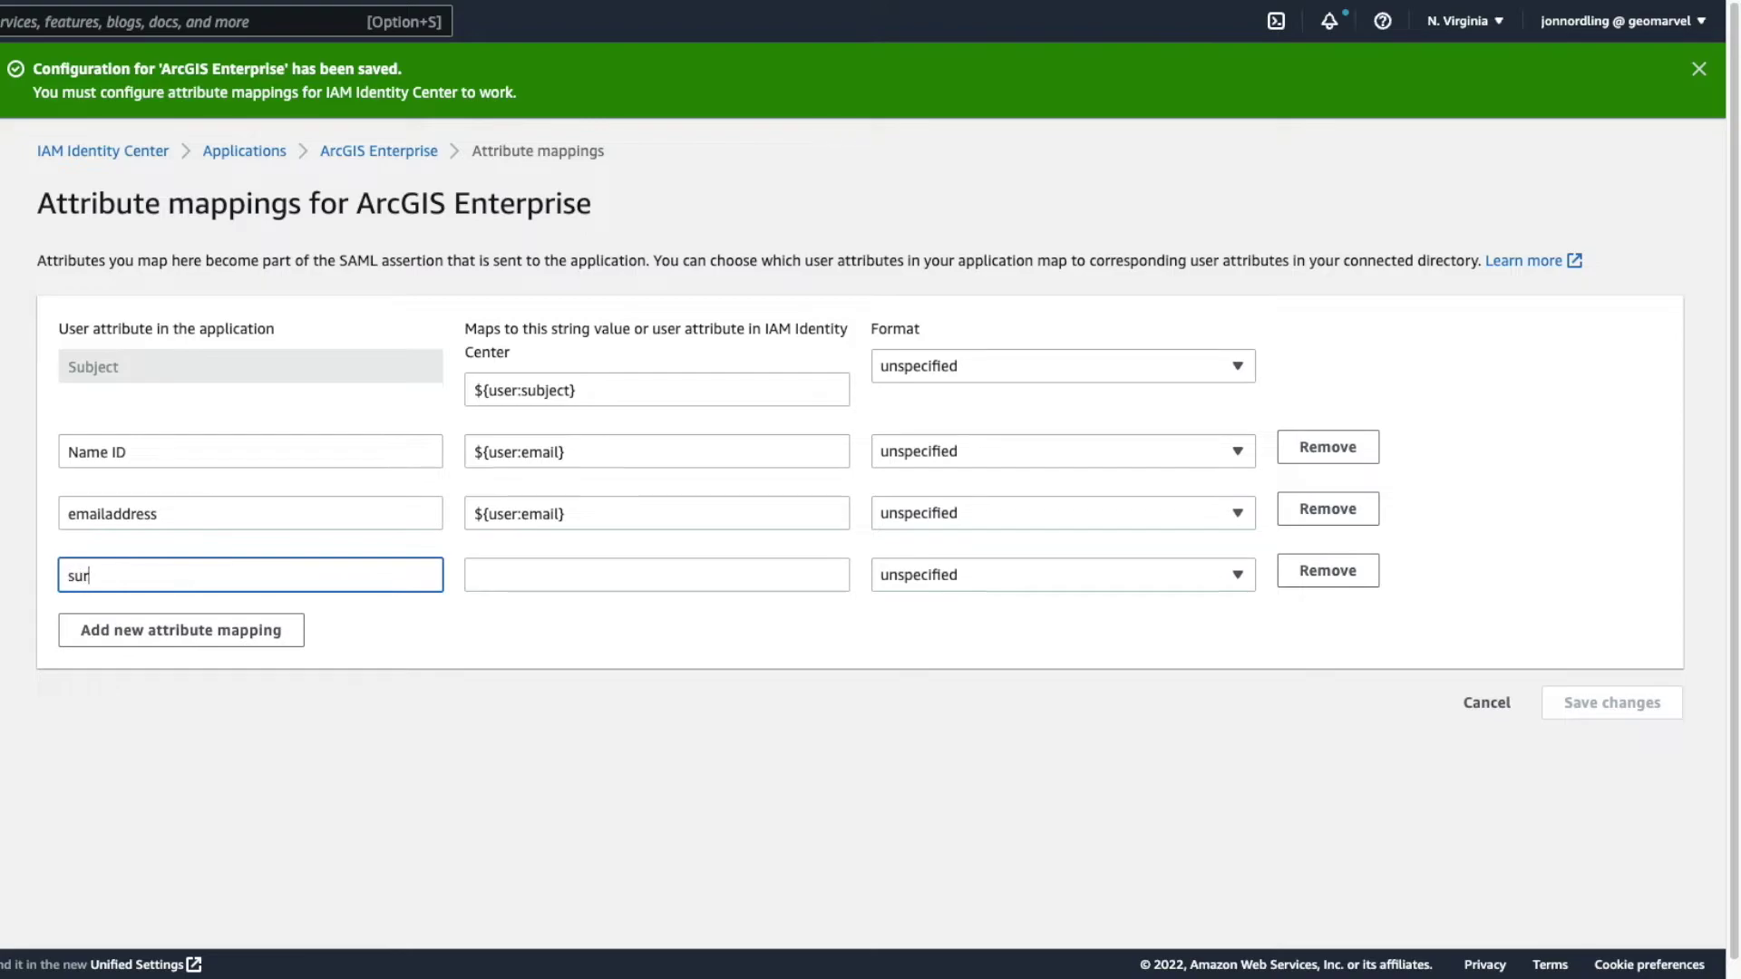
pyautogui.write('surename')
pyautogui.press('Tab')
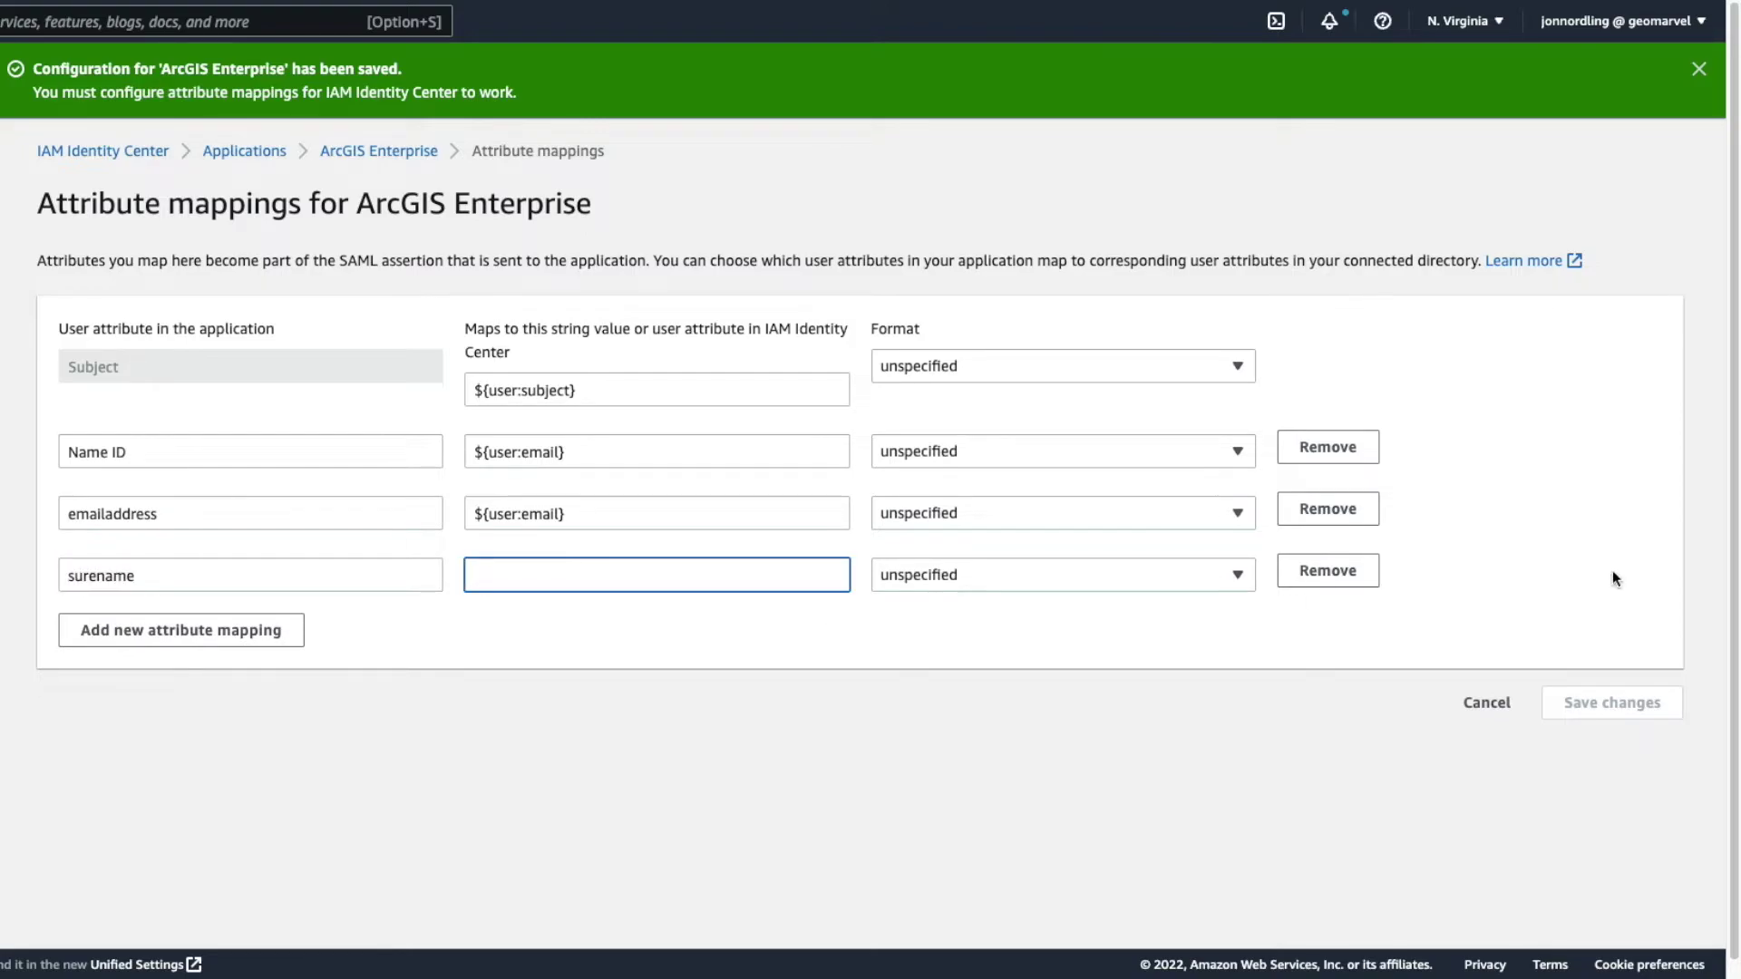
pyautogui.hotkey('ctrl', 'Tab')
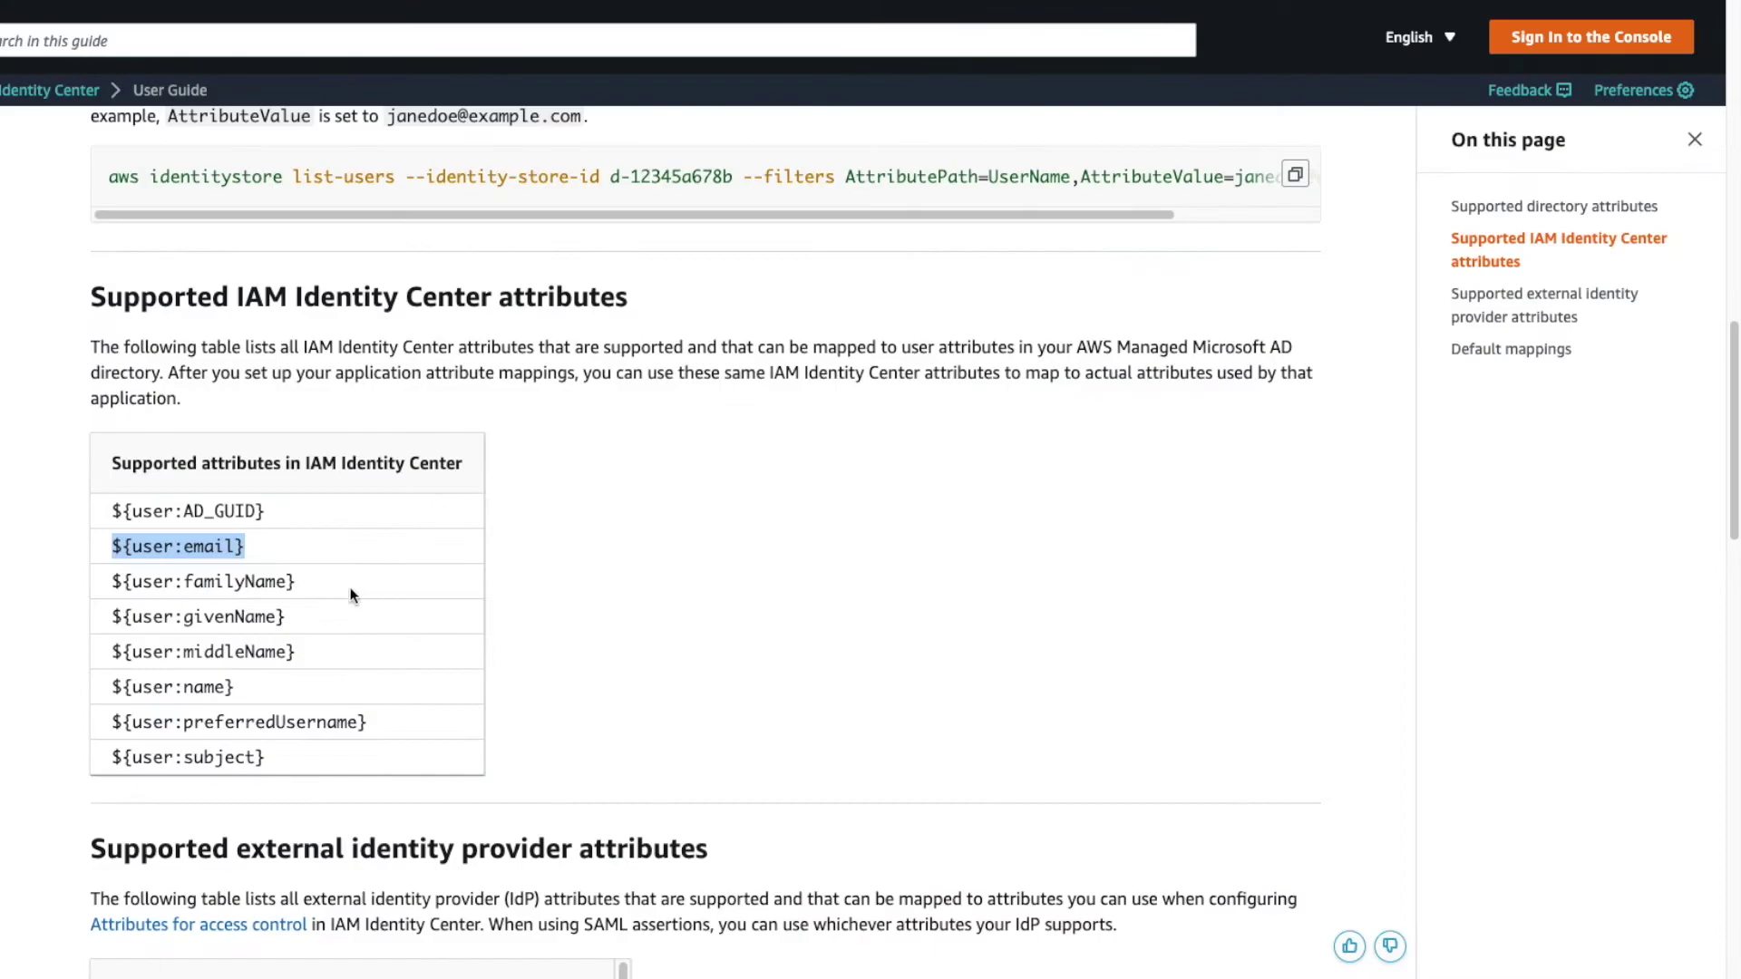
pyautogui.moveTo(314, 584); pyautogui.dragTo(111, 581)
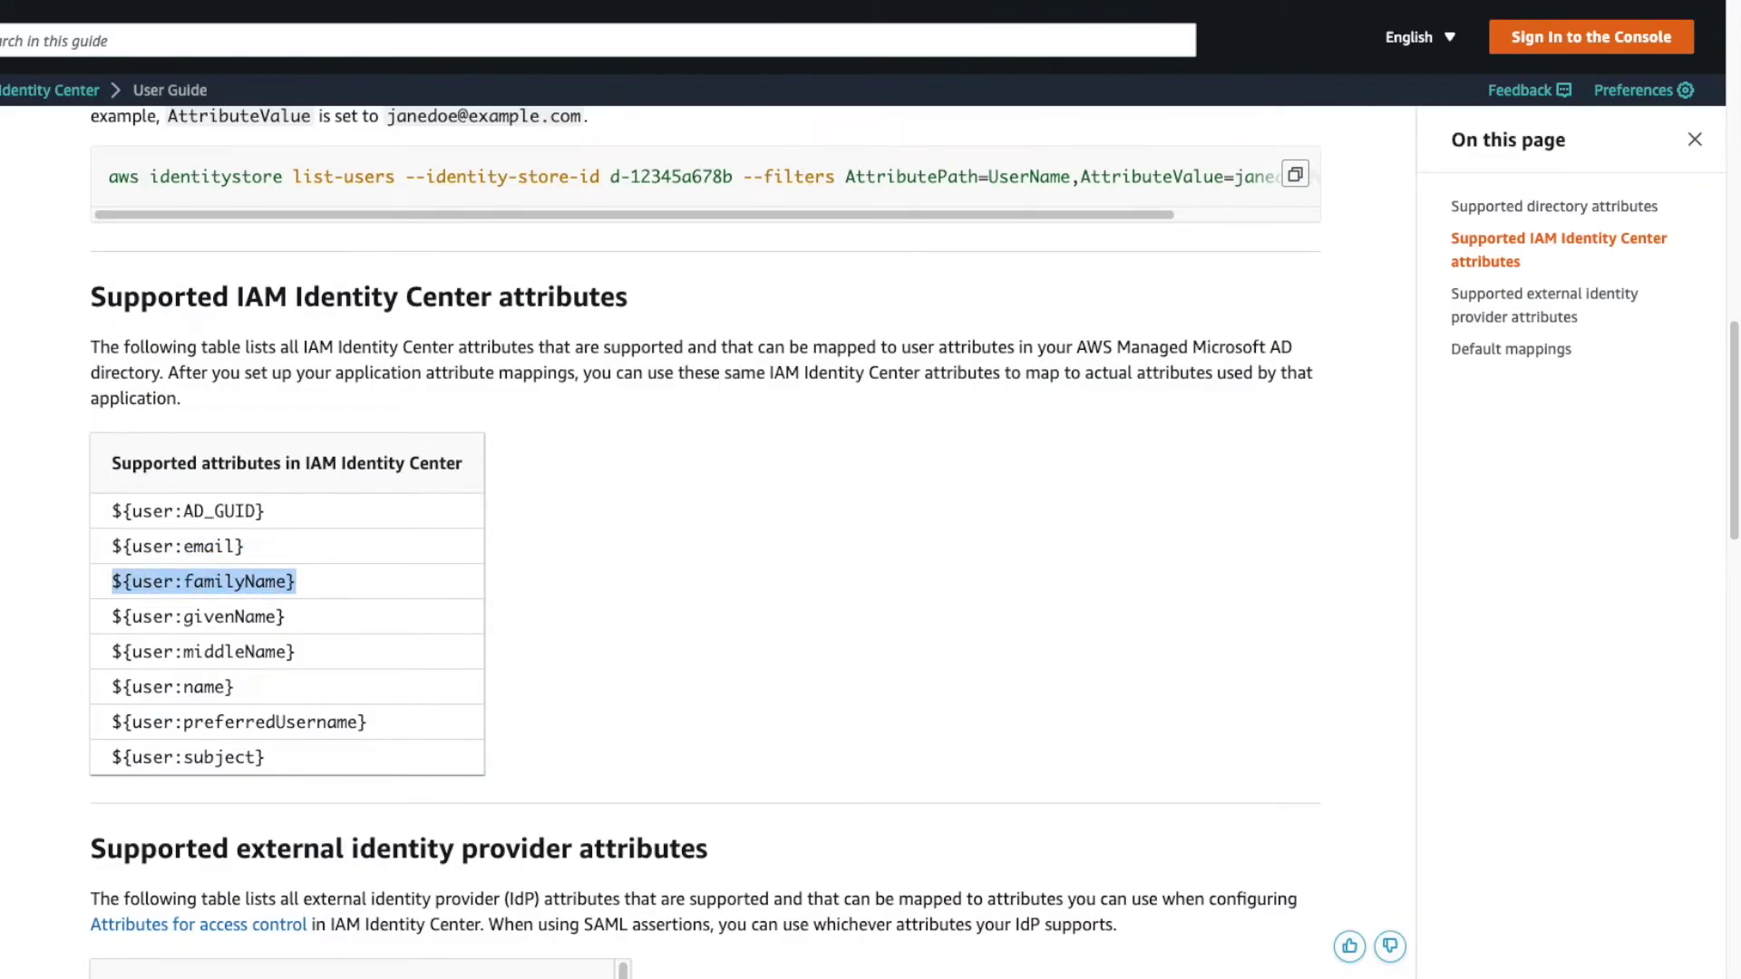
pyautogui.hotkey('ctrl', 'shift', 'Tab')
pyautogui.hotkey('ctrl', 'v')
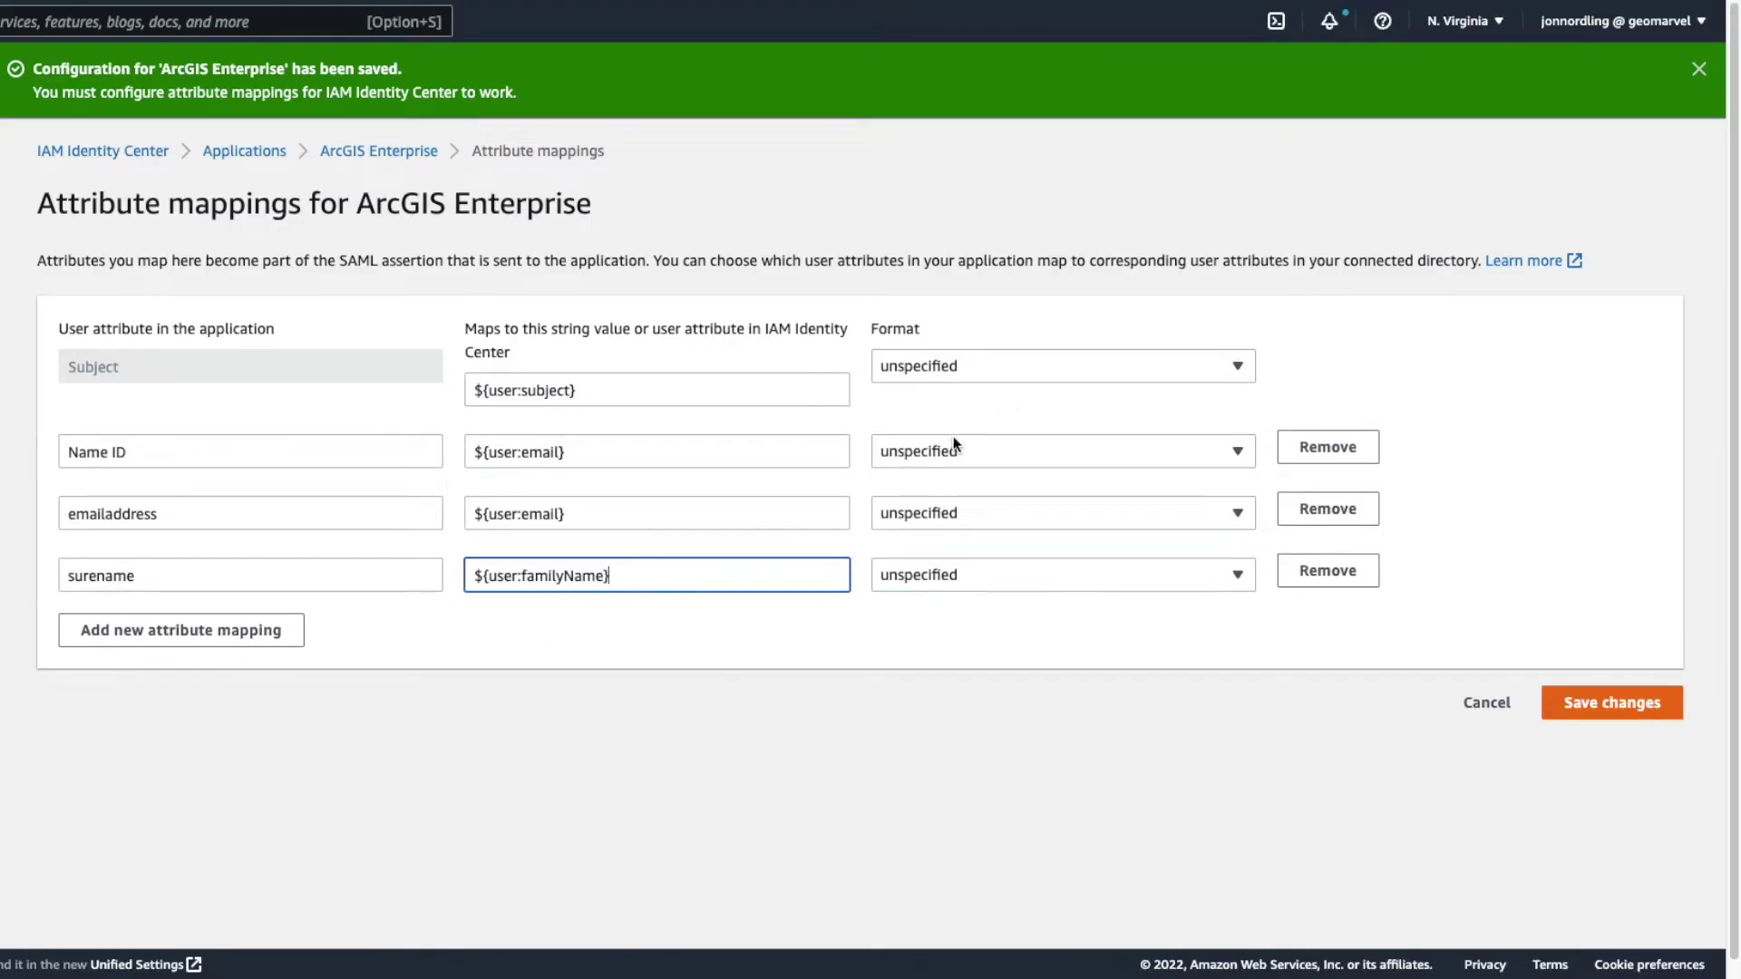
# - Add a givenName mapping with value ${user:givenName} and save the attribute mappings
pyautogui.click(248, 631)
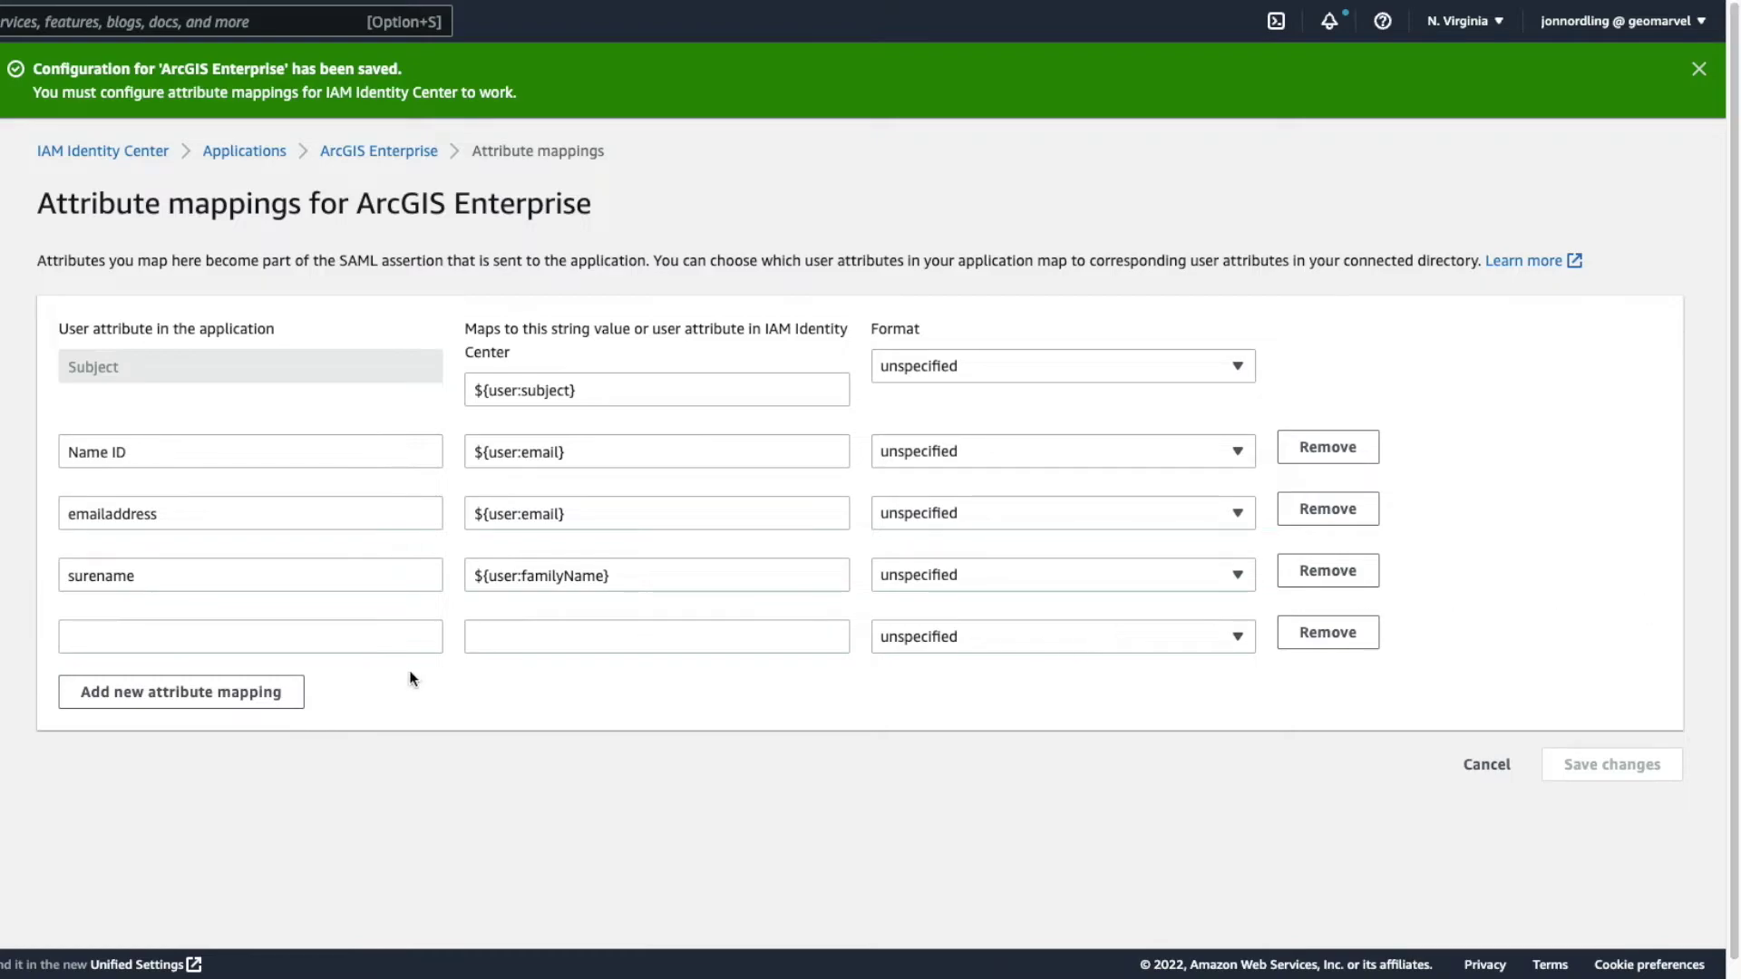
pyautogui.click(391, 647)
pyautogui.write('givenname')
pyautogui.press('BackSpace')
pyautogui.write('N')
pyautogui.click(672, 635)
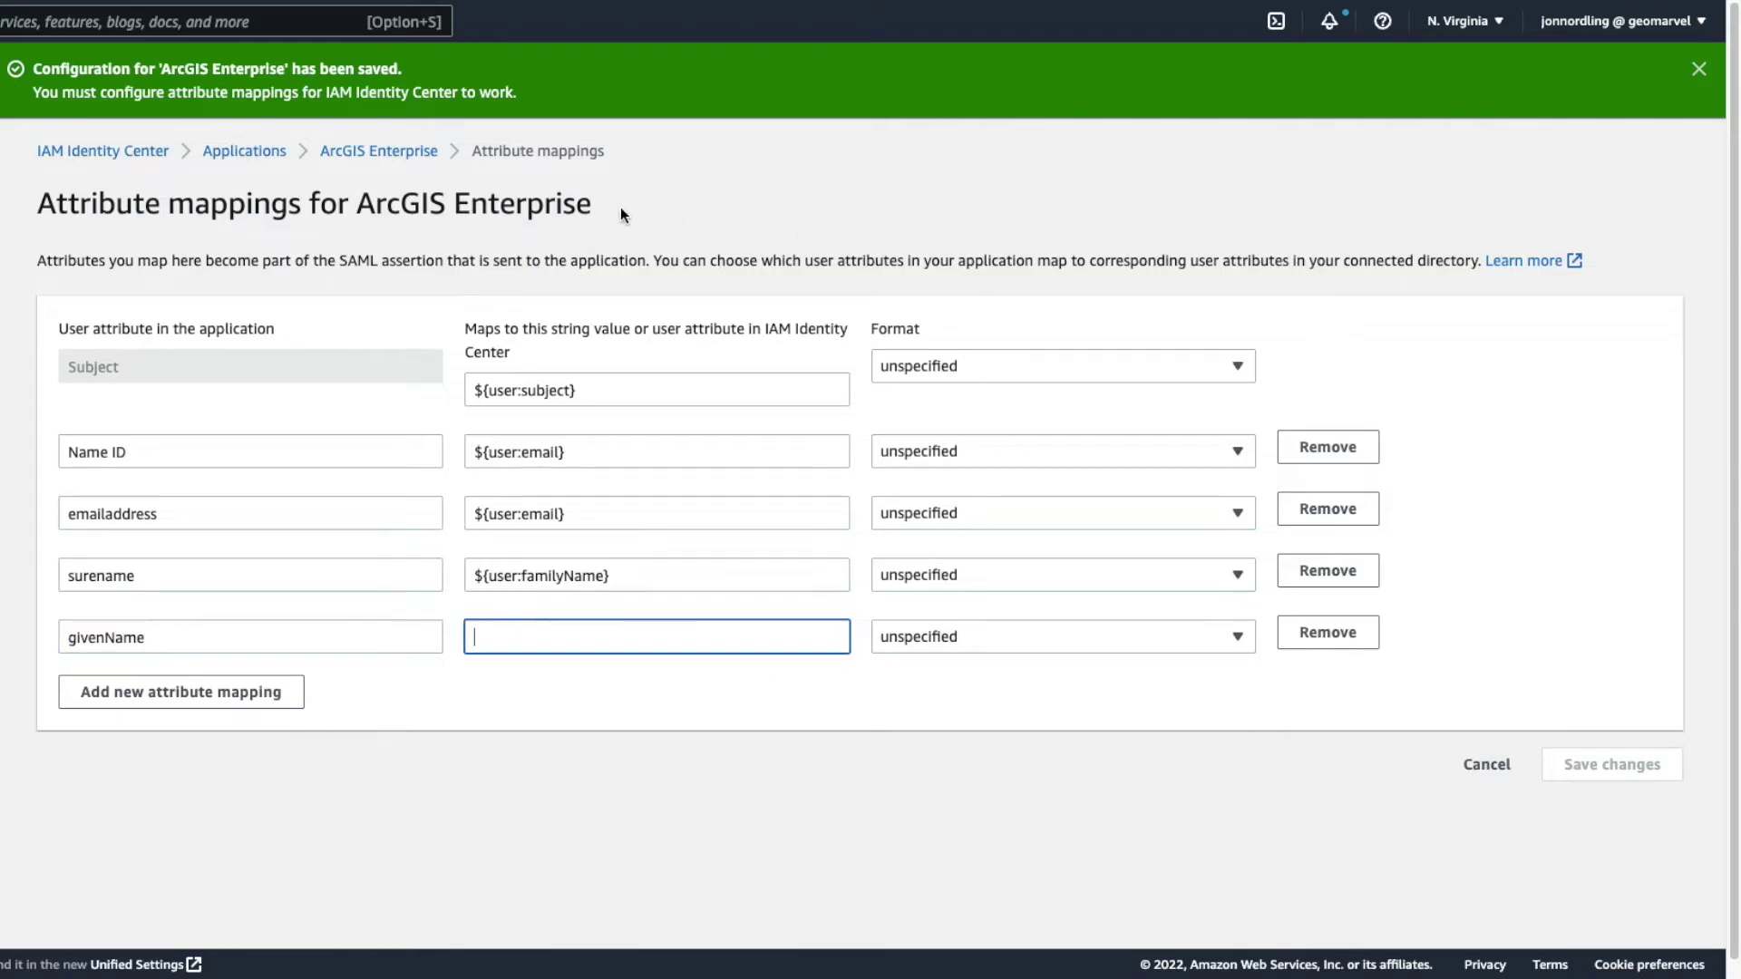
pyautogui.press('super+Tab')
pyautogui.moveTo(290, 619); pyautogui.dragTo(168, 627)
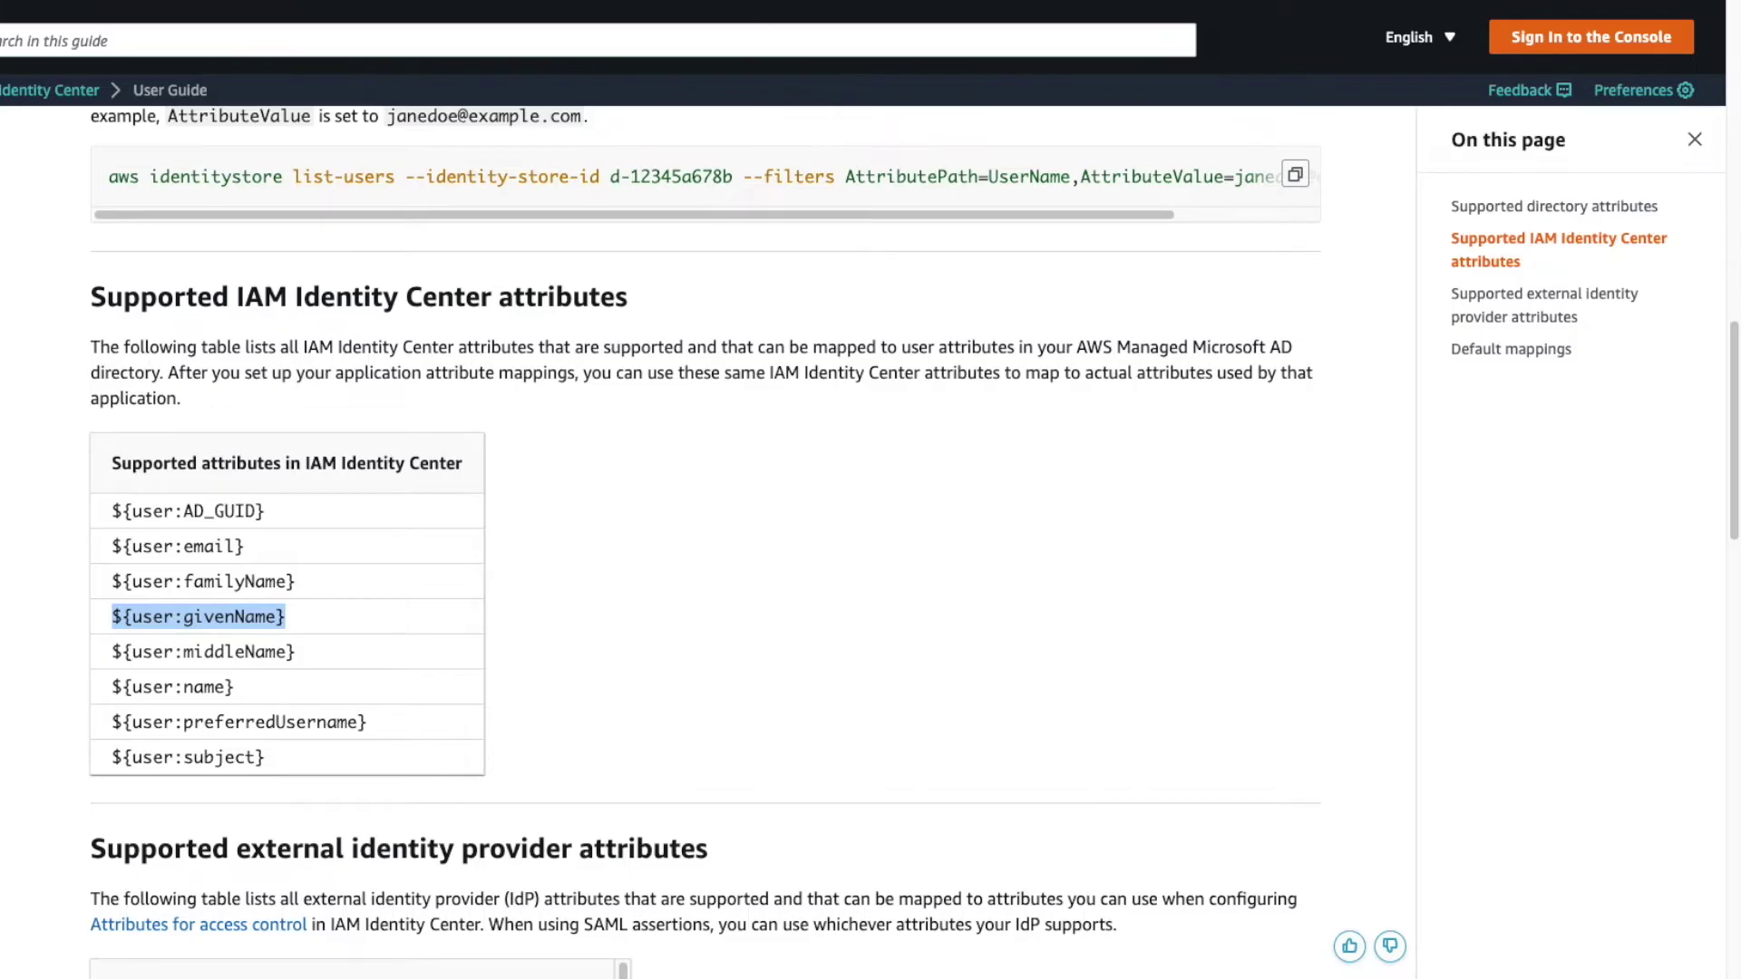
pyautogui.press('super+Tab')
pyautogui.write('${user:givenName}')
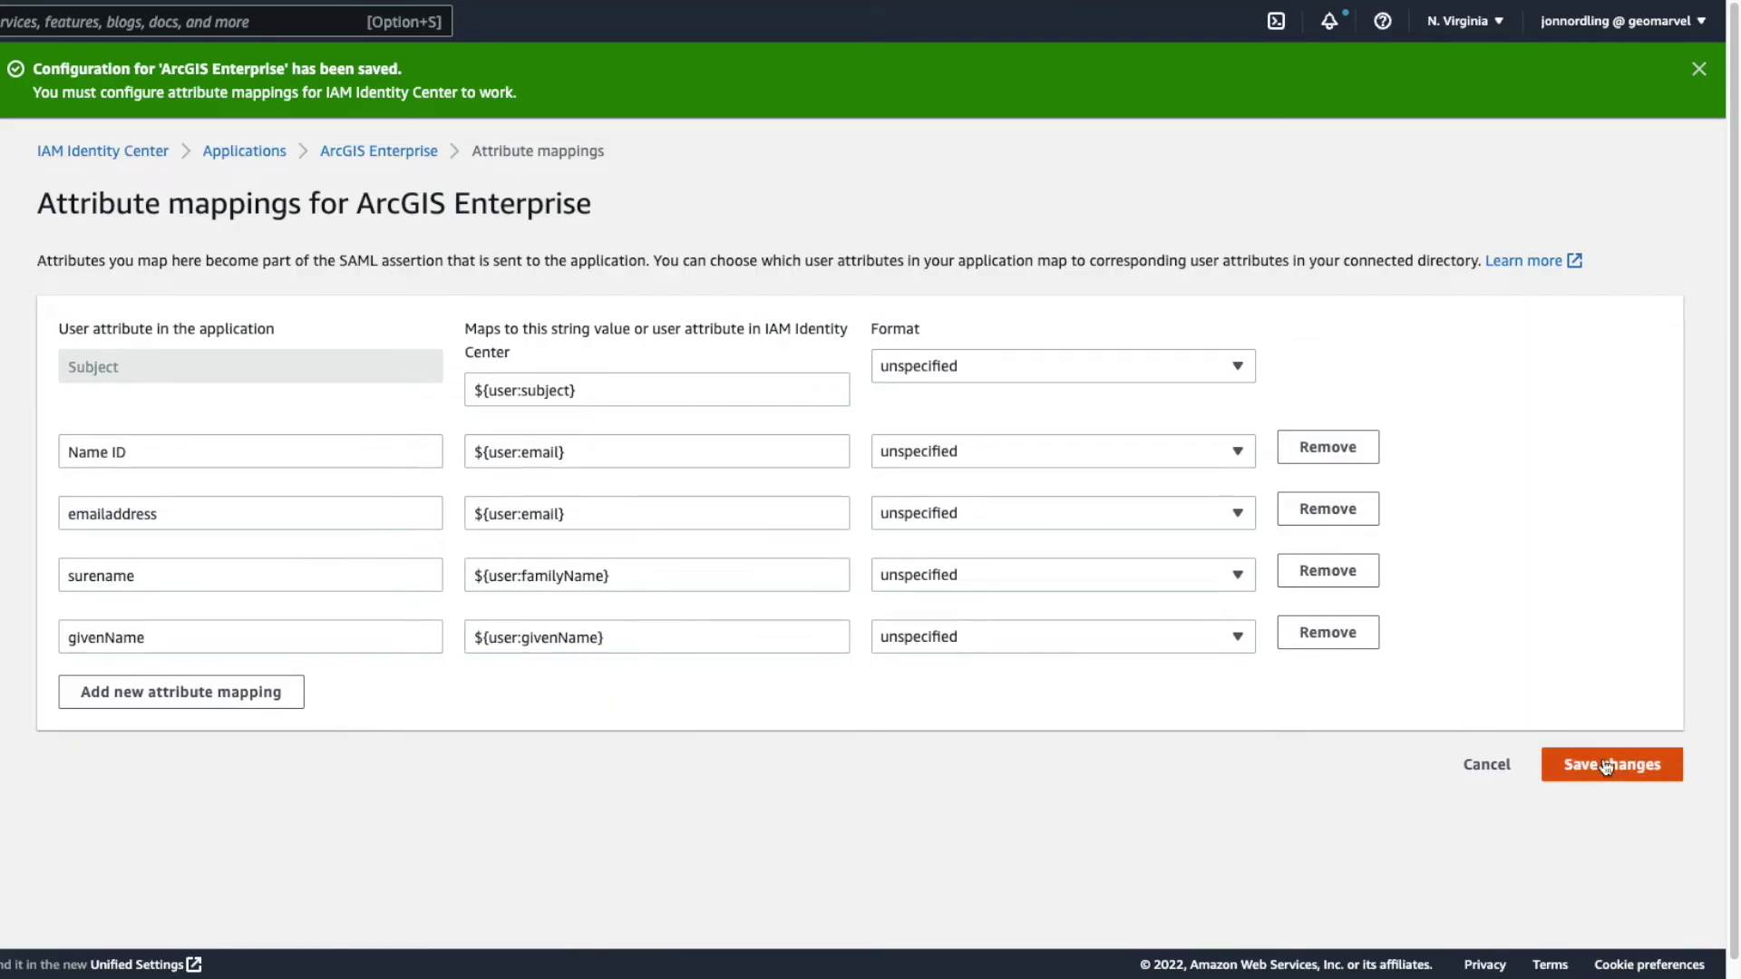
pyautogui.click(1606, 766)
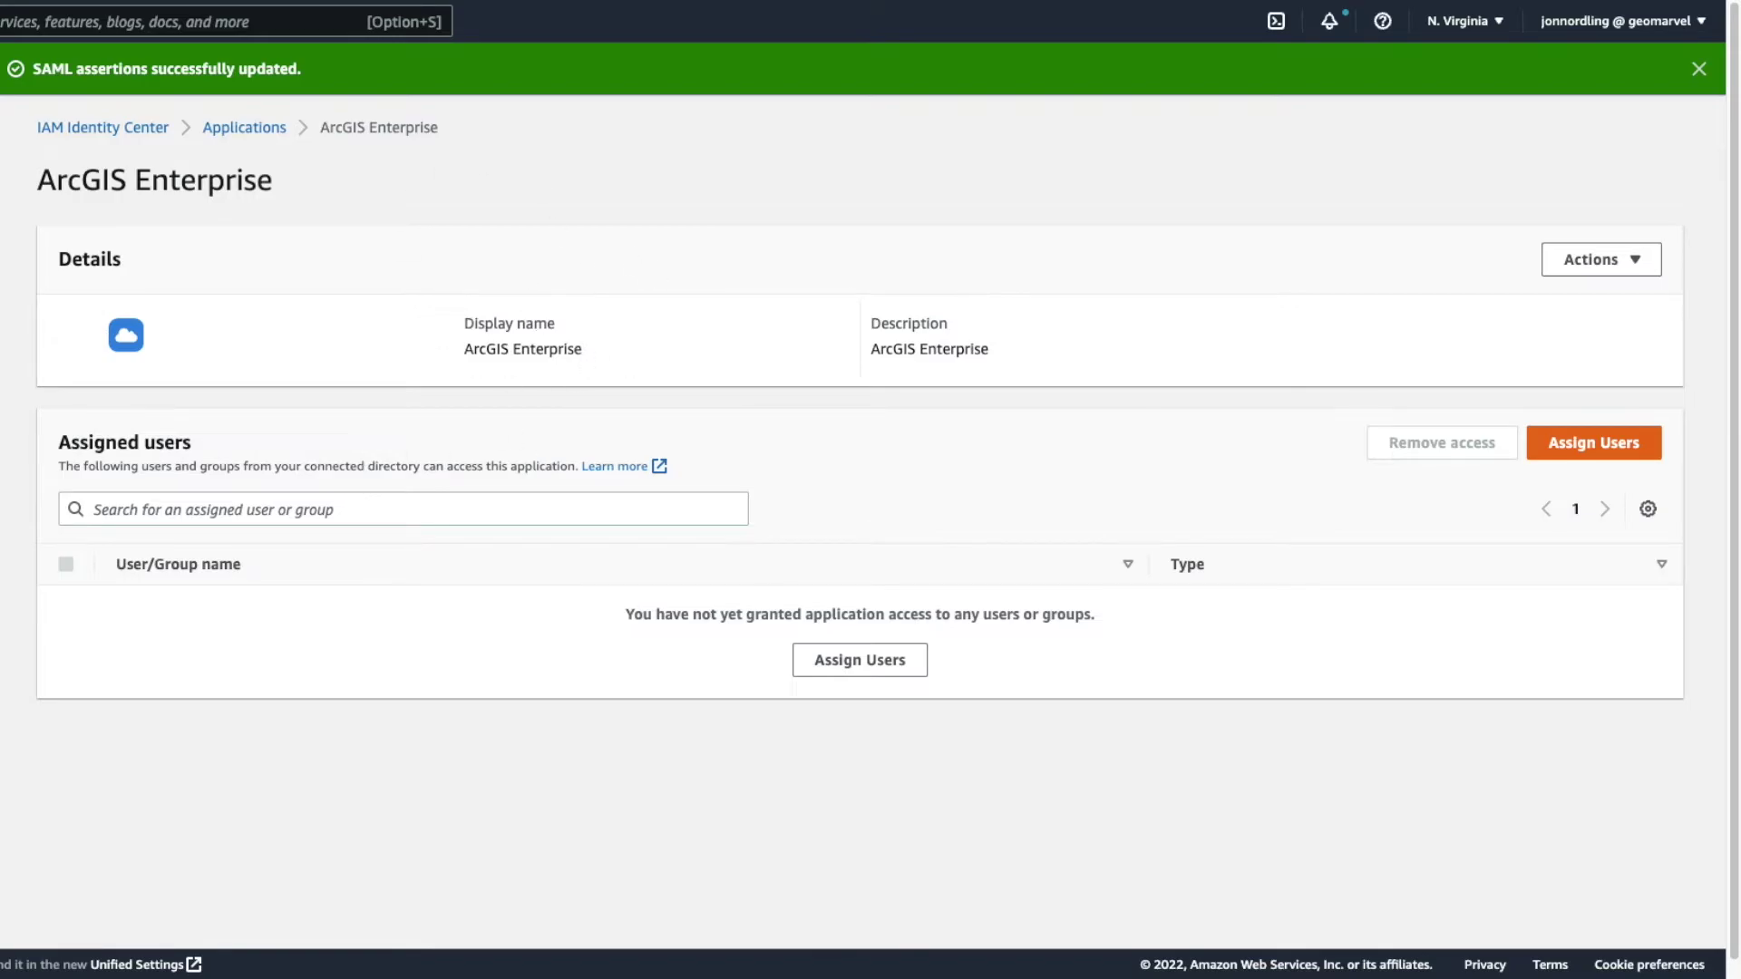
pyautogui.click(553, 44)
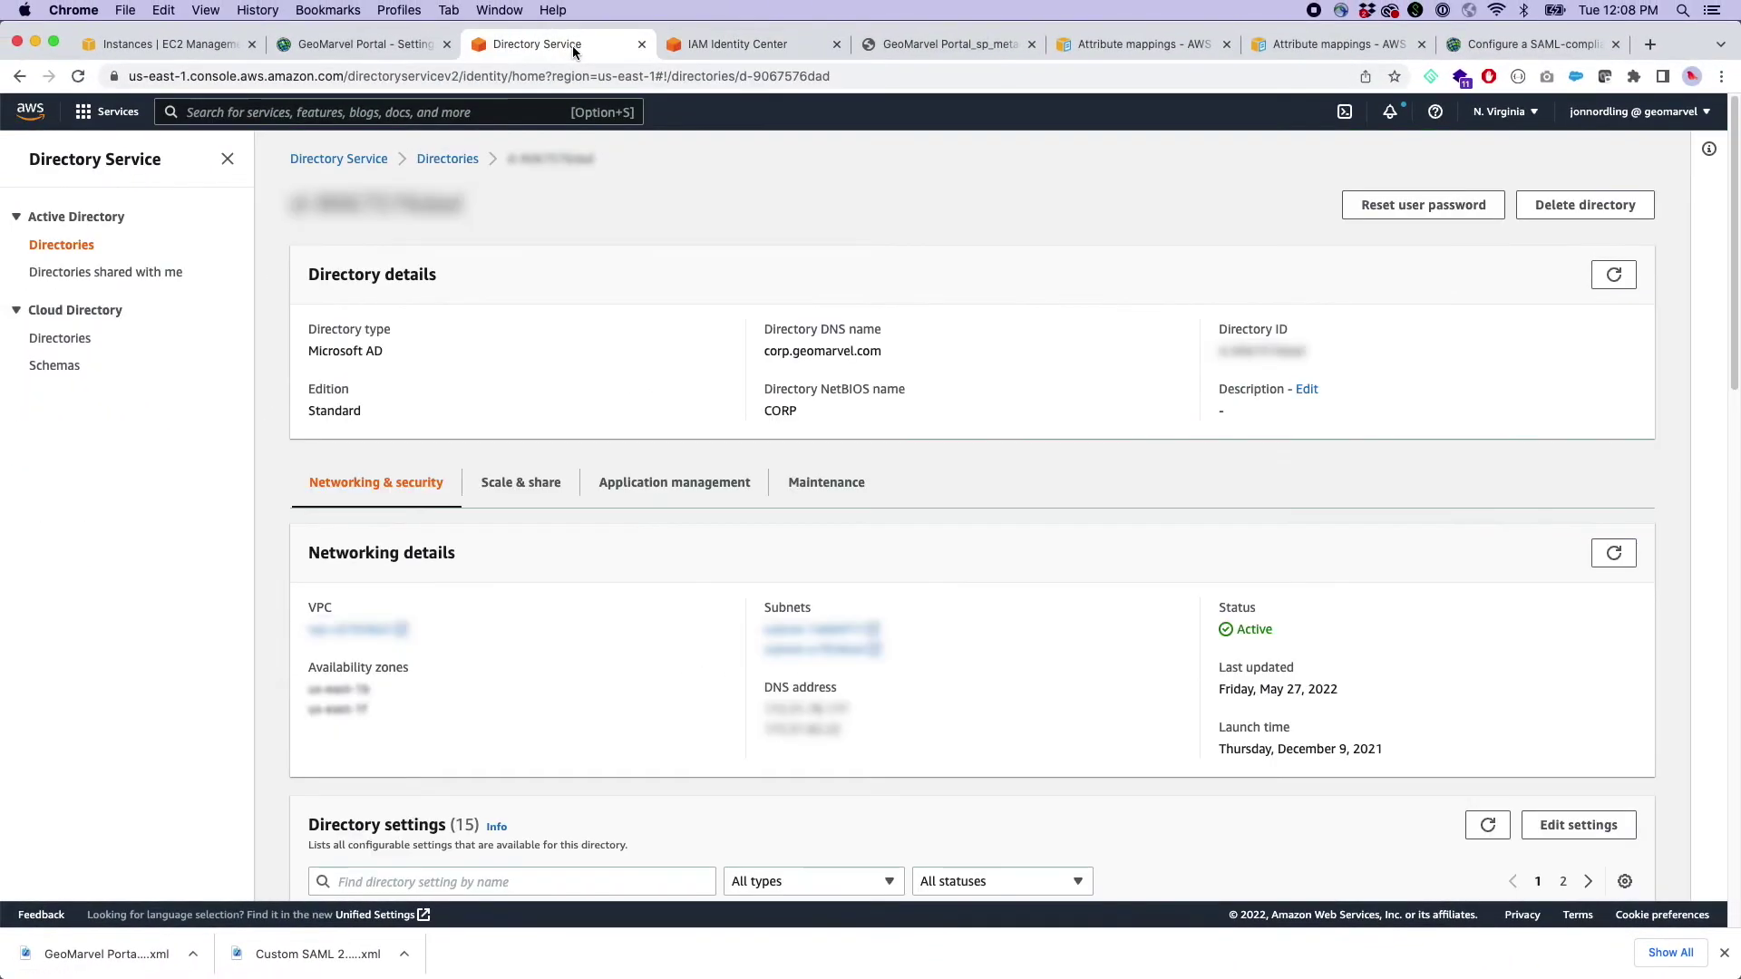
# - Review the portal's Security, New member defaults and Collaborations settings, then return to the AWS app page
pyautogui.click(375, 45)
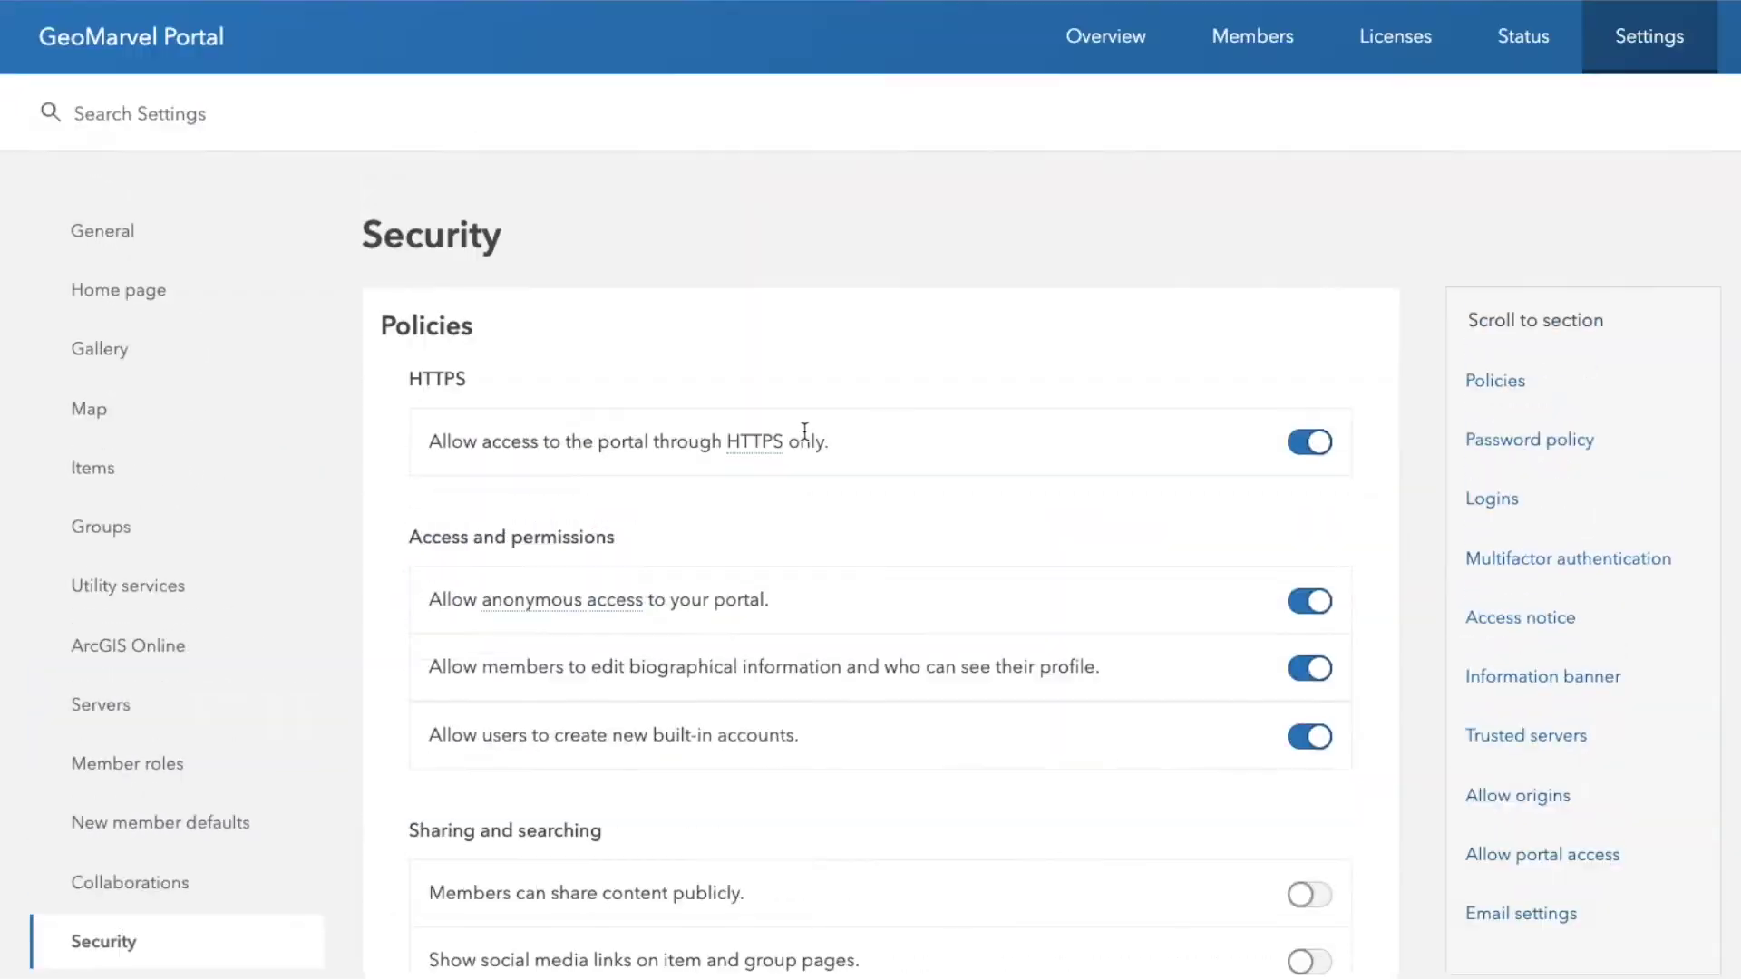
pyautogui.scroll(-15, 852, 480)
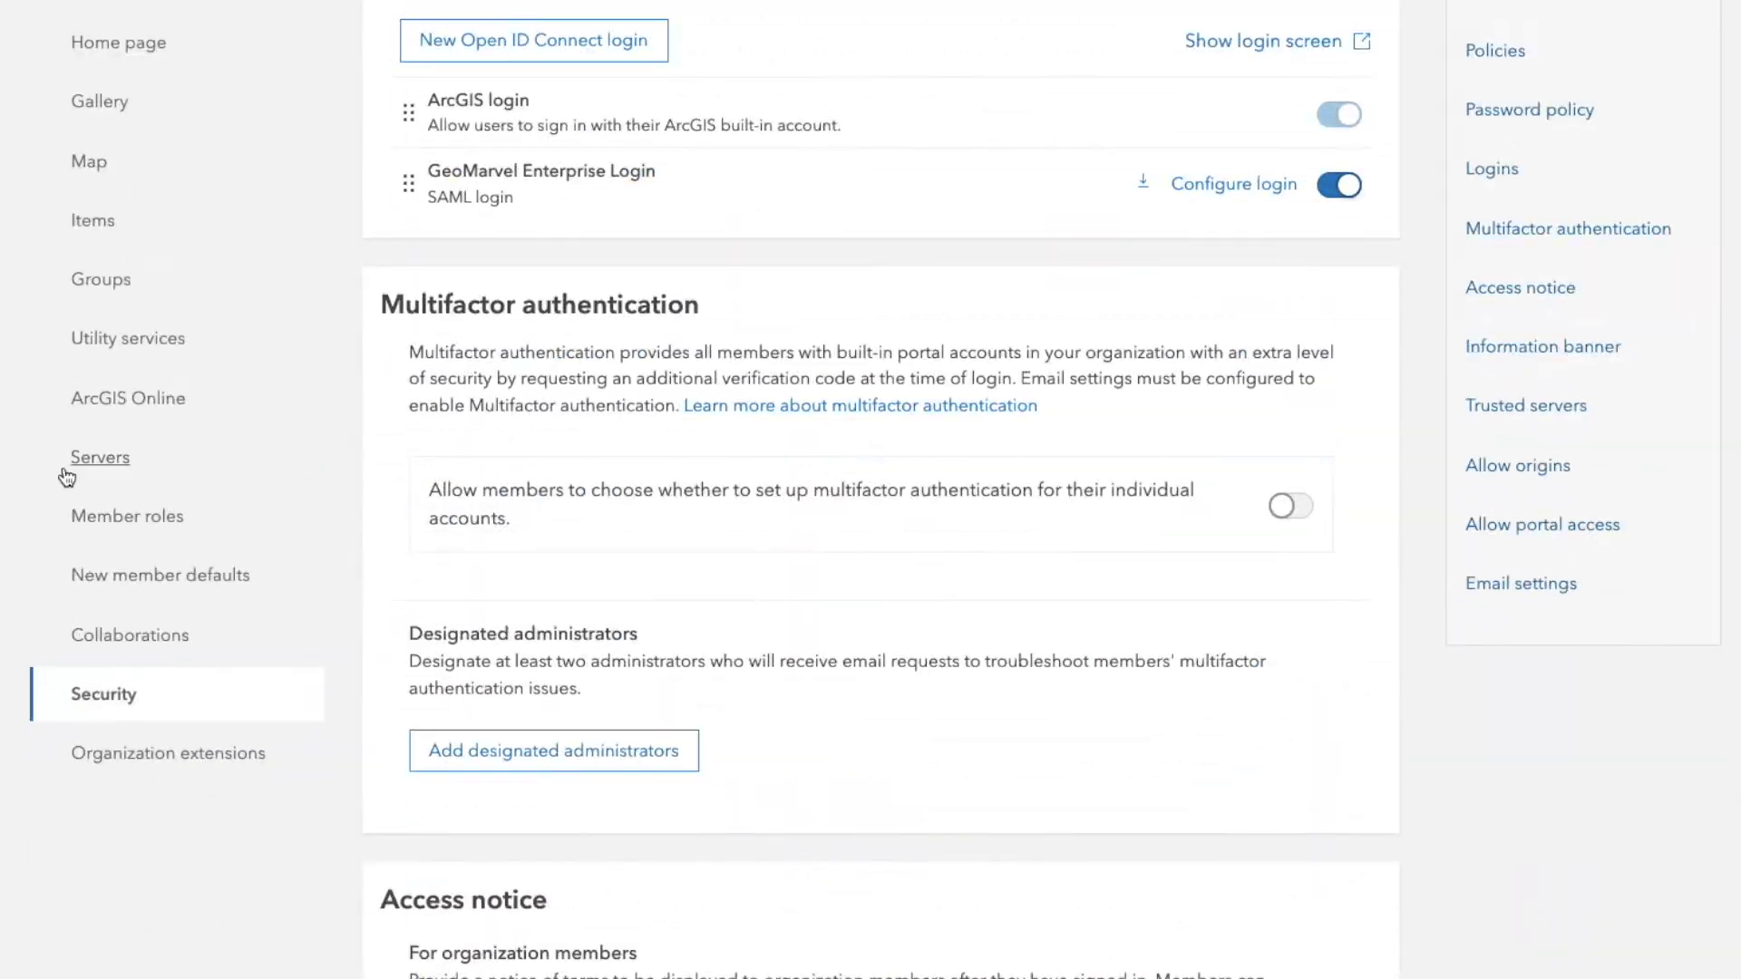
pyautogui.click(197, 588)
pyautogui.scroll(-3, 820, 497)
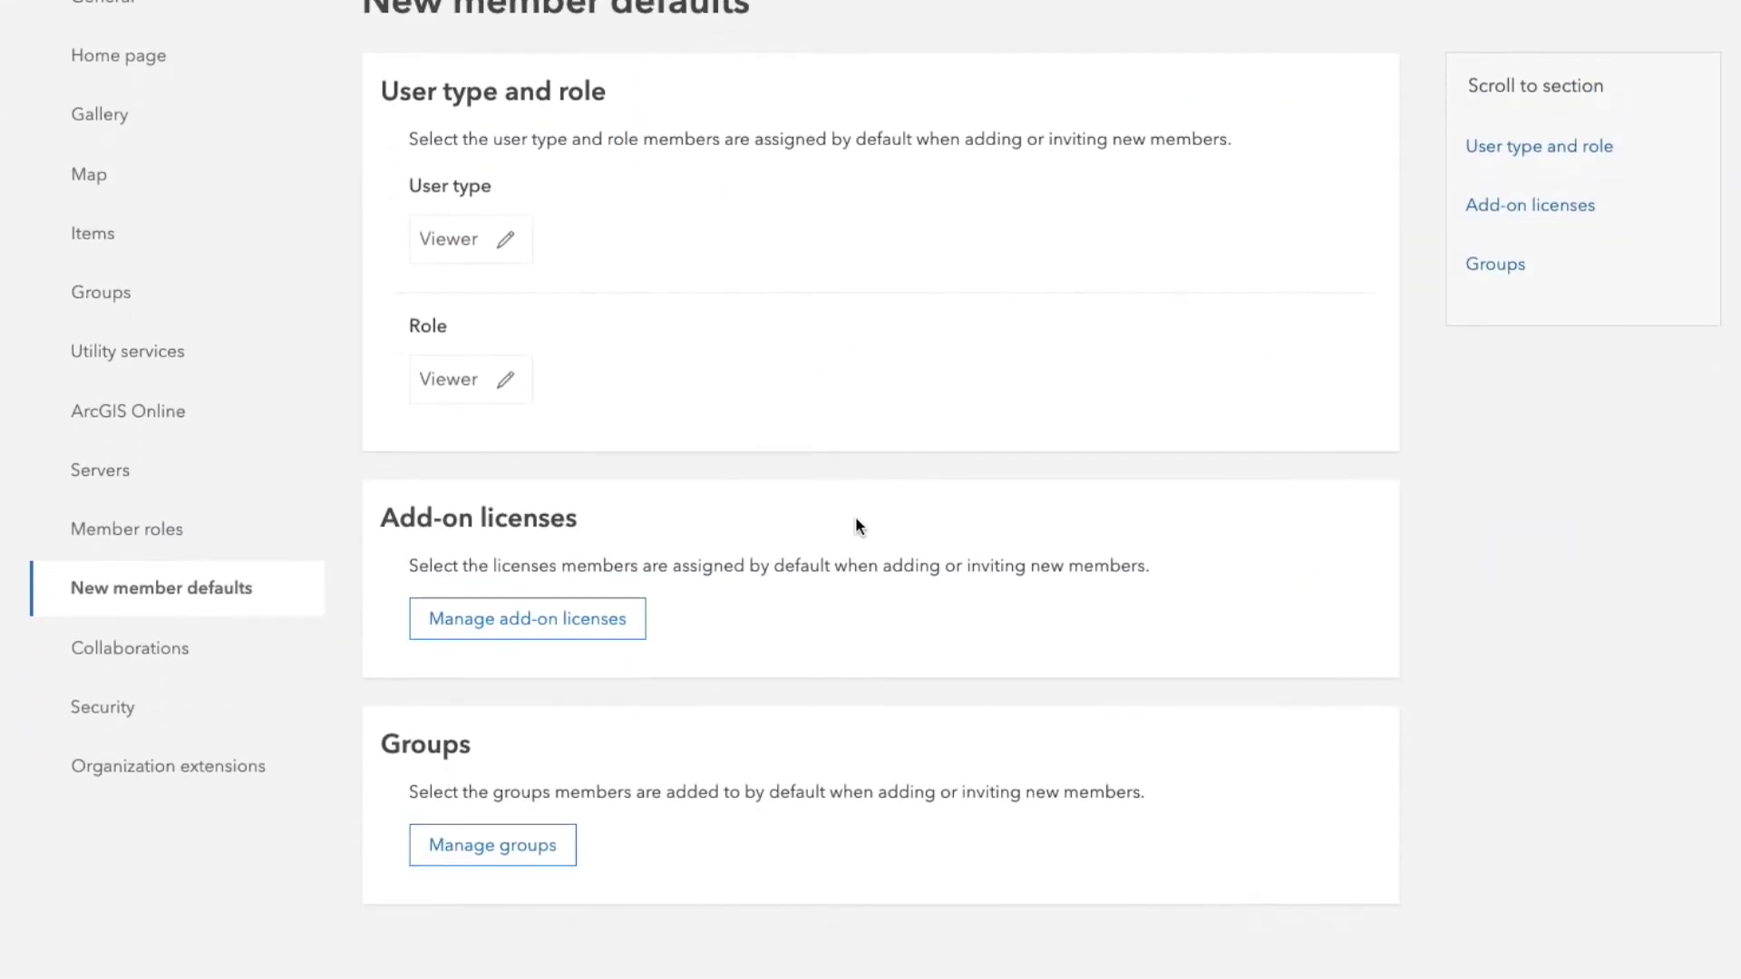
pyautogui.click(134, 649)
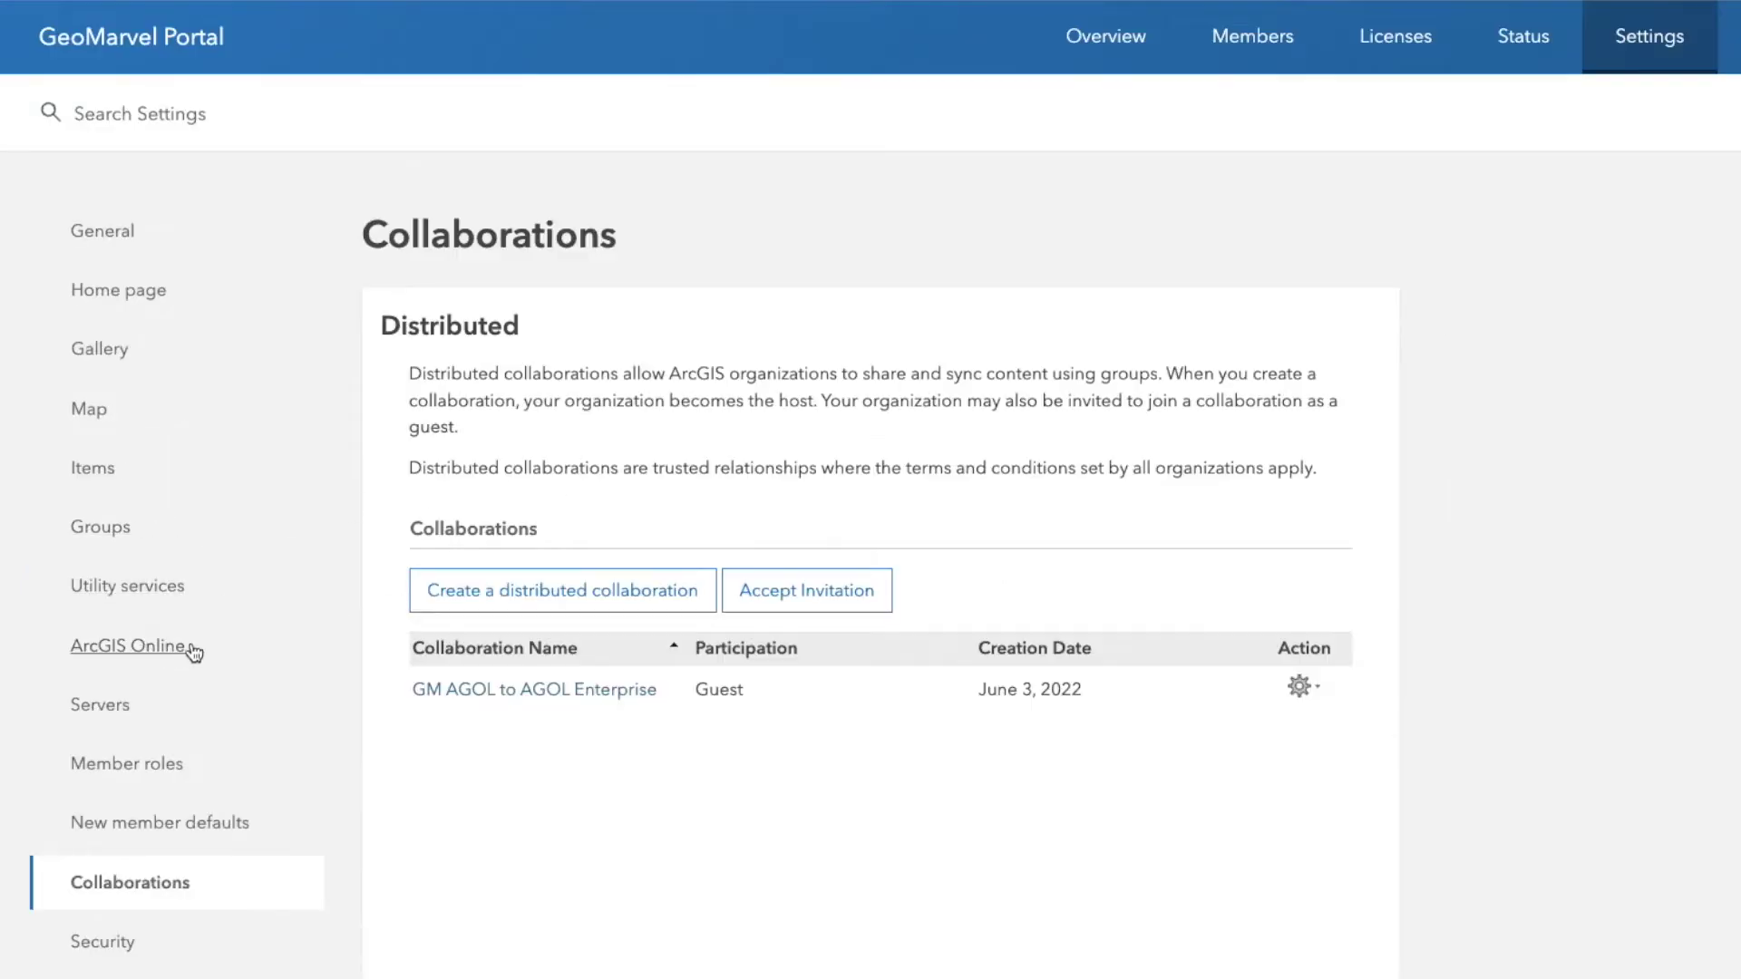
pyautogui.click(136, 968)
pyautogui.scroll(-12, 750, 716)
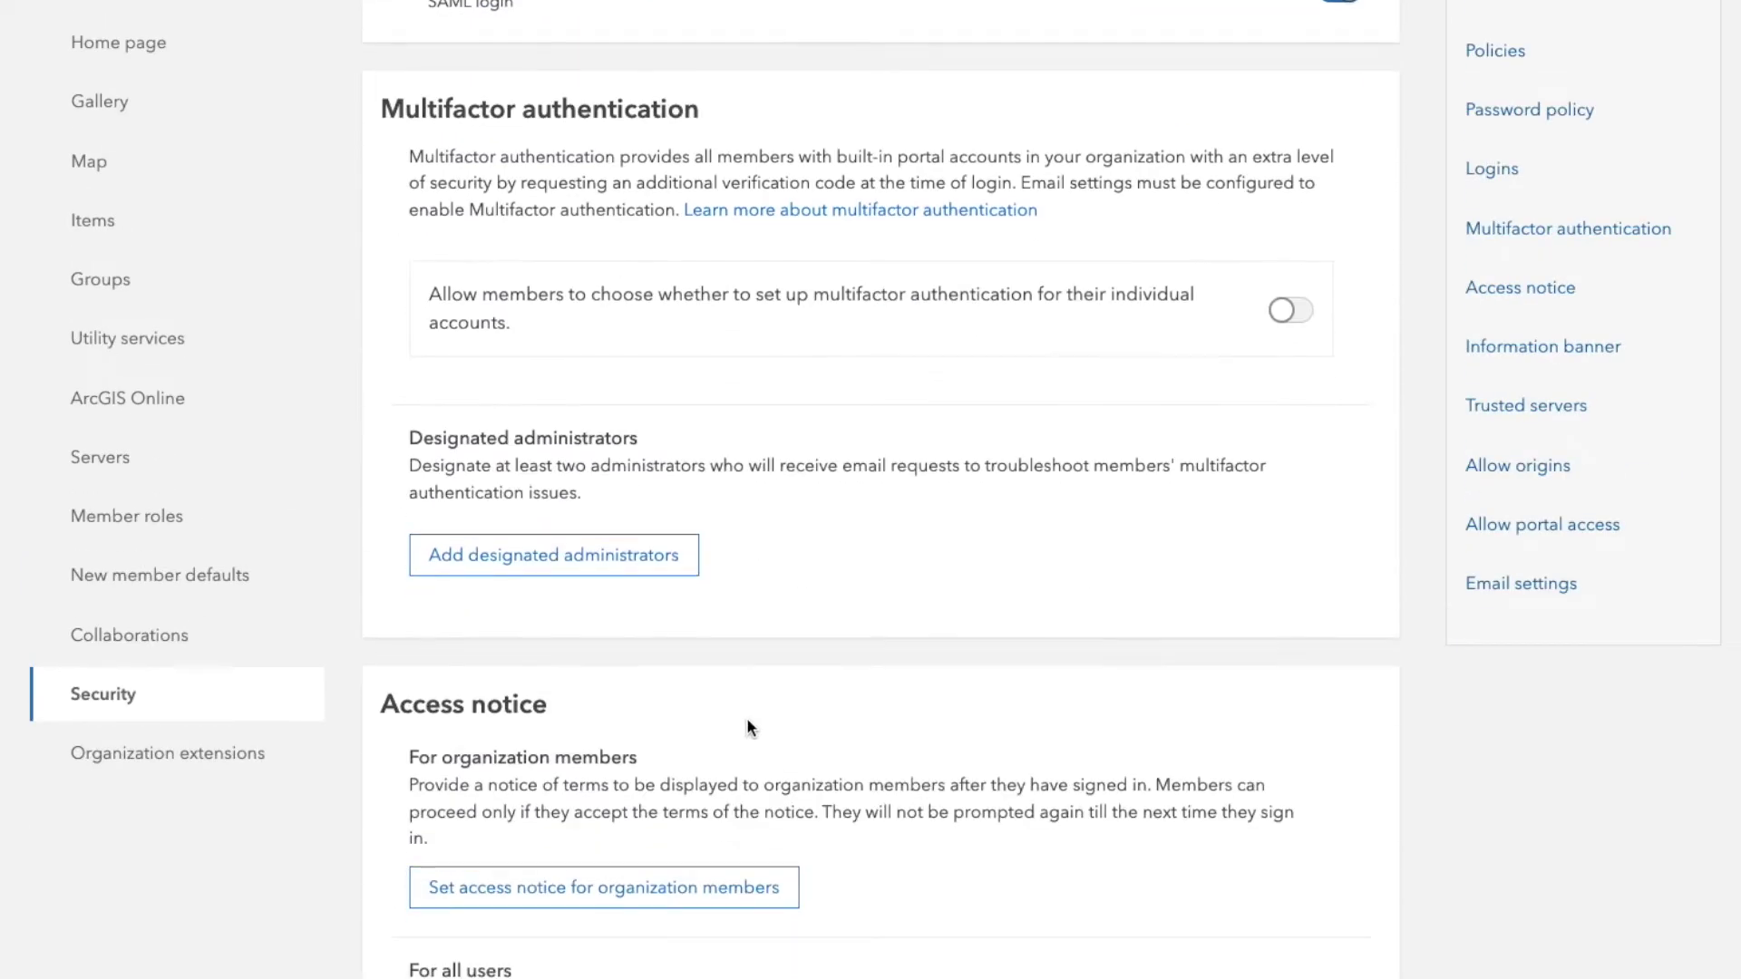
pyautogui.scroll(-14, 747, 704)
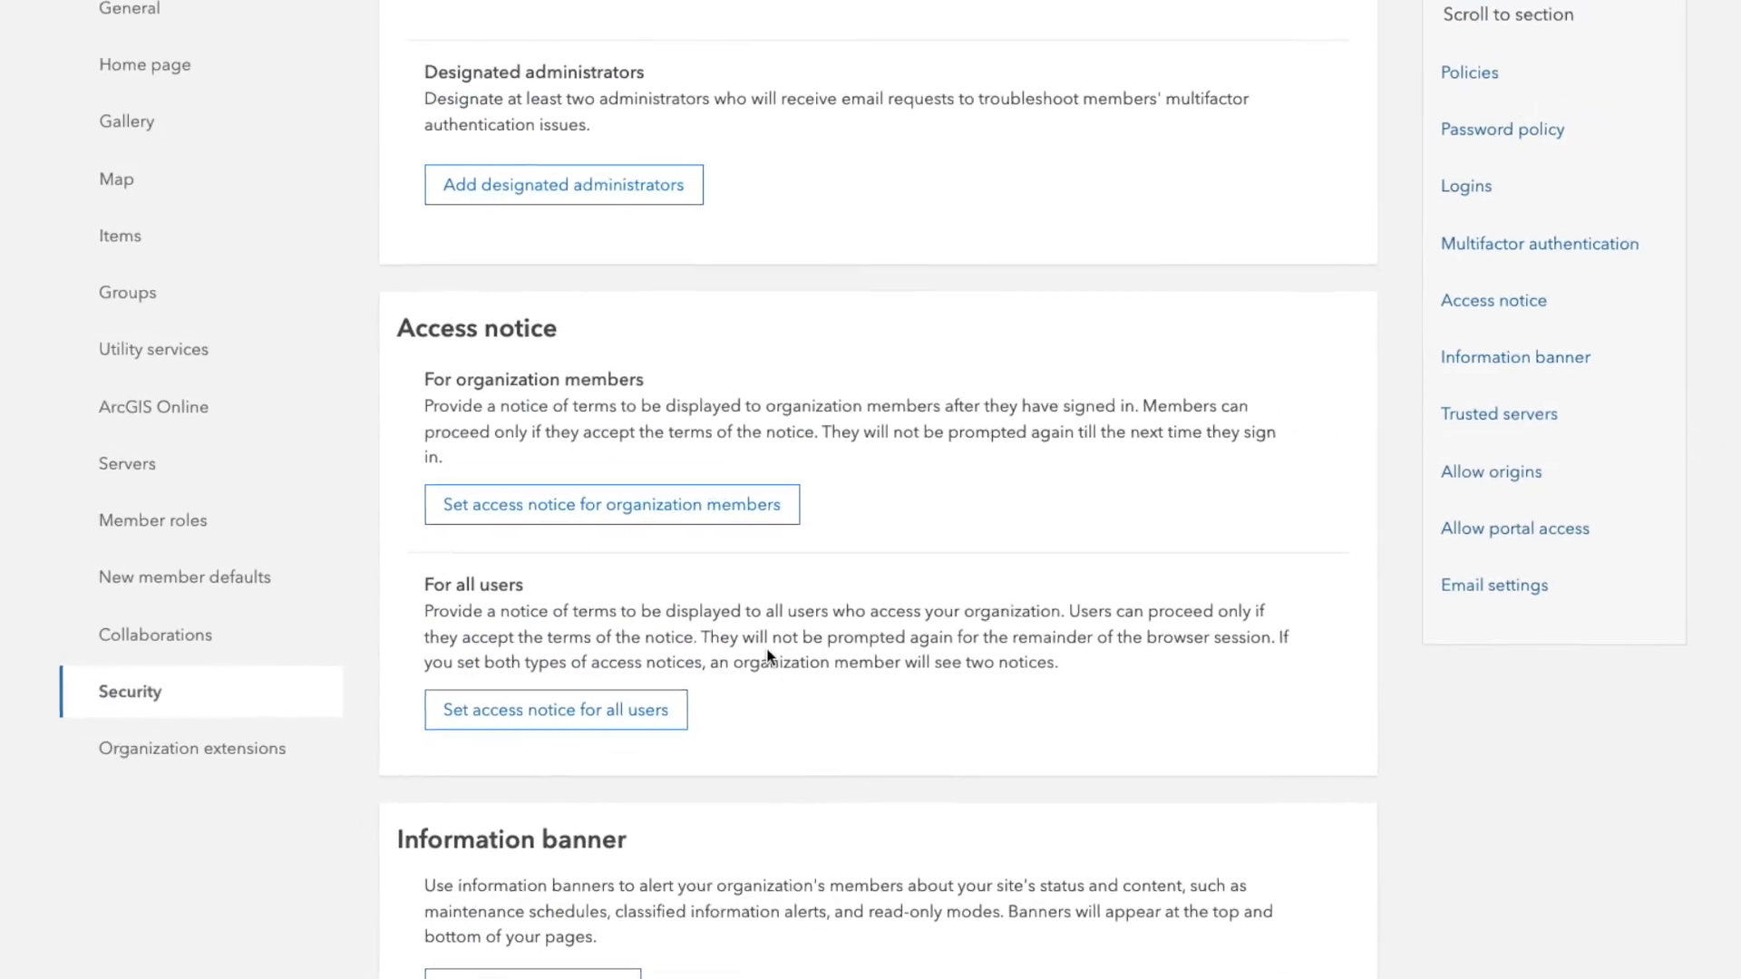
pyautogui.scroll(10, 769, 662)
pyautogui.click(737, 43)
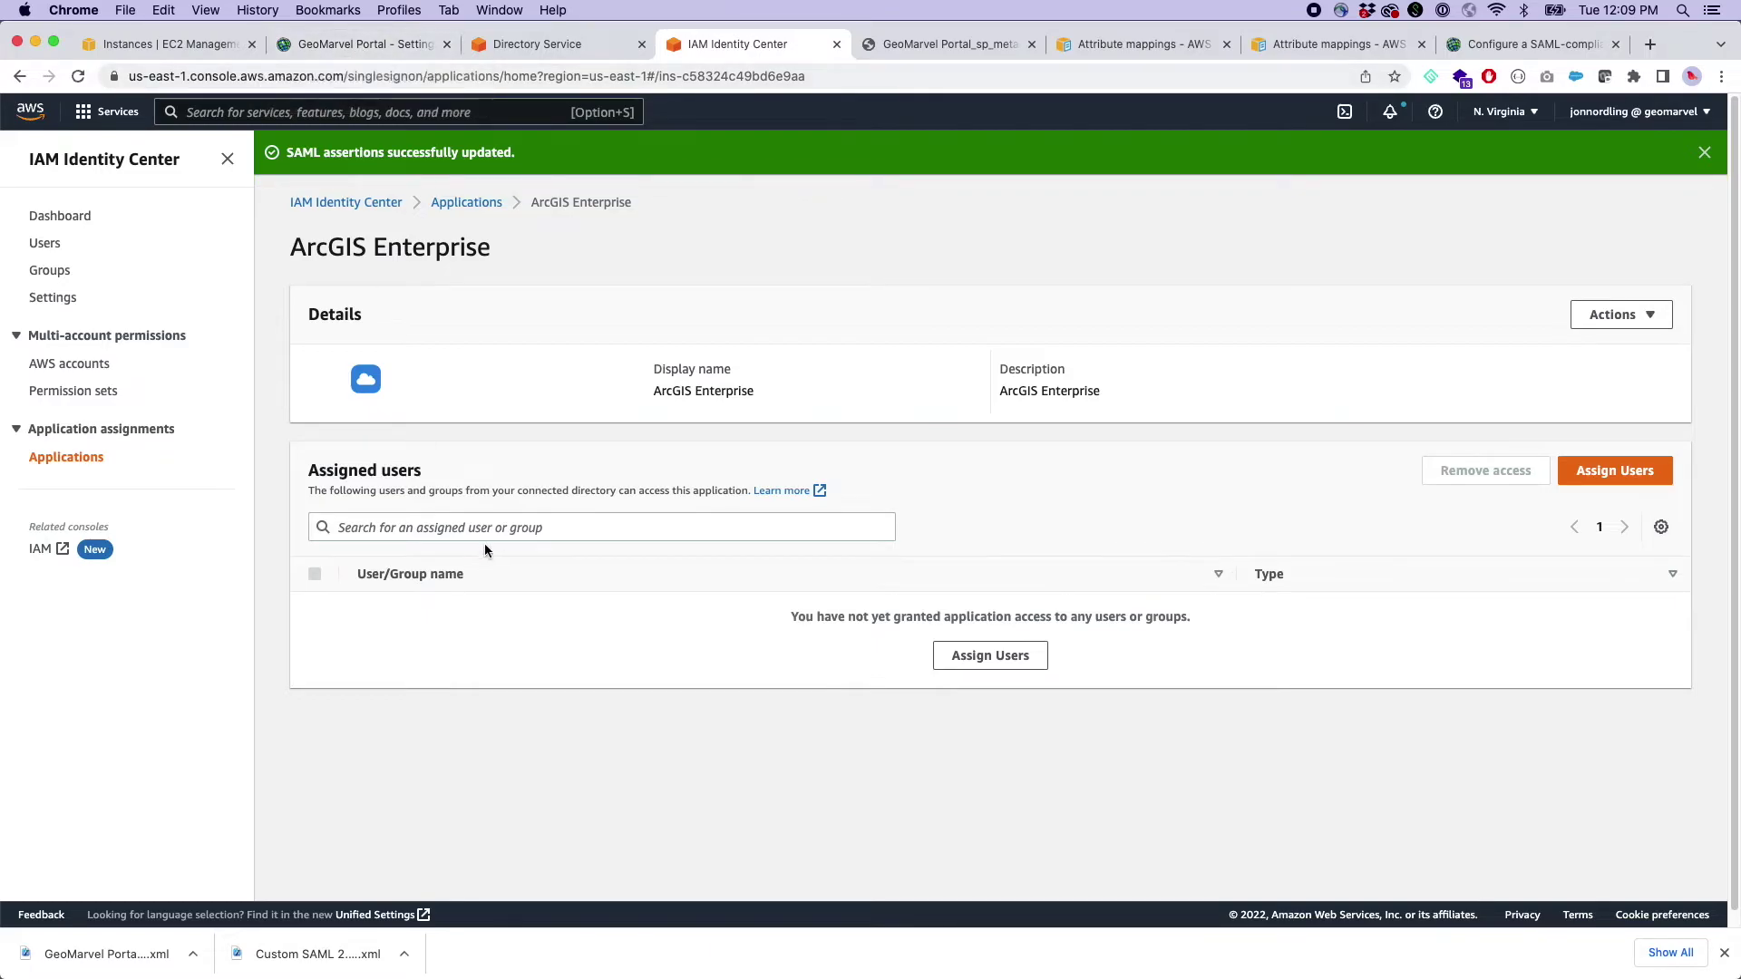
# - Copy the portal's base URL and load it in a new private browser window
pyautogui.click(388, 45)
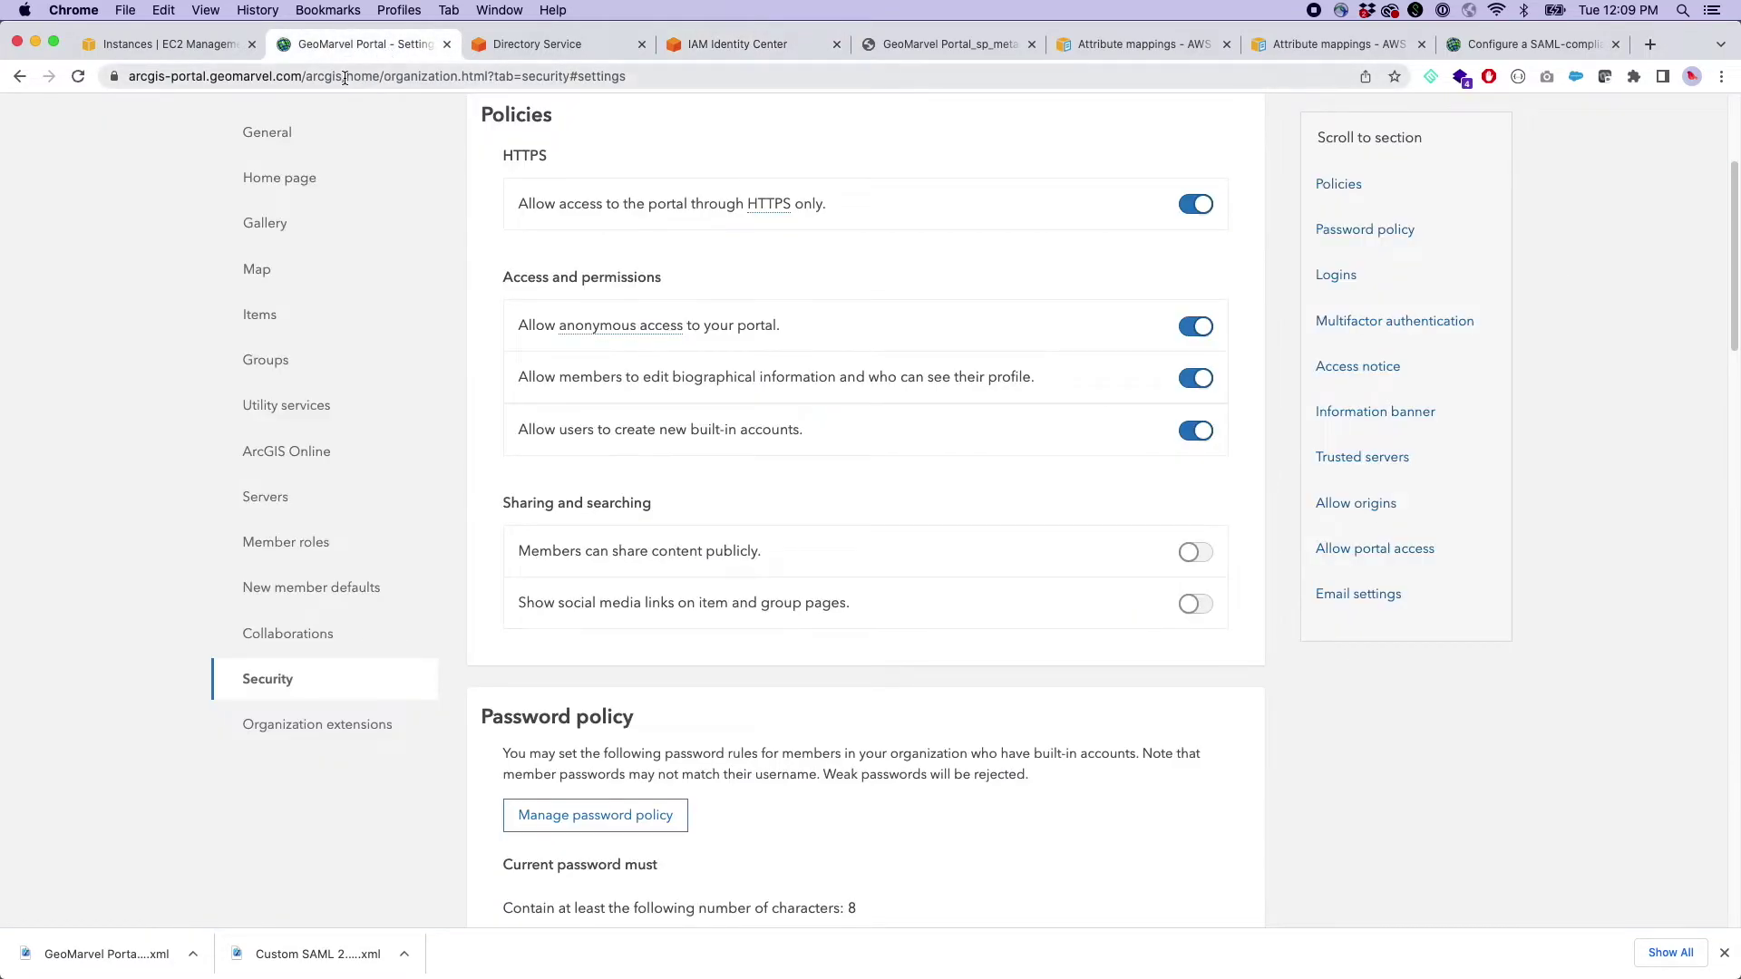
pyautogui.moveTo(346, 76); pyautogui.dragTo(51, 82)
pyautogui.press('super+c')
pyautogui.click(1720, 76)
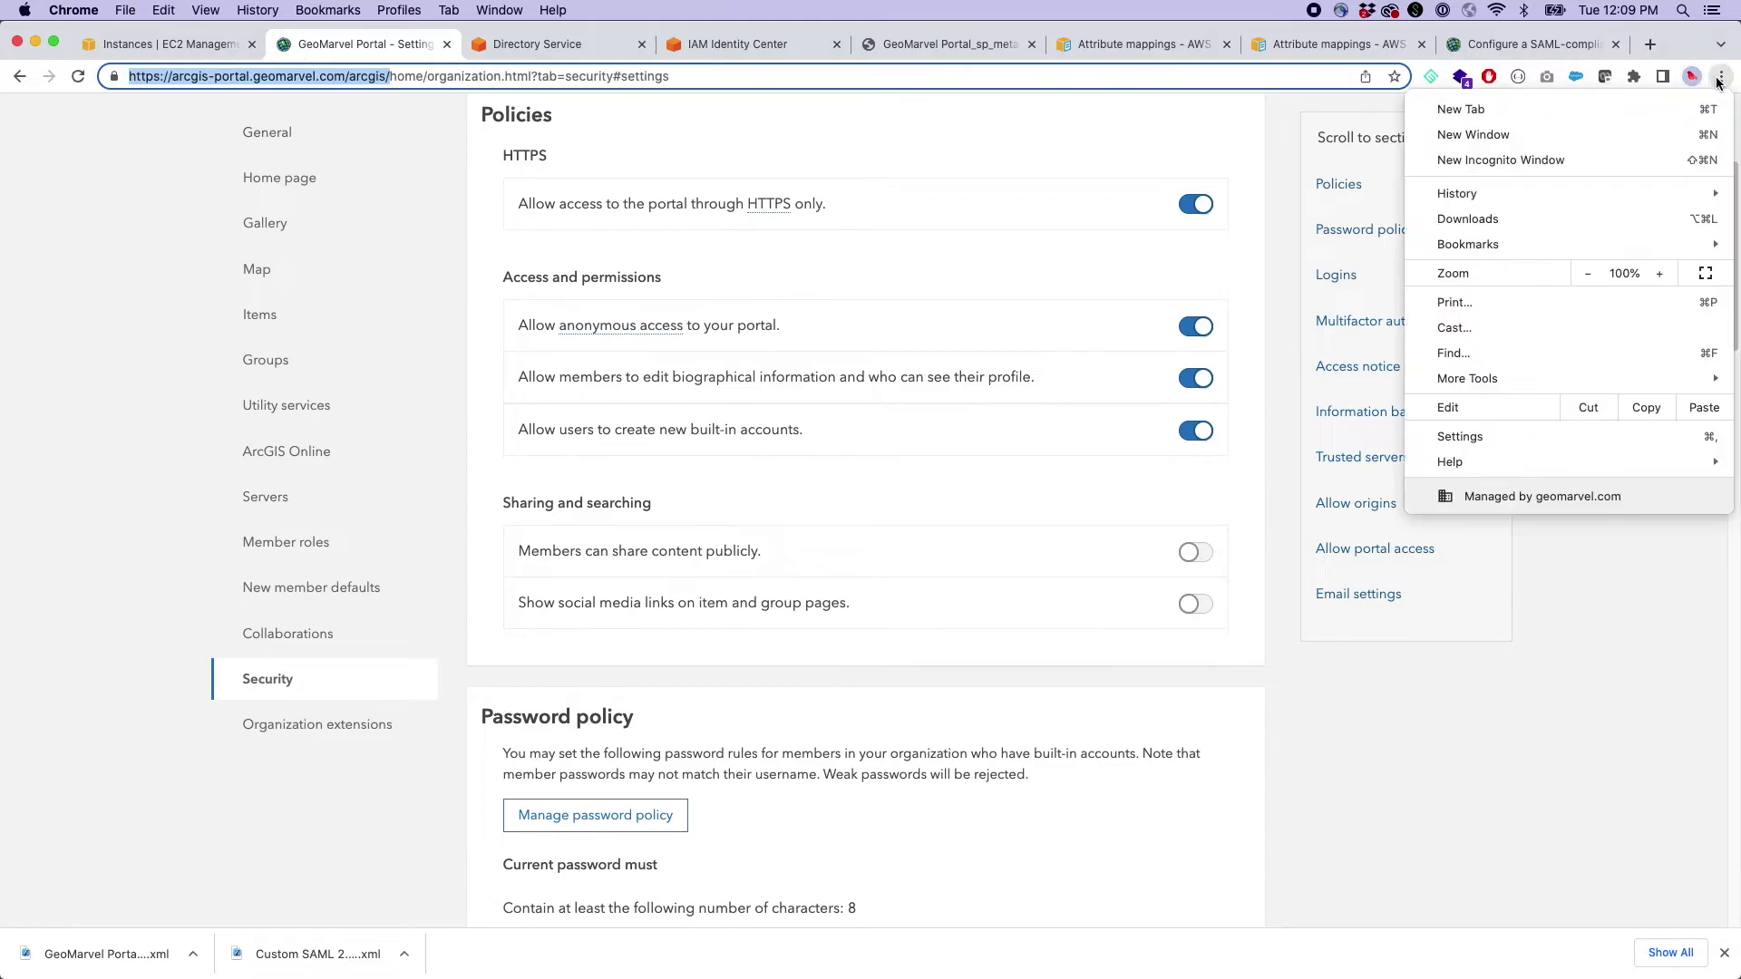
pyautogui.click(1507, 160)
pyautogui.press('super+v')
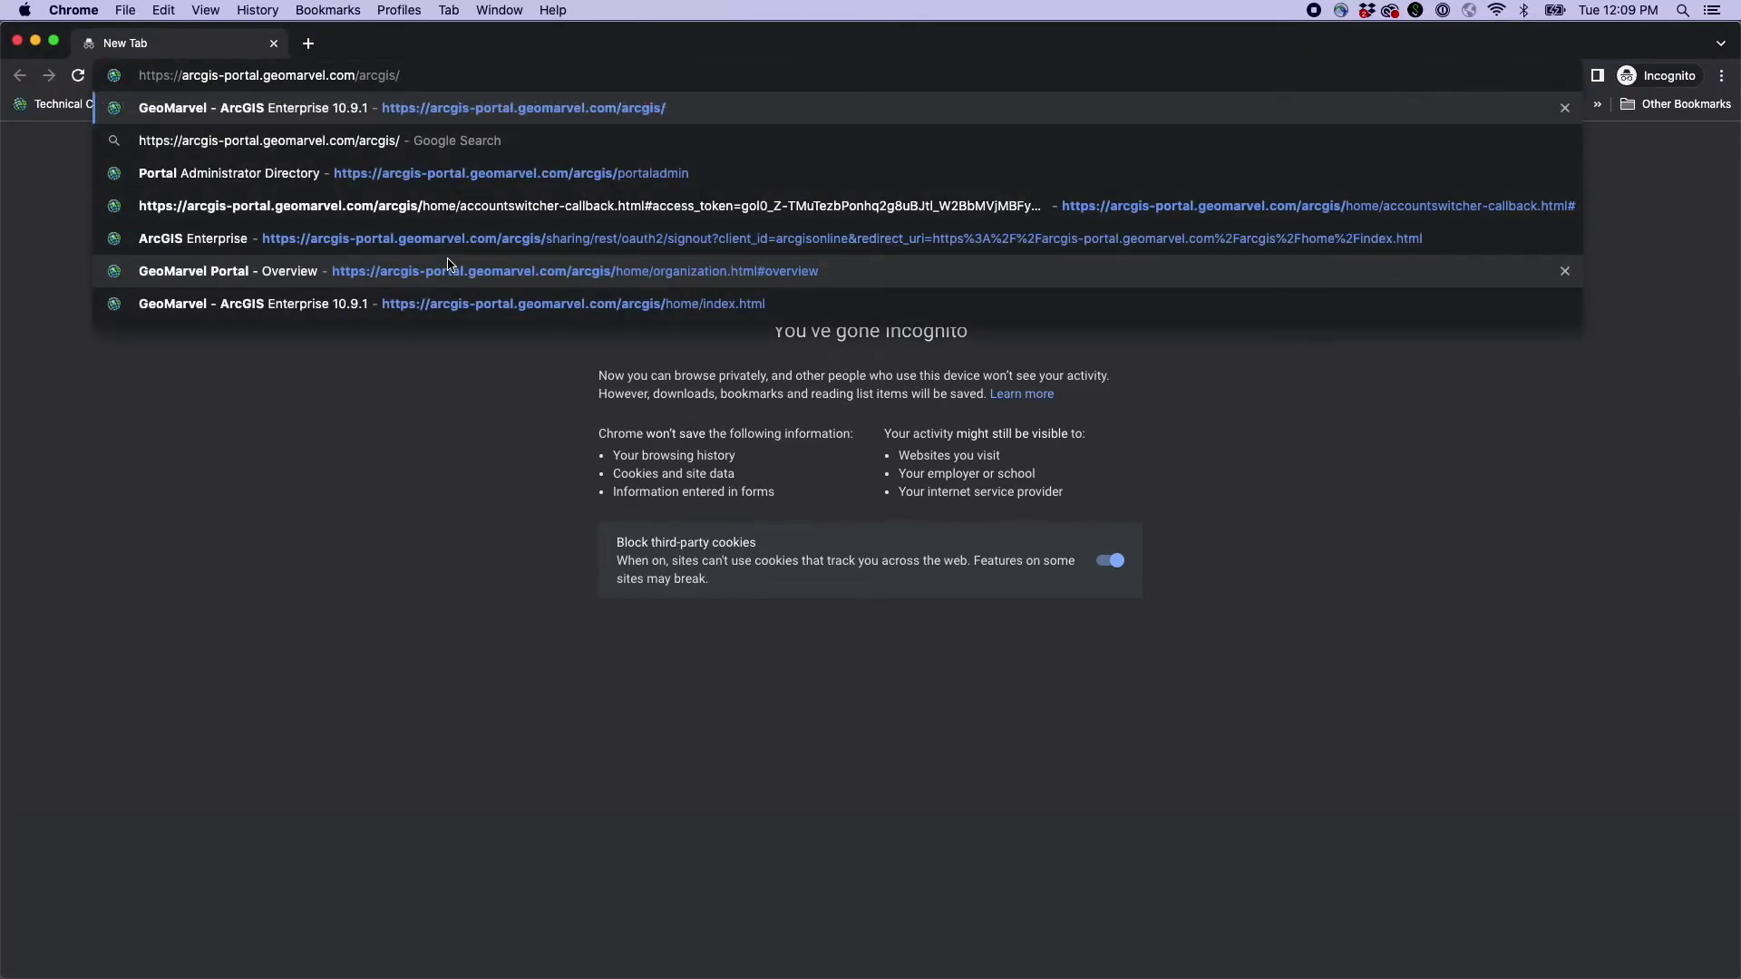
pyautogui.press('Return')
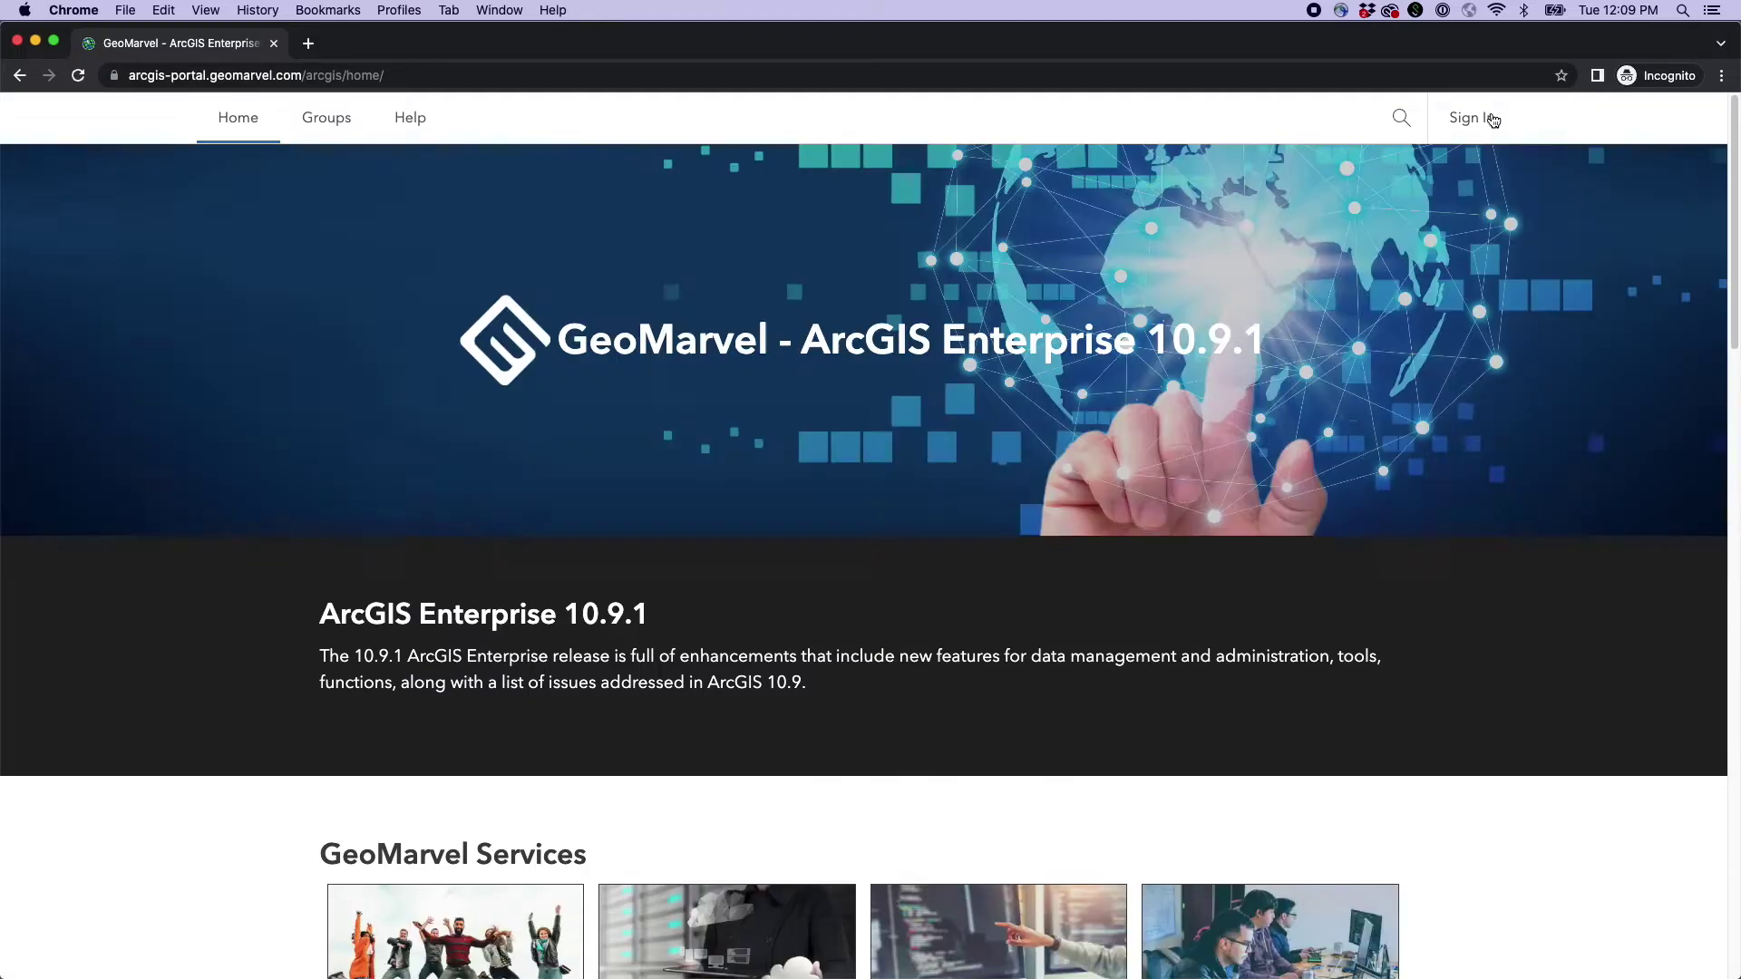
# - Sign in with the corporate AWS username and password, hitting a 403 No access error
pyautogui.click(1472, 118)
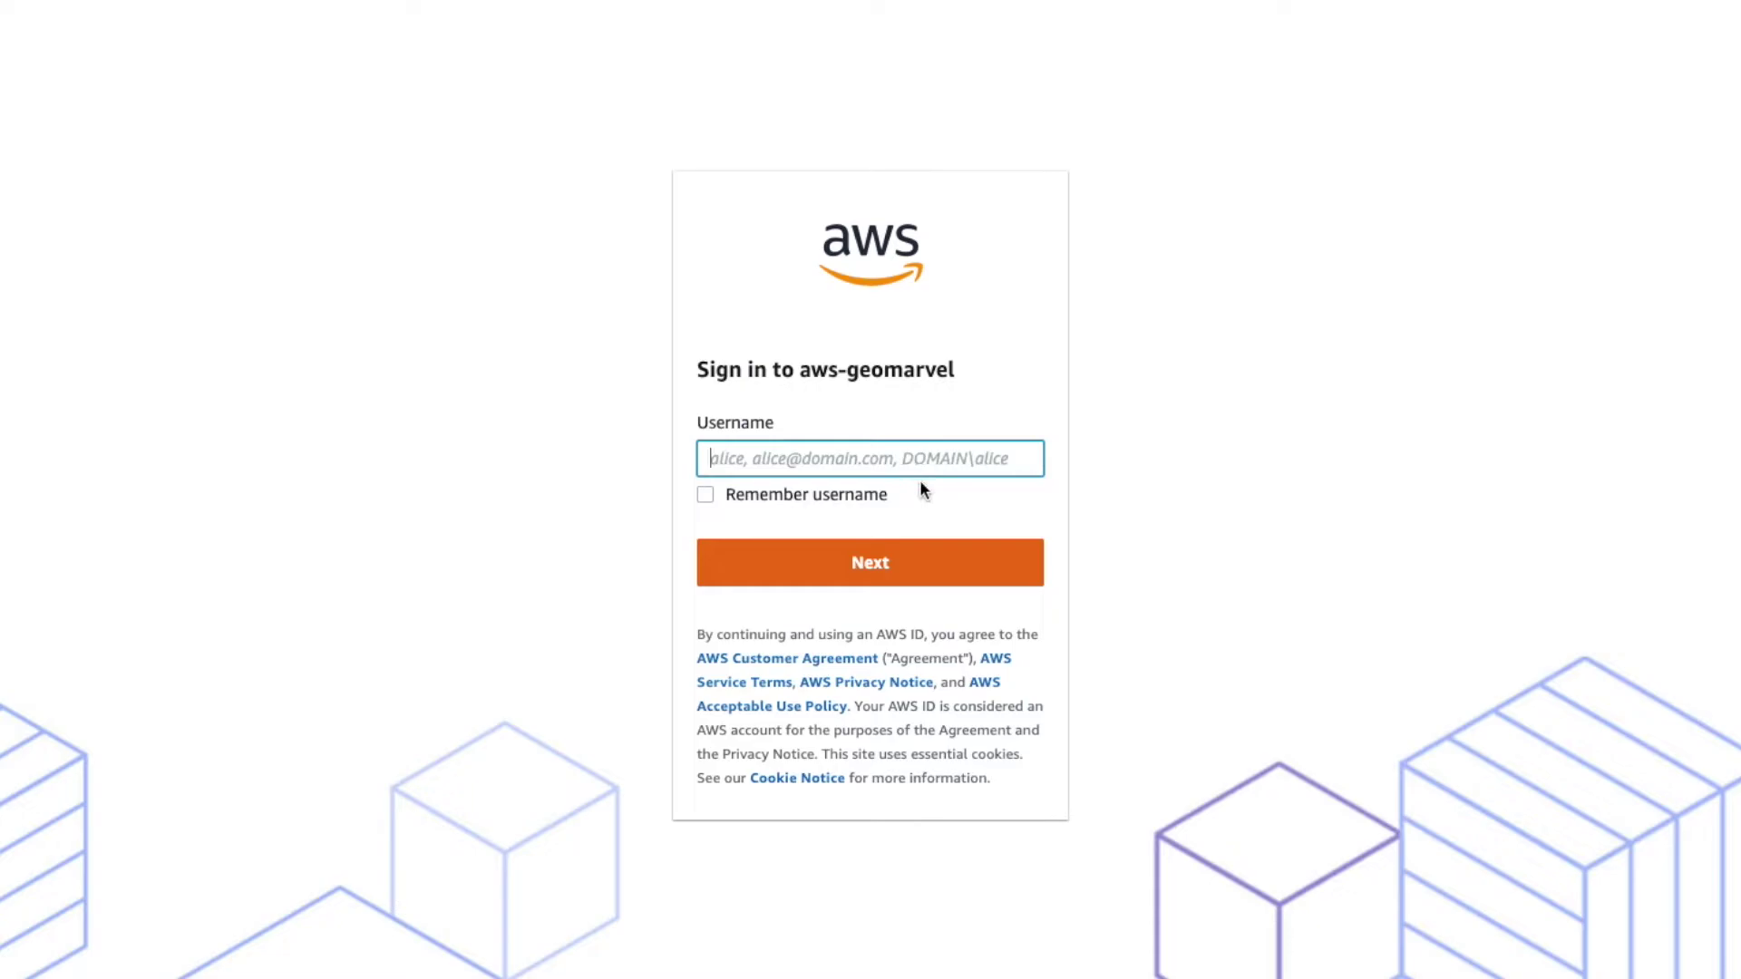
pyautogui.write('CORP\\Jn')
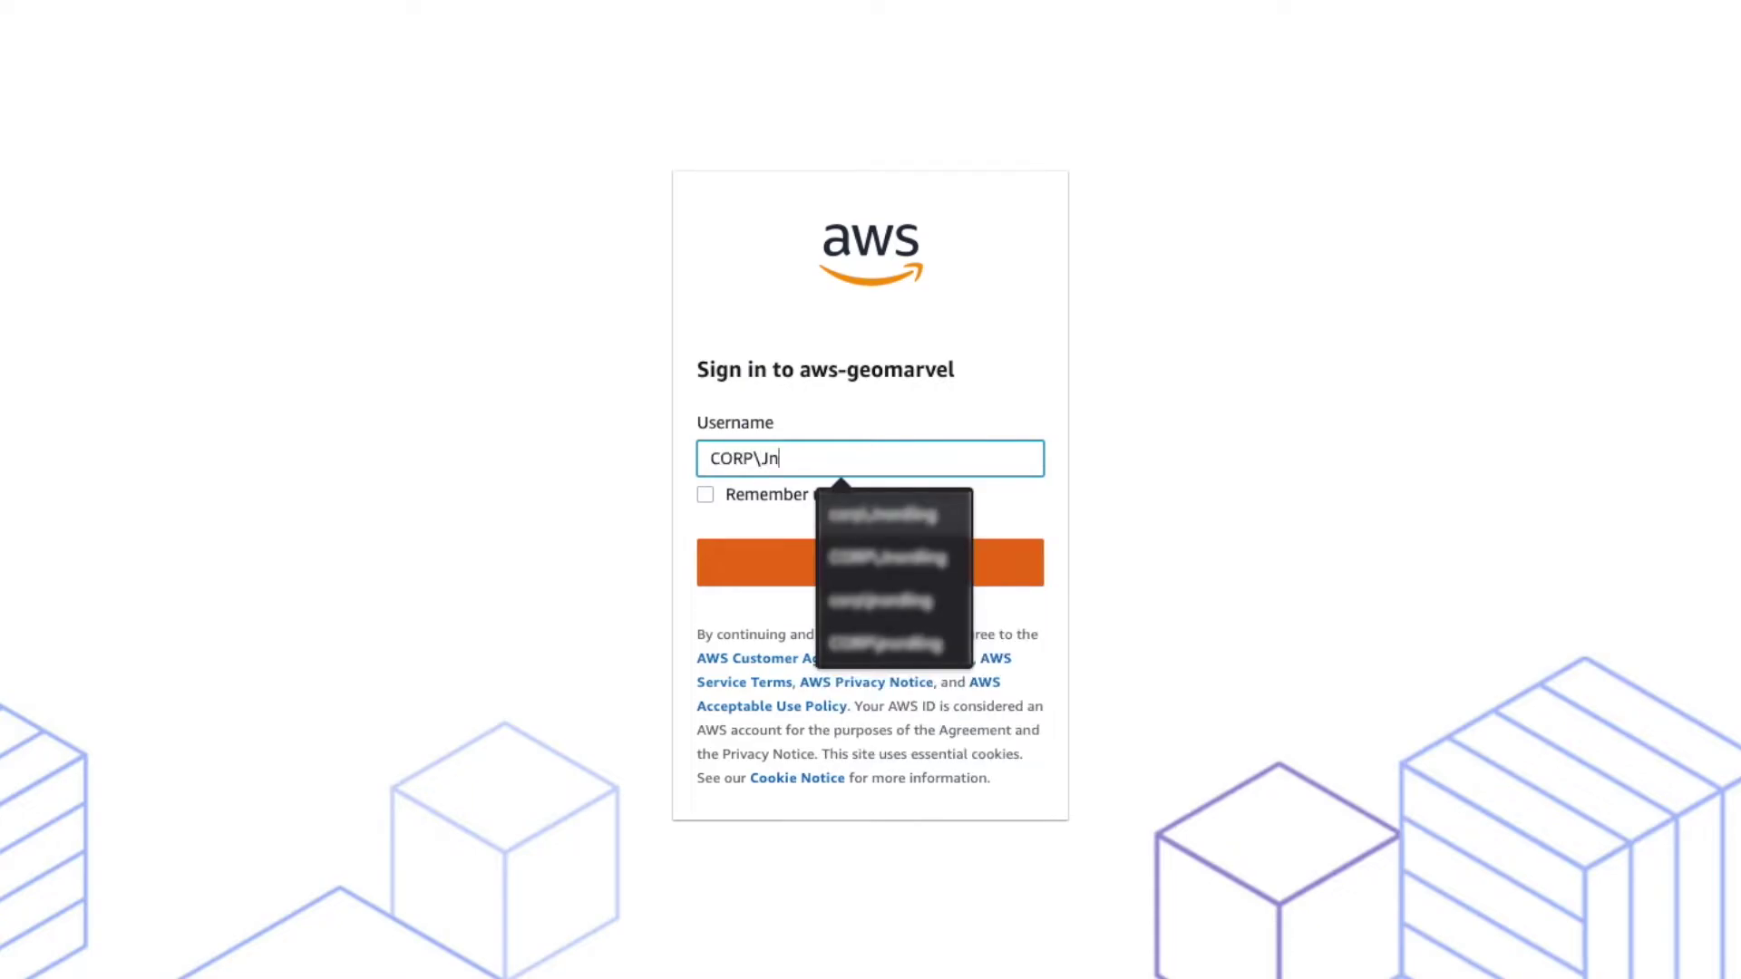
pyautogui.press('Down')
pyautogui.press('Return')
pyautogui.press('Return')
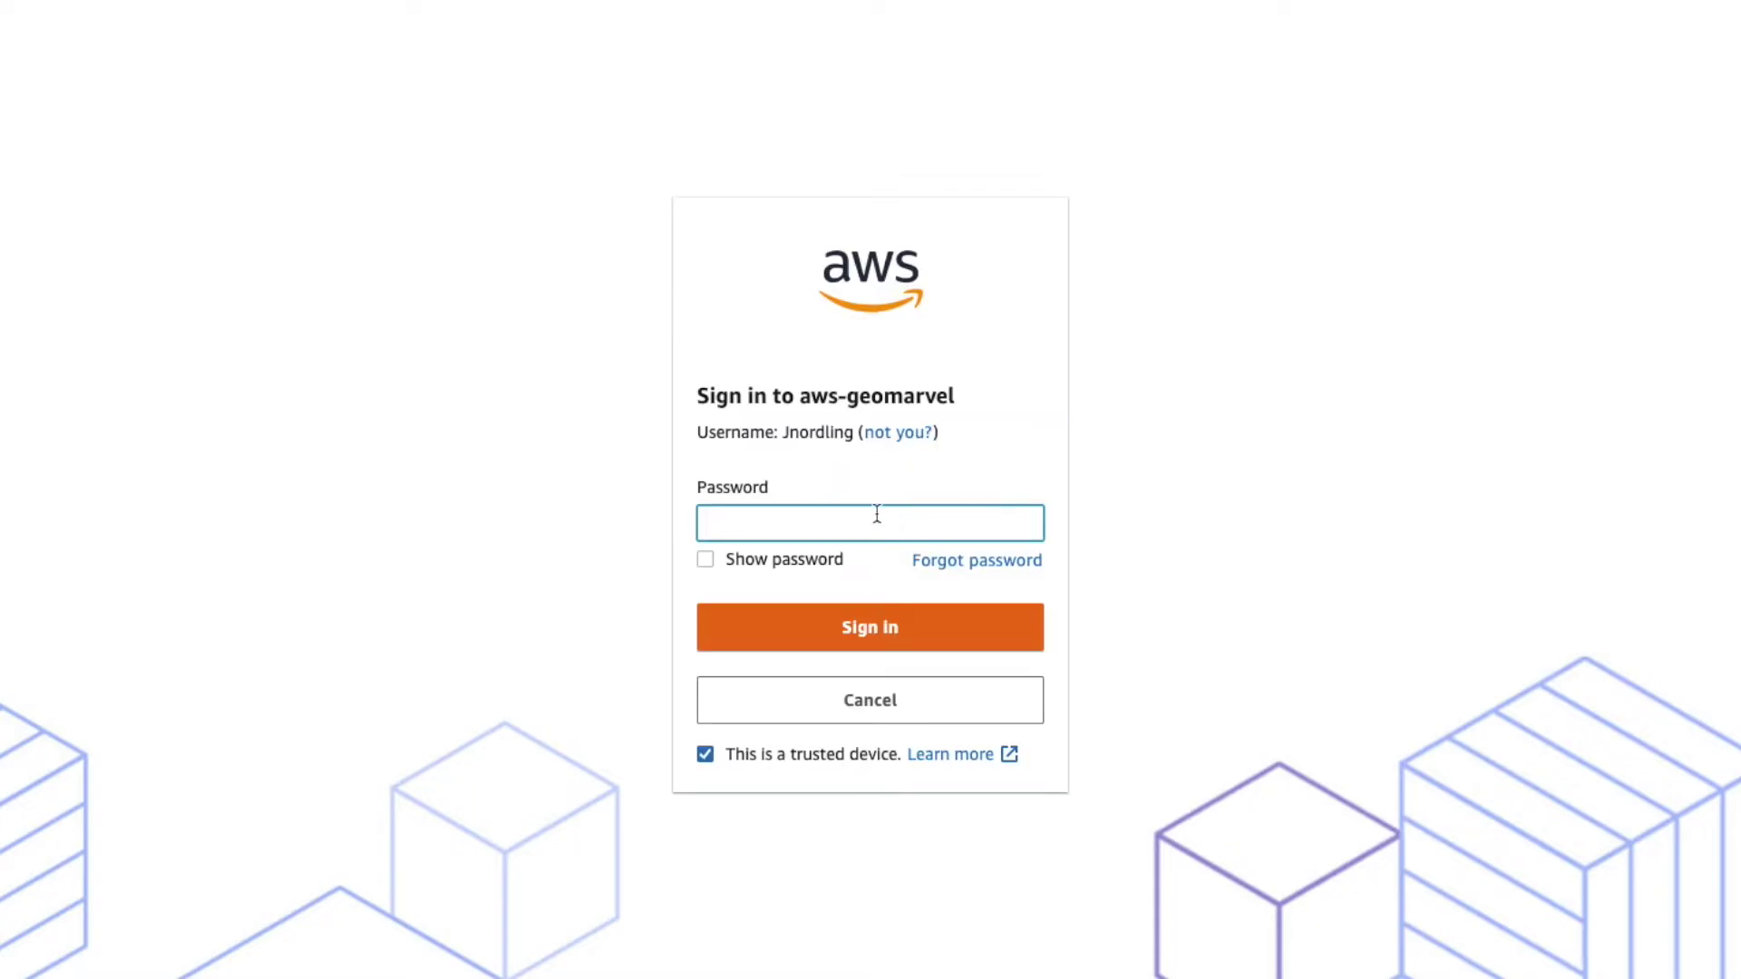
pyautogui.write('•••')
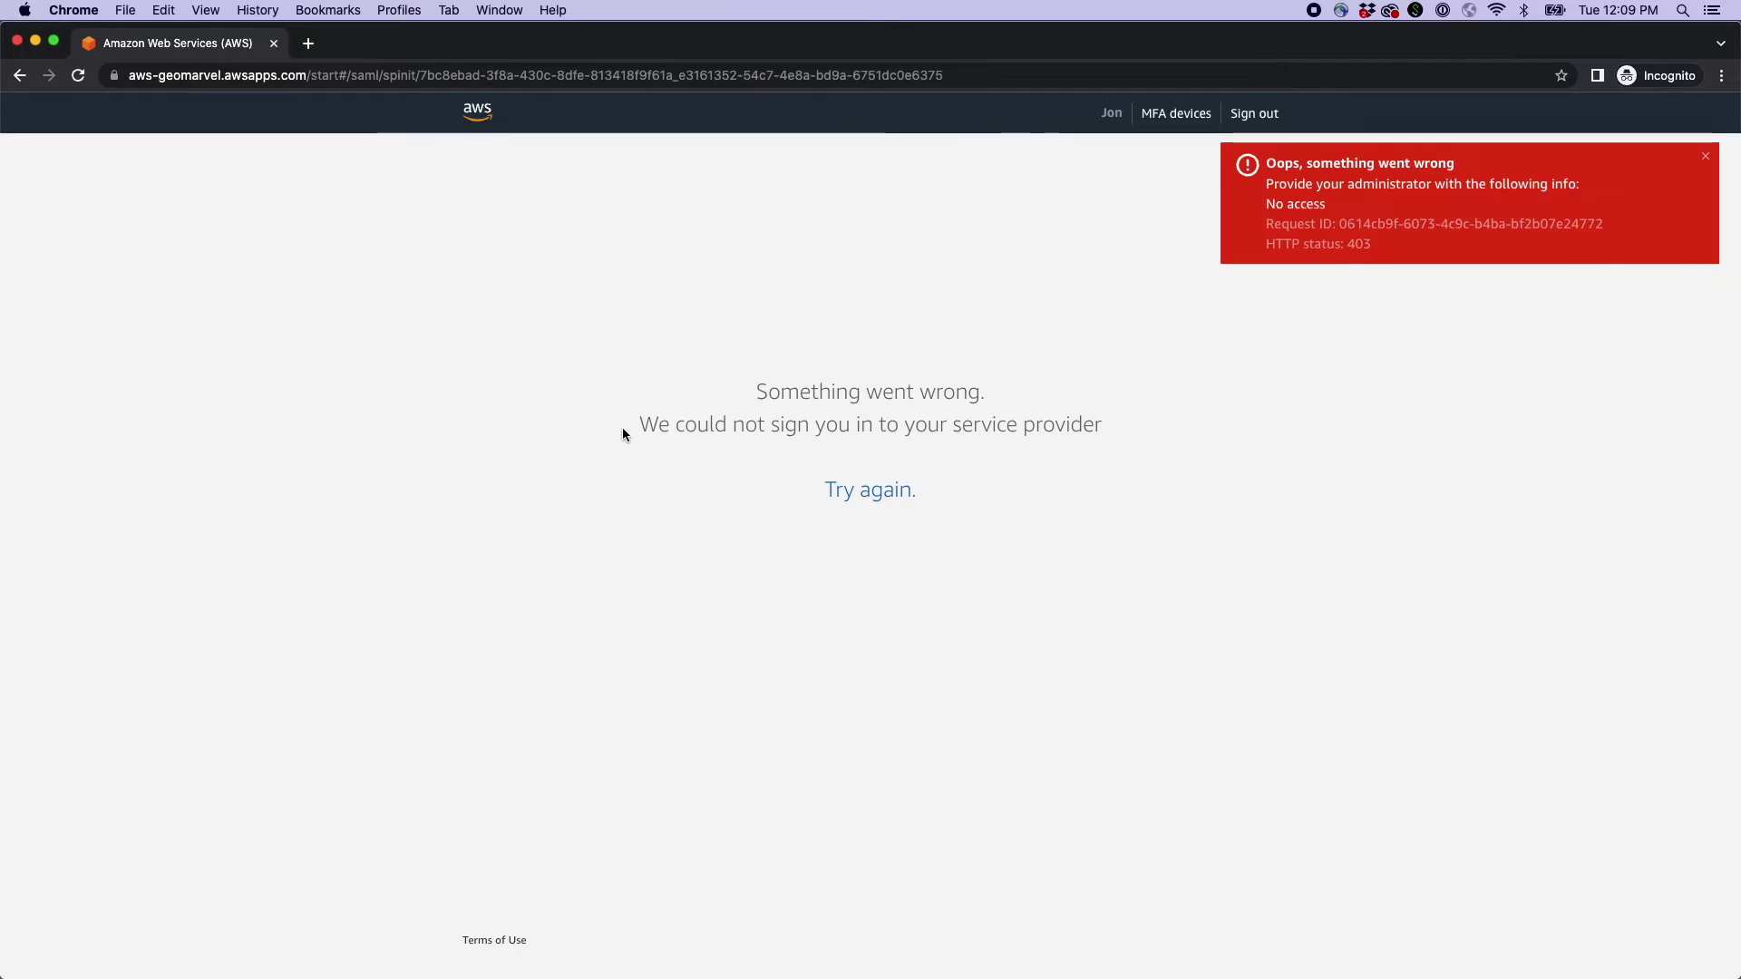
pyautogui.click(1704, 157)
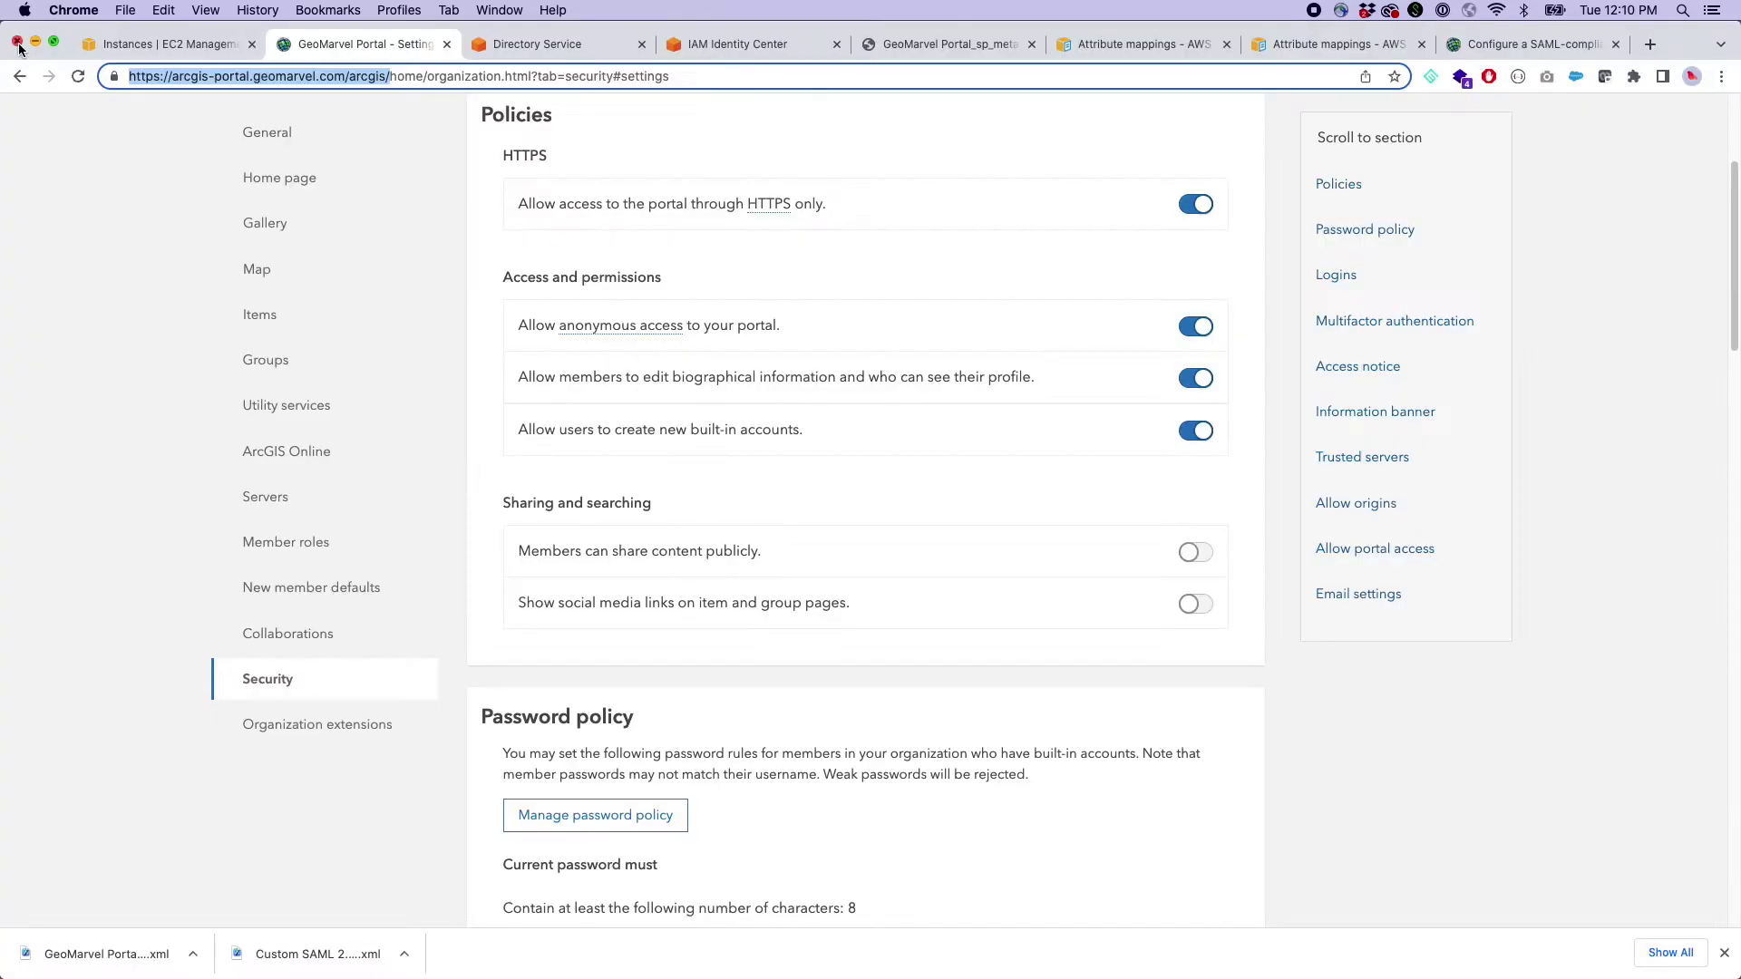
# - Begin assigning users to ArcGIS Enterprise, searching for and selecting the first directory user
pyautogui.press('super+grave')
pyautogui.click(684, 40)
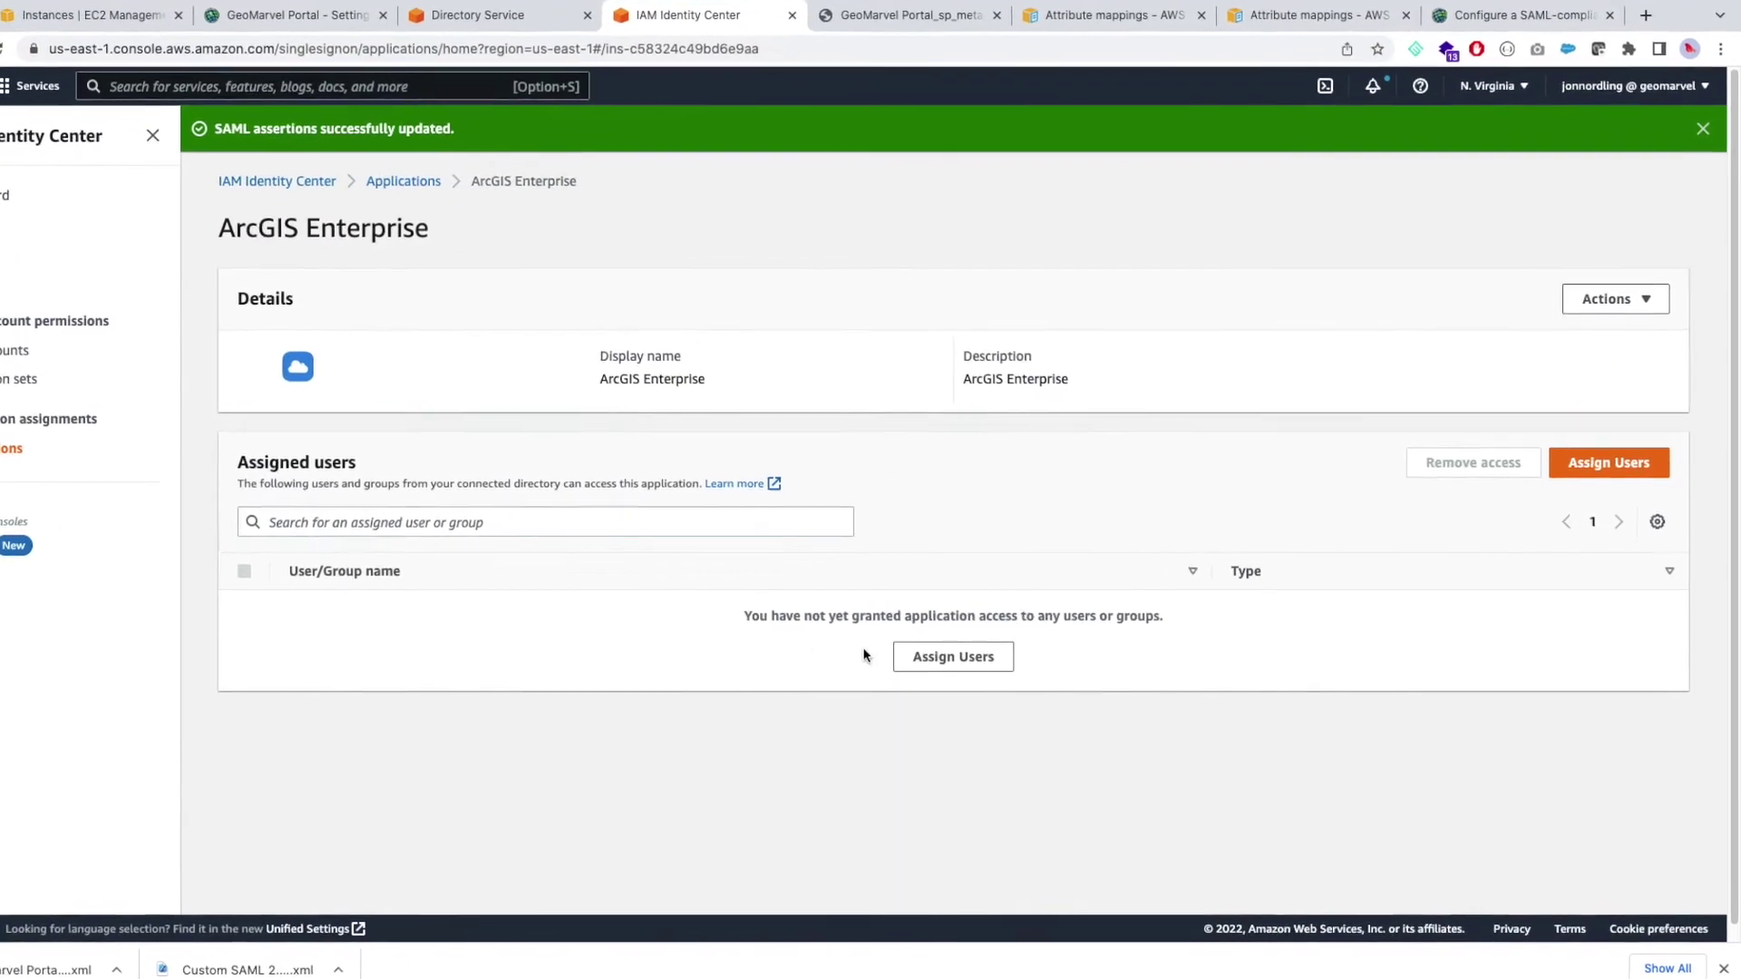
pyautogui.click(1608, 470)
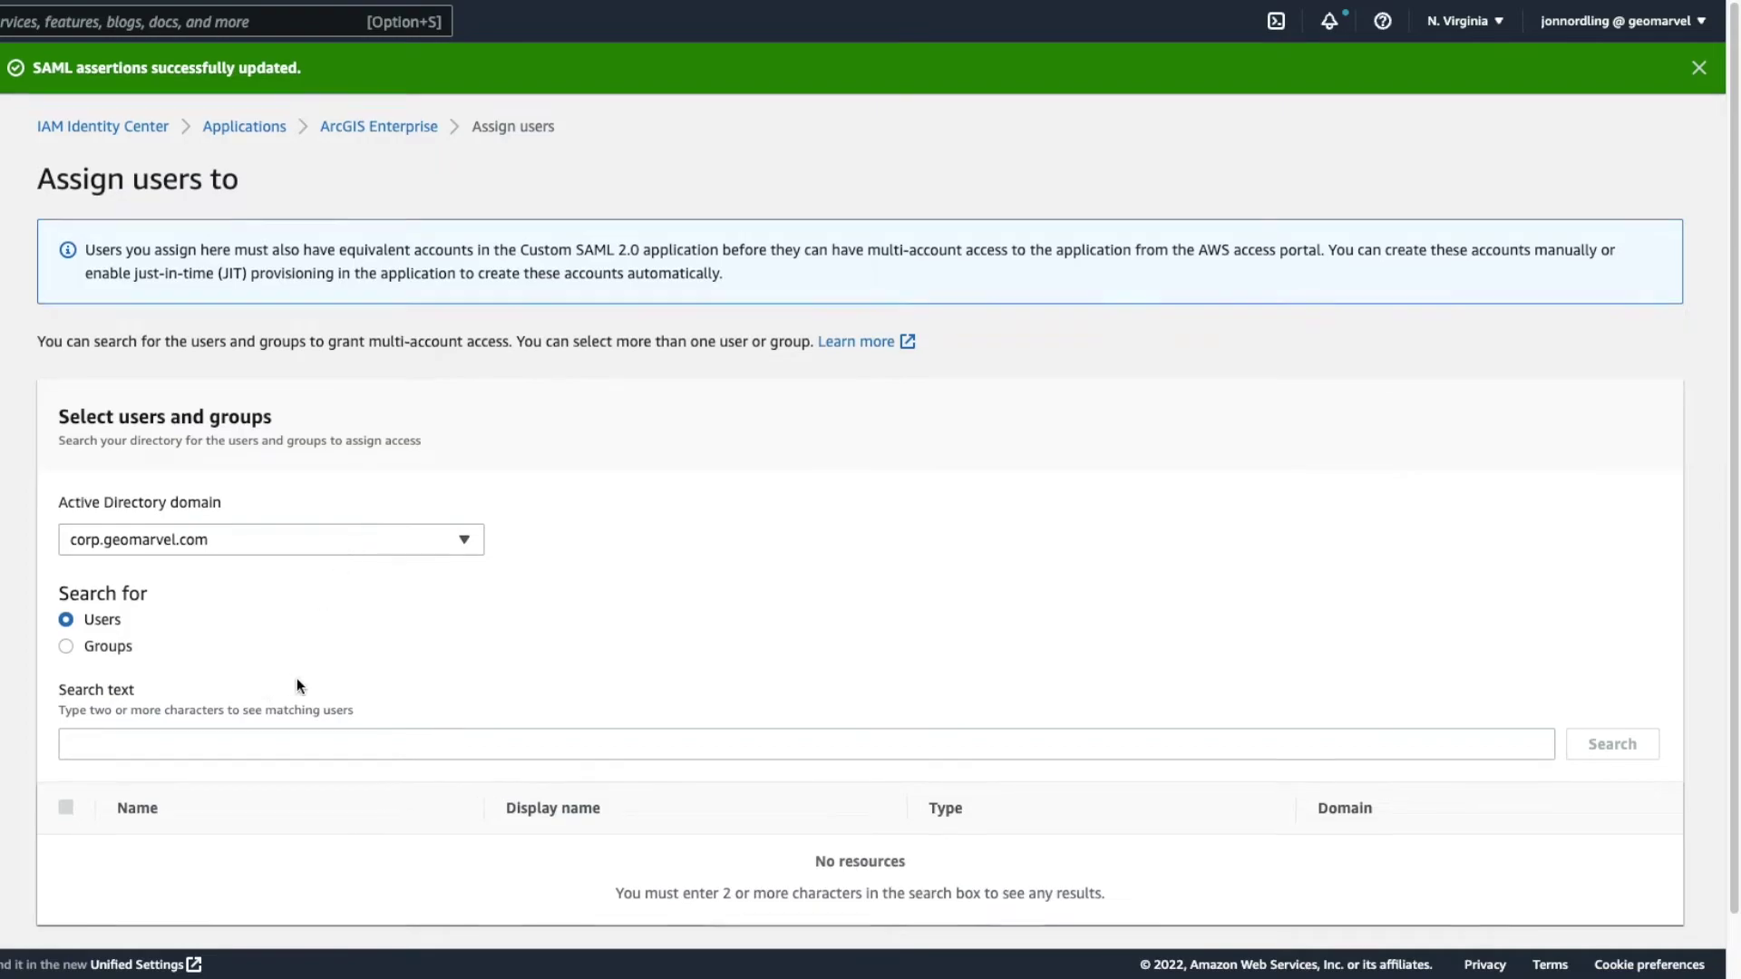
pyautogui.click(309, 684)
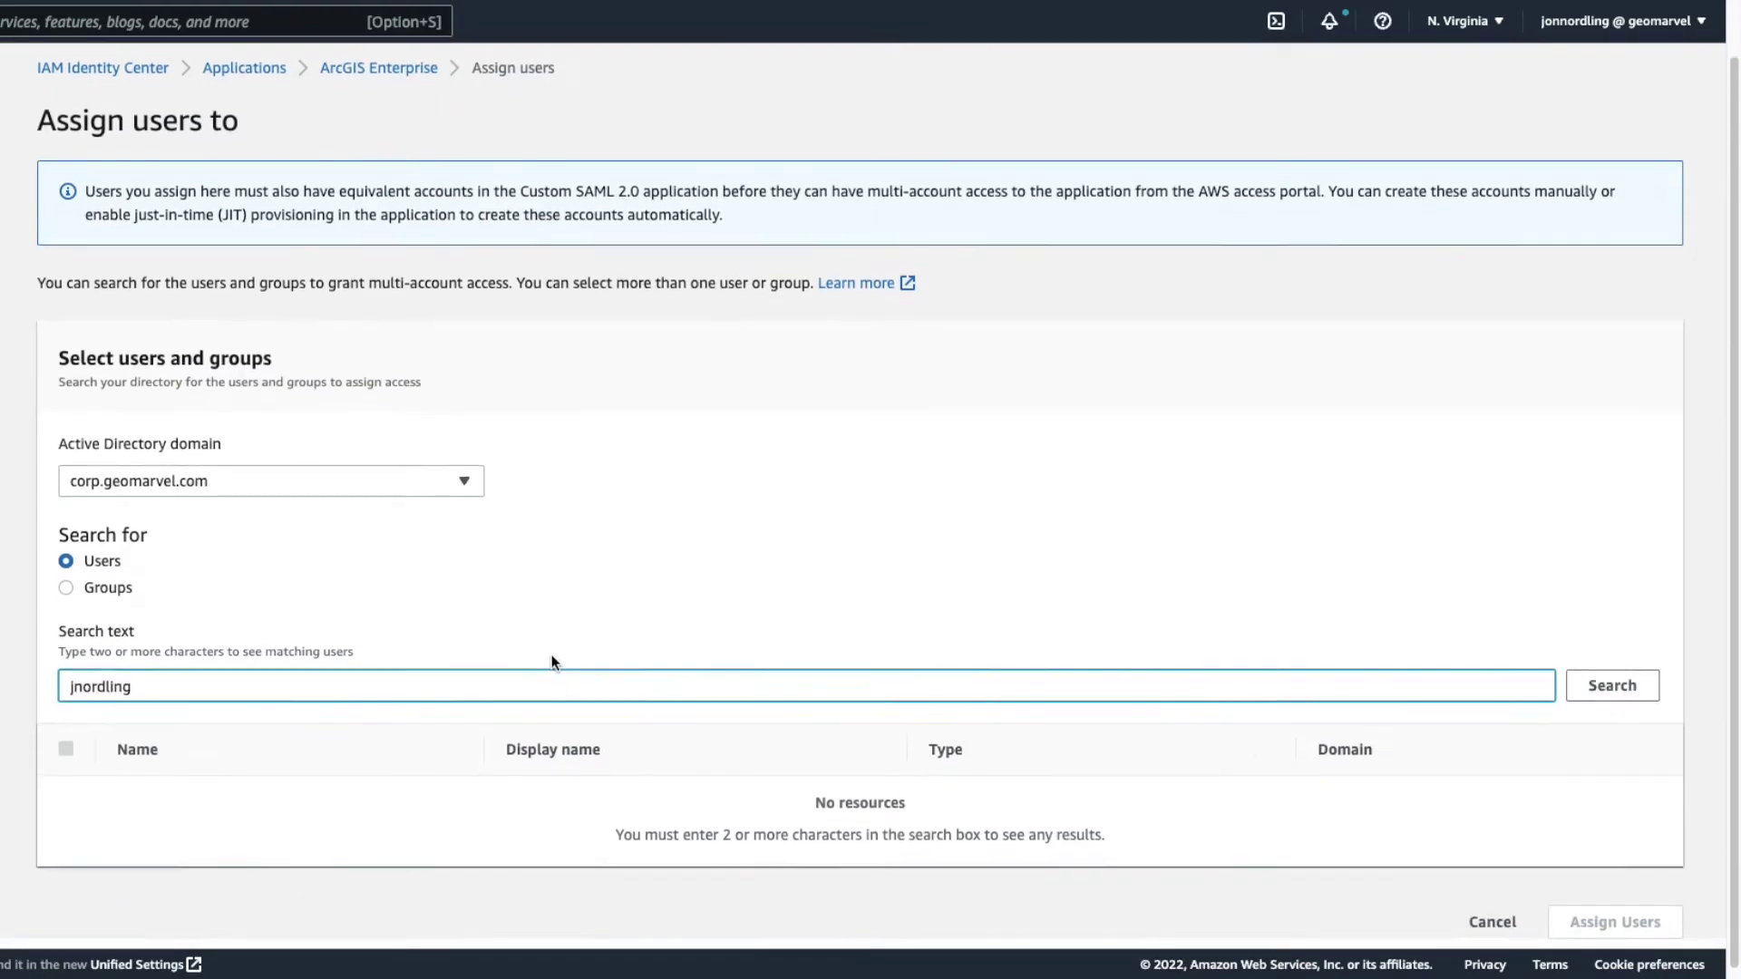
pyautogui.click(1606, 687)
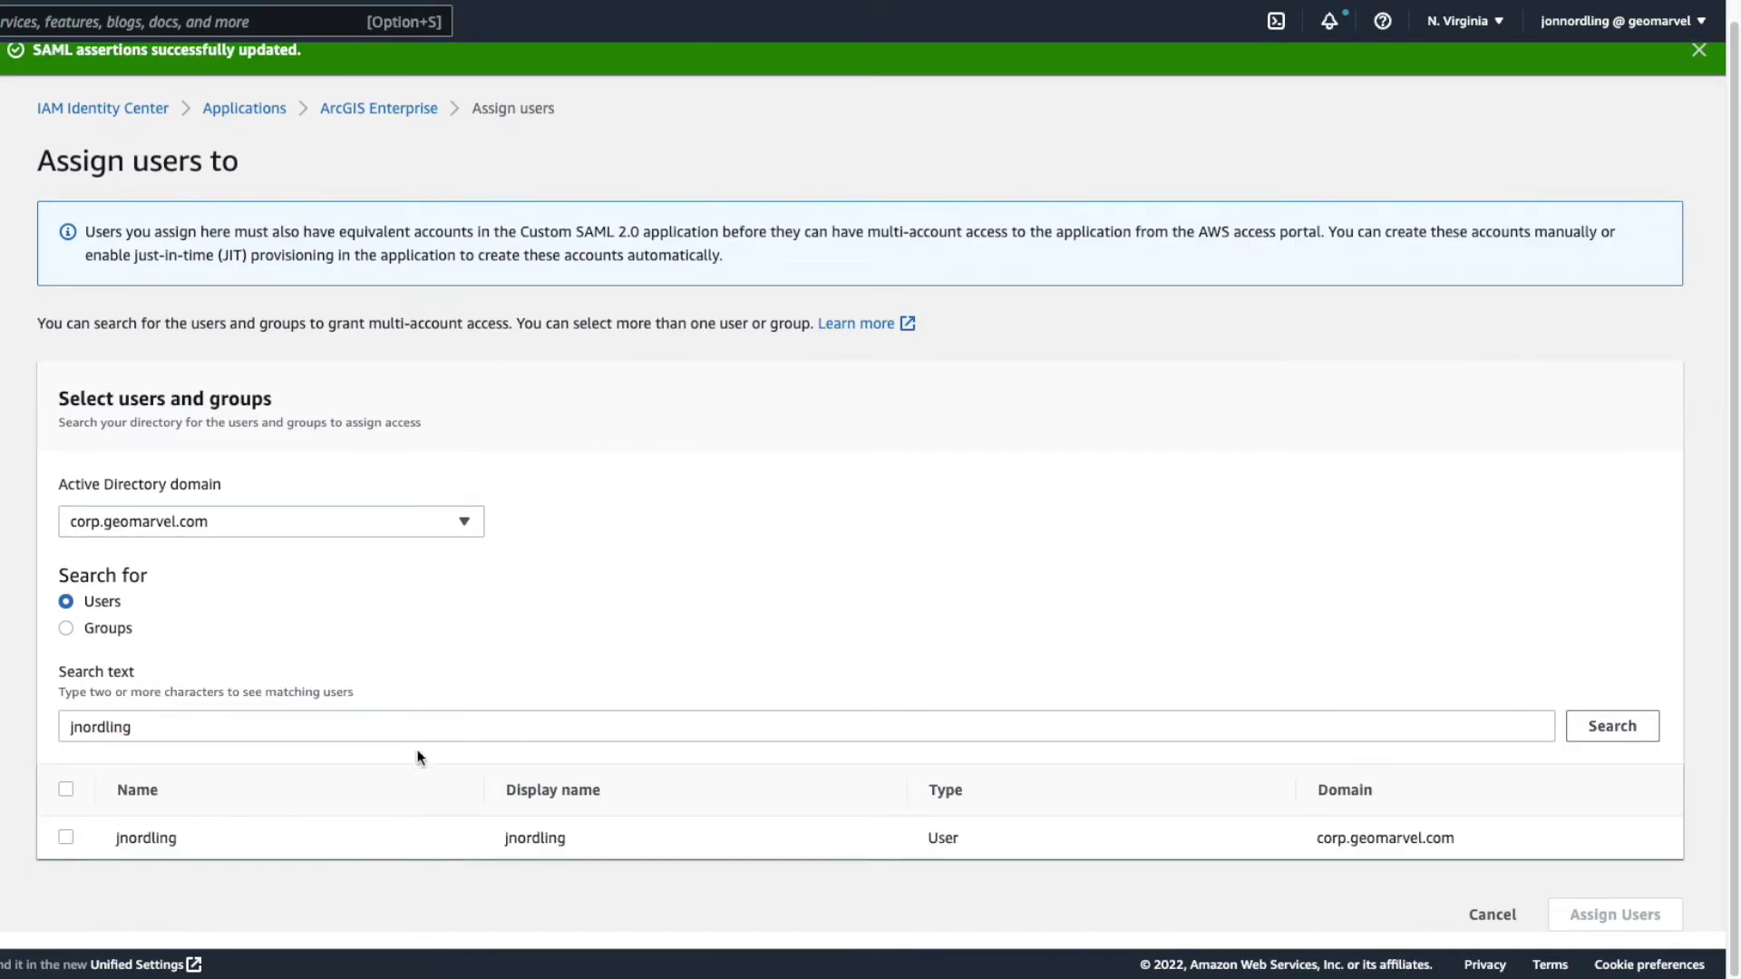
pyautogui.click(65, 837)
pyautogui.scroll(-1, 1394, 730)
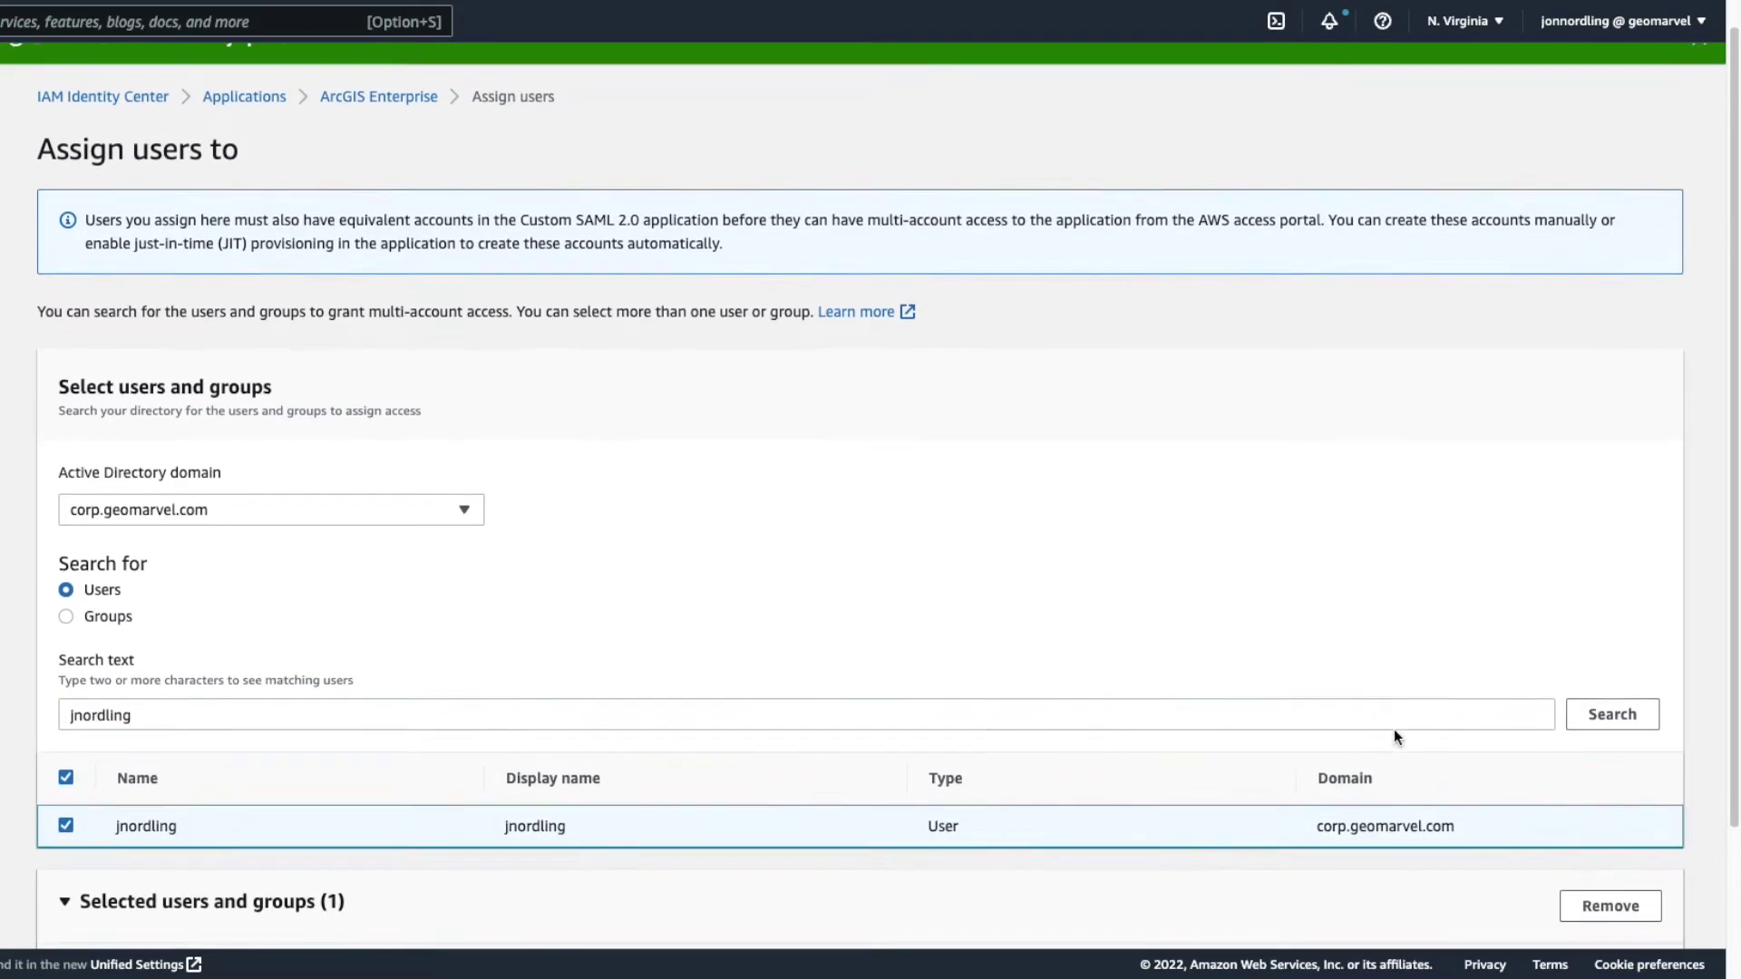
# - Search for and select the second directory user, then assign both users
pyautogui.click(1276, 692)
pyautogui.press('super+a')
pyautogui.press('BackSpace')
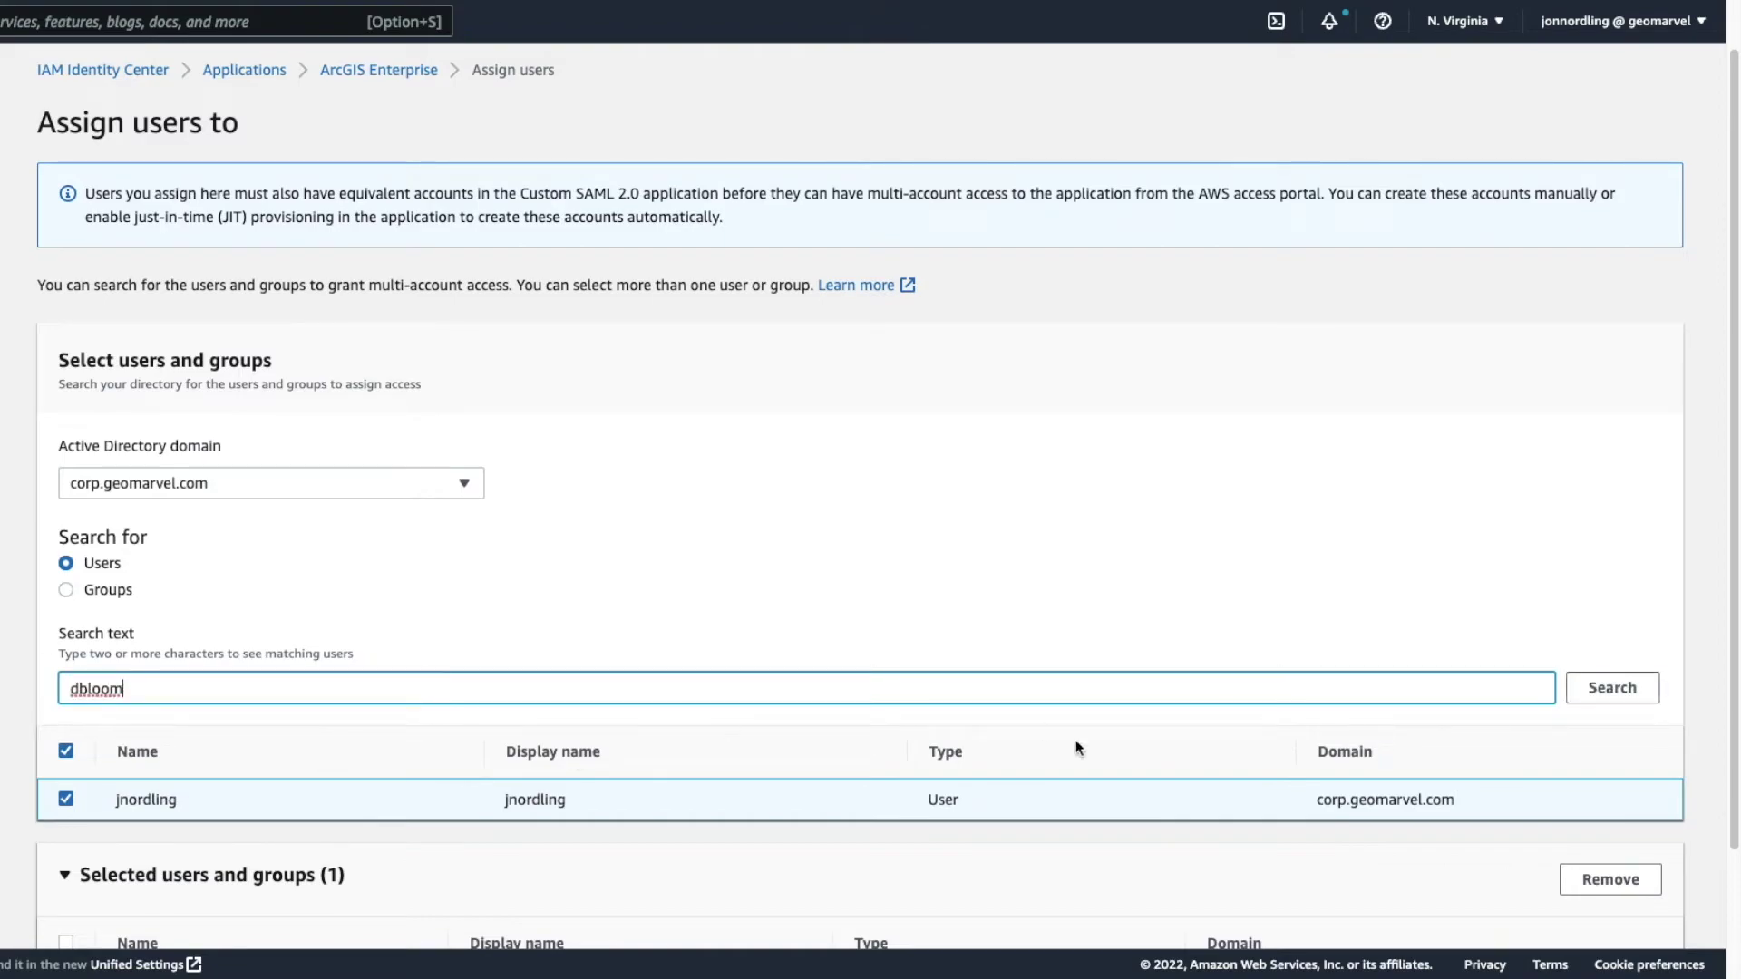
pyautogui.click(1623, 696)
pyautogui.scroll(-4, 94, 646)
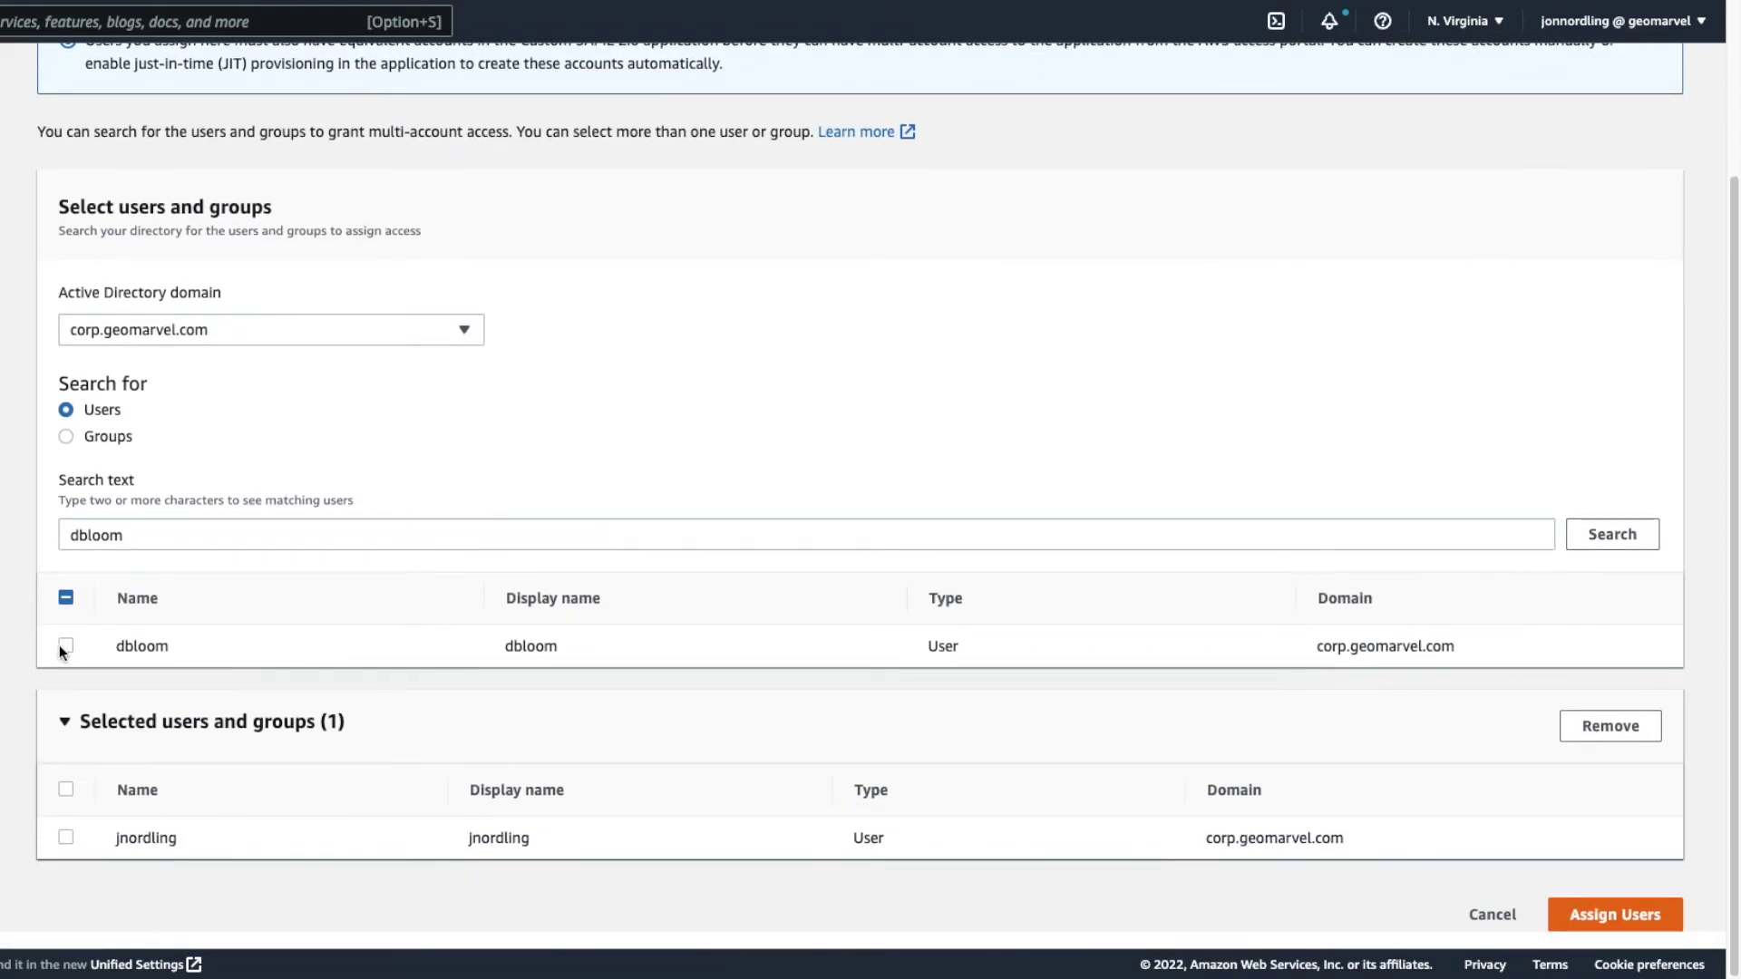
pyautogui.click(62, 648)
pyautogui.scroll(-1, 1415, 562)
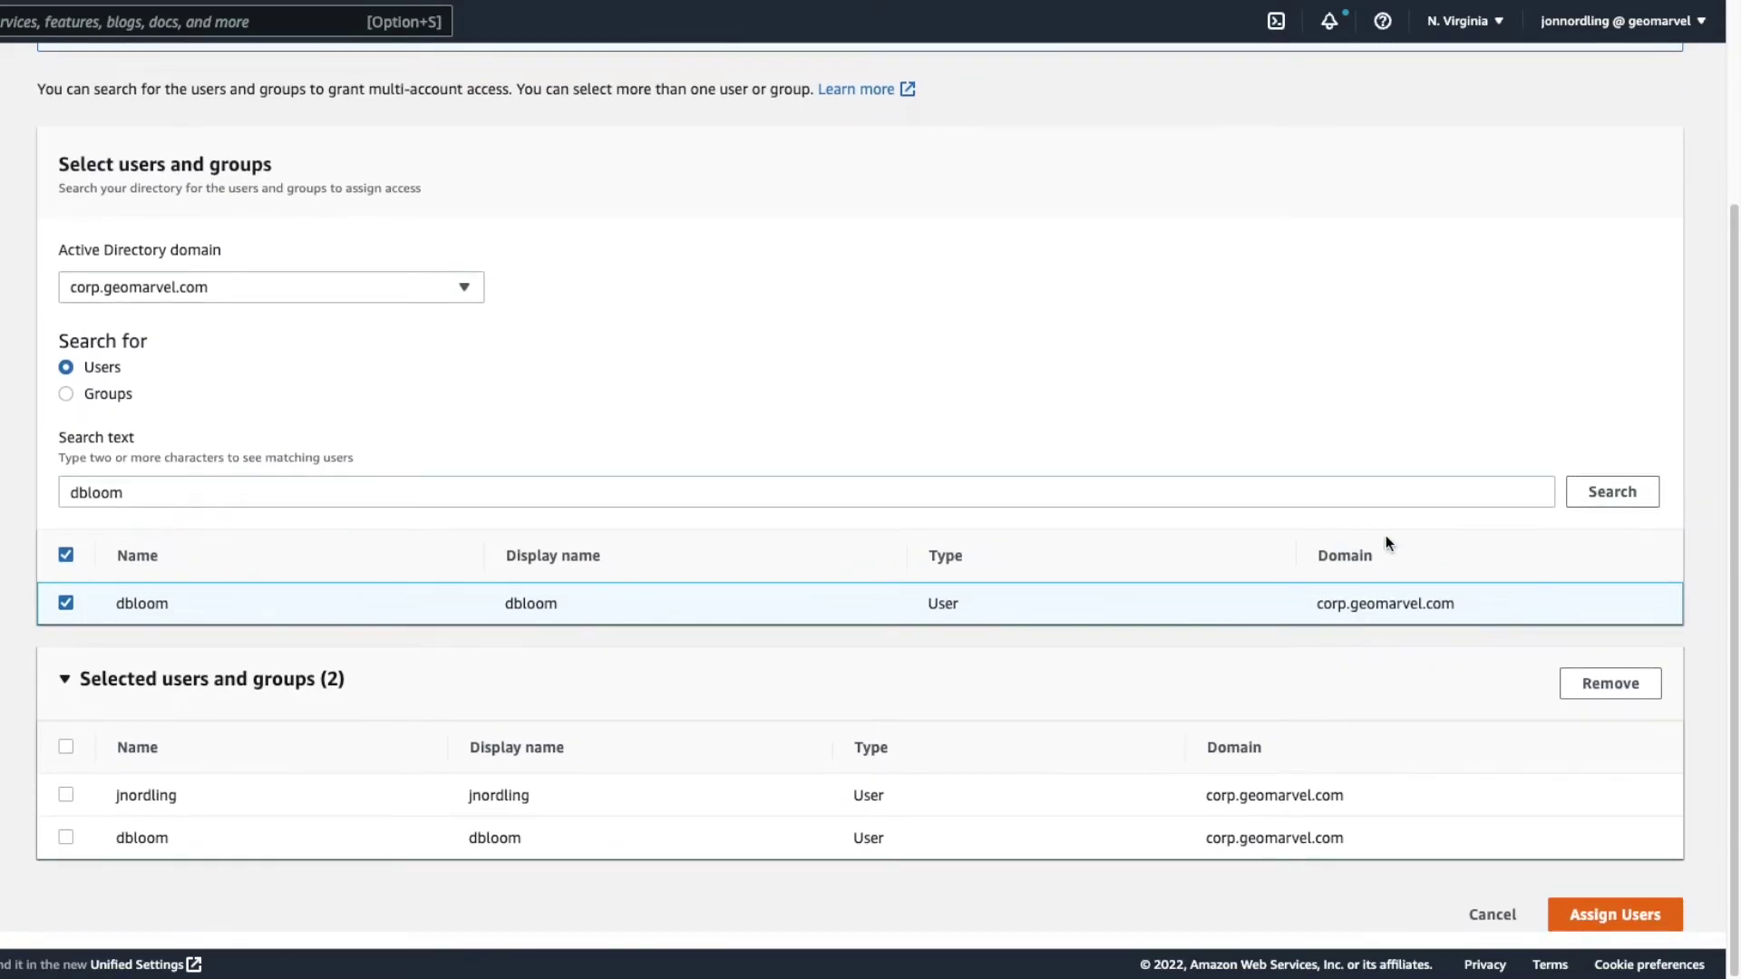
pyautogui.click(1617, 912)
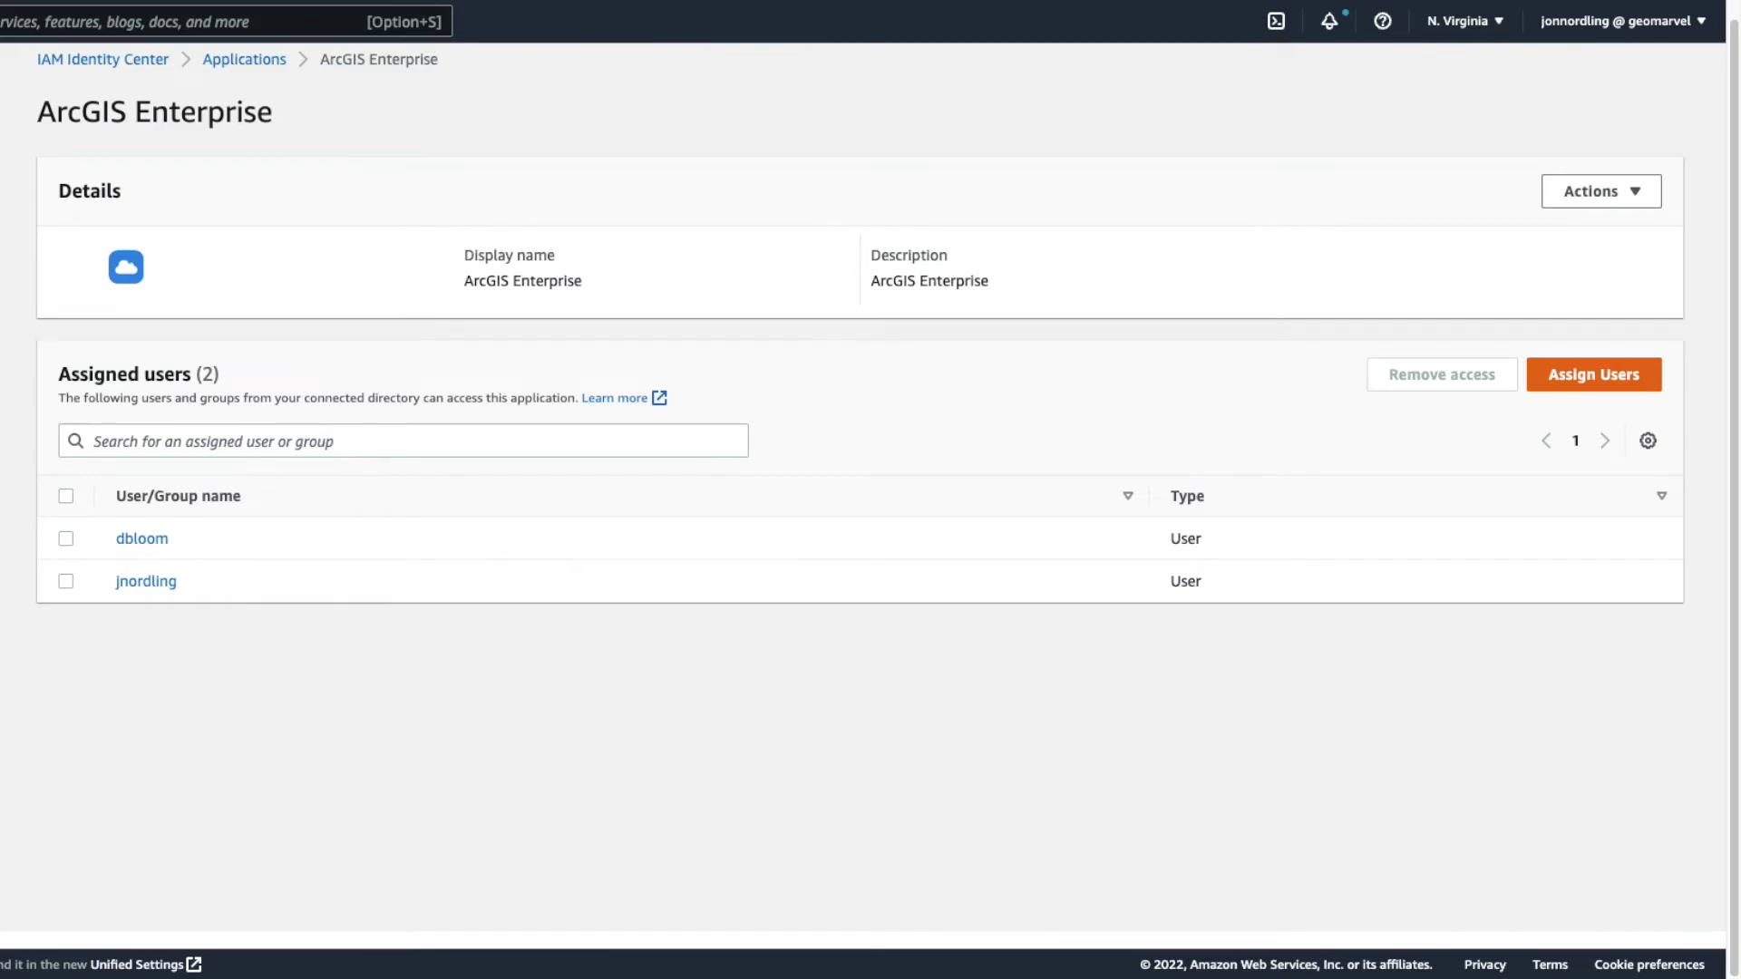
# - Load the ArcGIS portal home page in a new Incognito window
pyautogui.click(1721, 77)
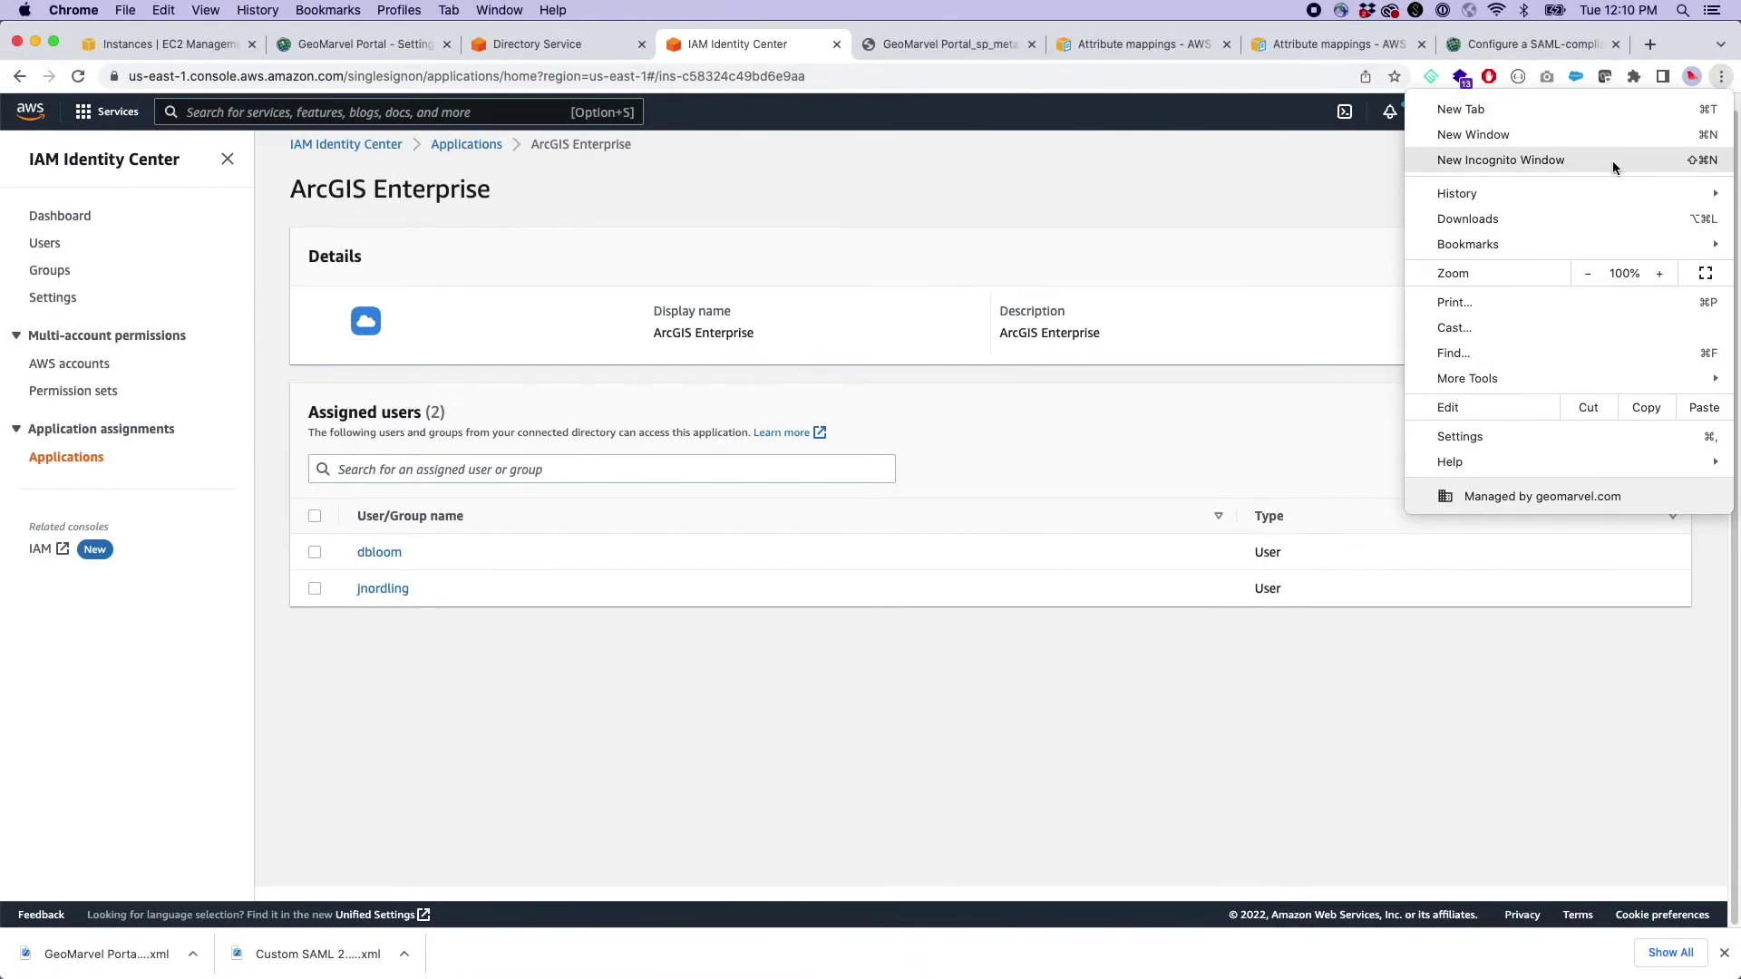
pyautogui.click(1612, 165)
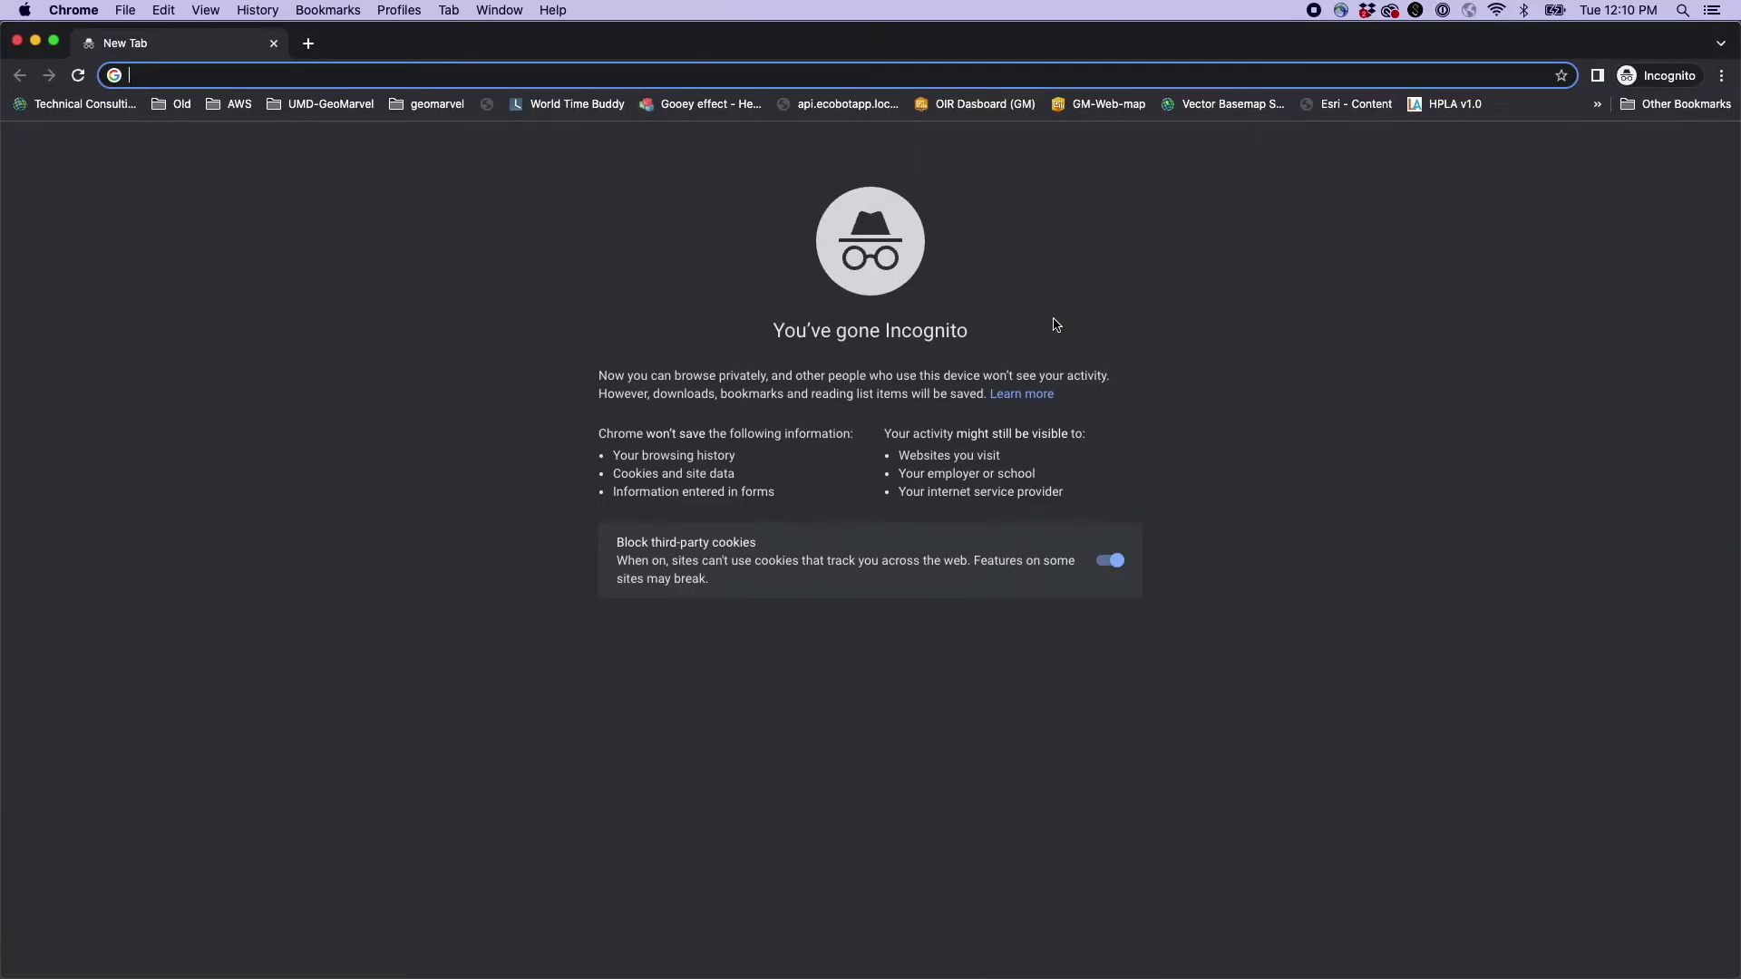
pyautogui.write('arcgis-')
pyautogui.press('Return')
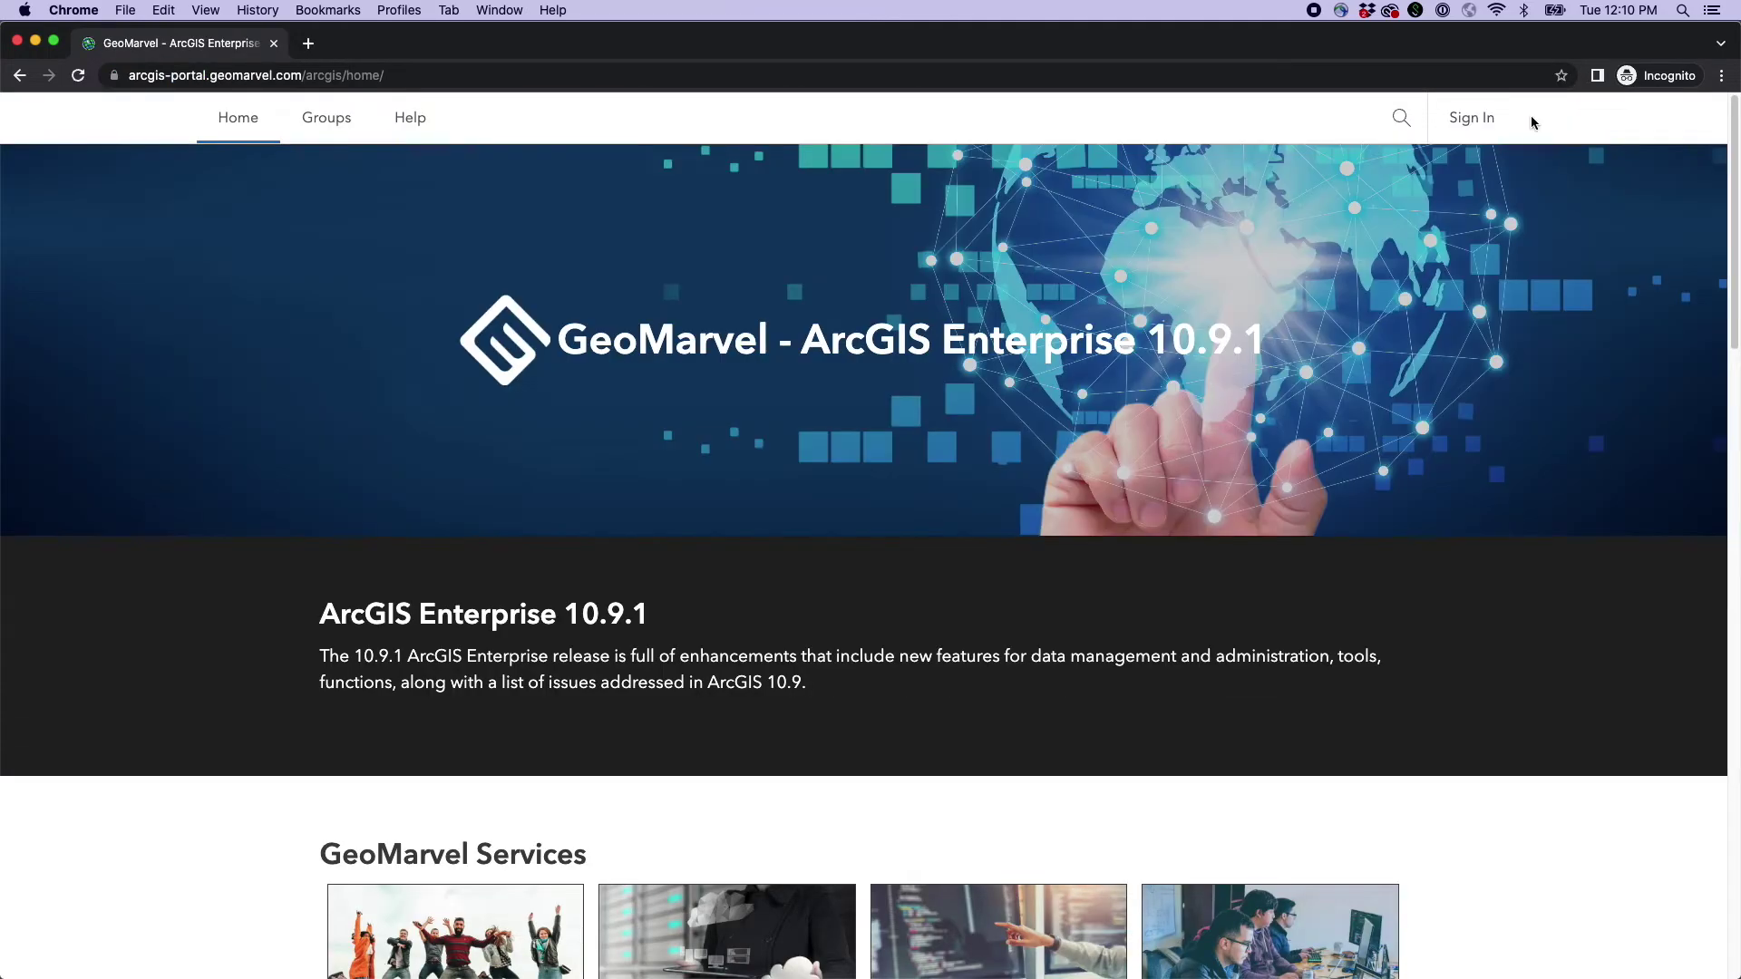
# - Sign in through the AWS SAML login with the corp username and password
pyautogui.click(1476, 119)
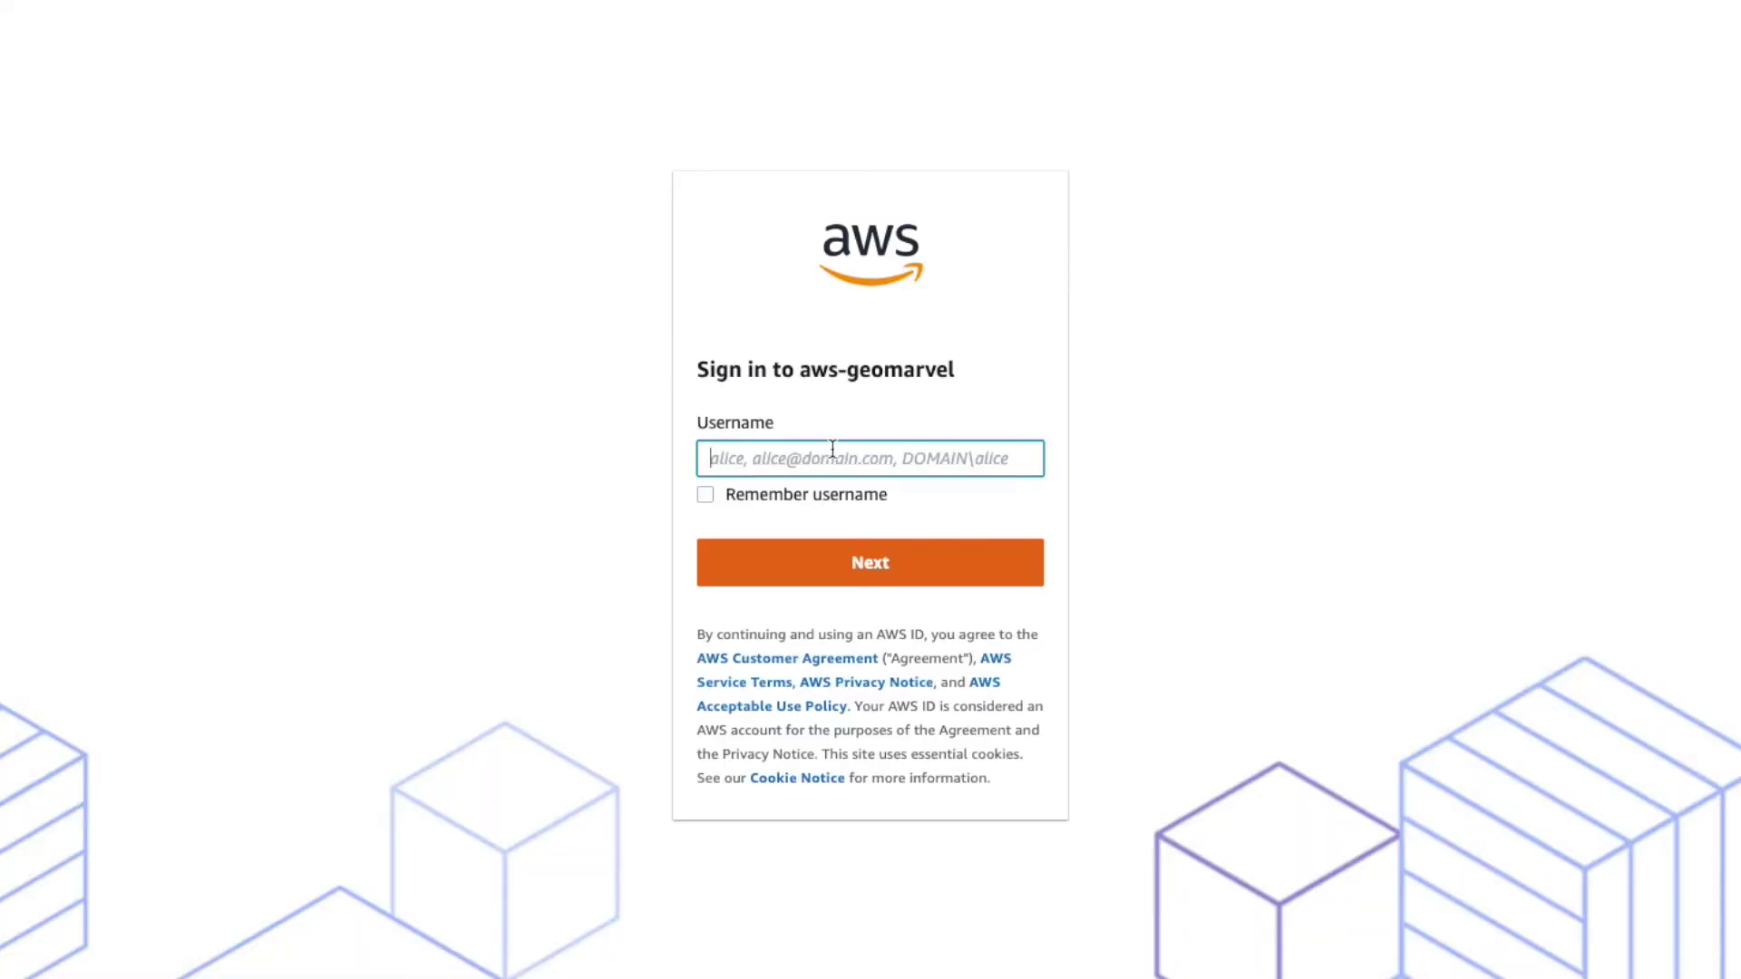
pyautogui.write('corp')
pyautogui.press('Down')
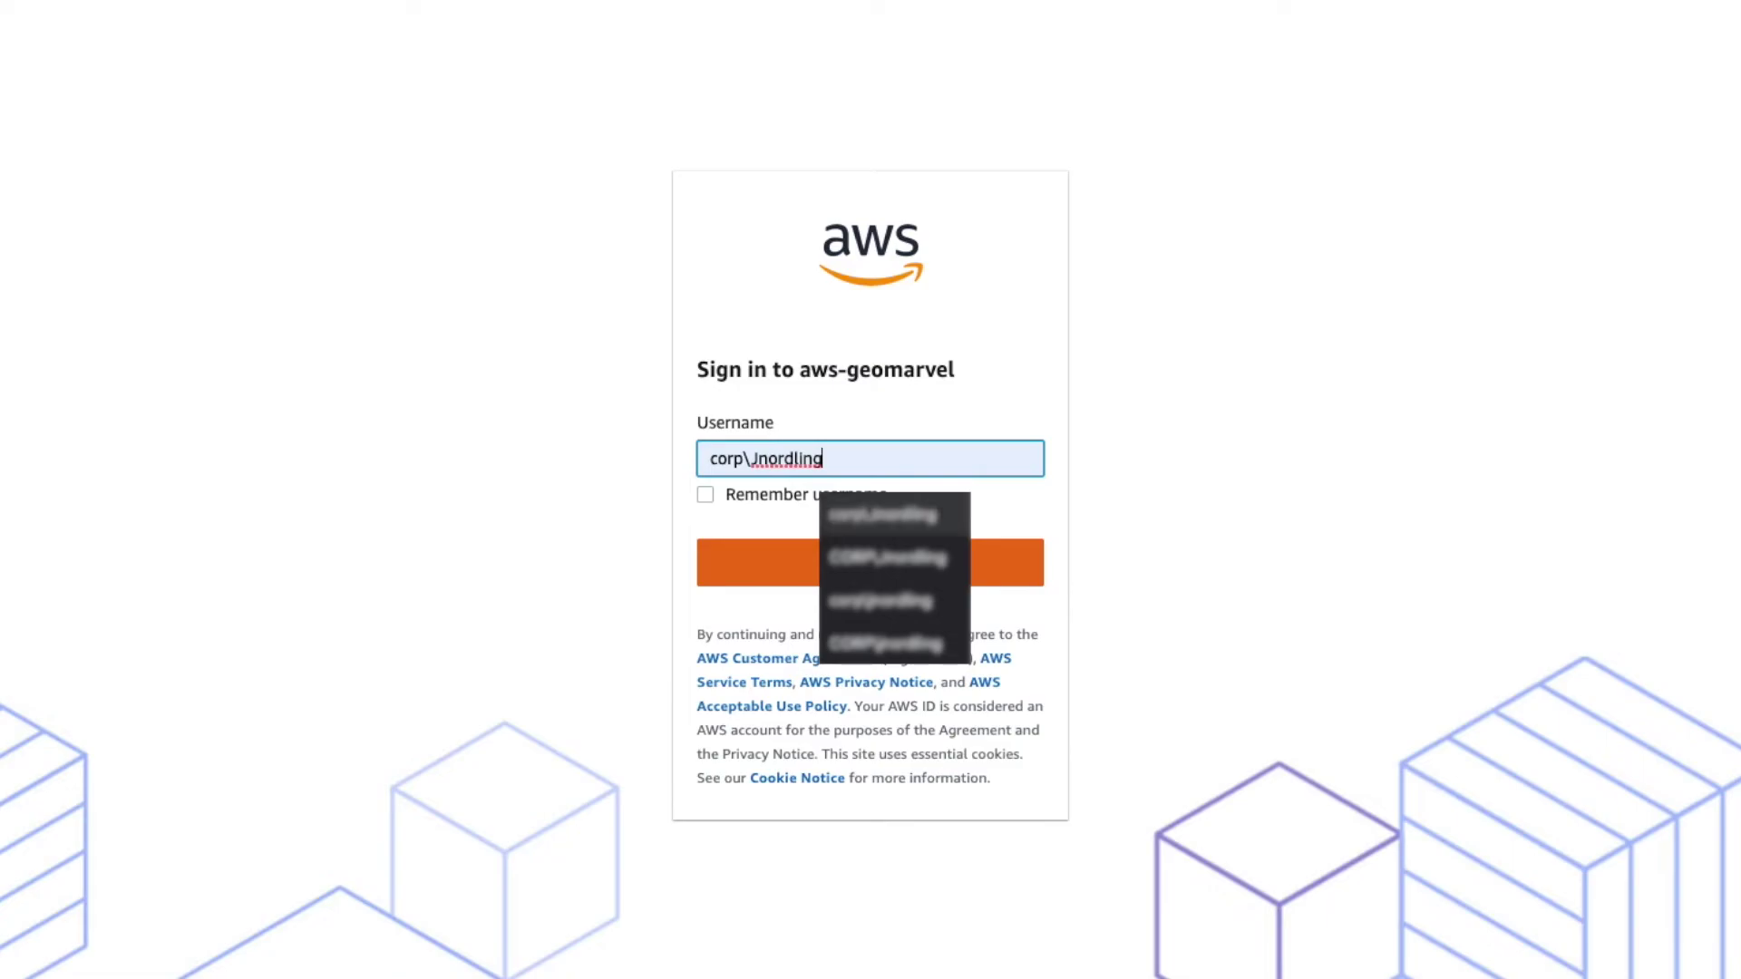
pyautogui.press('Return')
pyautogui.click(847, 559)
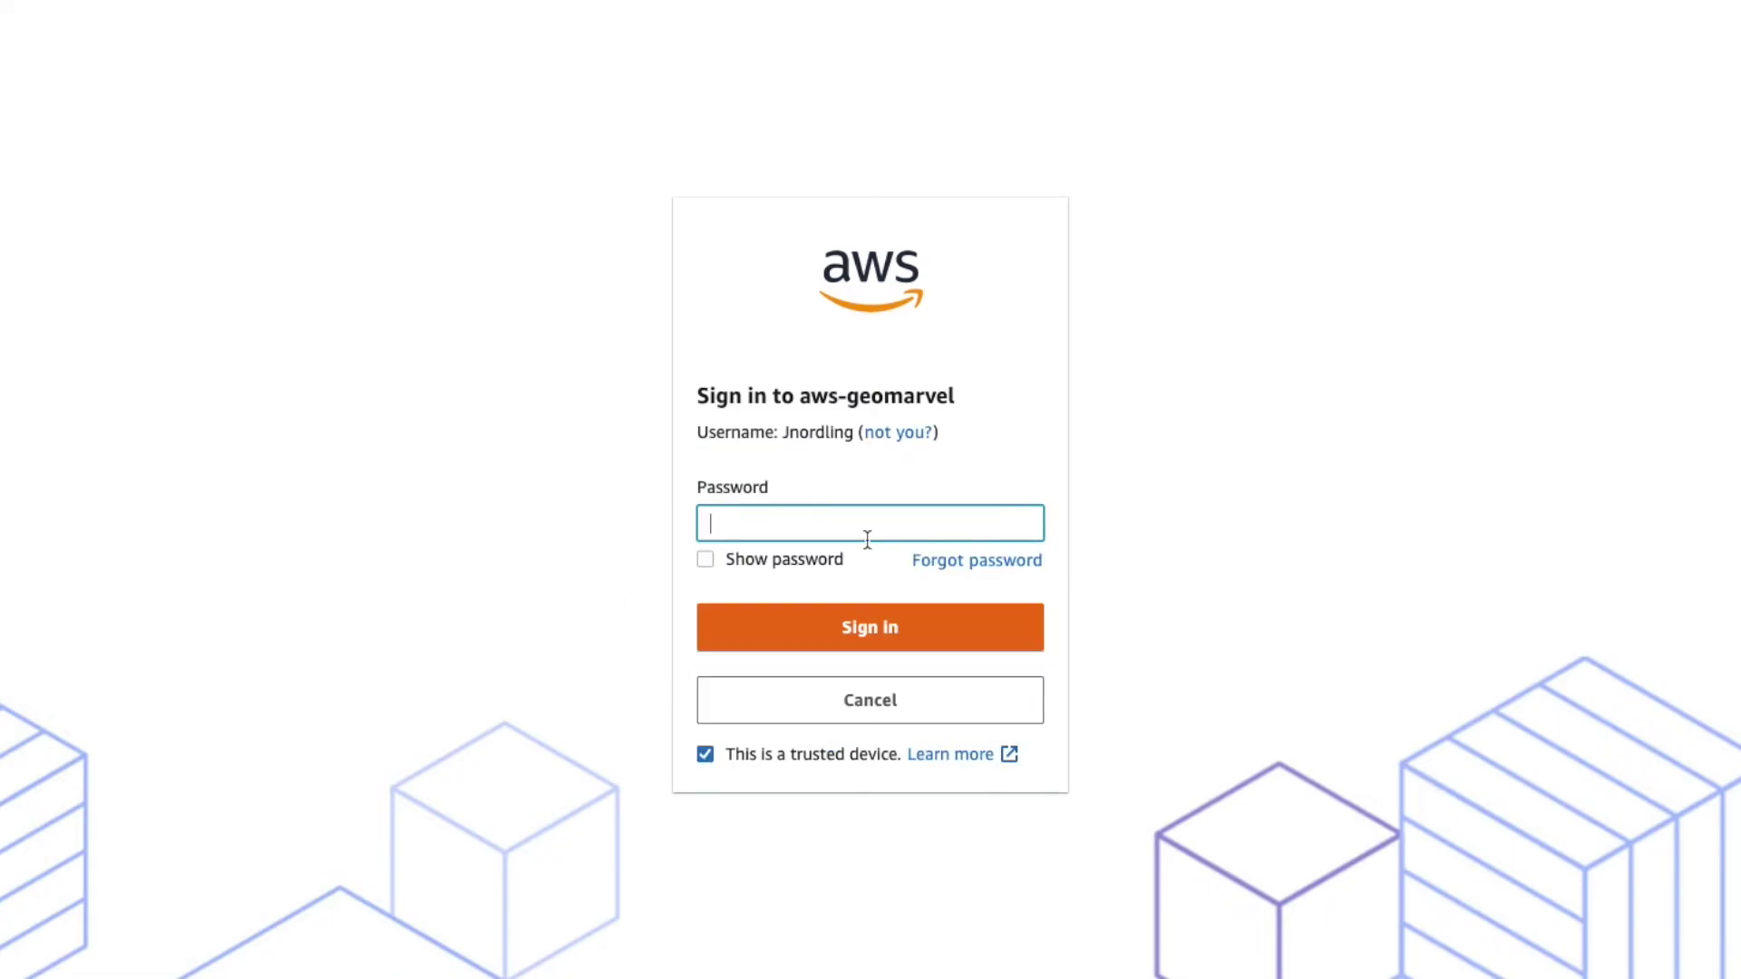
pyautogui.write('********')
pyautogui.press('Return')
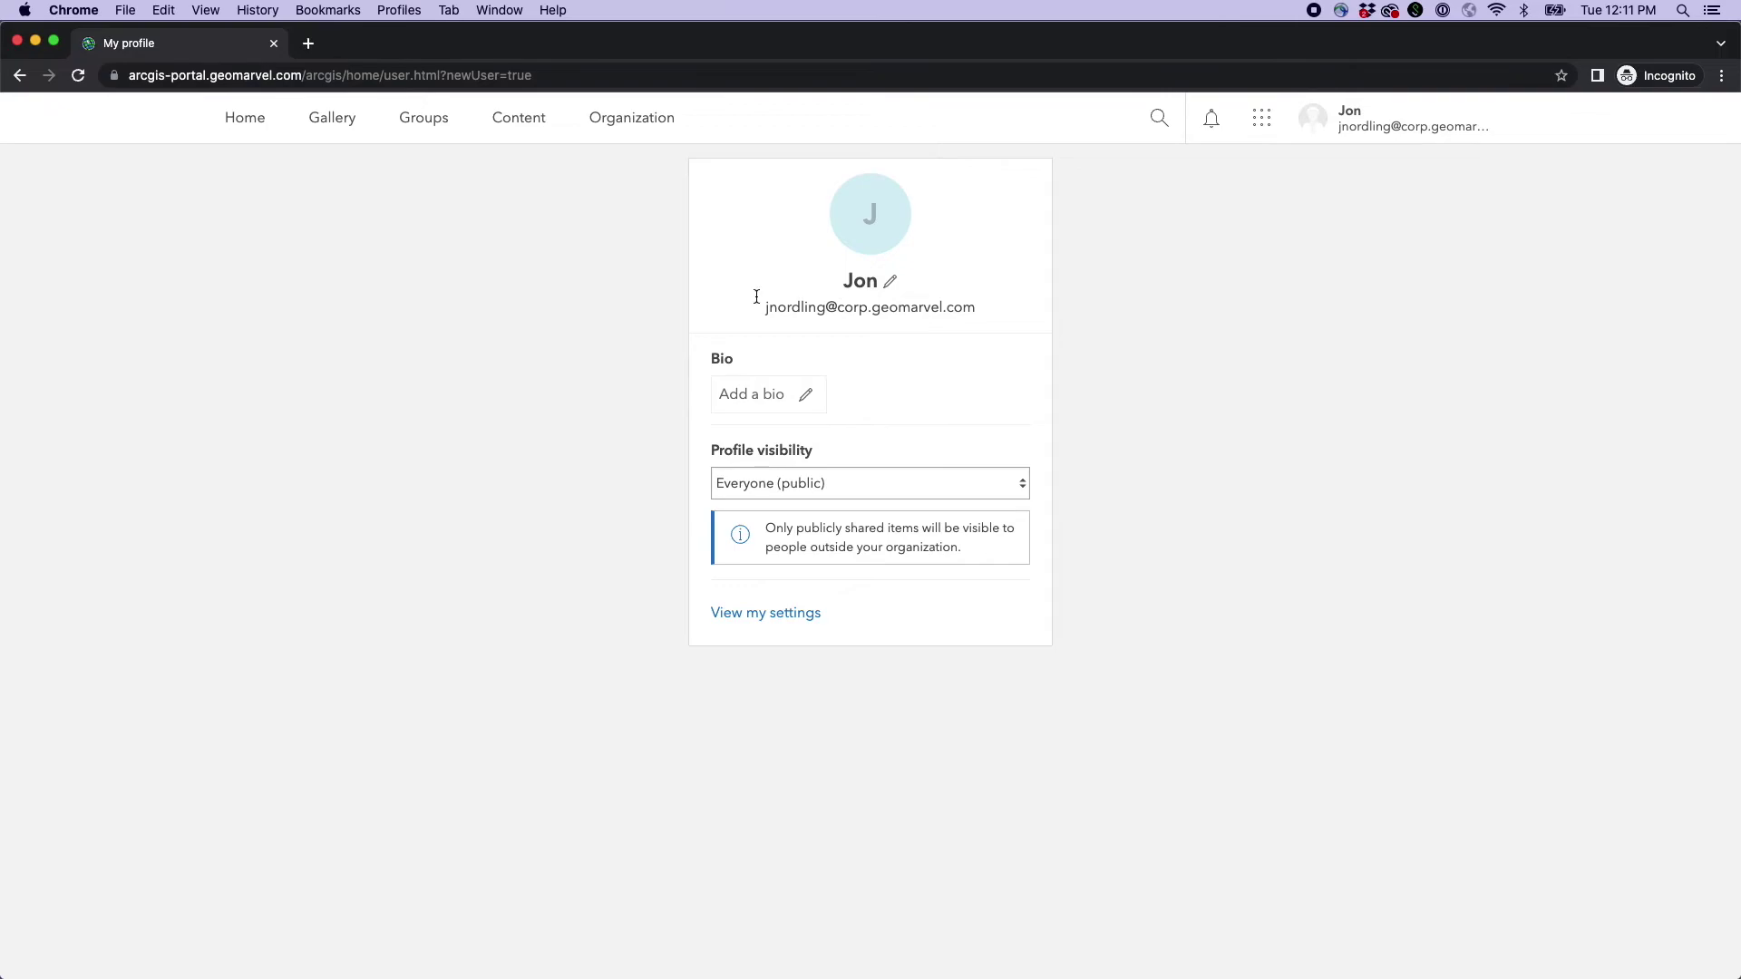
# - View the signed-in member's My settings page and its e-mail address
pyautogui.click(770, 614)
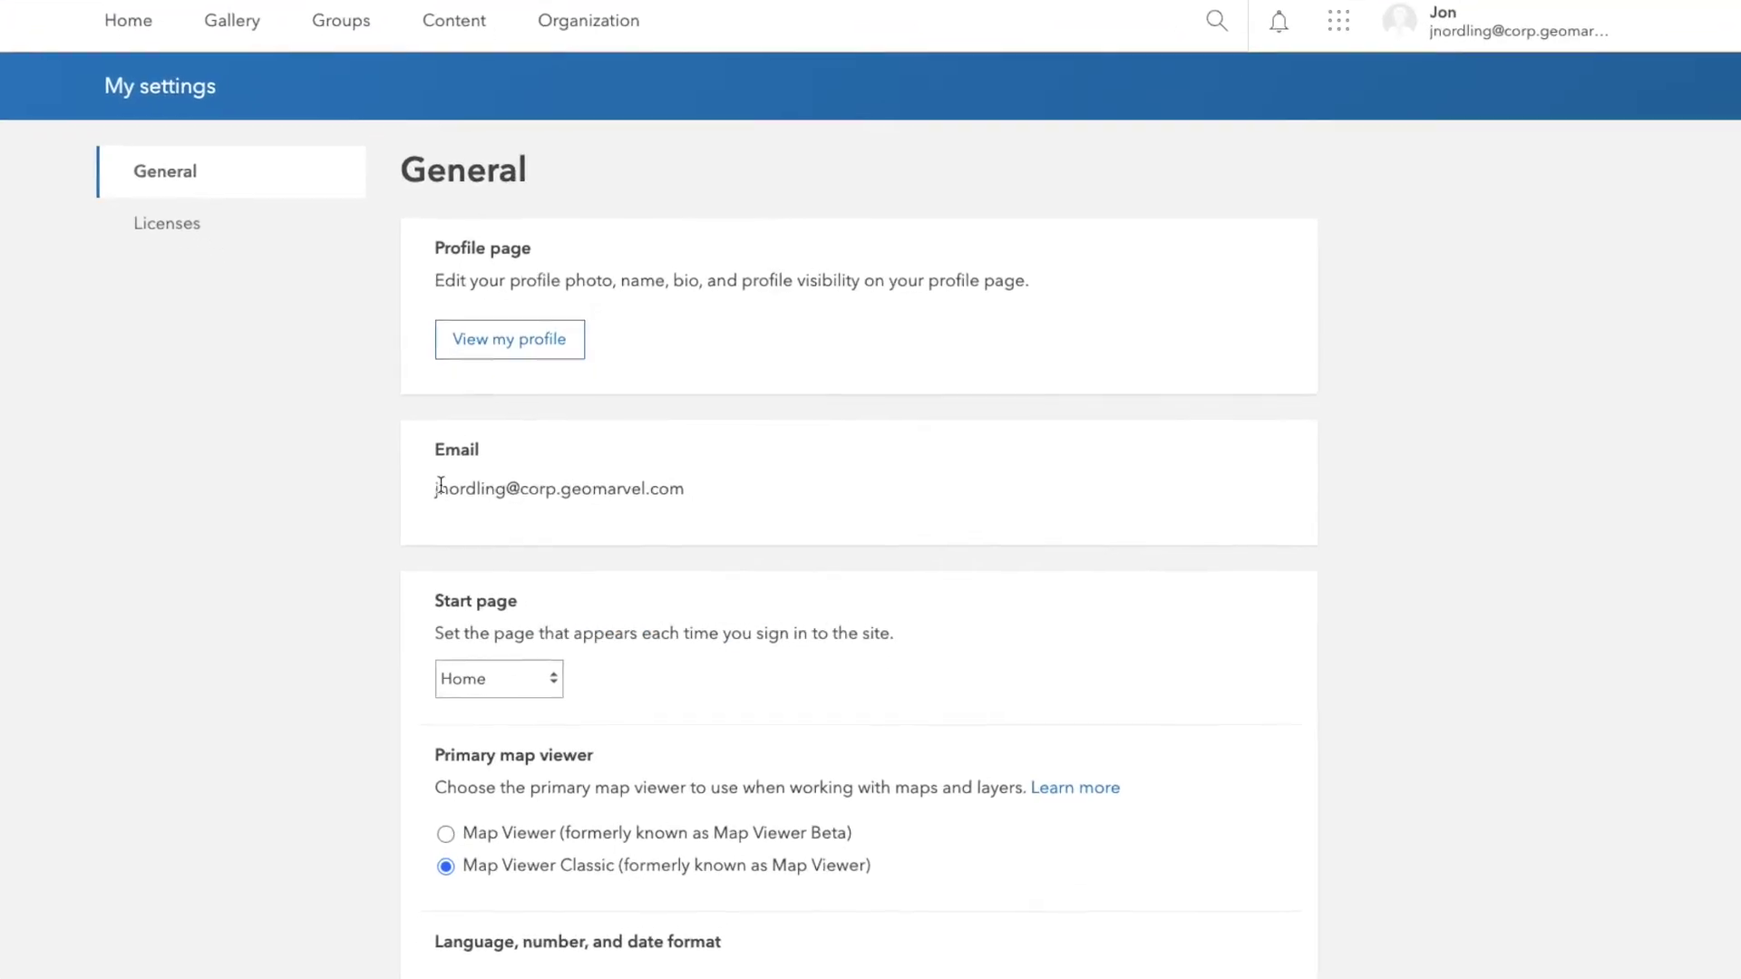
pyautogui.moveTo(438, 485); pyautogui.dragTo(941, 486)
pyautogui.click(931, 483)
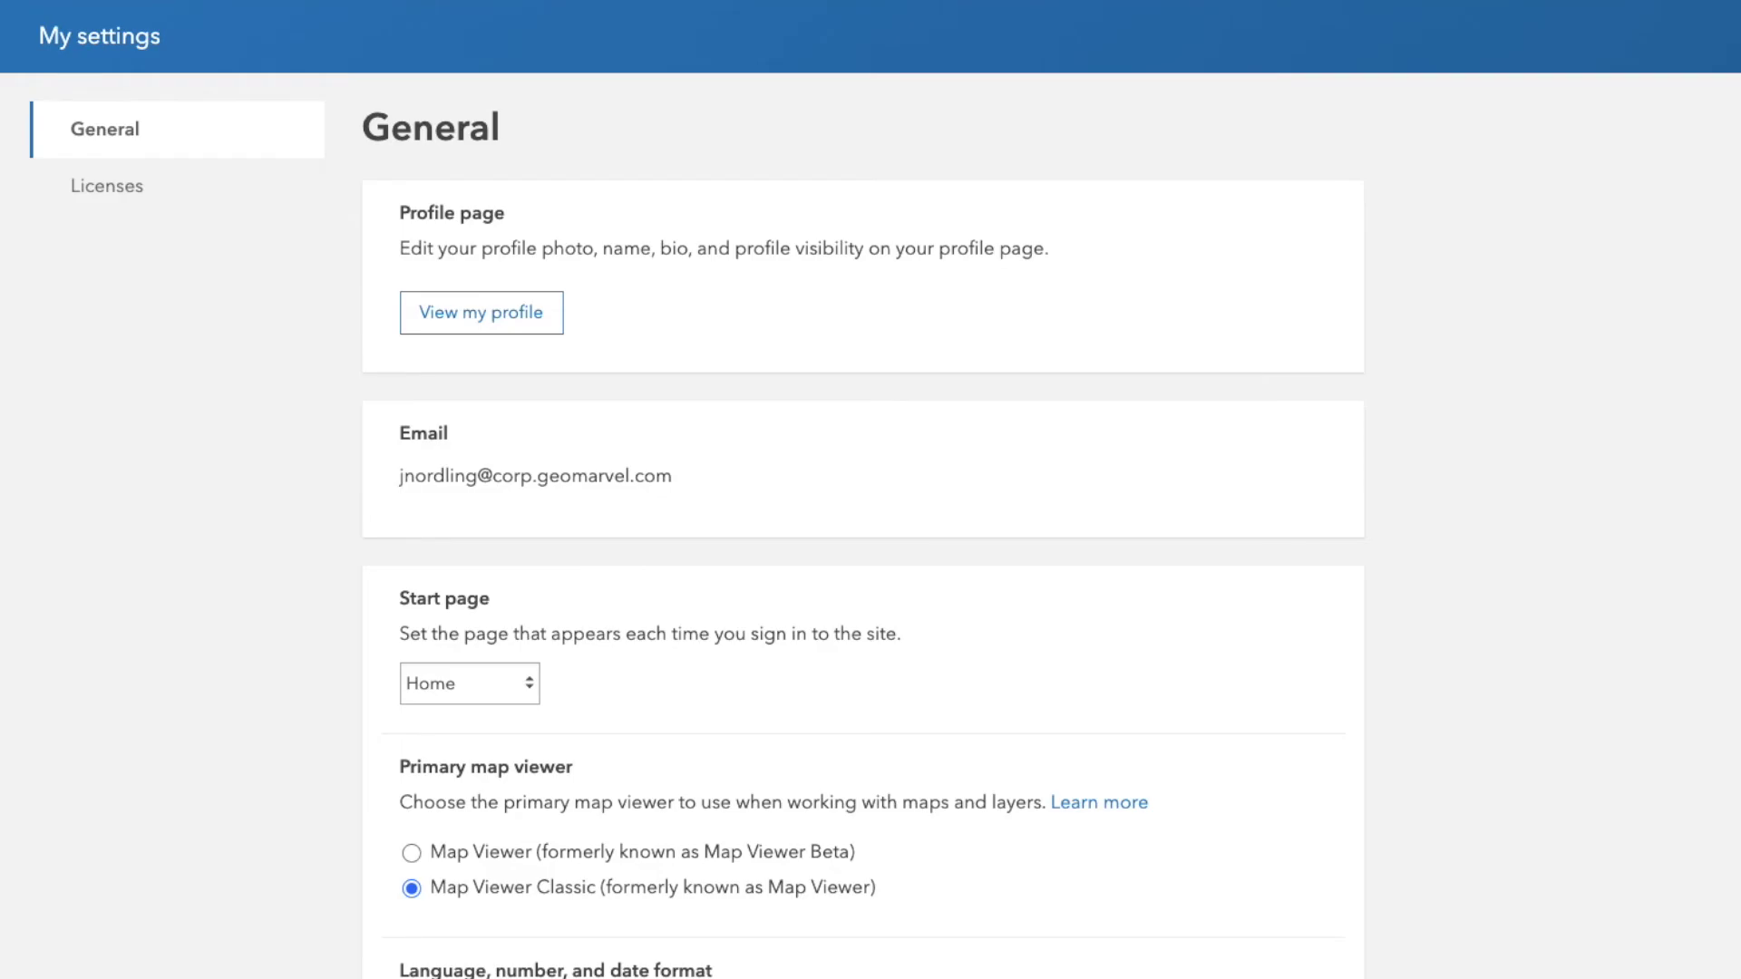
pyautogui.moveTo(400, 475); pyautogui.dragTo(677, 474)
pyautogui.click(886, 552)
pyautogui.scroll(-4, 885, 552)
pyautogui.scroll(4, 891, 587)
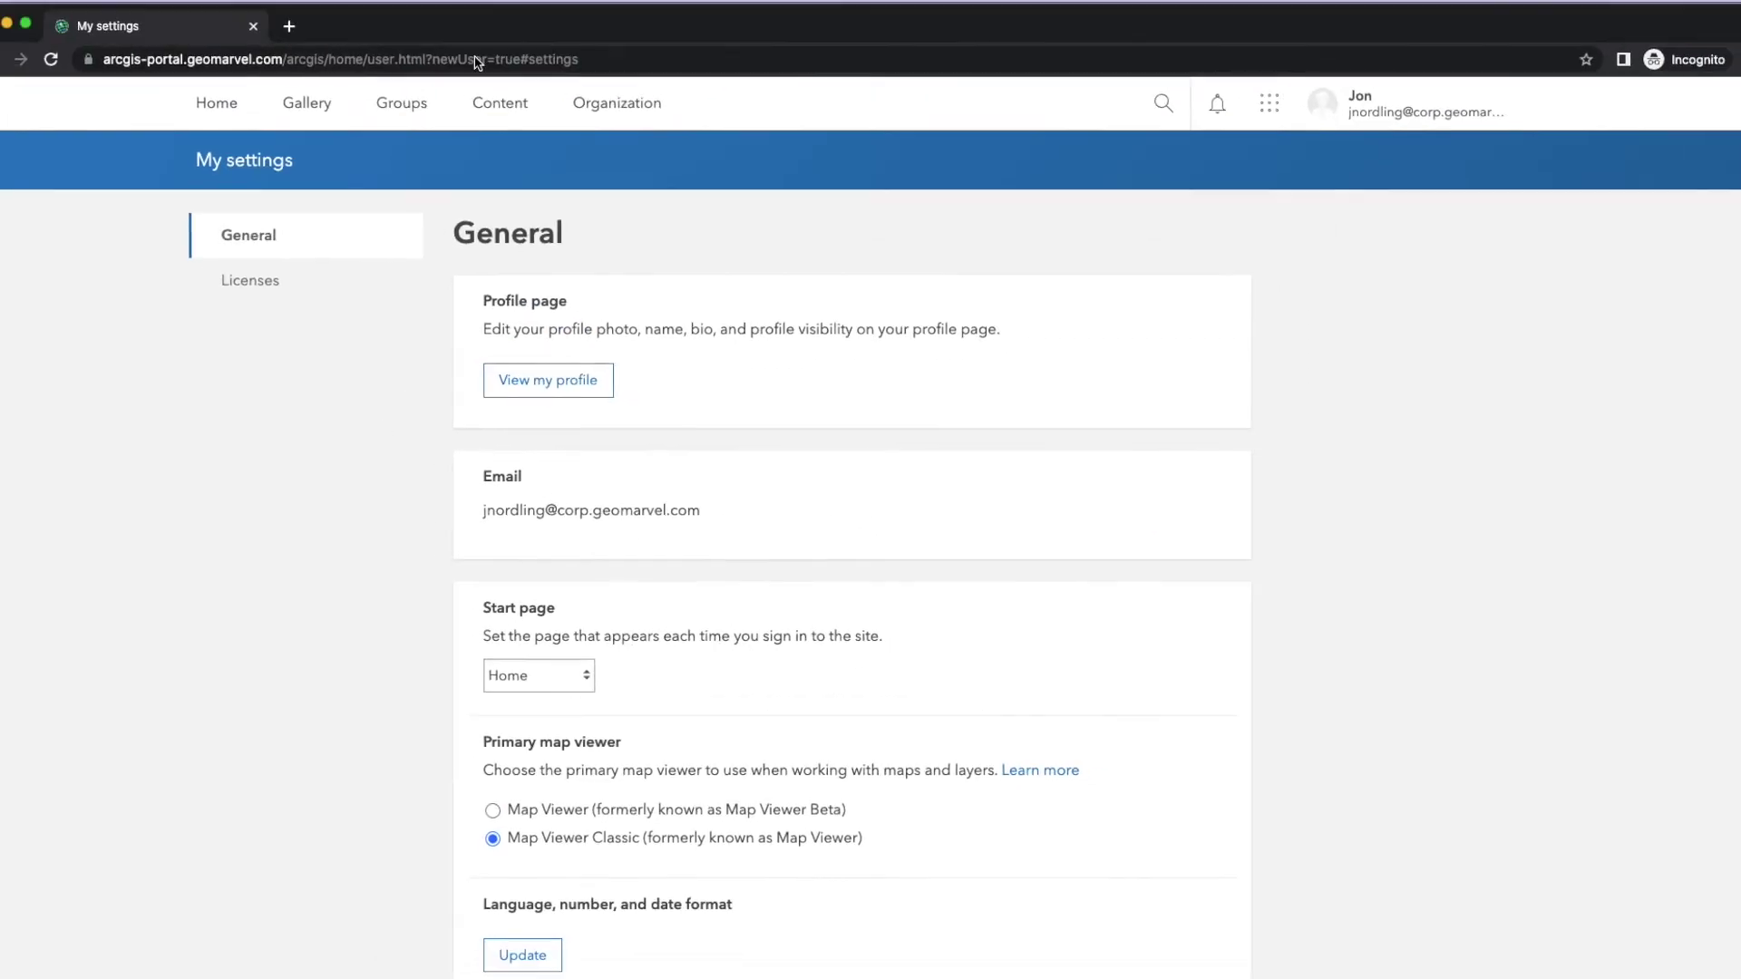
# - Open Organization > Members and inspect the new SAML member's actions and Viewer role options
pyautogui.press('super+grave')
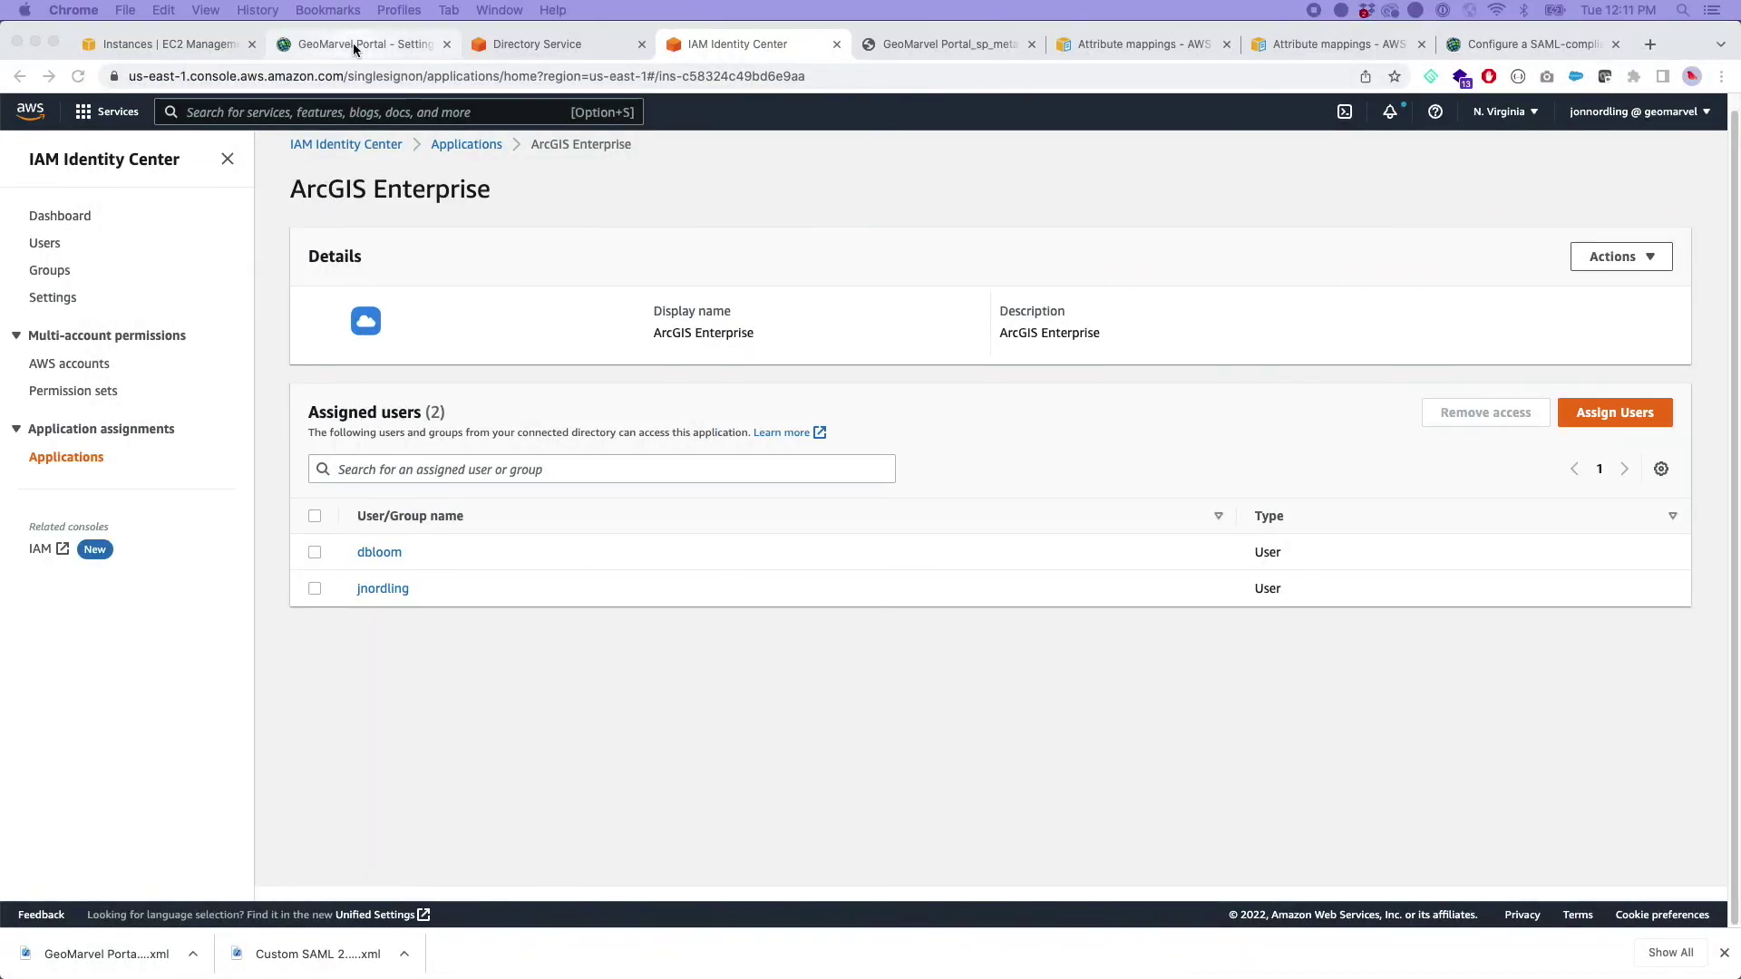
pyautogui.click(354, 44)
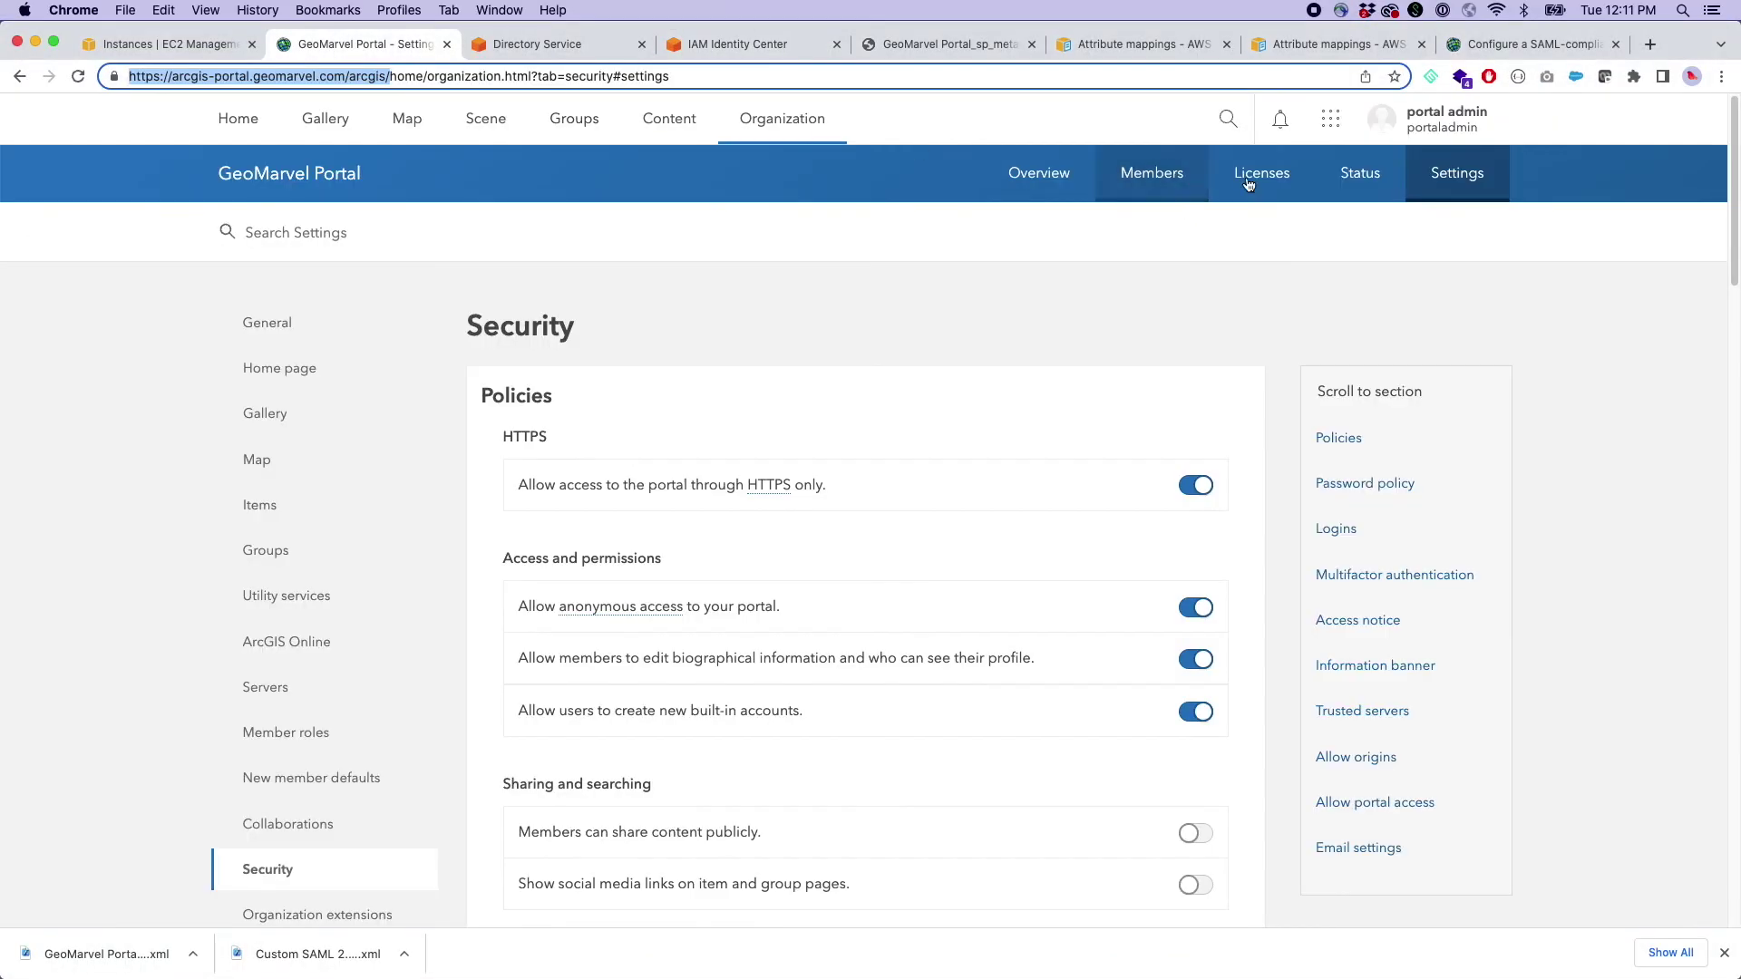
pyautogui.click(1049, 121)
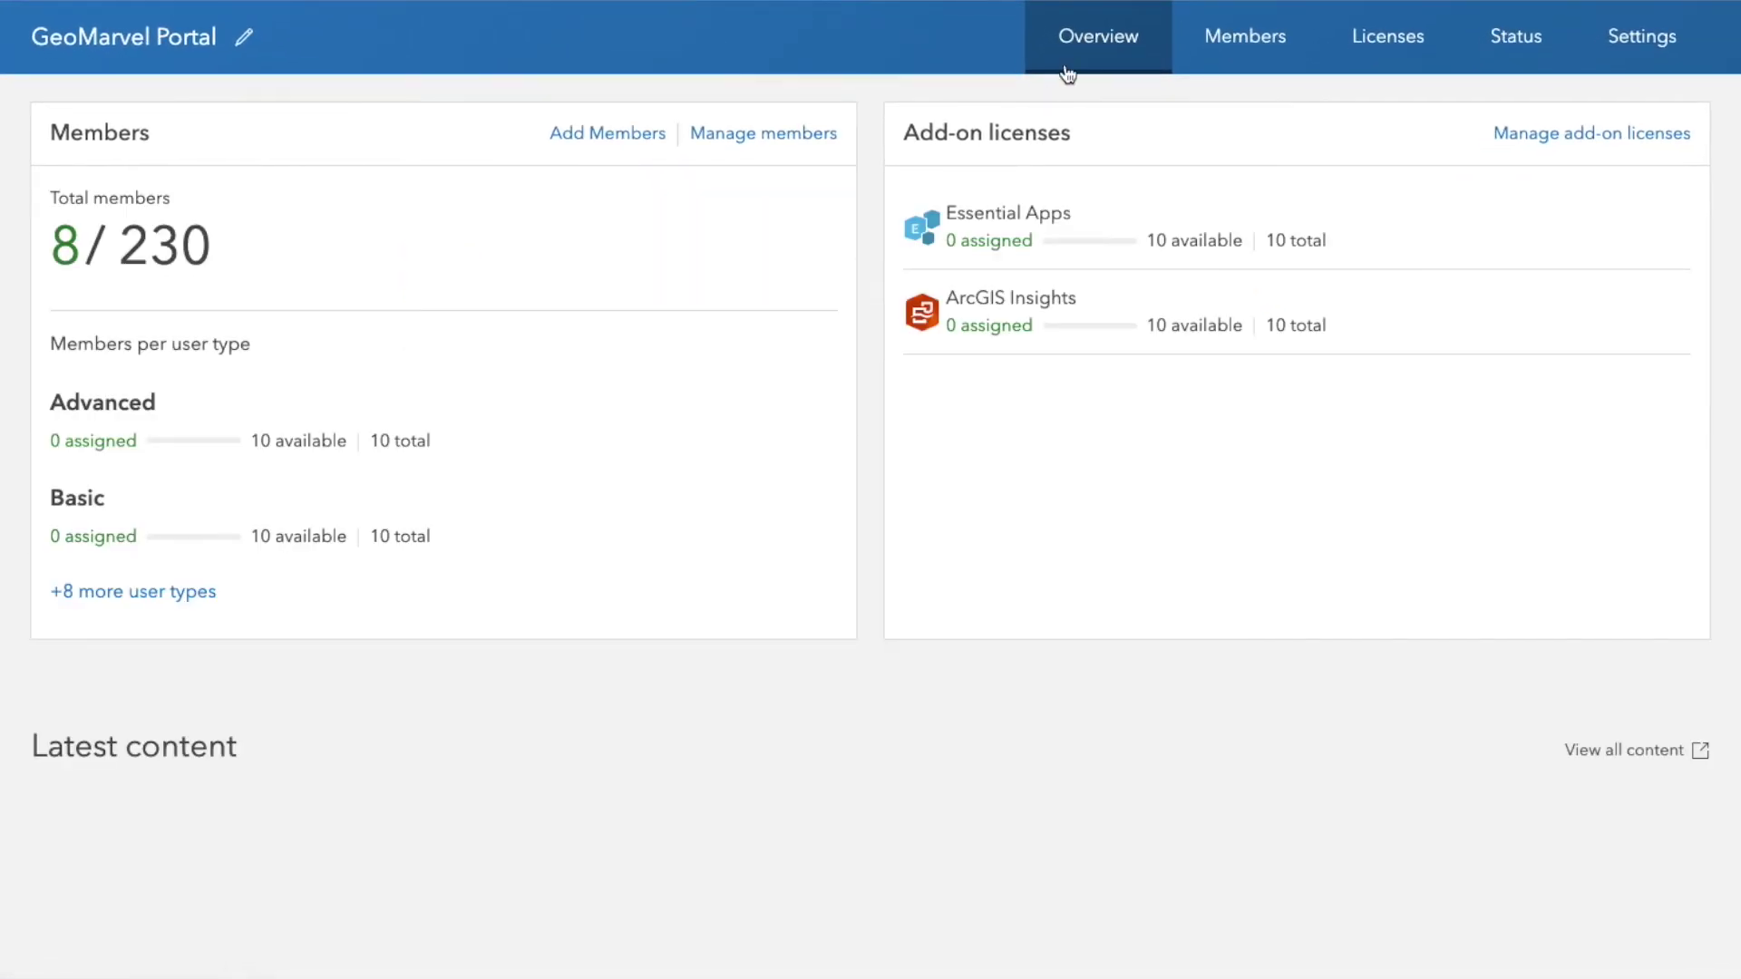
pyautogui.click(1237, 47)
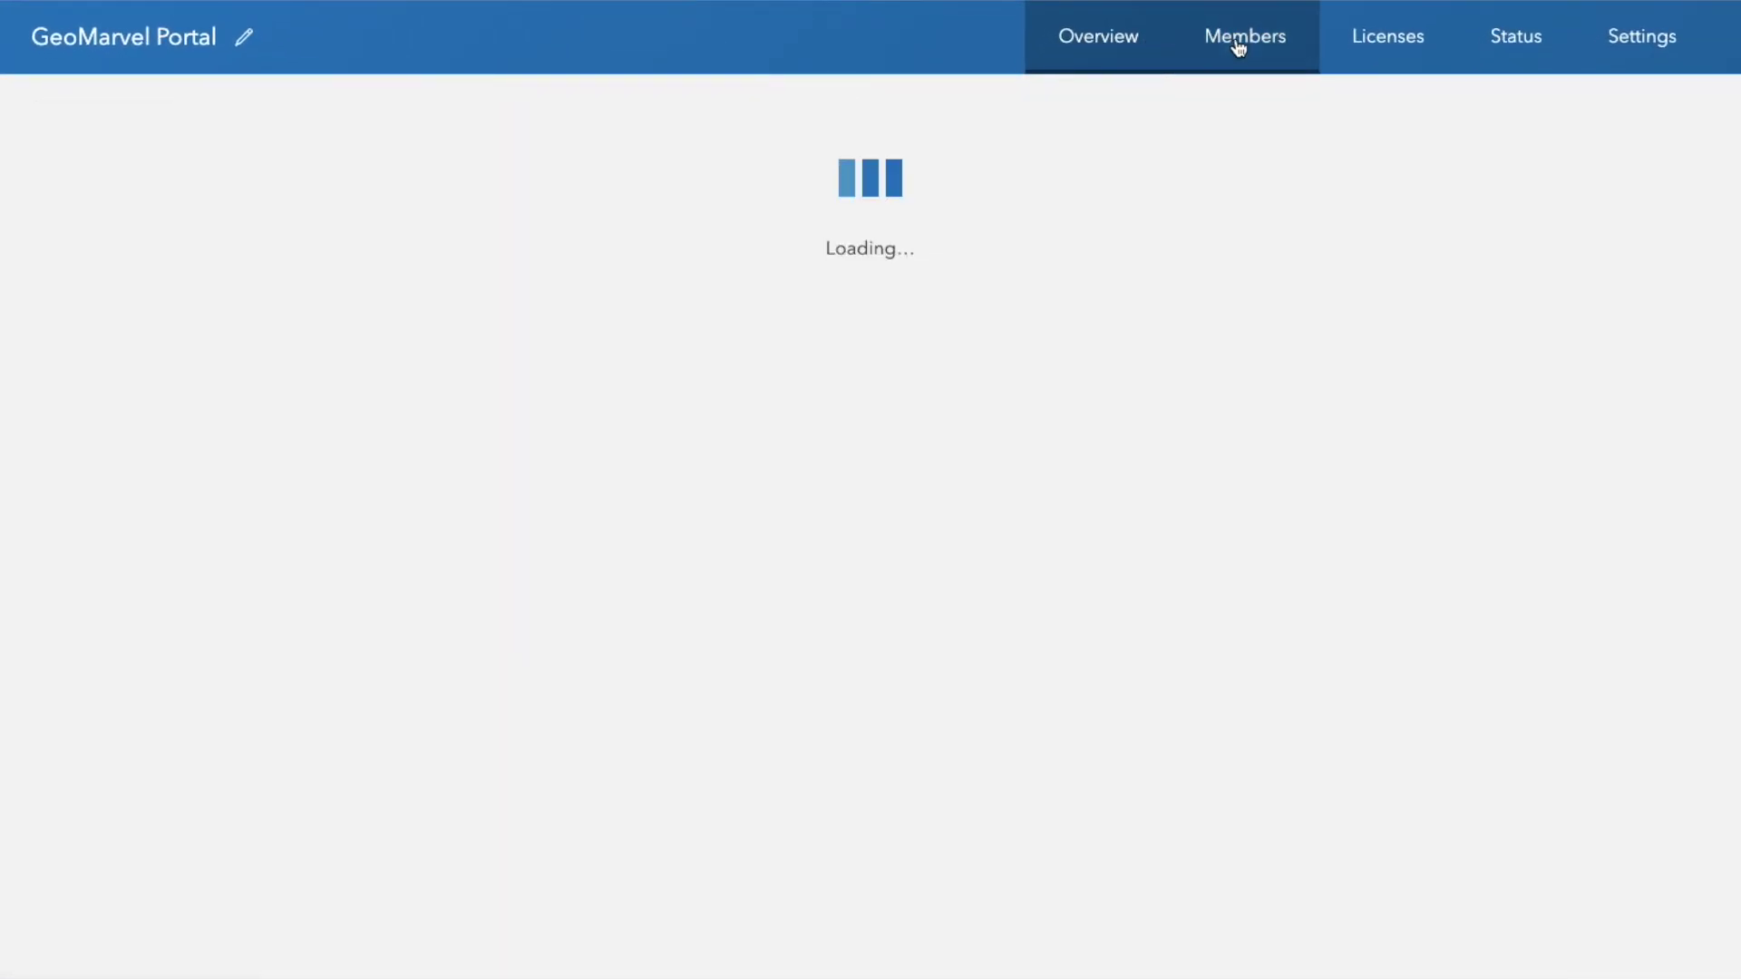
pyautogui.click(1674, 317)
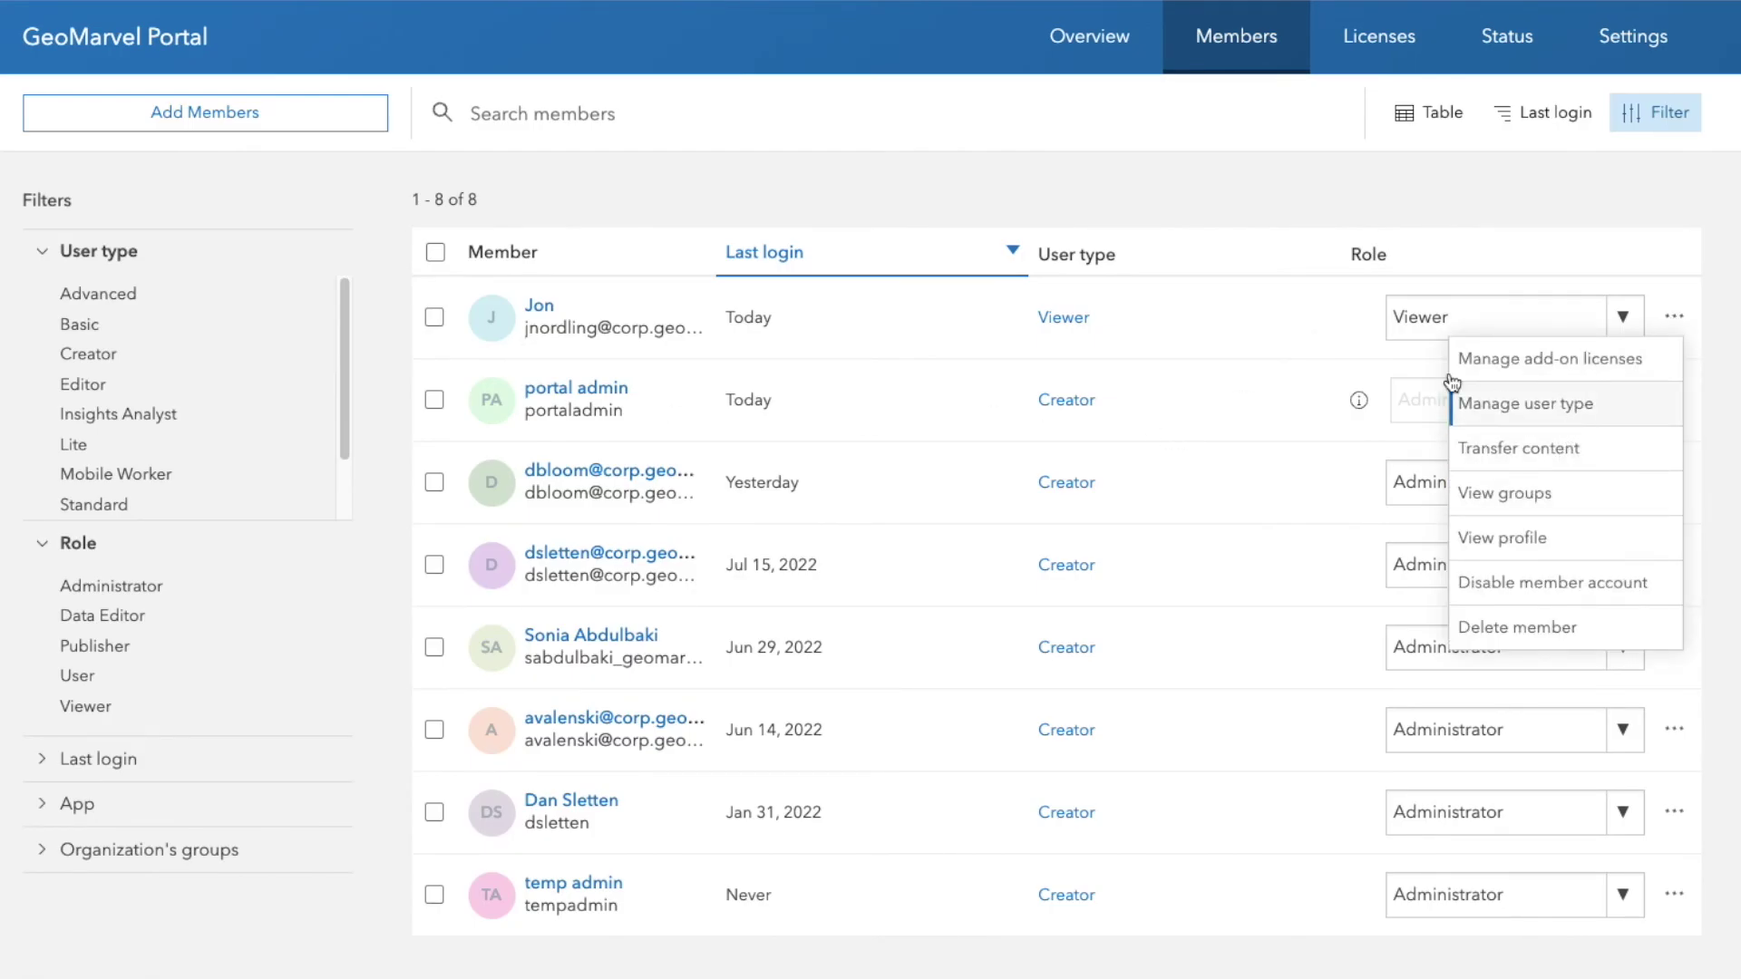
pyautogui.click(1467, 318)
pyautogui.click(1623, 322)
pyautogui.click(1624, 324)
pyautogui.click(1624, 324)
pyautogui.click(1625, 324)
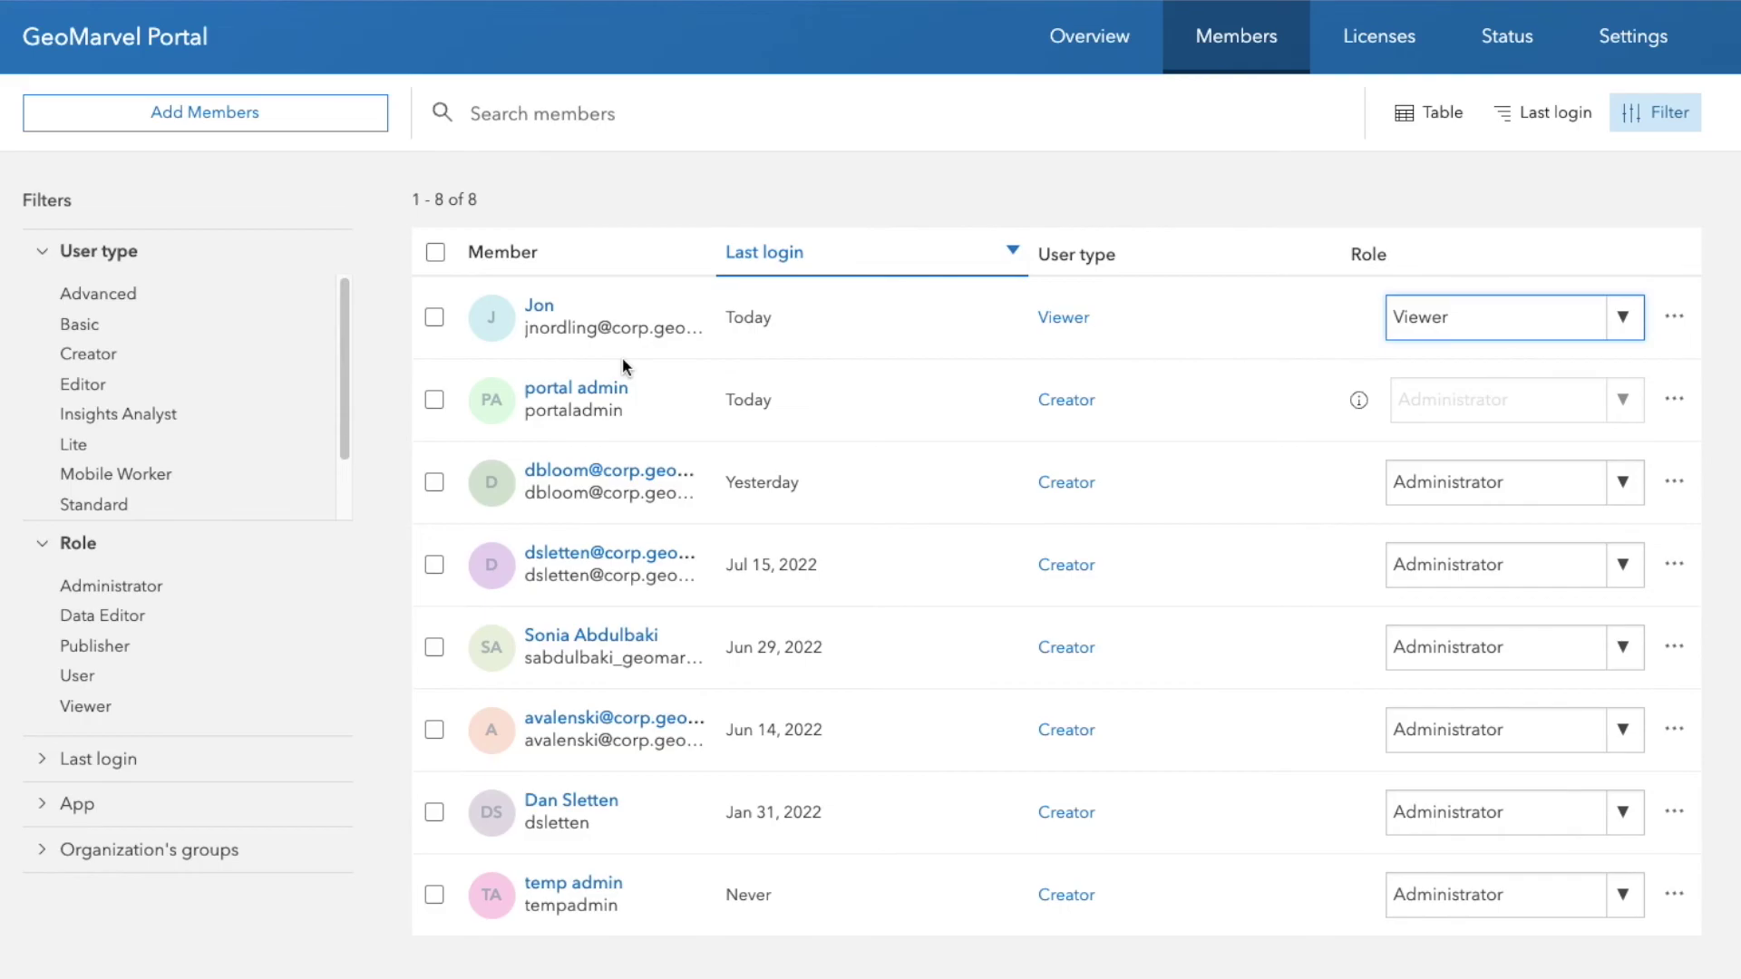
# - Go to the organization's Security settings and scroll to Logins to confirm the GeoMarvel Enterprise Login SAML login is enabled
pyautogui.click(1668, 33)
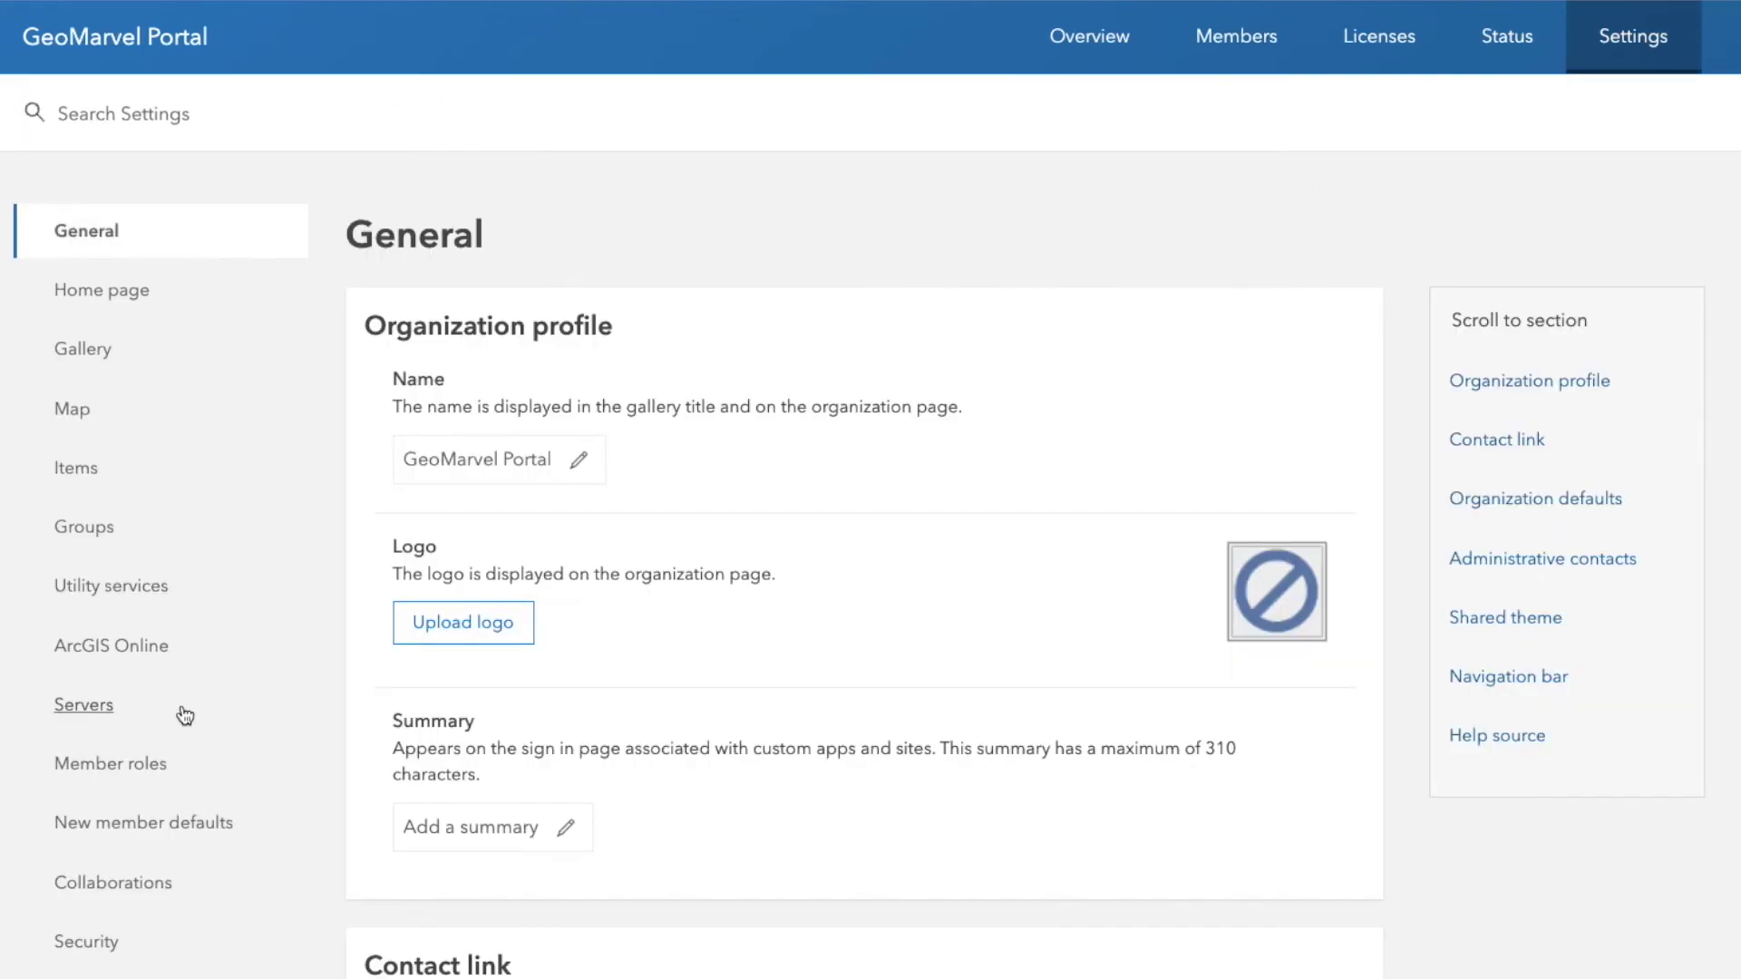
pyautogui.scroll(-20, 400, 630)
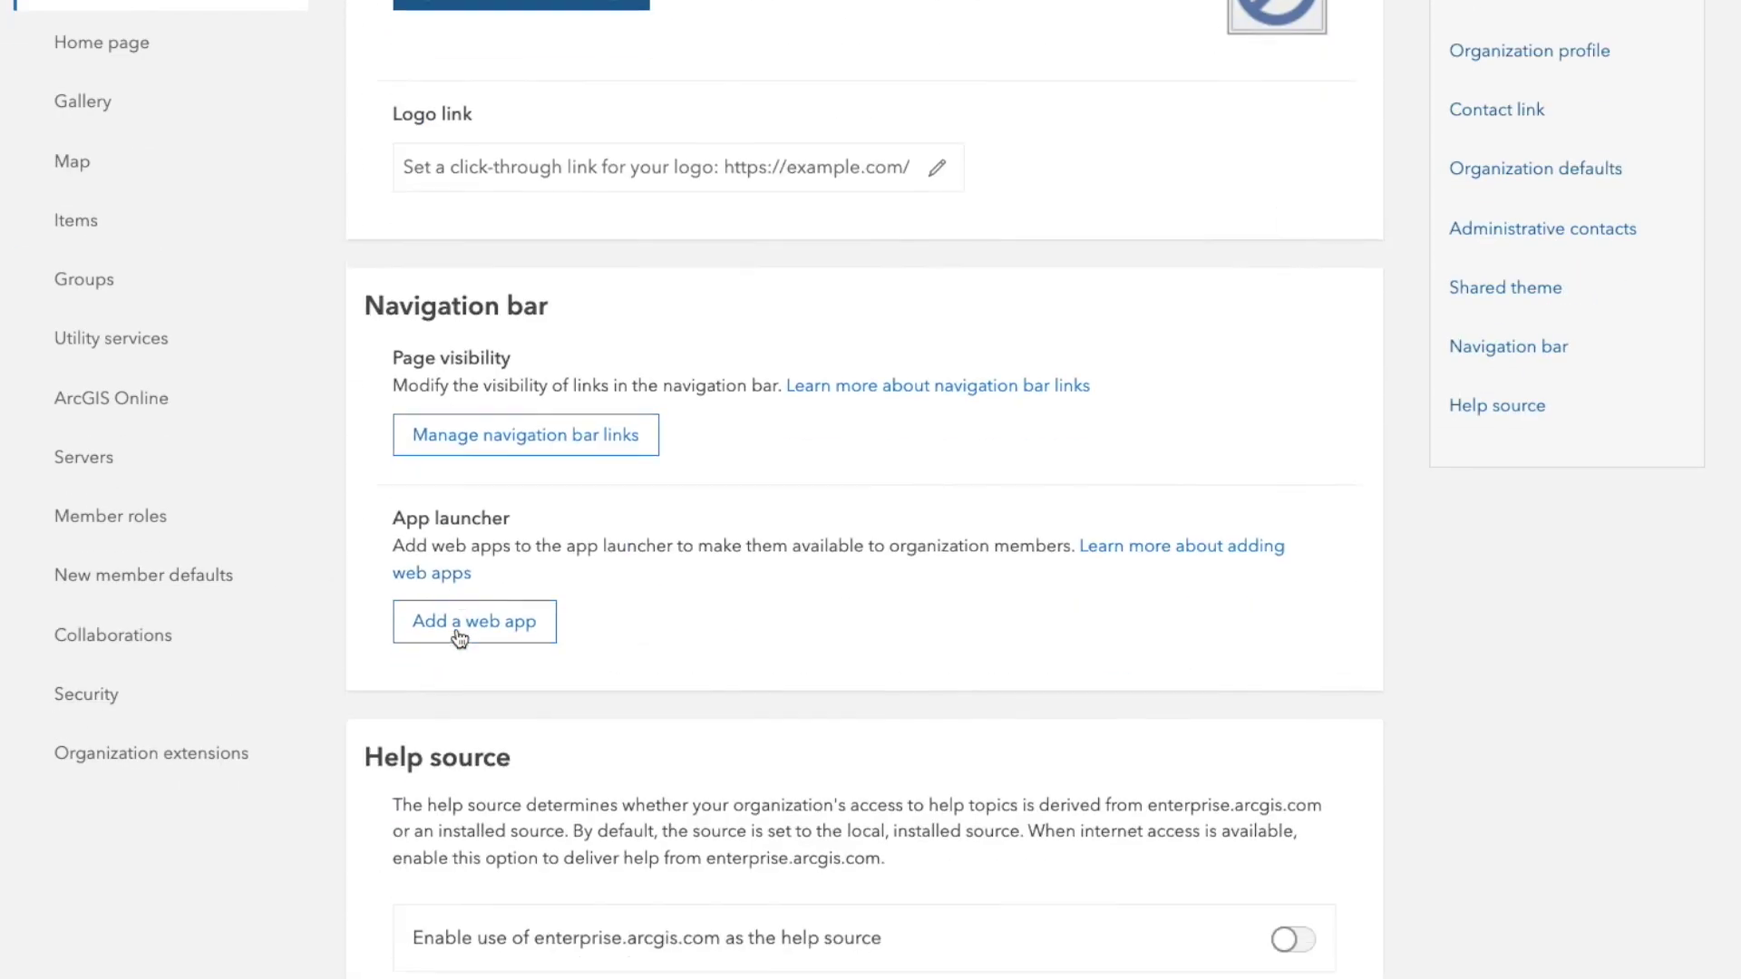
pyautogui.scroll(4, 272, 653)
pyautogui.click(86, 694)
pyautogui.scroll(-5, 702, 677)
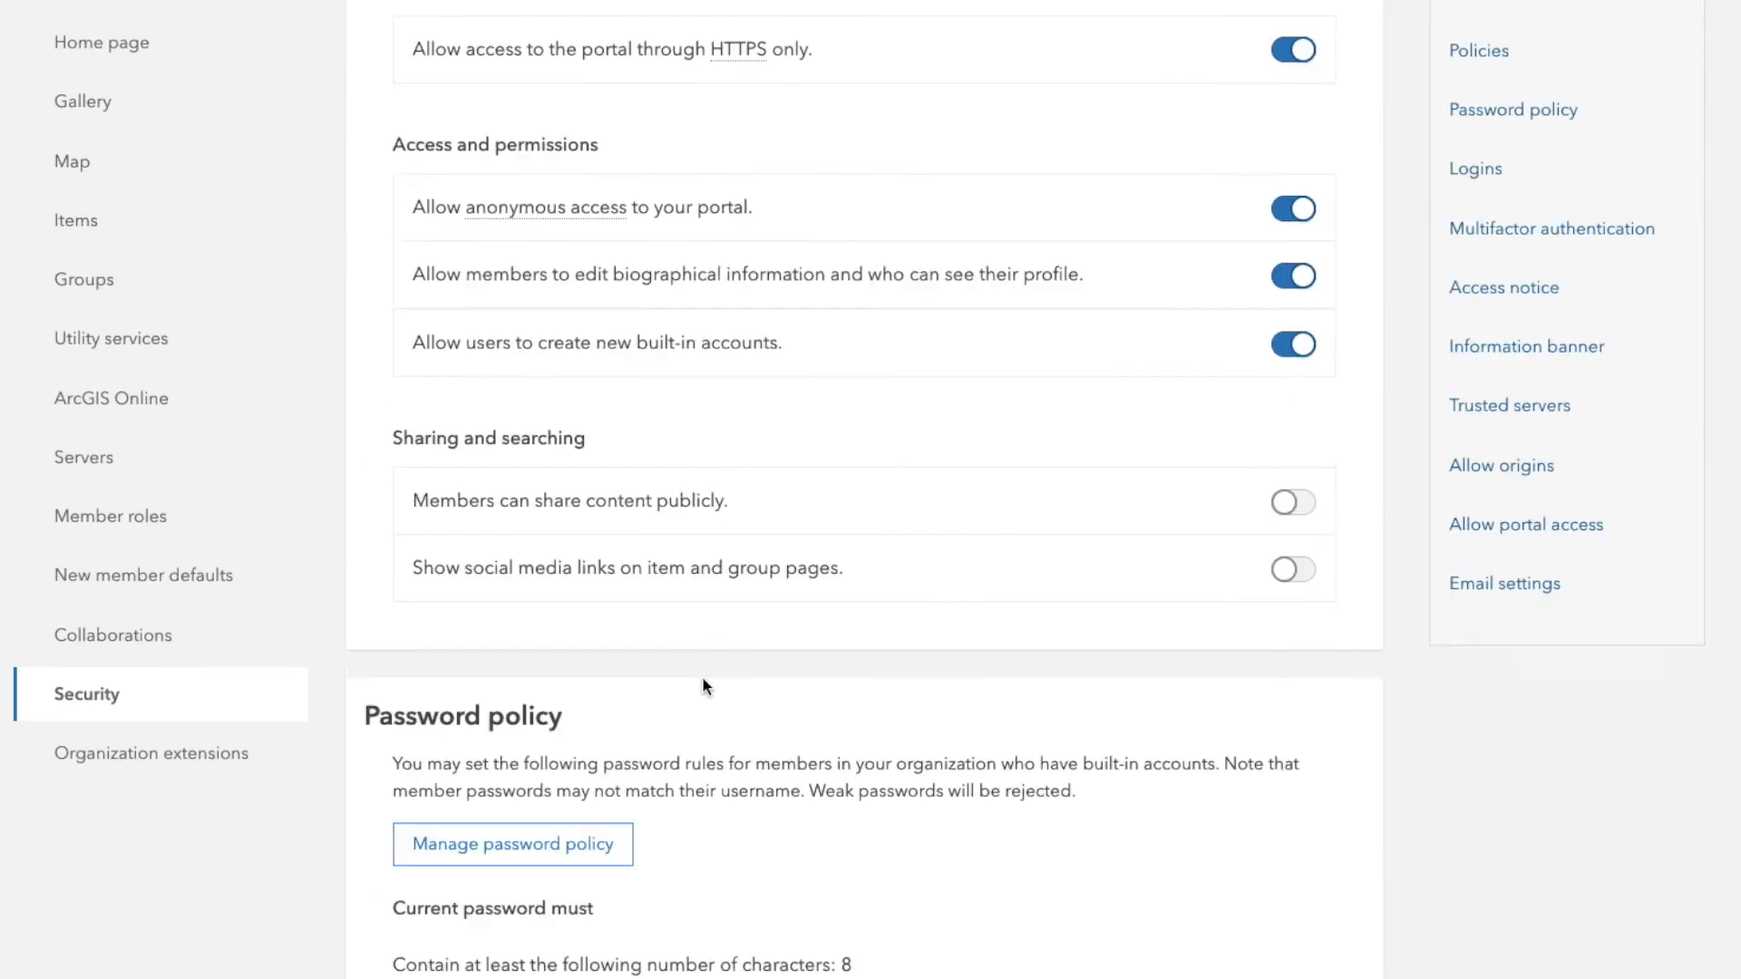
pyautogui.scroll(-10, 702, 676)
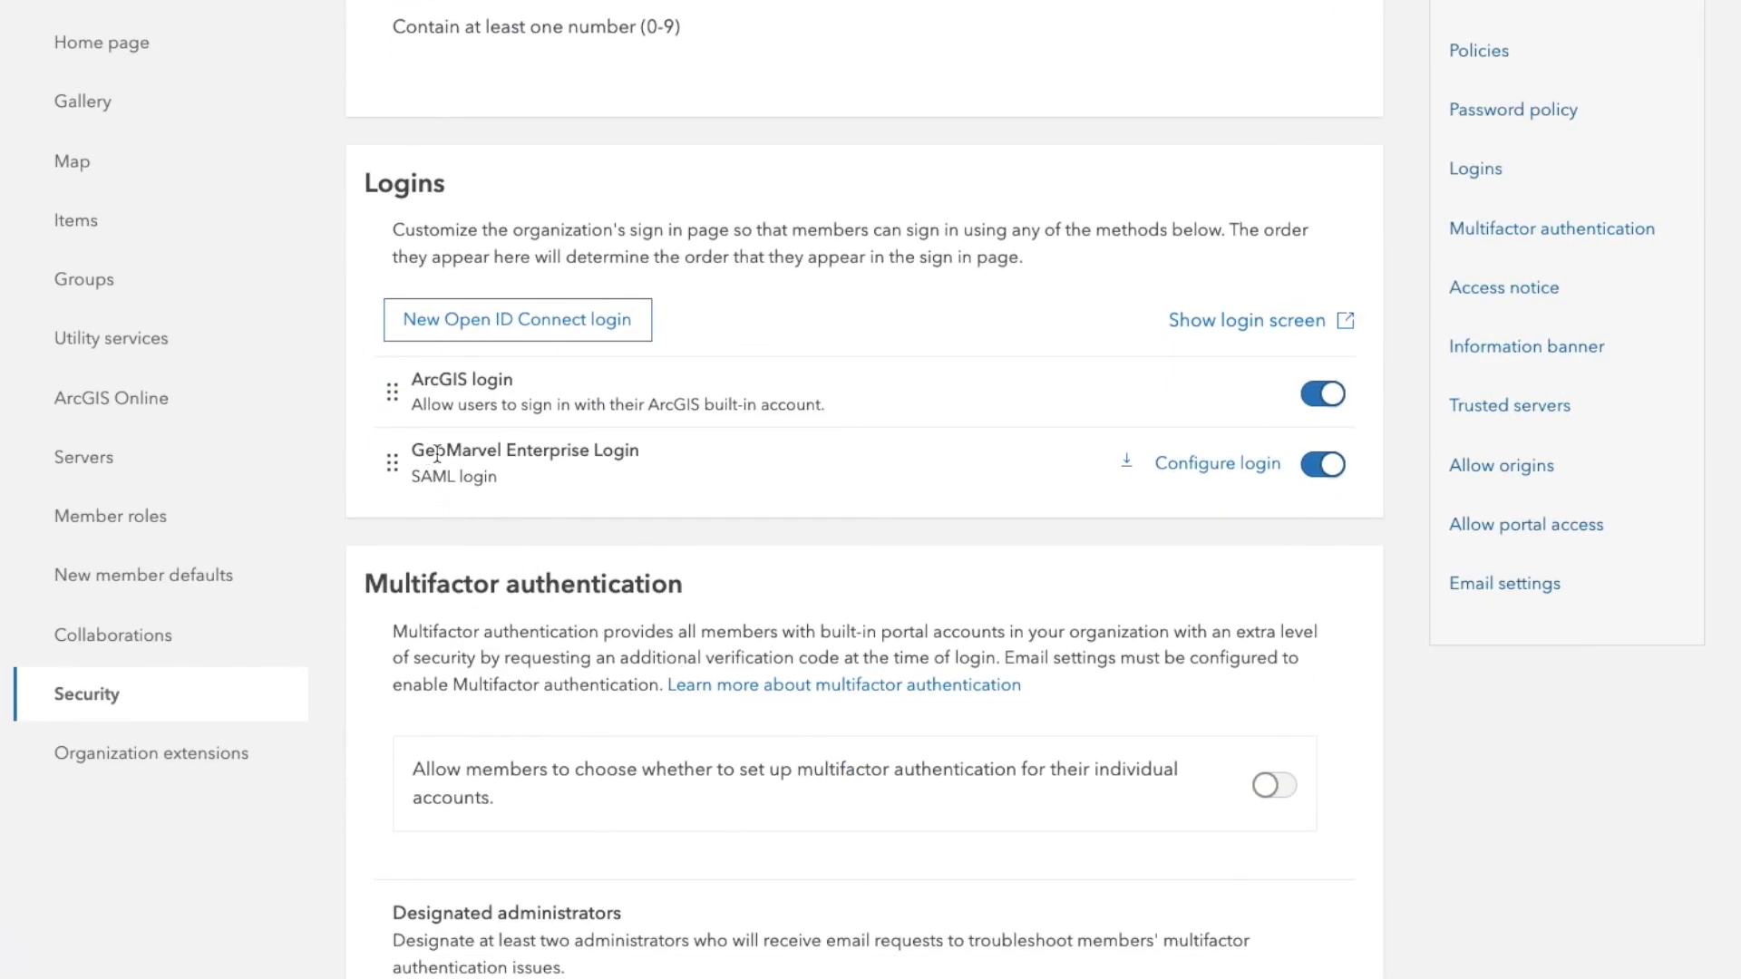